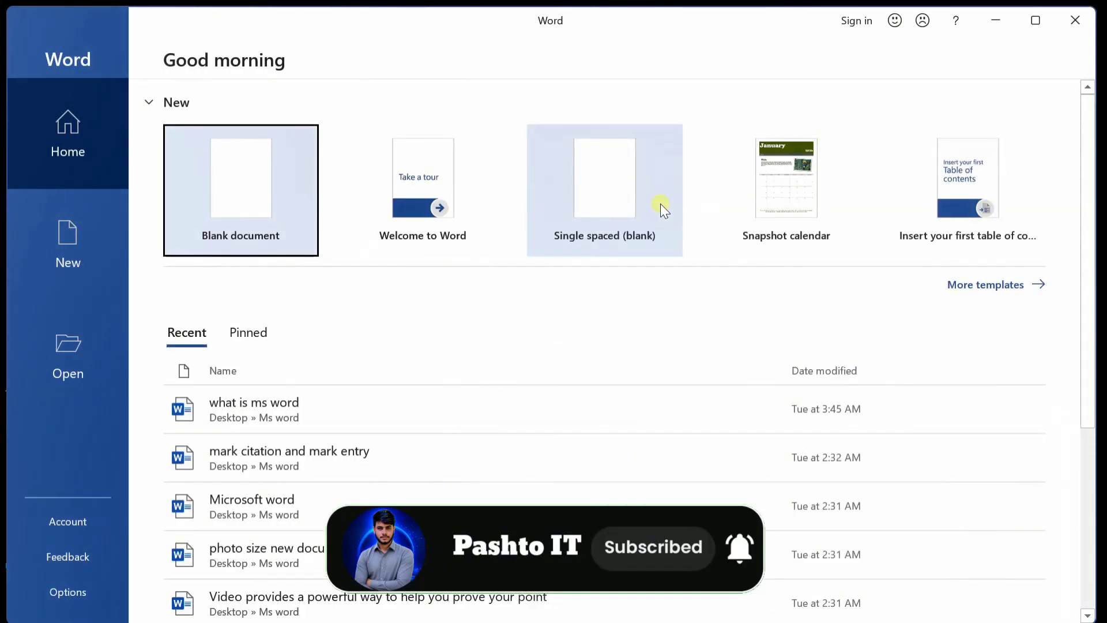
Create a new blank document.
click(251, 205)
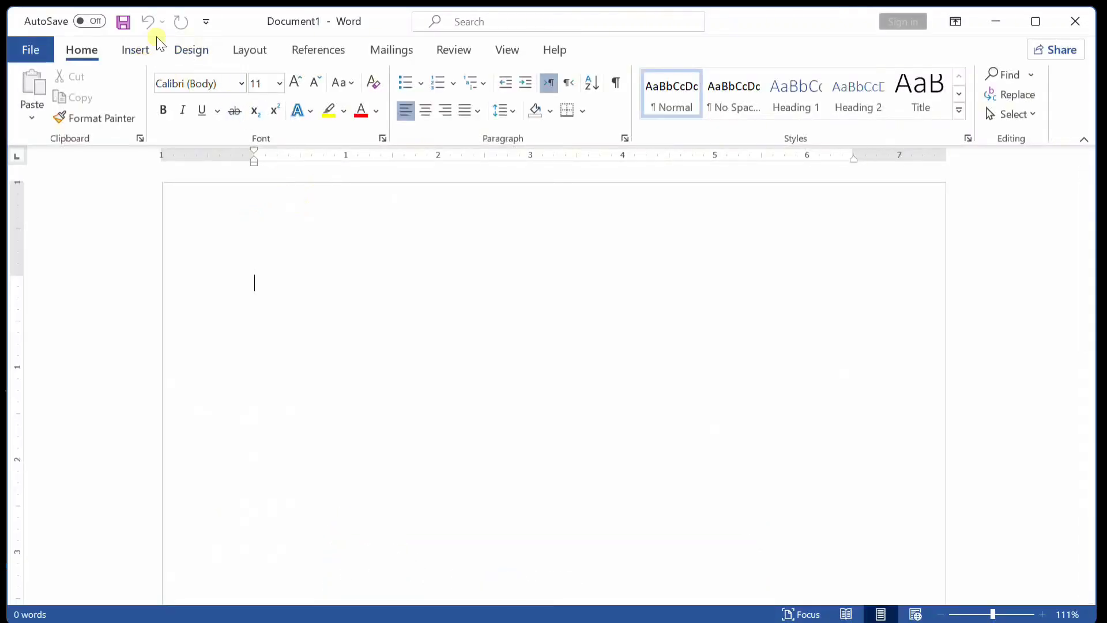
click(128, 49)
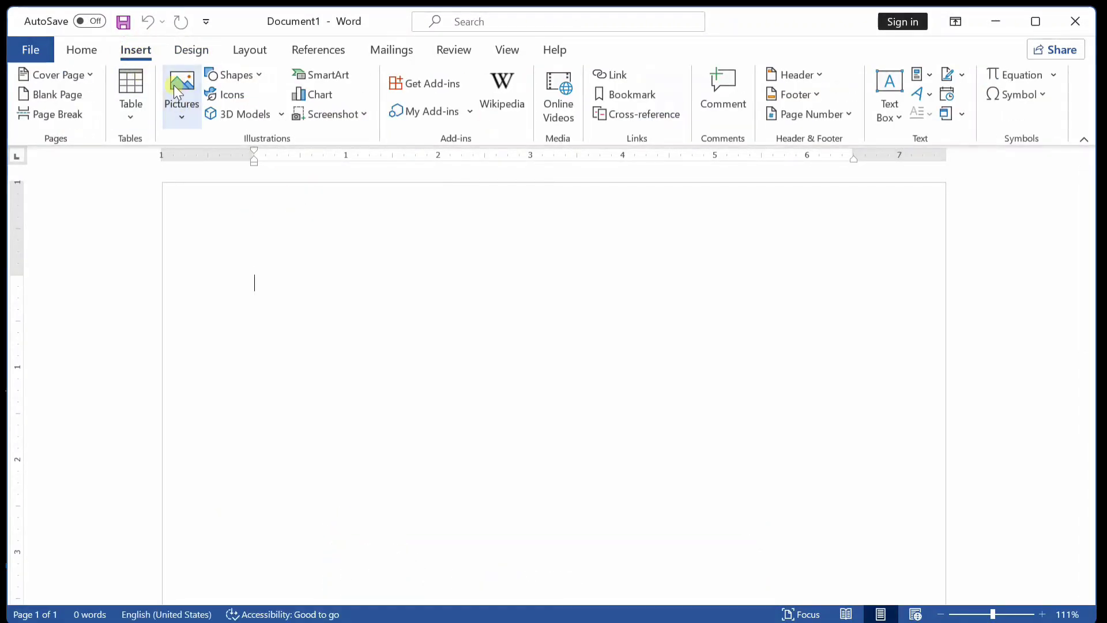
click(176, 116)
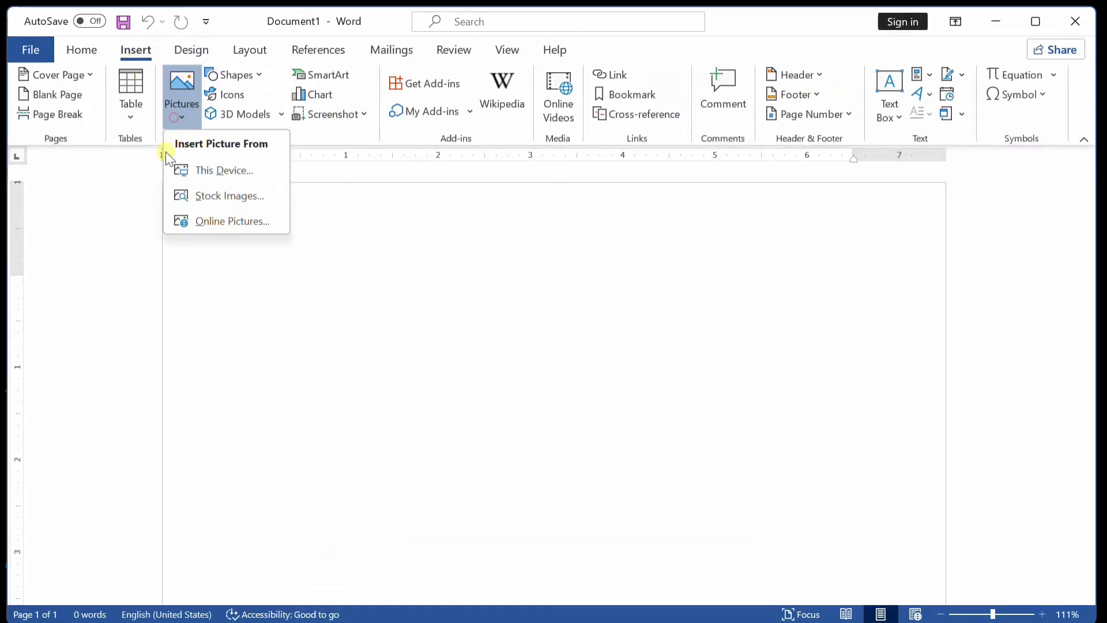
click(339, 237)
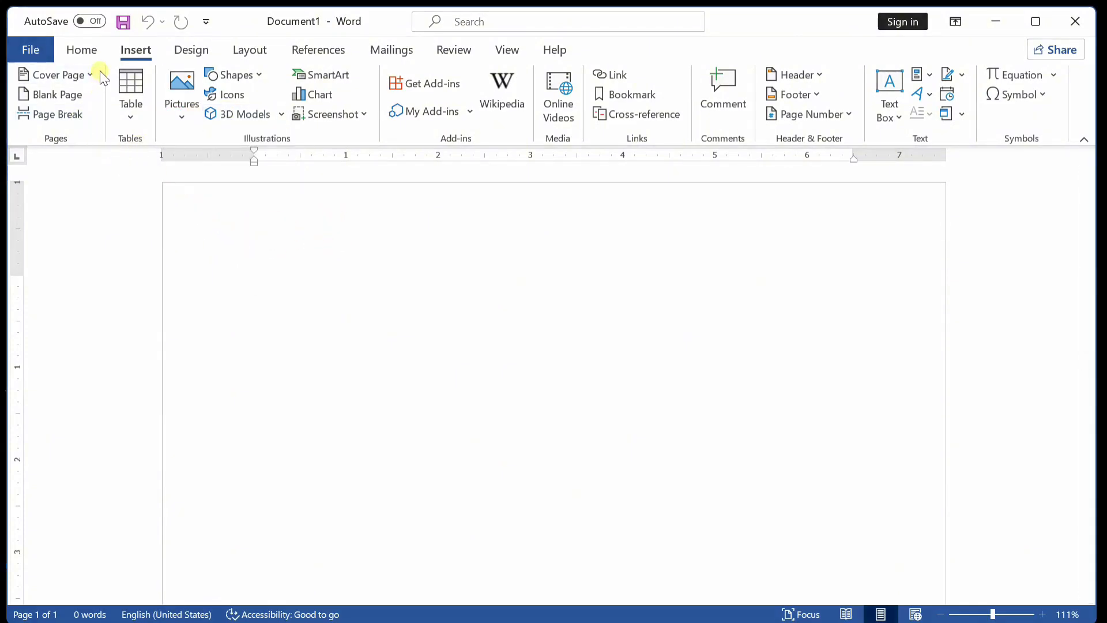
click(83, 51)
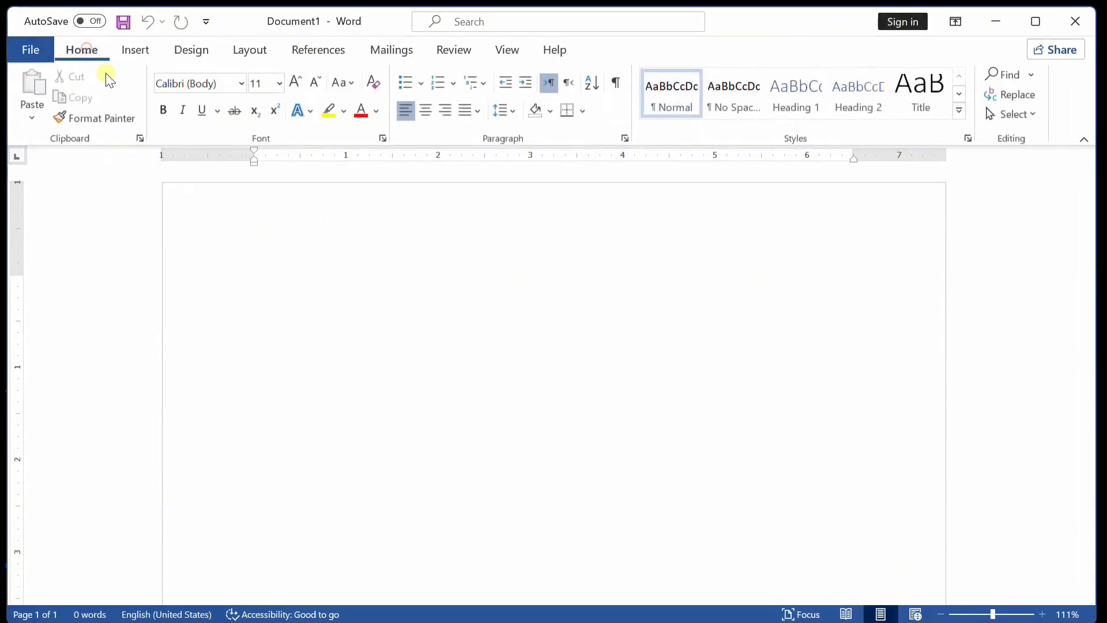
click(134, 49)
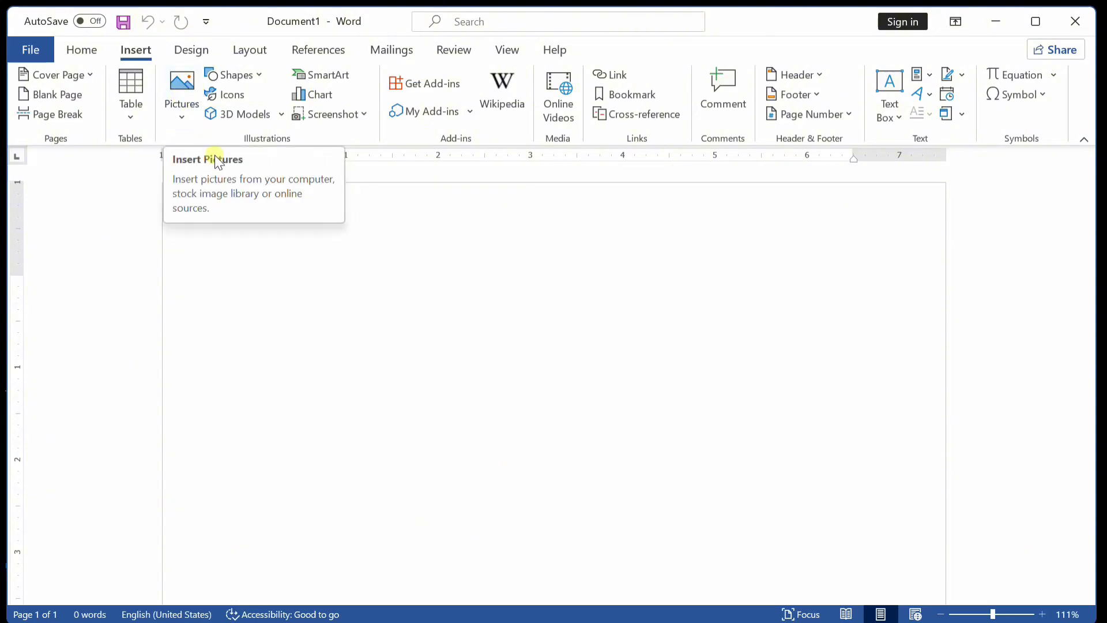
Enter "Kabul" as the first line and generate sample paragraphs below it with =rand().
click(276, 231)
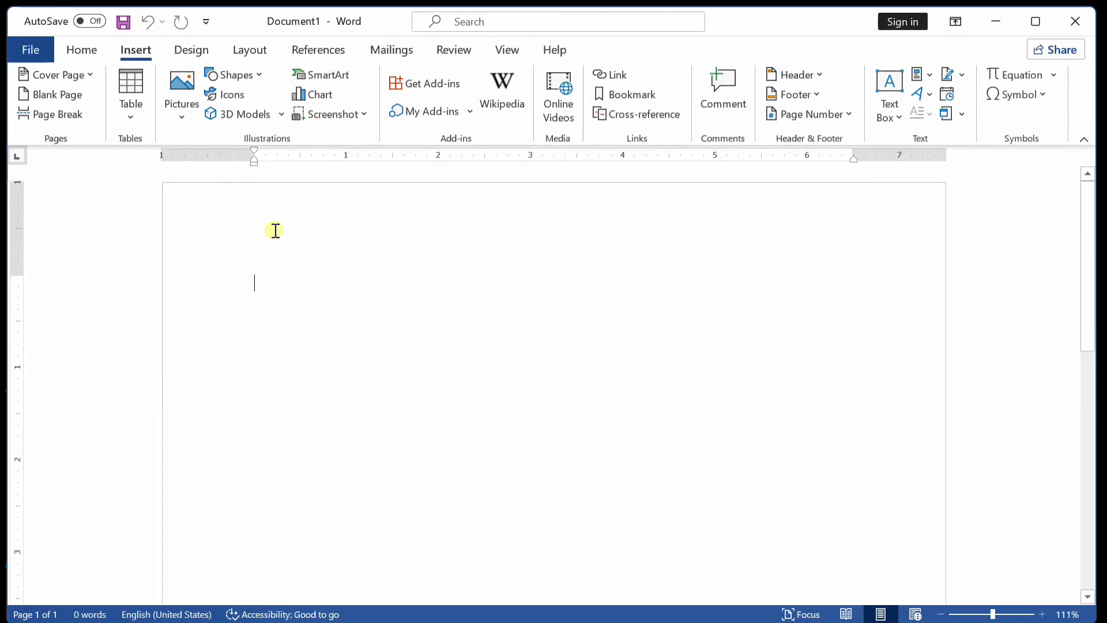
text(kabul)
key(Return)
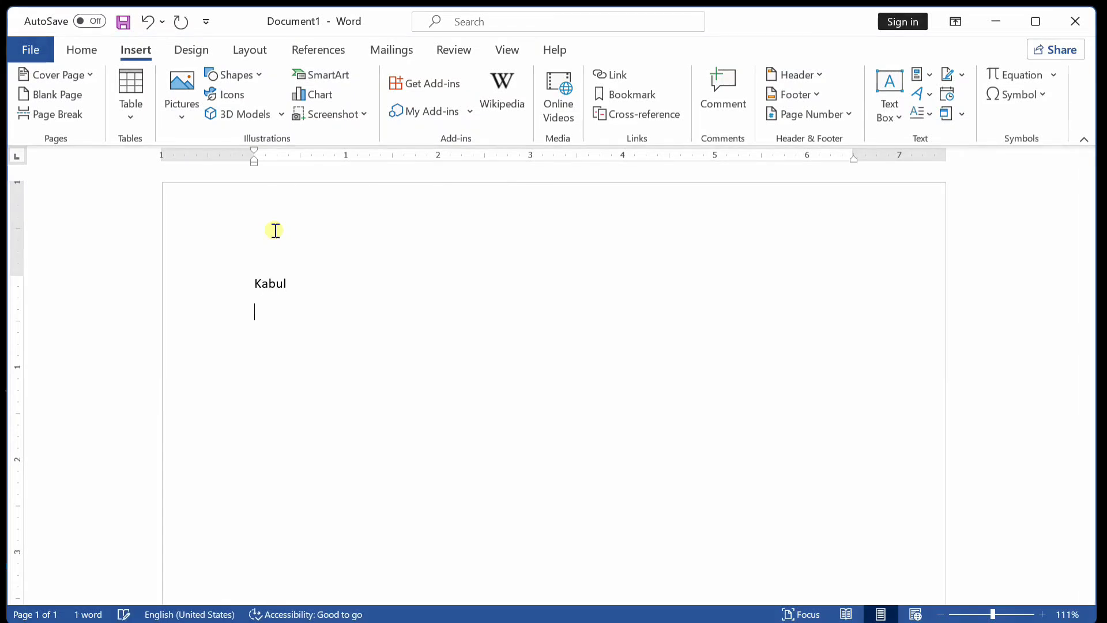
text(=ran)
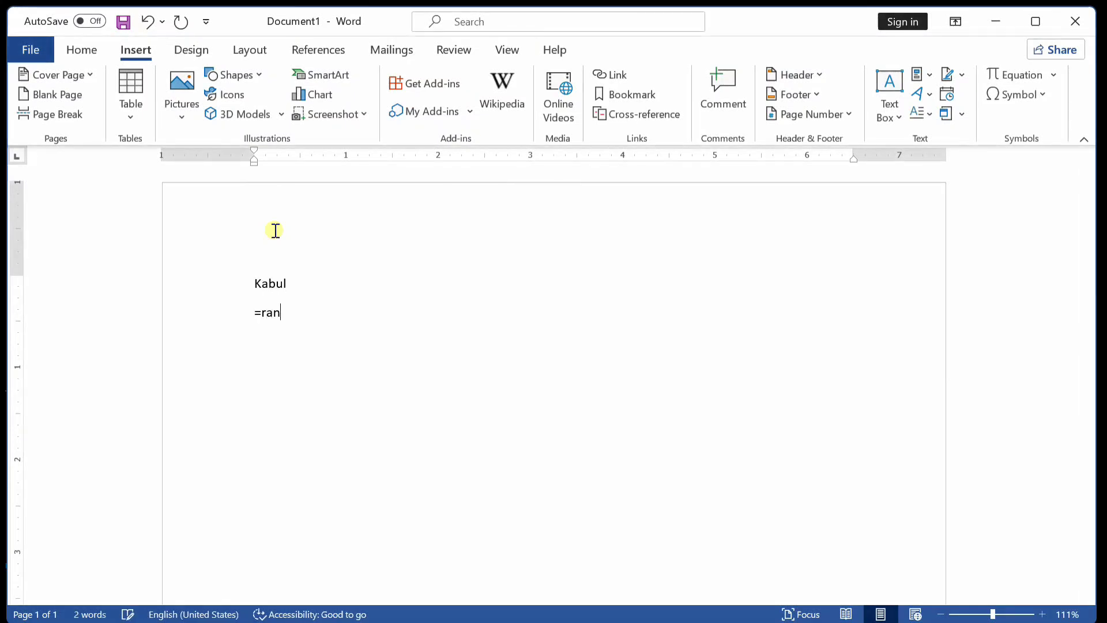
text(d())
key(Return)
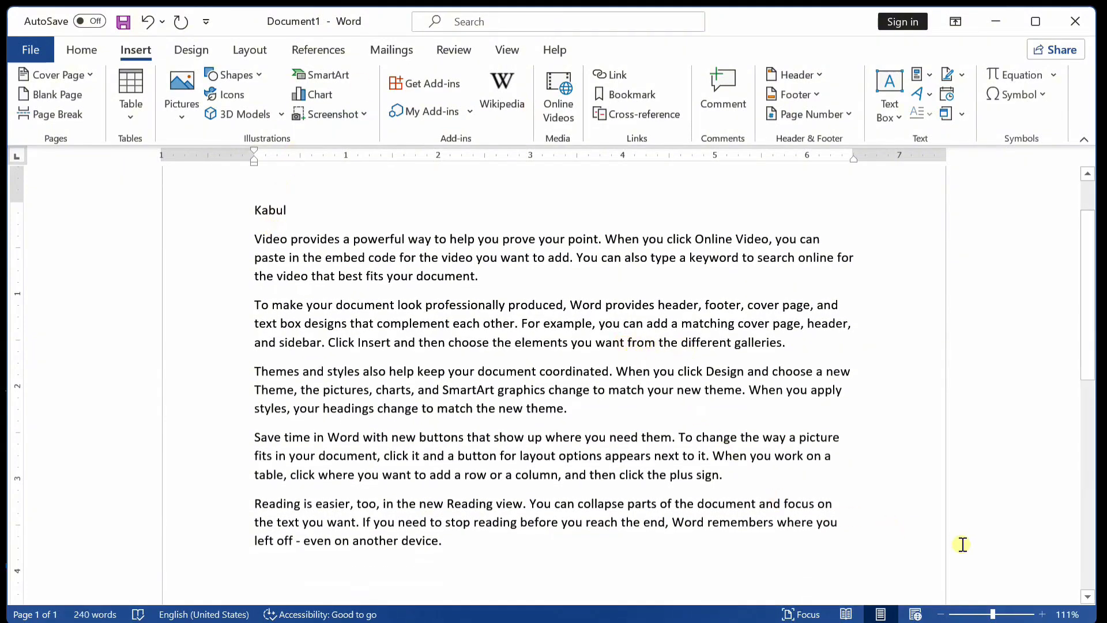
Start inserting a picture from this device below the last sample paragraph.
click(942, 614)
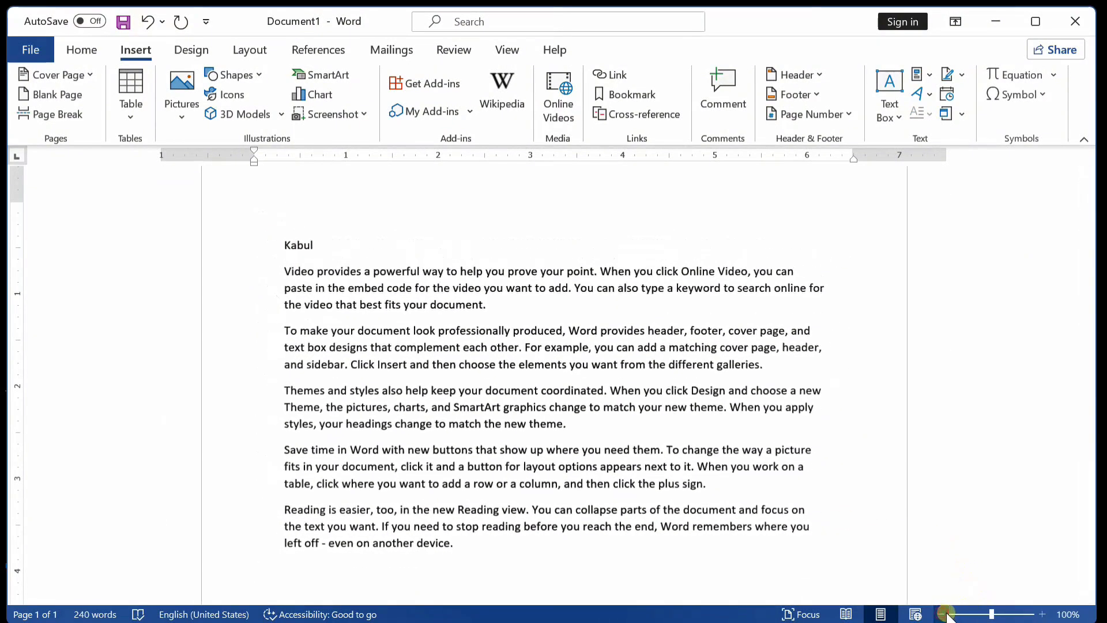
scroll(618, 334, down, 5)
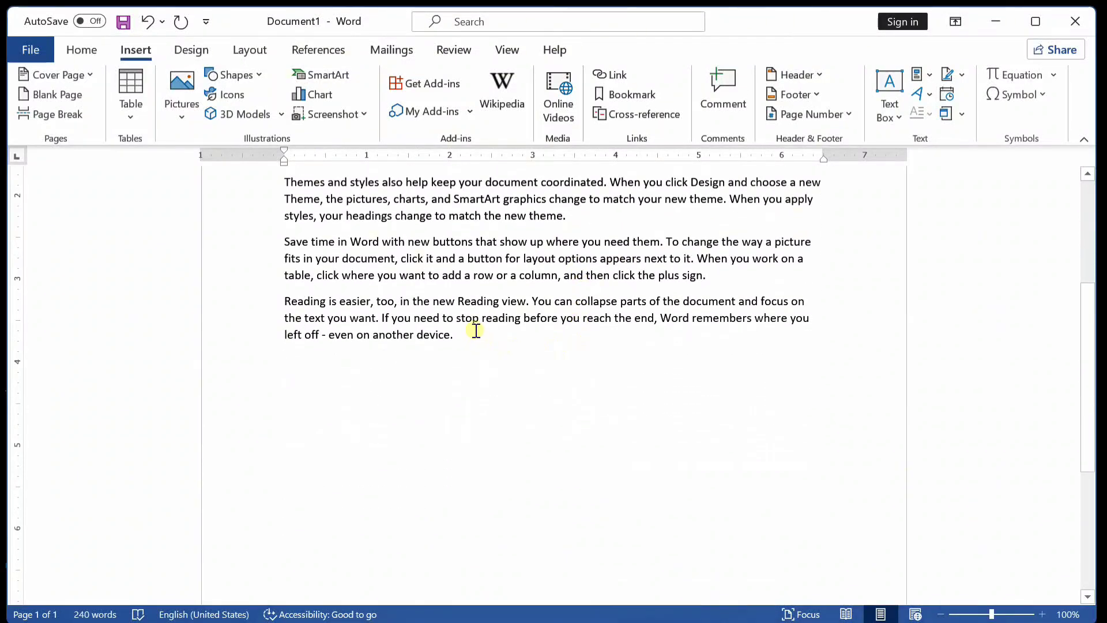
click(185, 82)
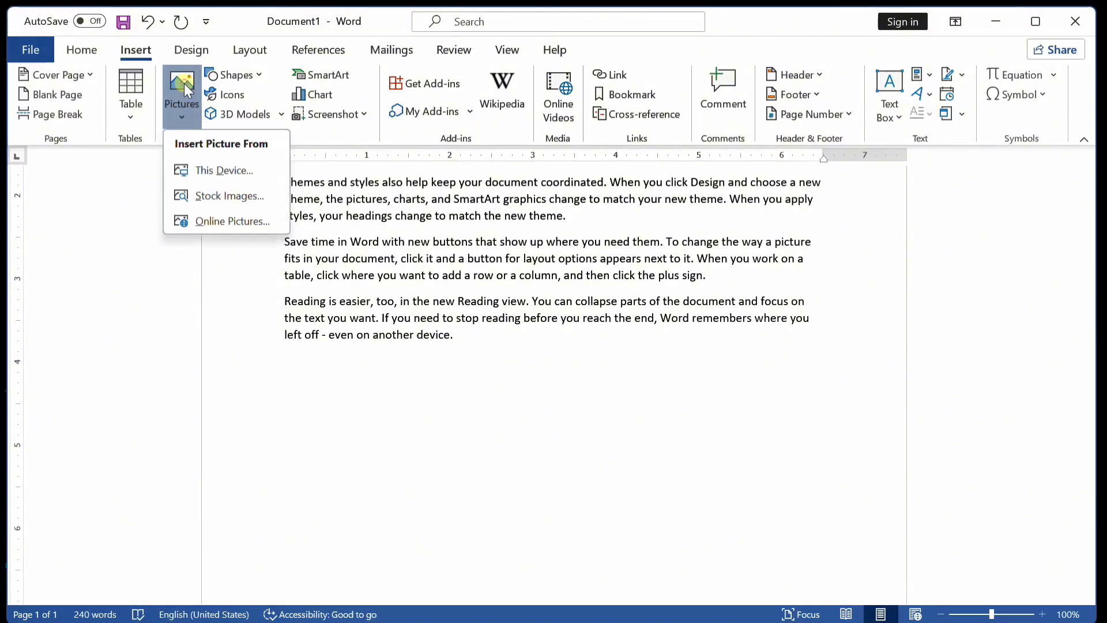
click(209, 169)
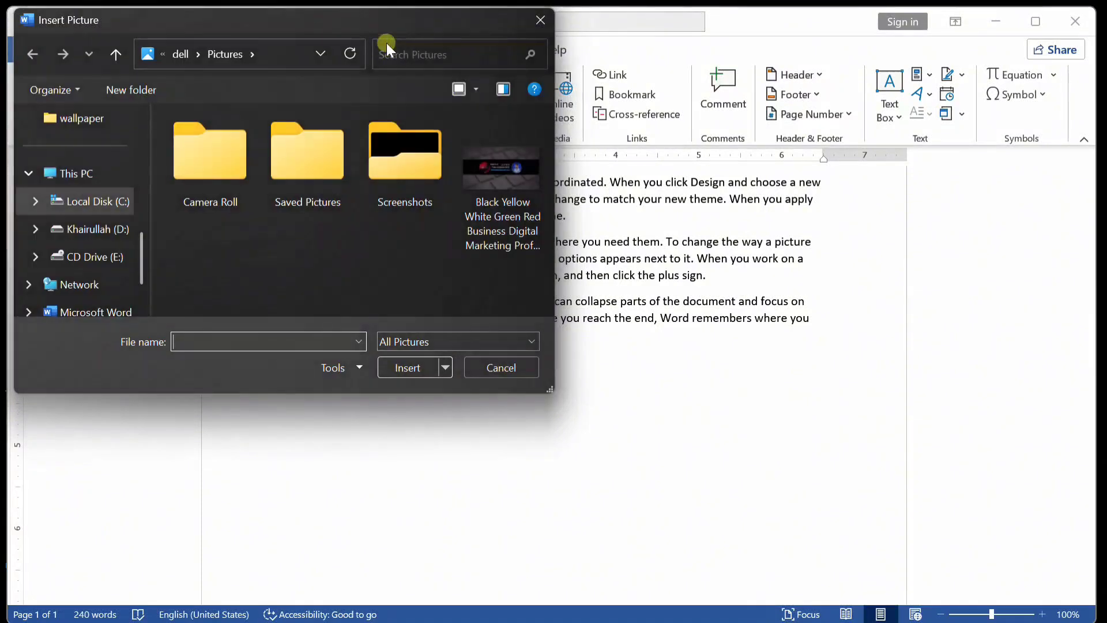
drag(389, 19, 462, 43)
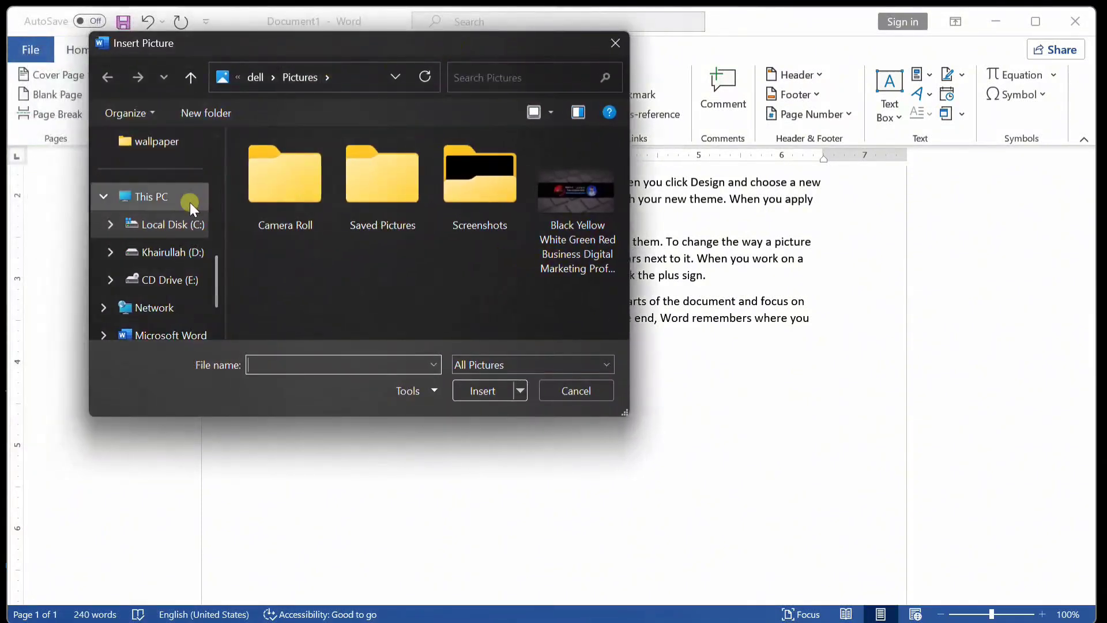
Look through the D: drive and the Screenshots and Saved Pictures folders for a picture to insert.
click(171, 258)
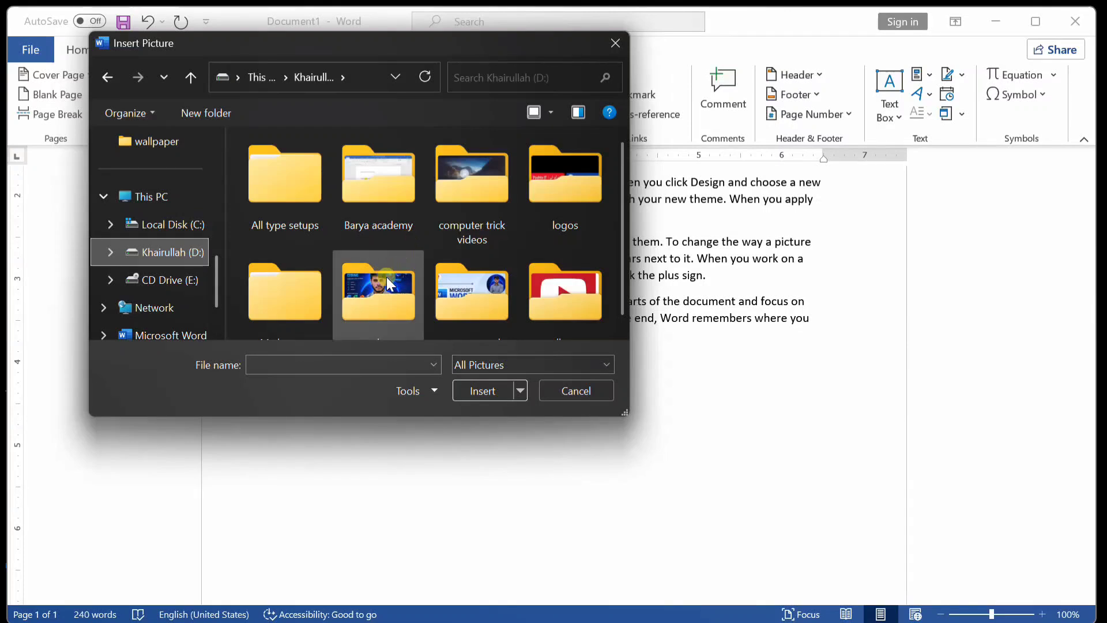
scroll(437, 281, down, 1)
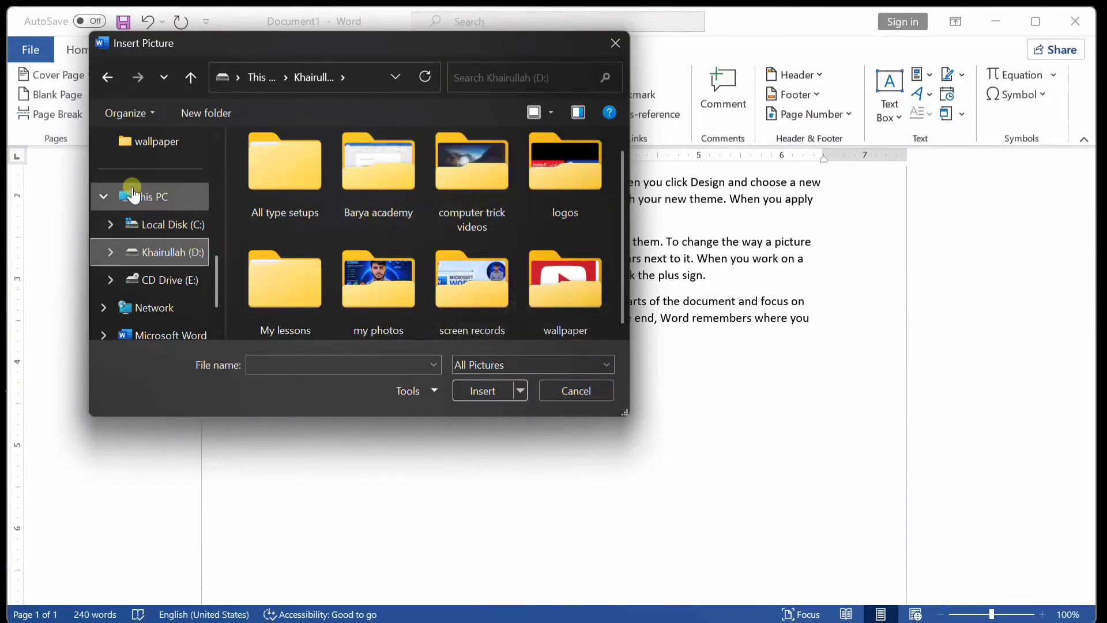
click(105, 74)
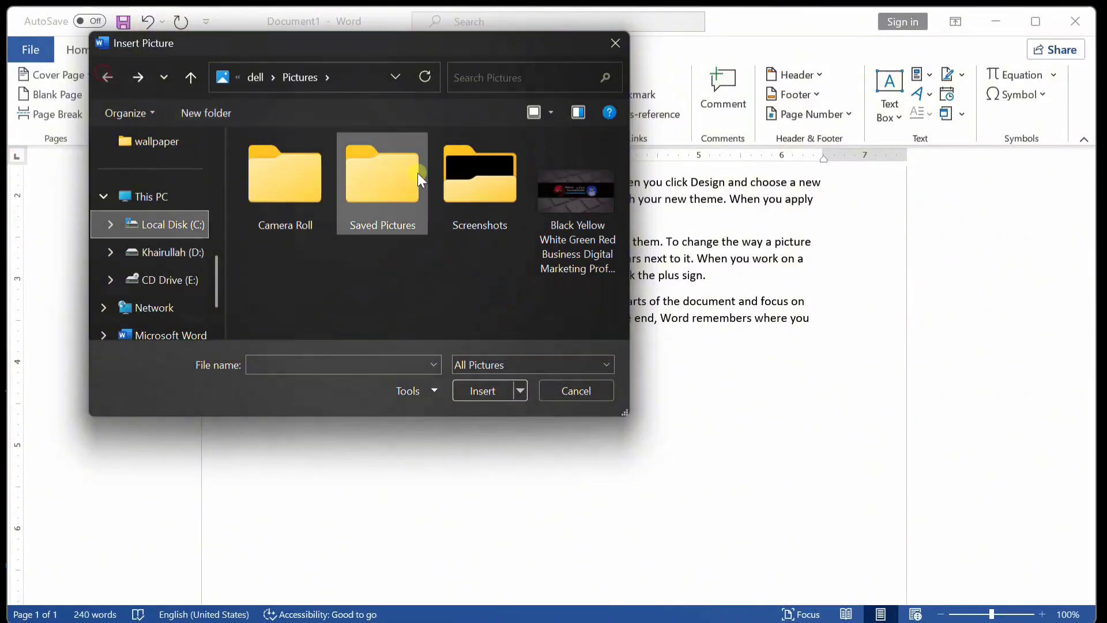
double_click(452, 192)
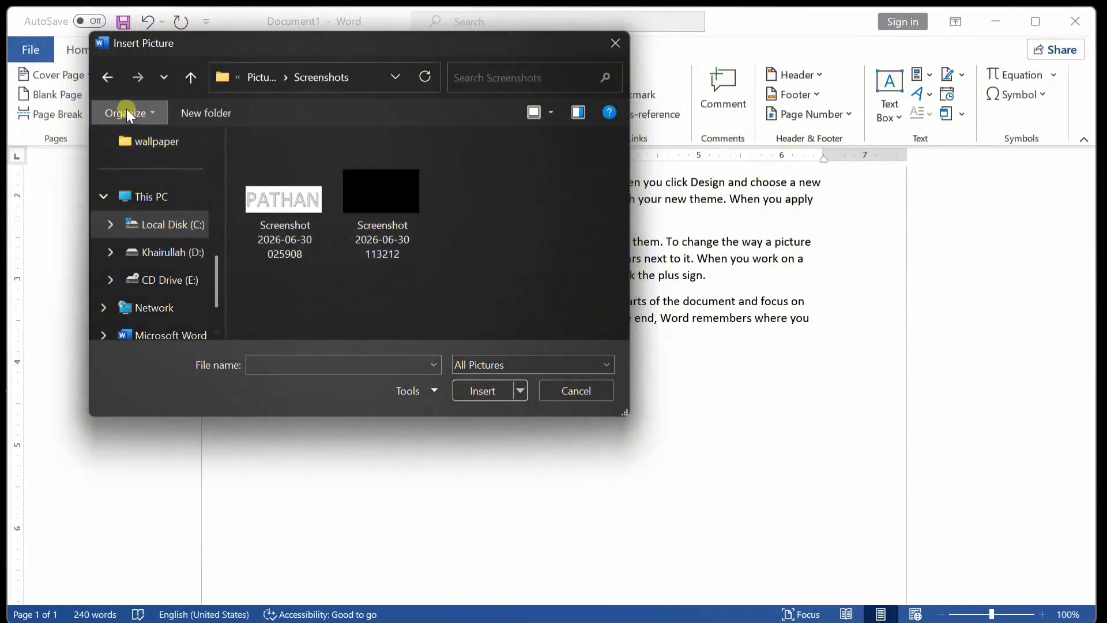
click(107, 77)
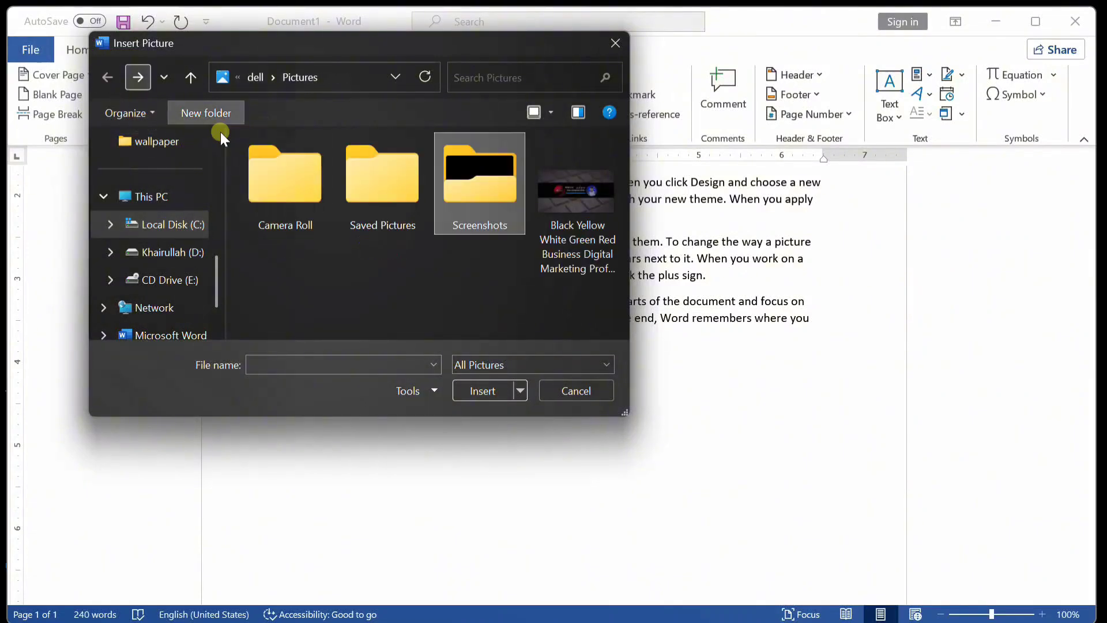
double_click(407, 186)
click(126, 81)
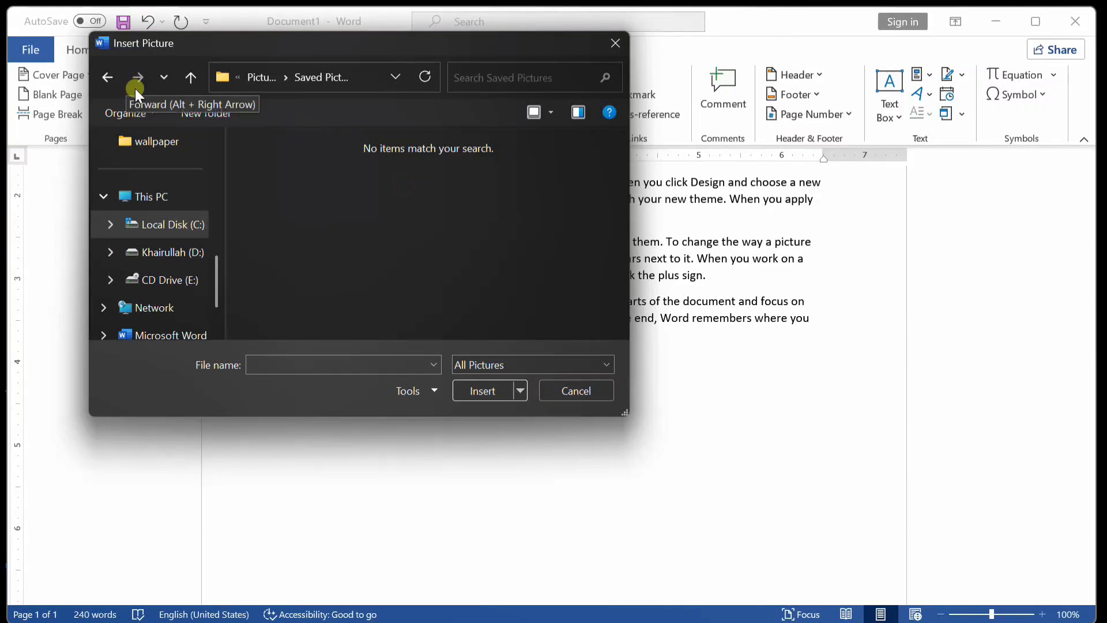
Insert the picture "ChatGPT Image Jul 3, 2026, 08_15_41 AM" from the logos folder on the D: drive.
click(148, 254)
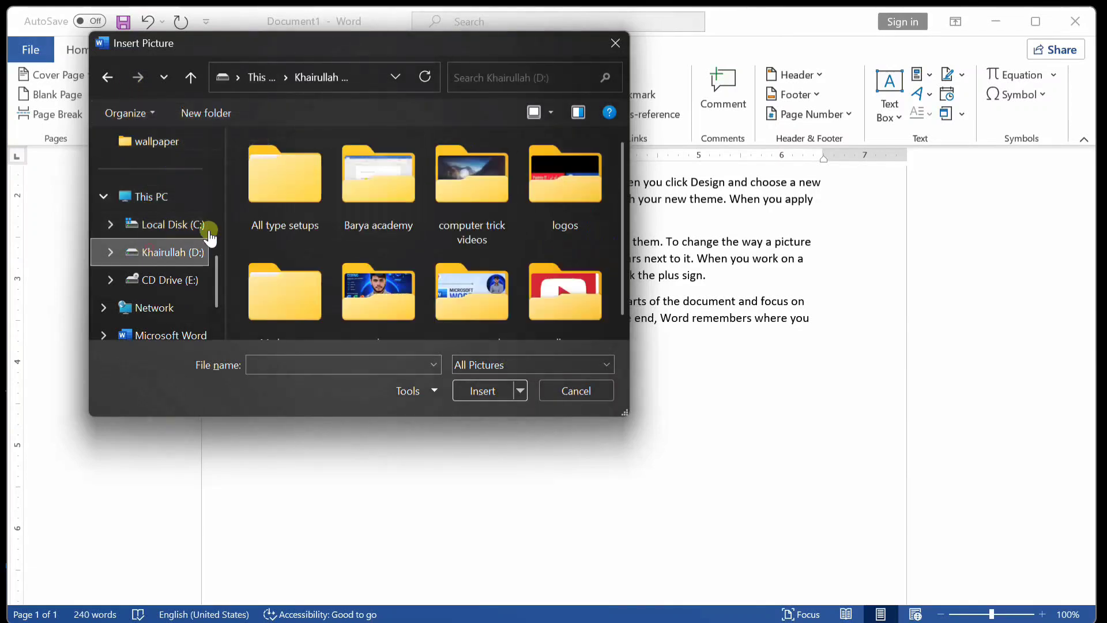
scroll(489, 230, down, 1)
double_click(548, 189)
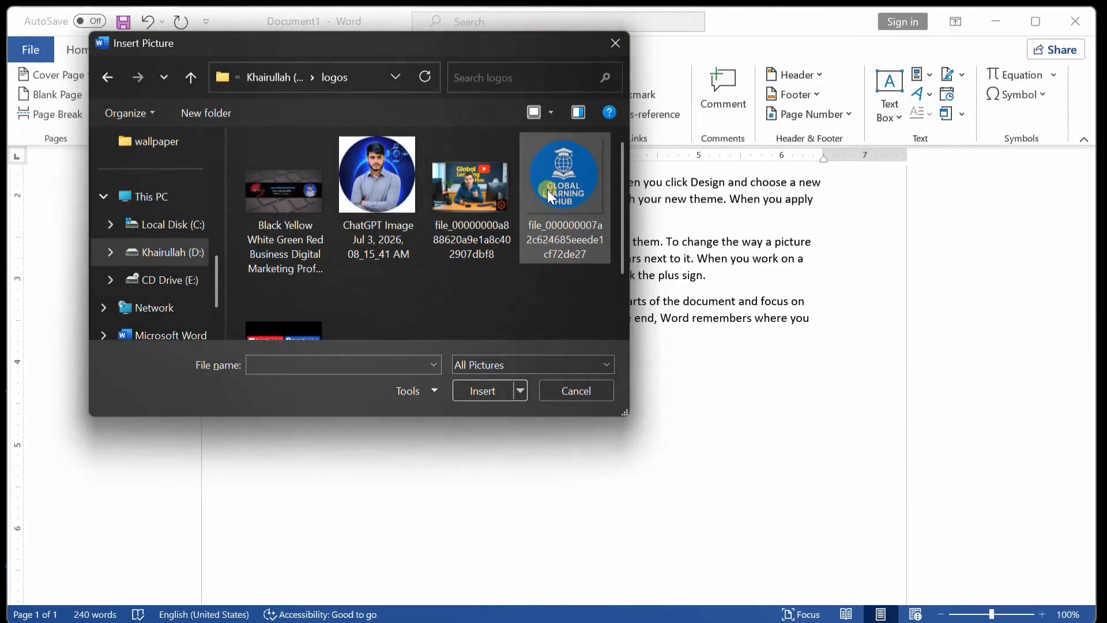
click(362, 185)
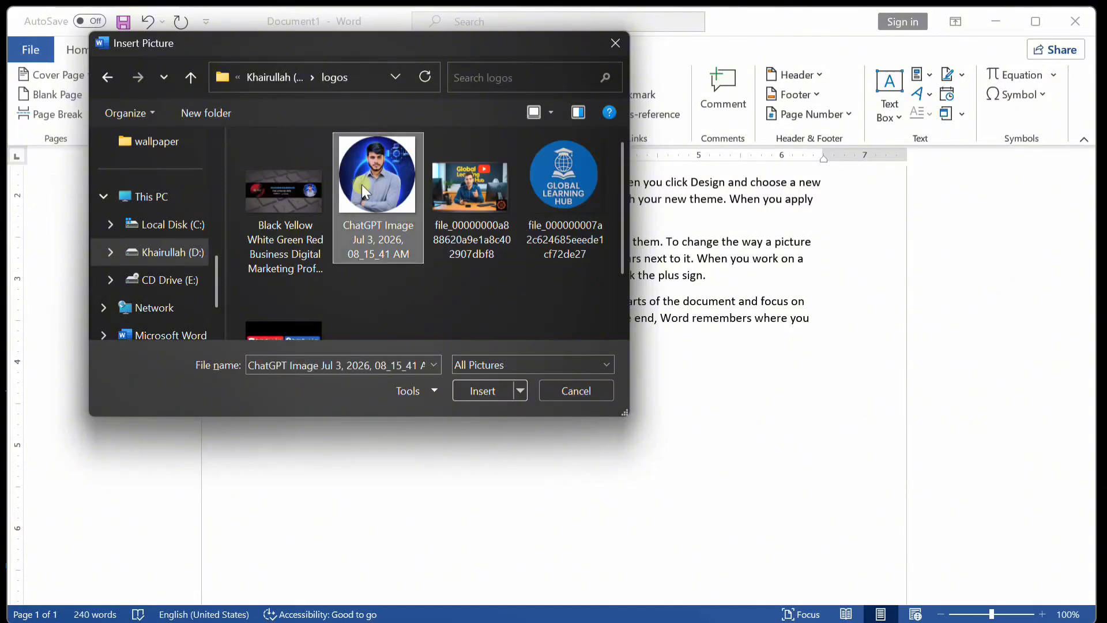
click(482, 391)
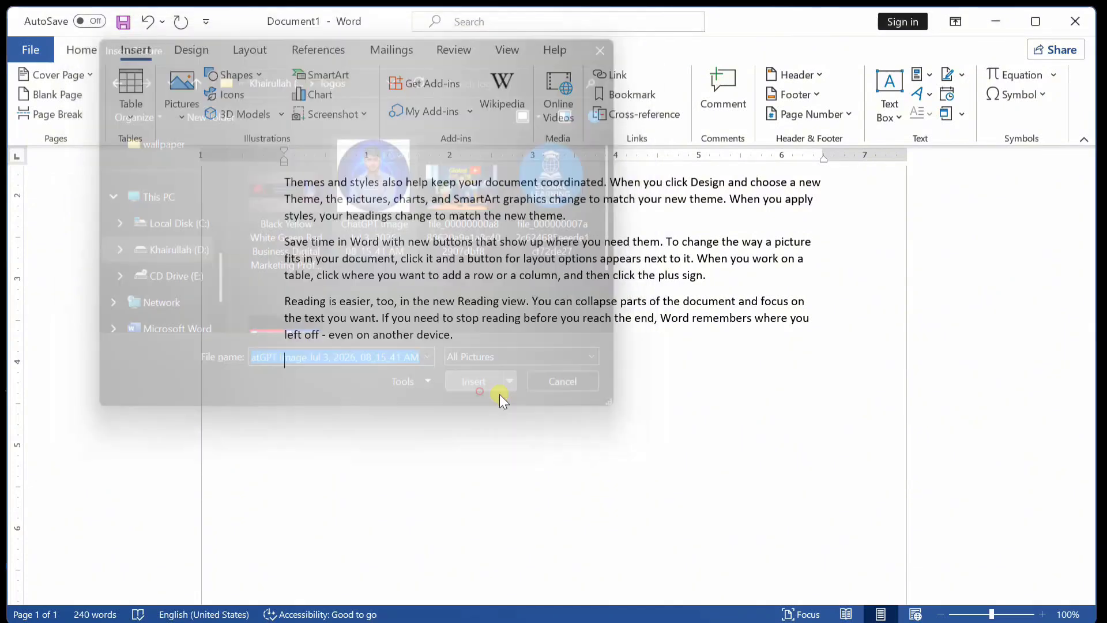
Shrink the inserted picture proportionally to about 2.1" by 2.1".
scroll(583, 343, up, 5)
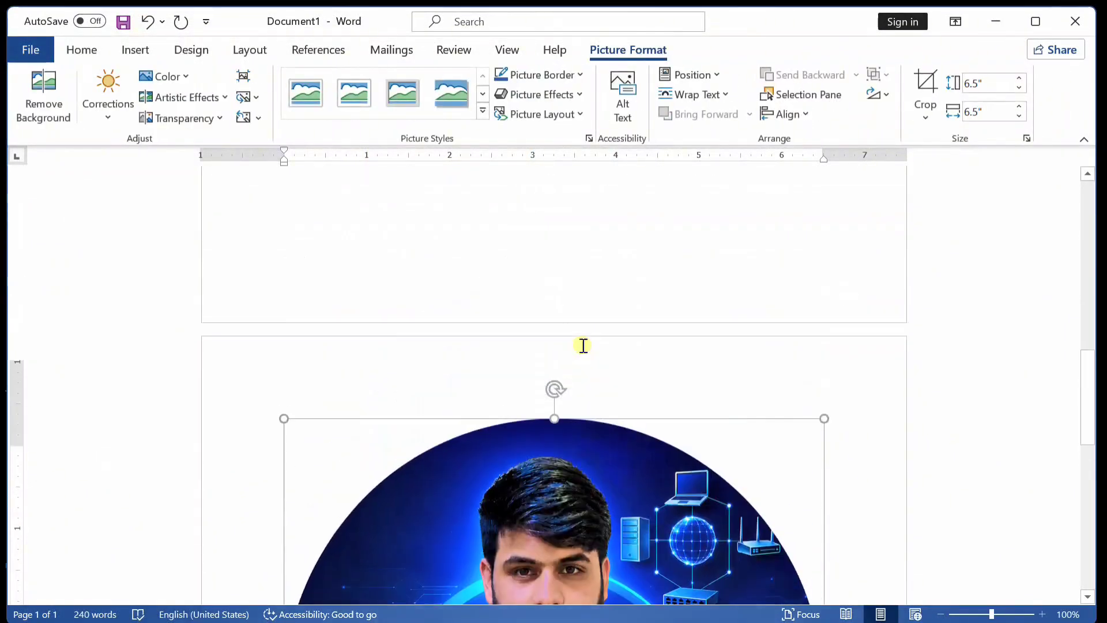
scroll(469, 309, up, 2)
scroll(528, 373, down, 5)
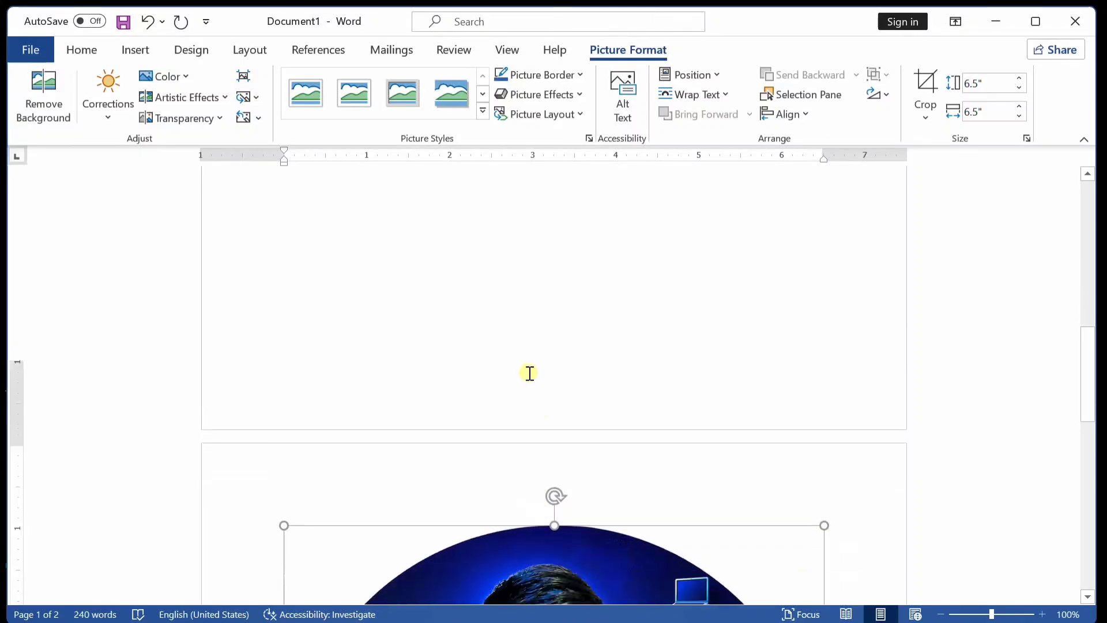
scroll(539, 372, down, 8)
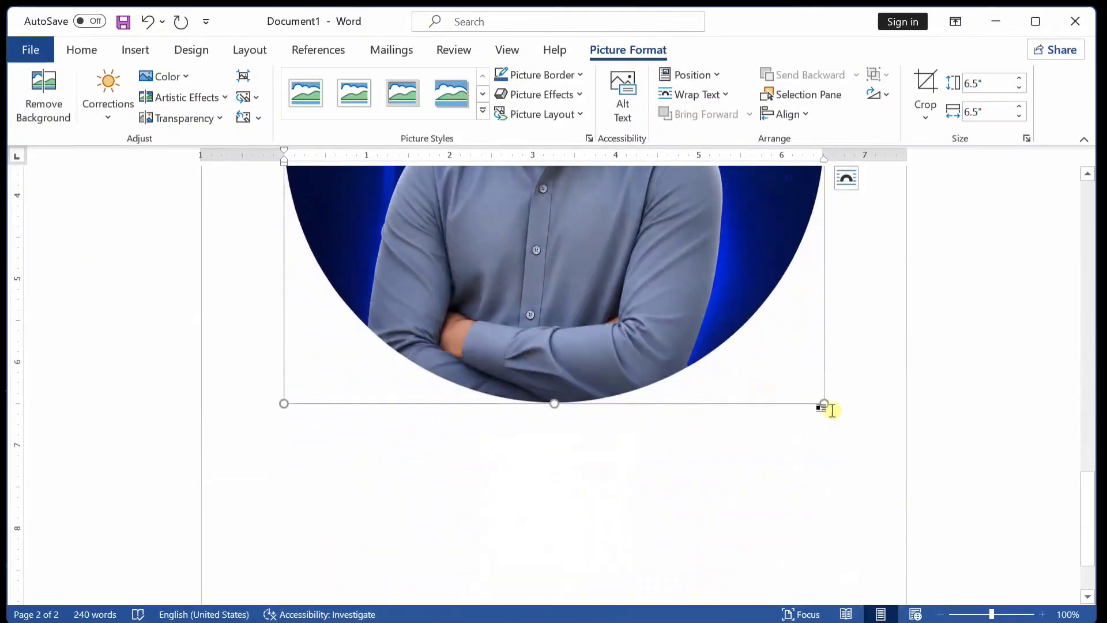
drag(825, 401, 400, 192)
scroll(433, 222, up, 10)
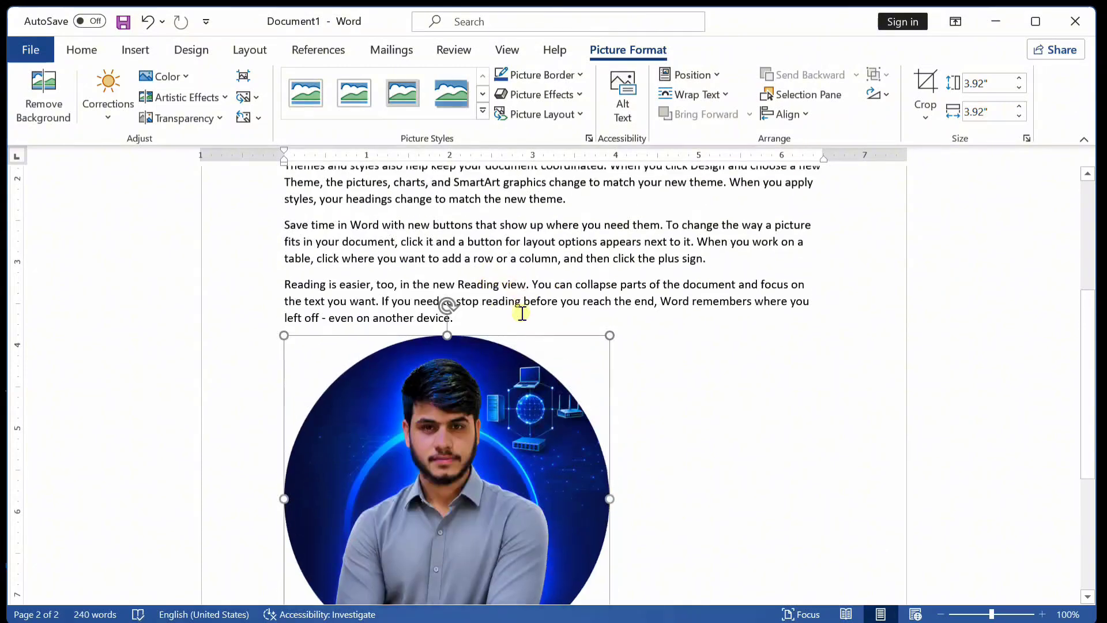
scroll(553, 369, down, 1)
scroll(589, 424, down, 2)
drag(604, 492, 458, 304)
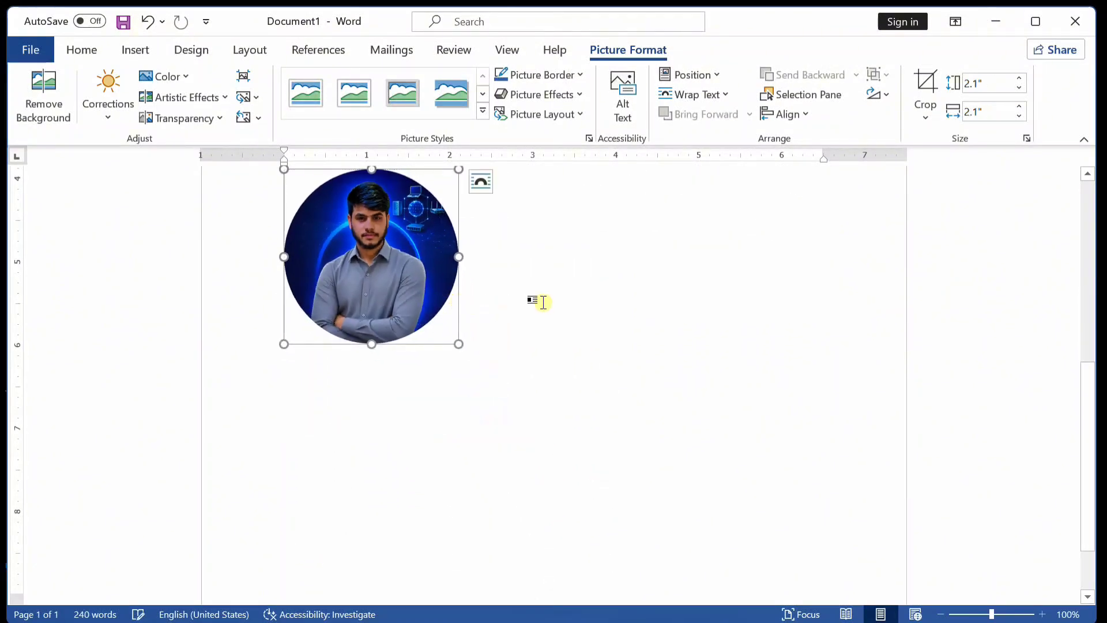
scroll(490, 277, up, 3)
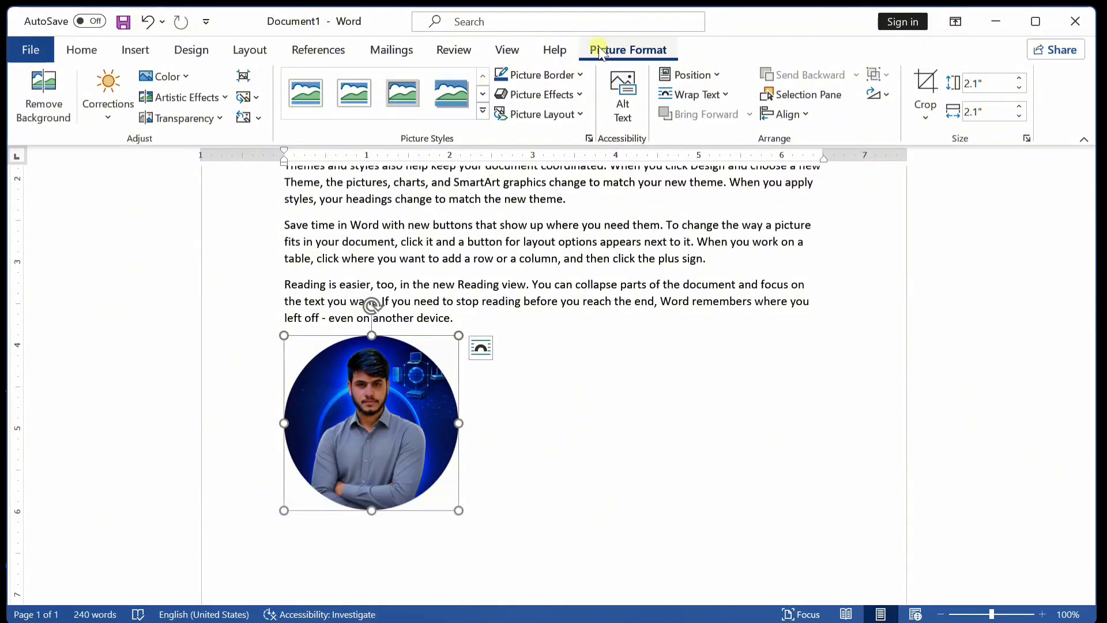
Reselect the portrait picture and enlarge it proportionally to about 2.24" by 2.24".
click(470, 186)
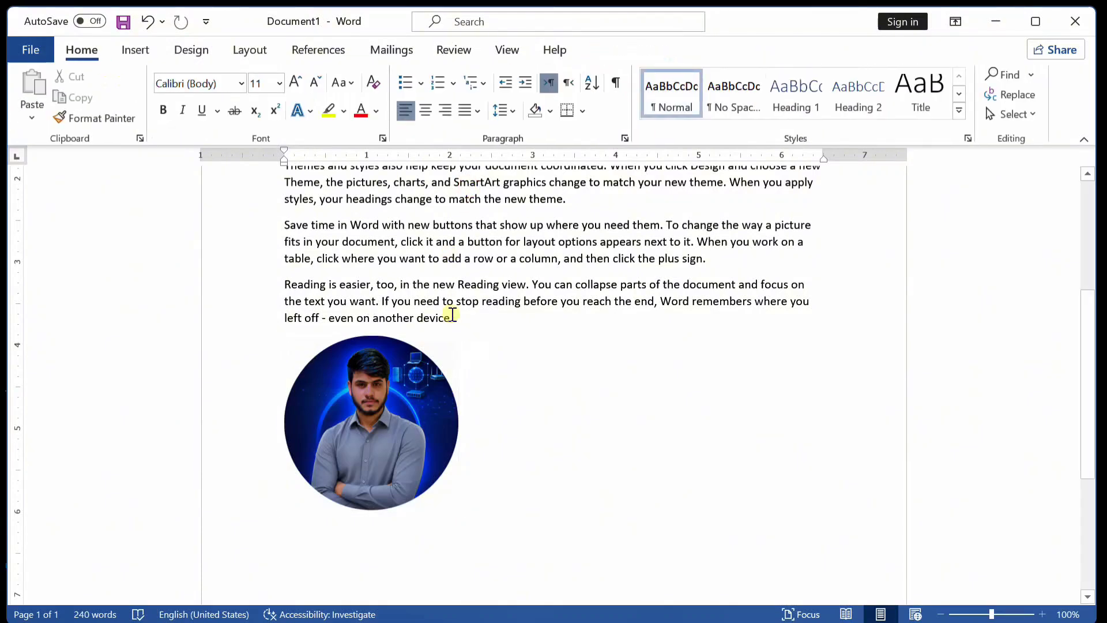
click(427, 360)
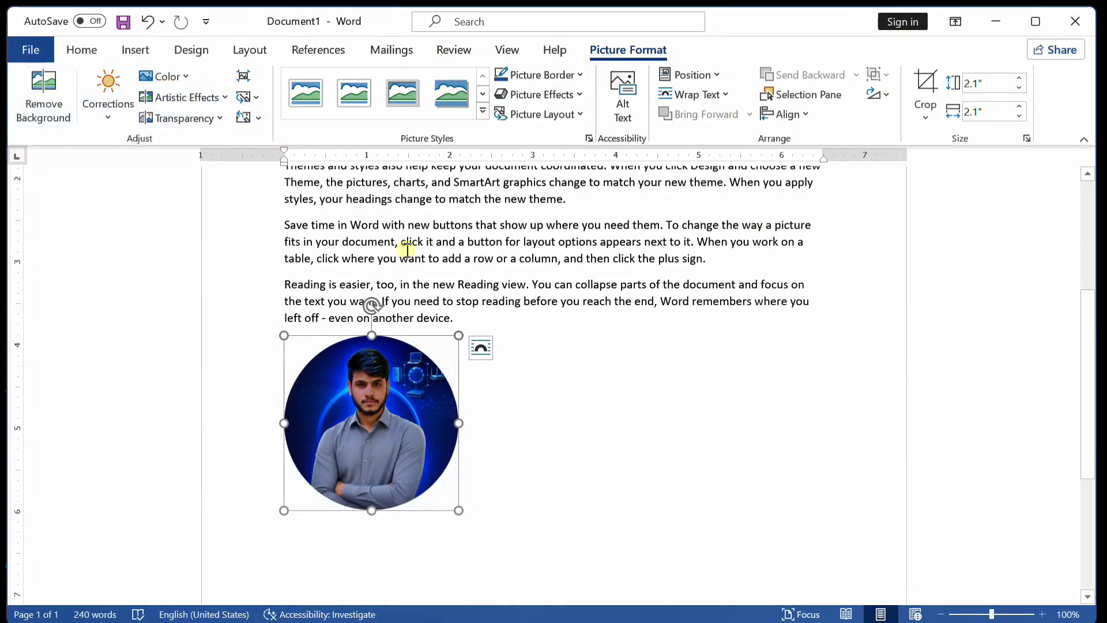
click(477, 339)
click(413, 381)
drag(457, 509, 470, 513)
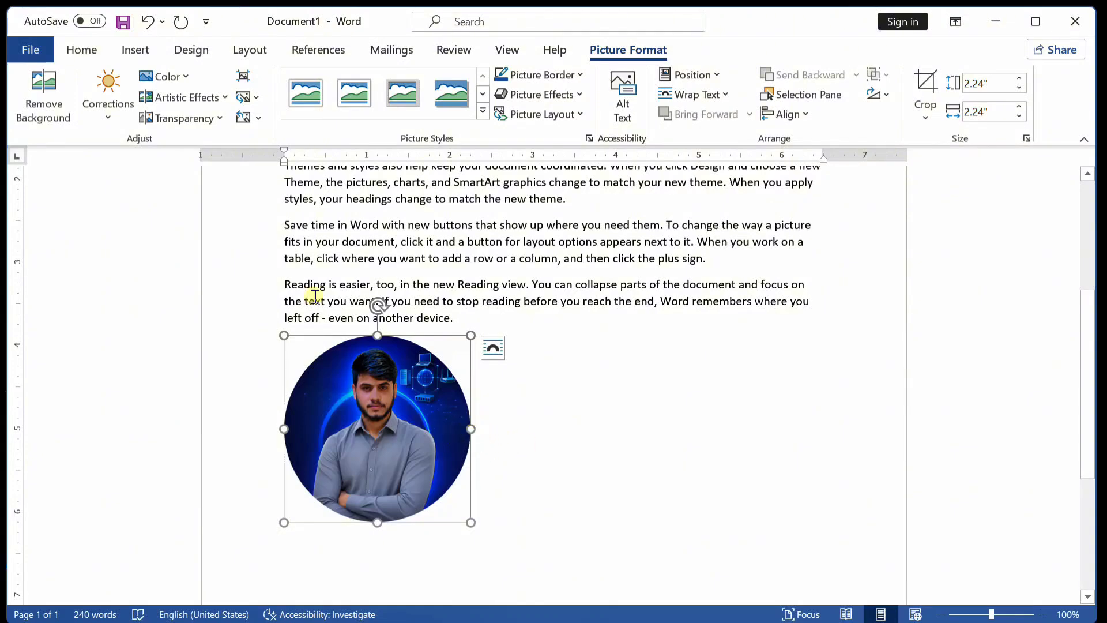
Remove the portrait picture's background, marking the folded forearms and the top of the hair as areas to keep.
click(43, 92)
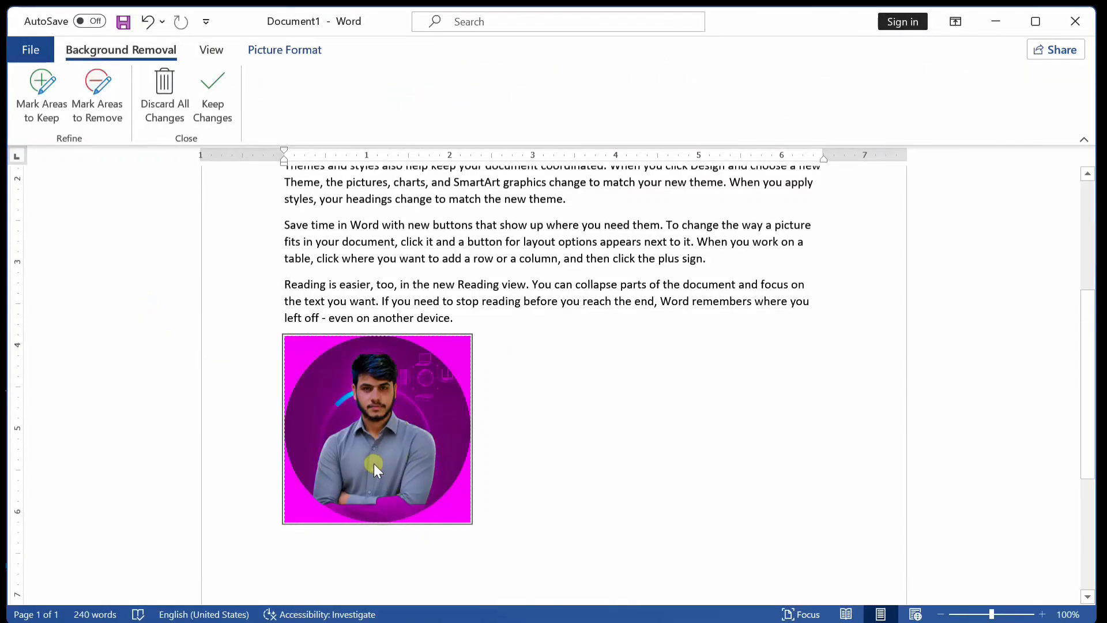
scroll(434, 464, down, 2)
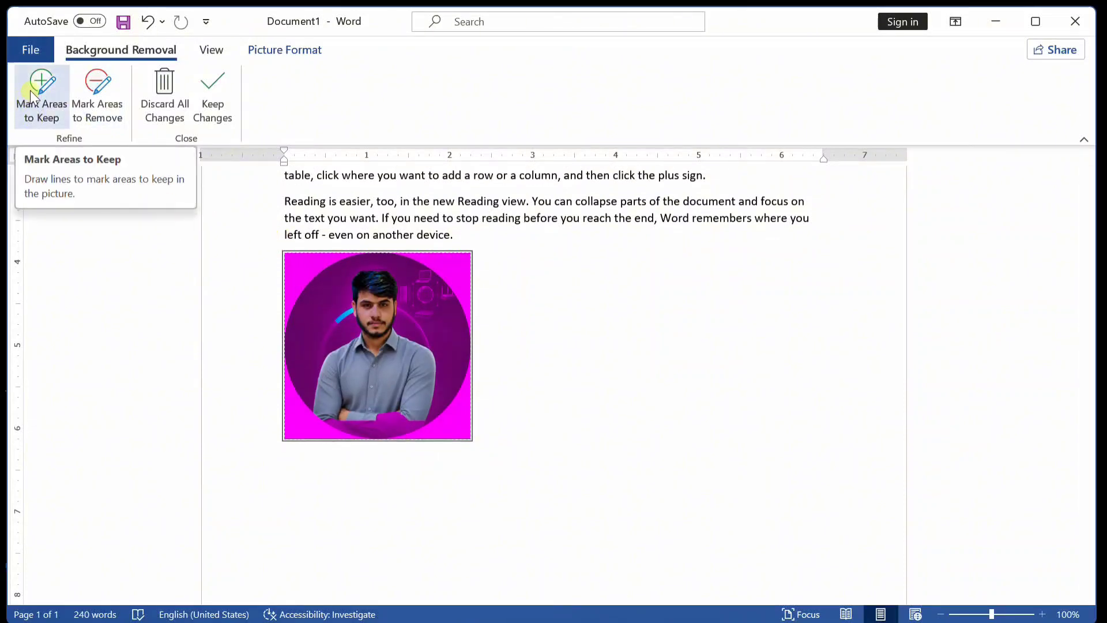
click(37, 120)
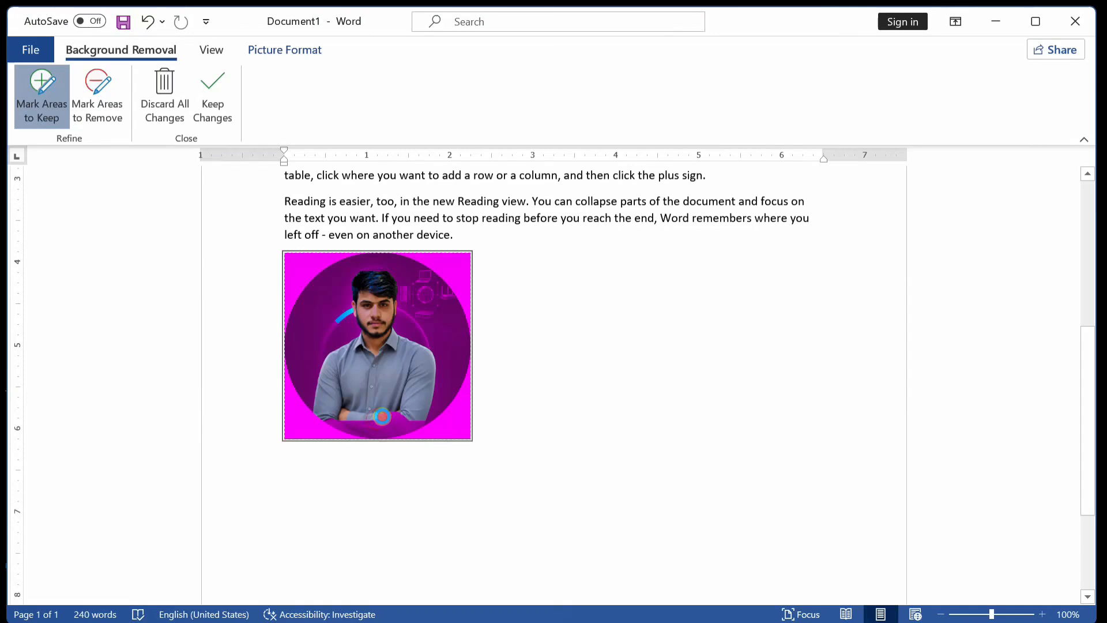
click(385, 417)
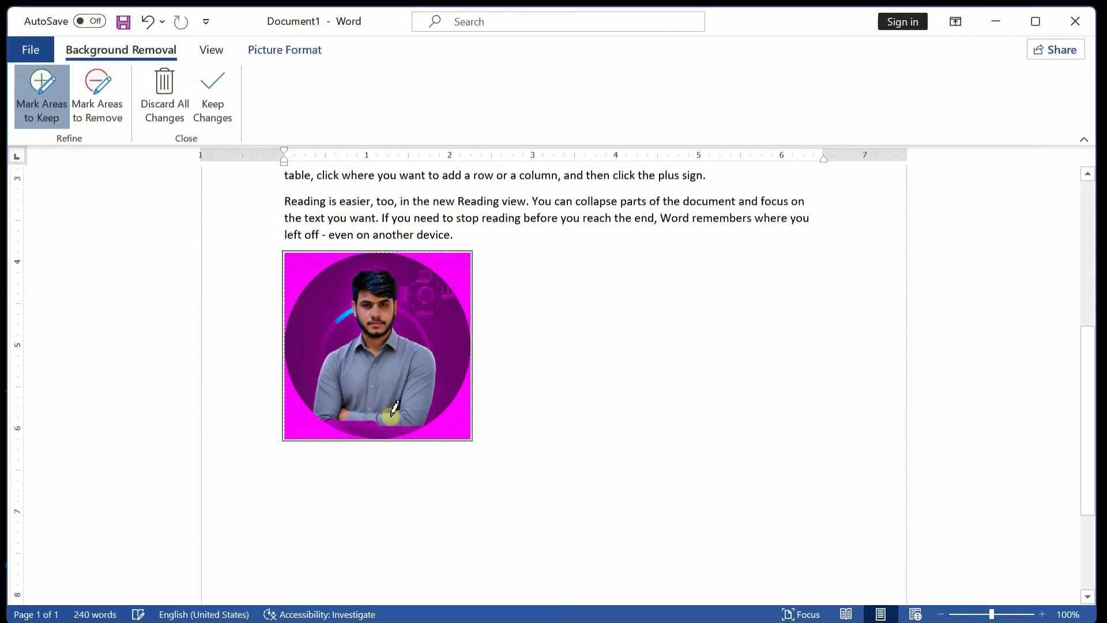
click(376, 265)
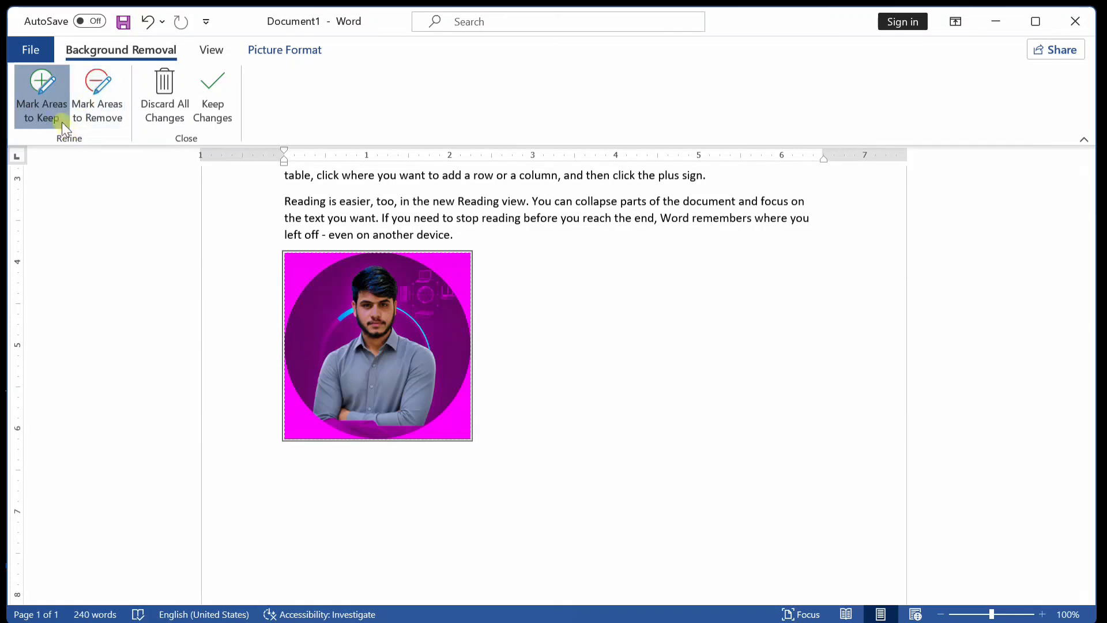
click(222, 81)
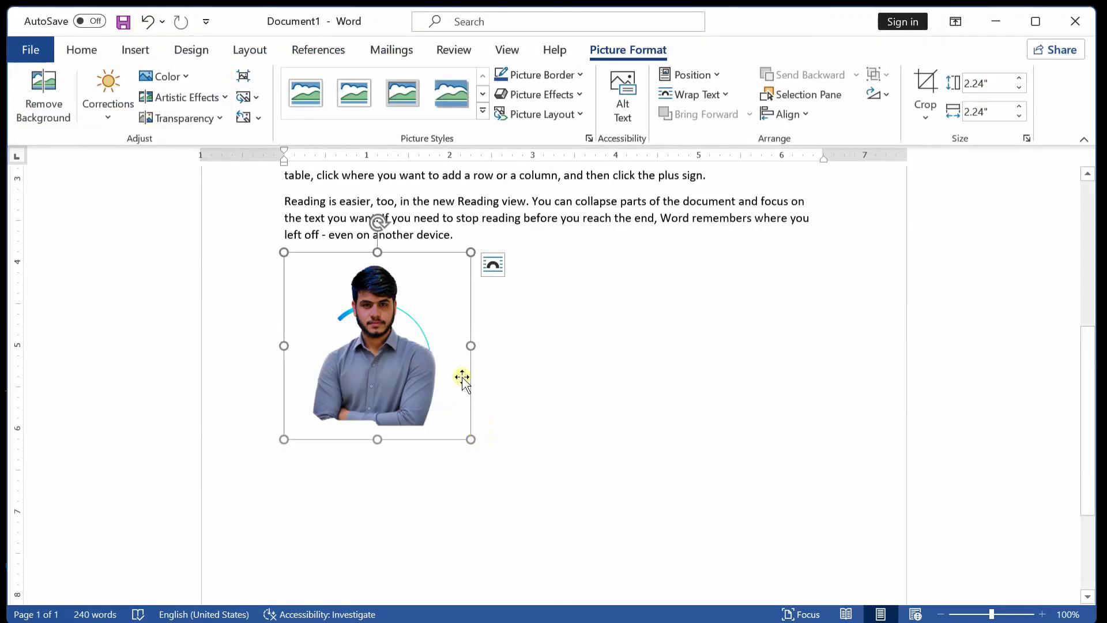
Look through the picture's Corrections presets for sharpness, brightness and contrast, and glance at the Color presets without applying any.
click(105, 105)
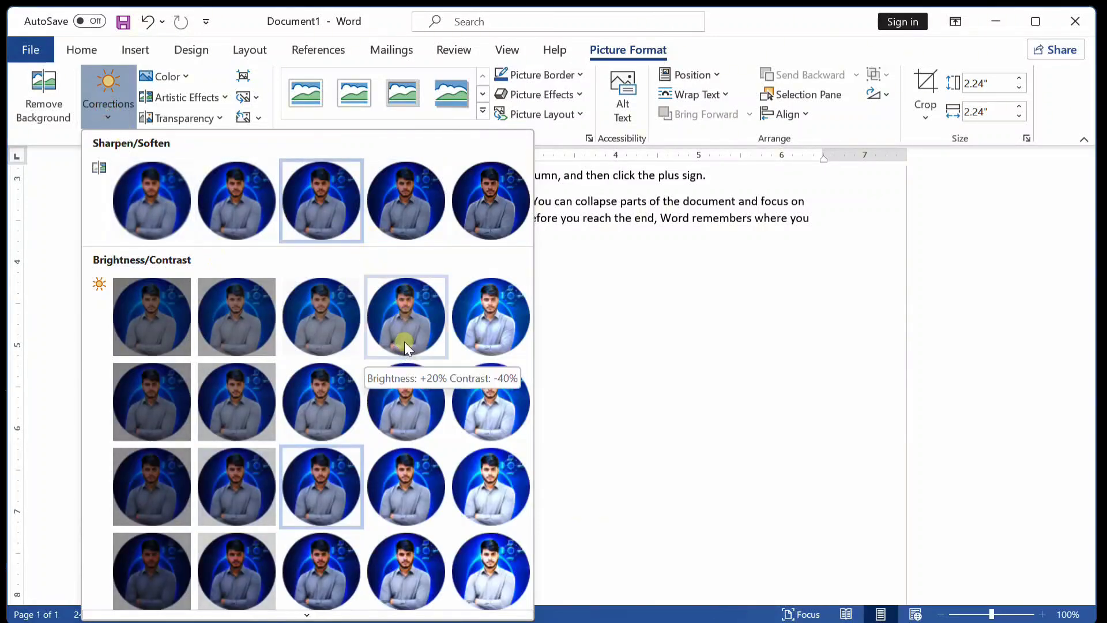
scroll(402, 340, down, 3)
scroll(503, 326, up, 2)
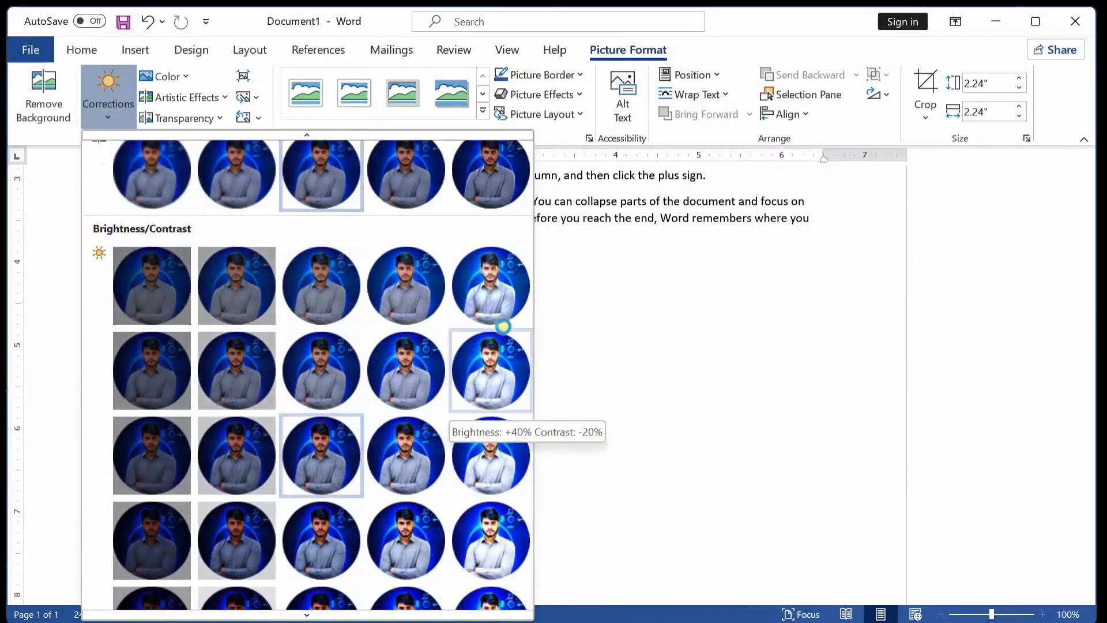
scroll(507, 324, down, 1)
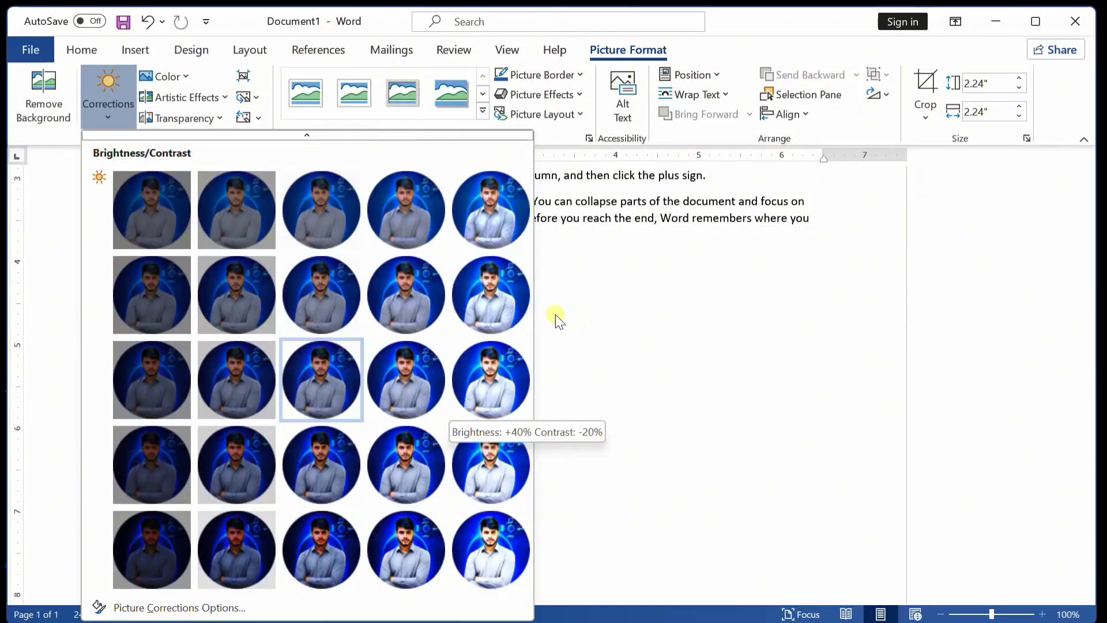
scroll(576, 317, down, 3)
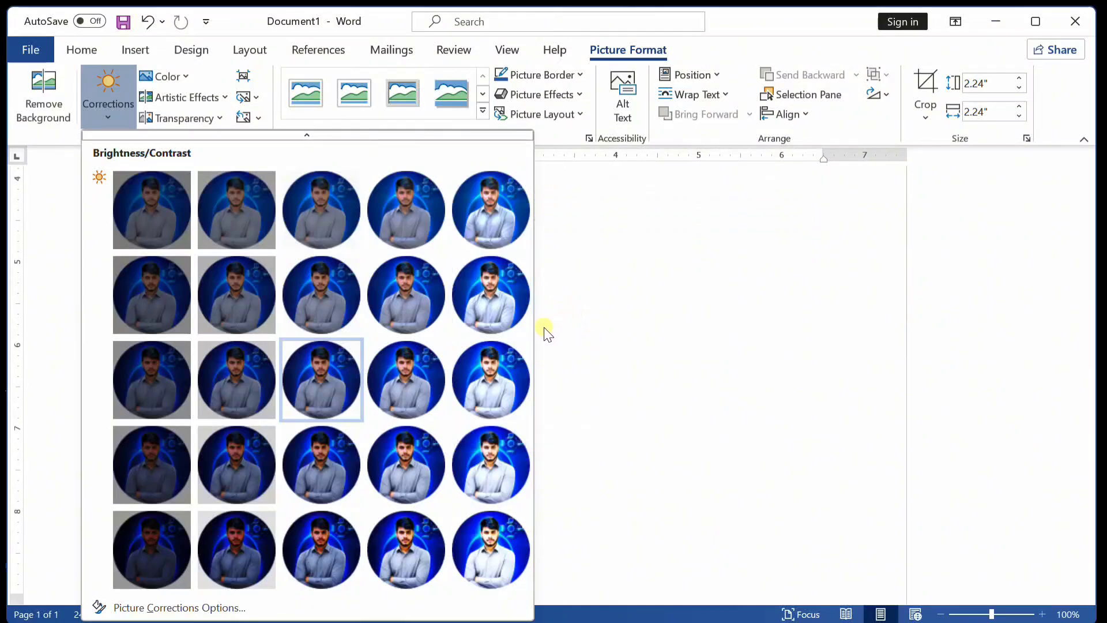
scroll(511, 341, up, 2)
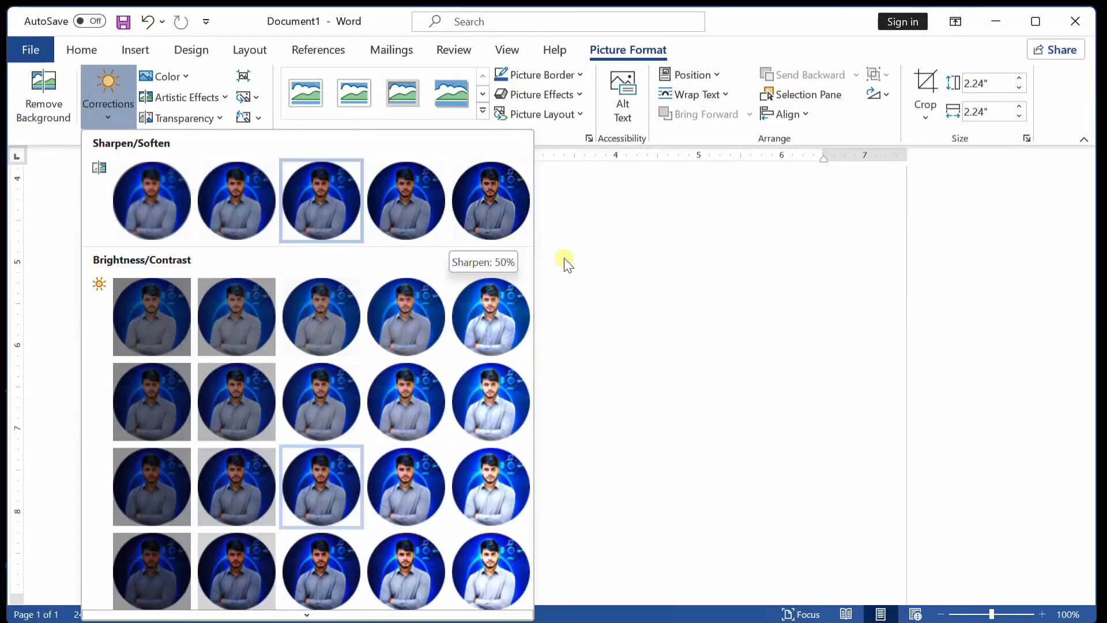
key(Escape)
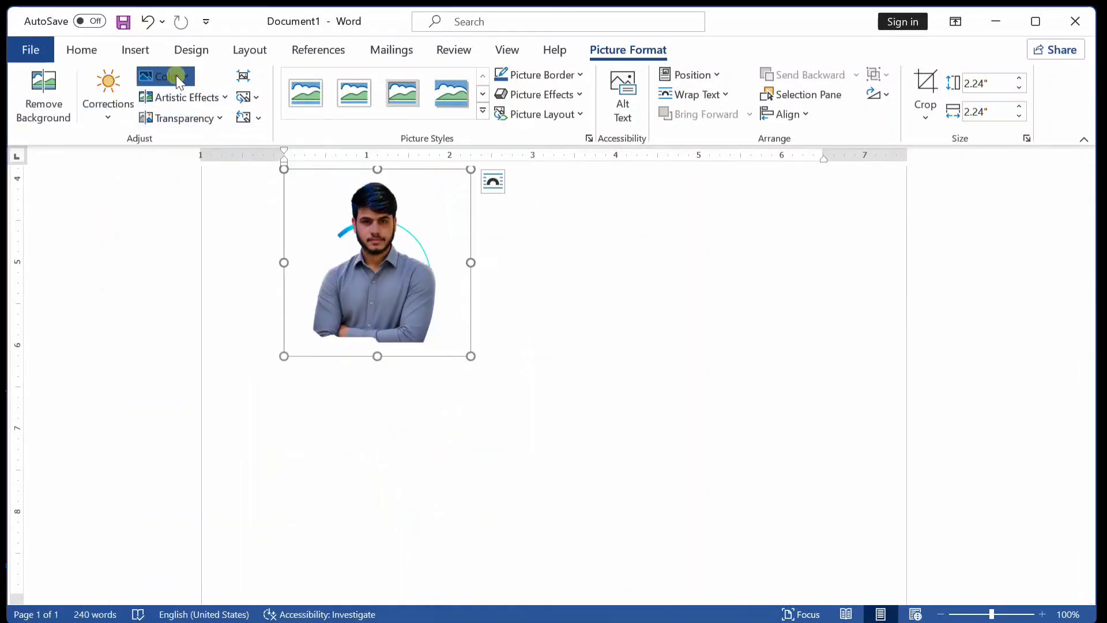
click(179, 78)
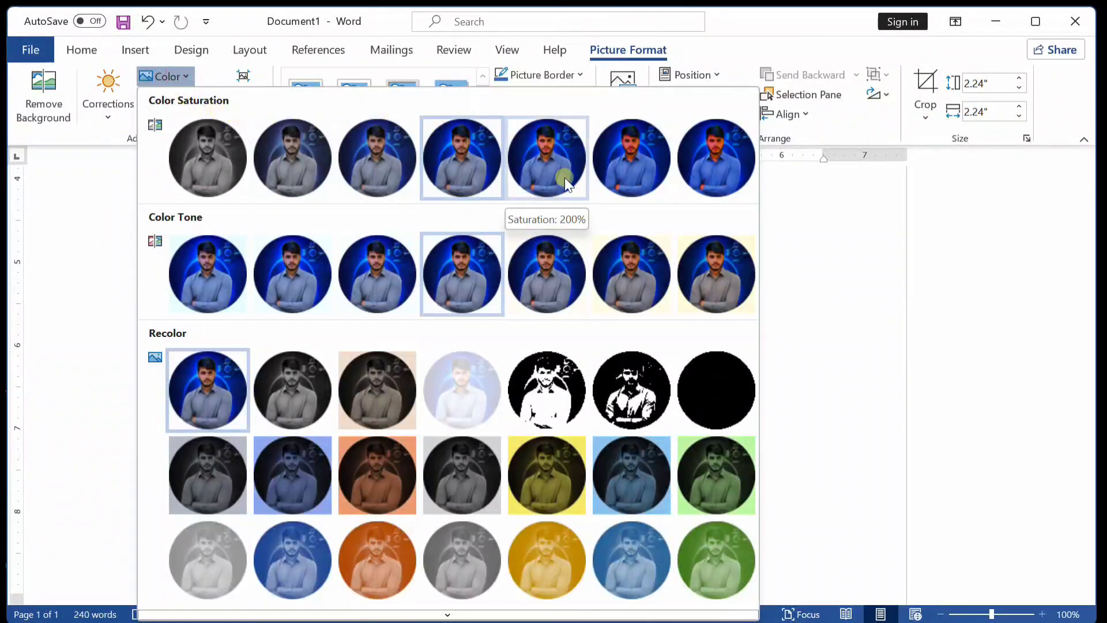
click(794, 204)
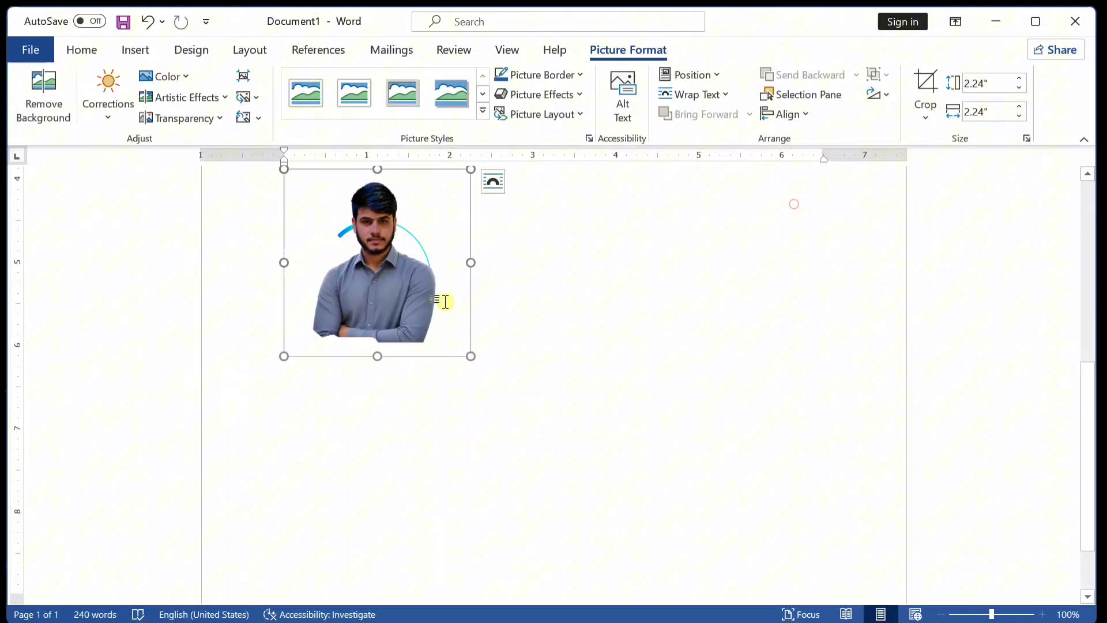
Undo the background removal and the last enlargement of the portrait picture.
click(343, 318)
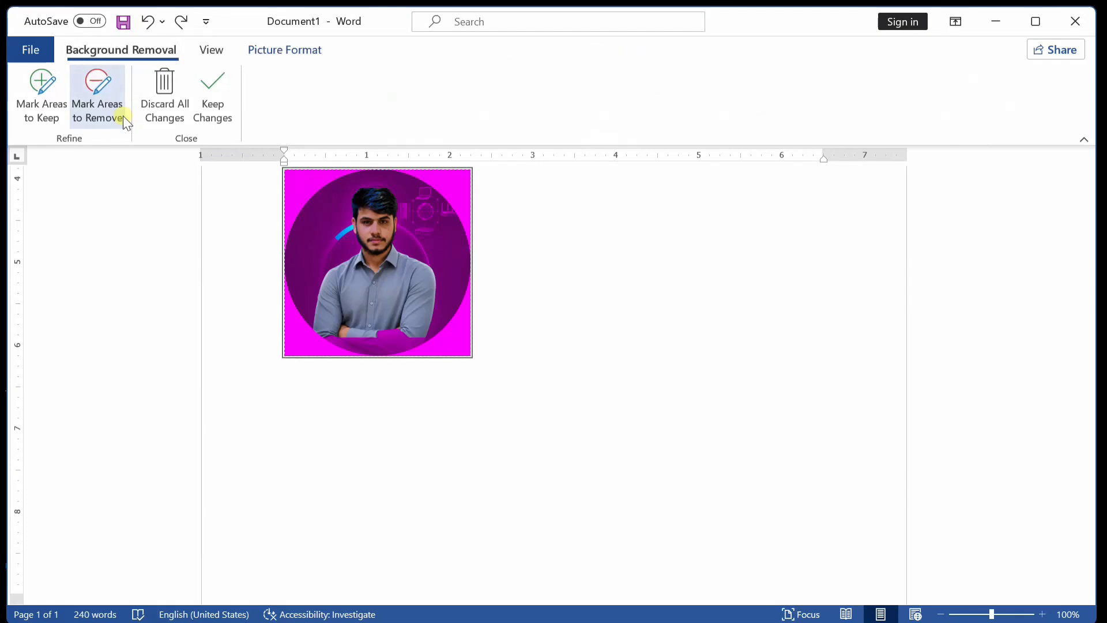
key(Return)
key(ctrl+z)
key(ctrl+z)
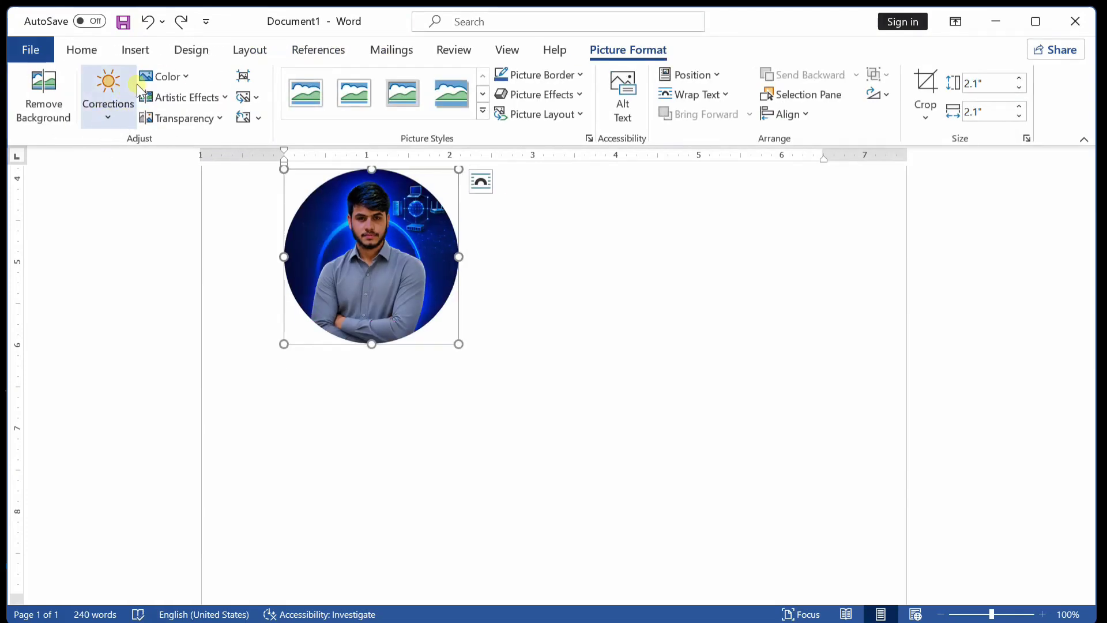
Examine the Color Saturation, Color Tone and Recolor presets for the original picture, and dismiss the WhatsApp notification.
click(162, 75)
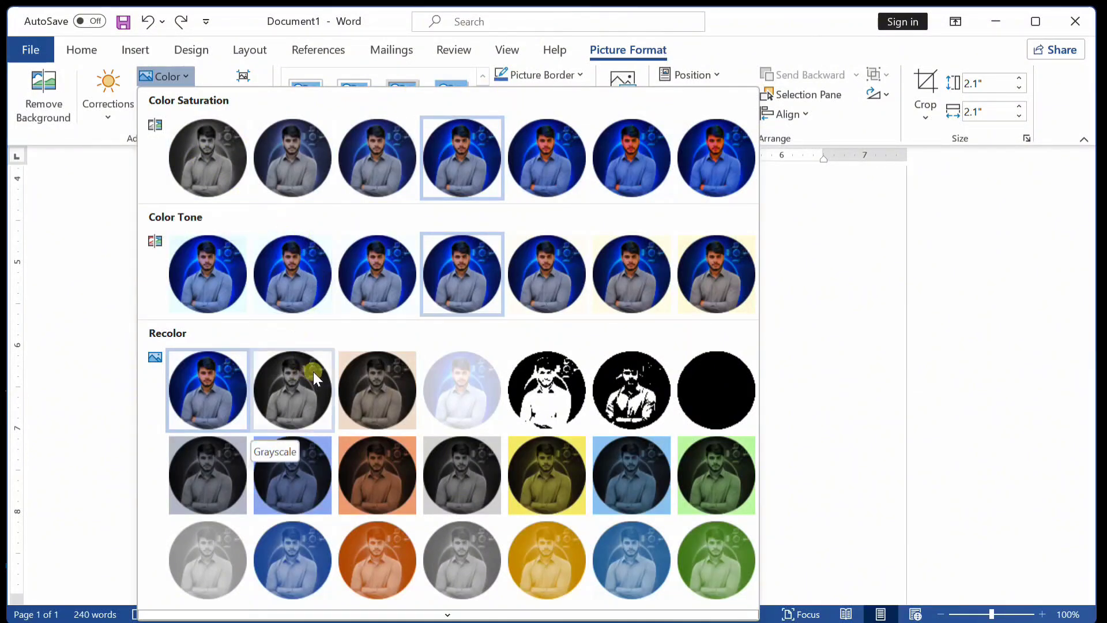
scroll(456, 464, down, 2)
scroll(466, 368, up, 1)
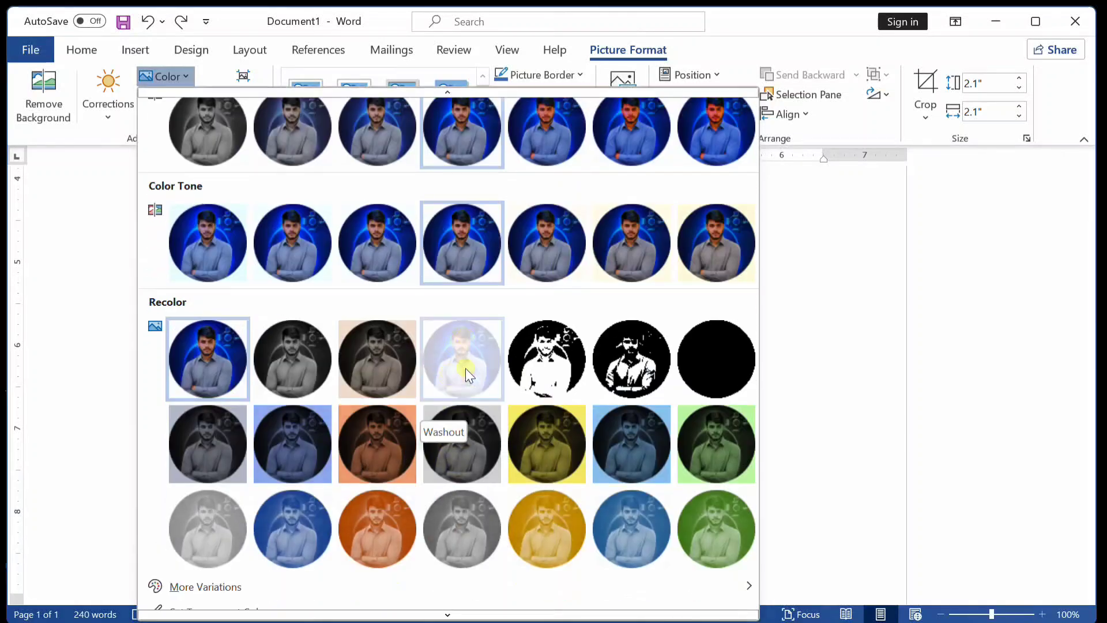
scroll(465, 368, down, 1)
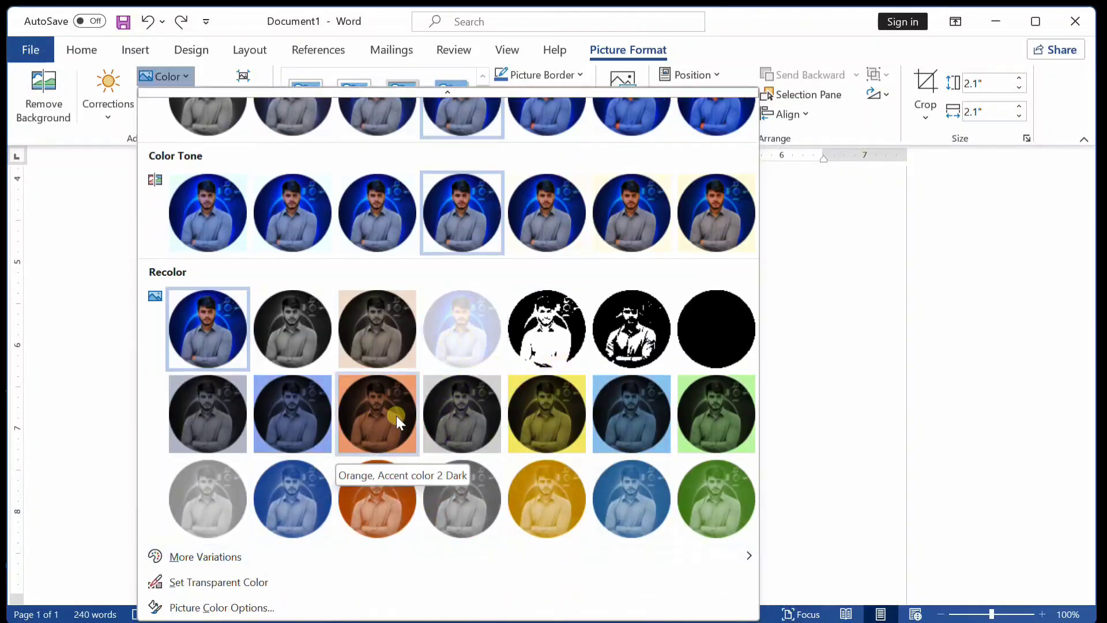
click(923, 311)
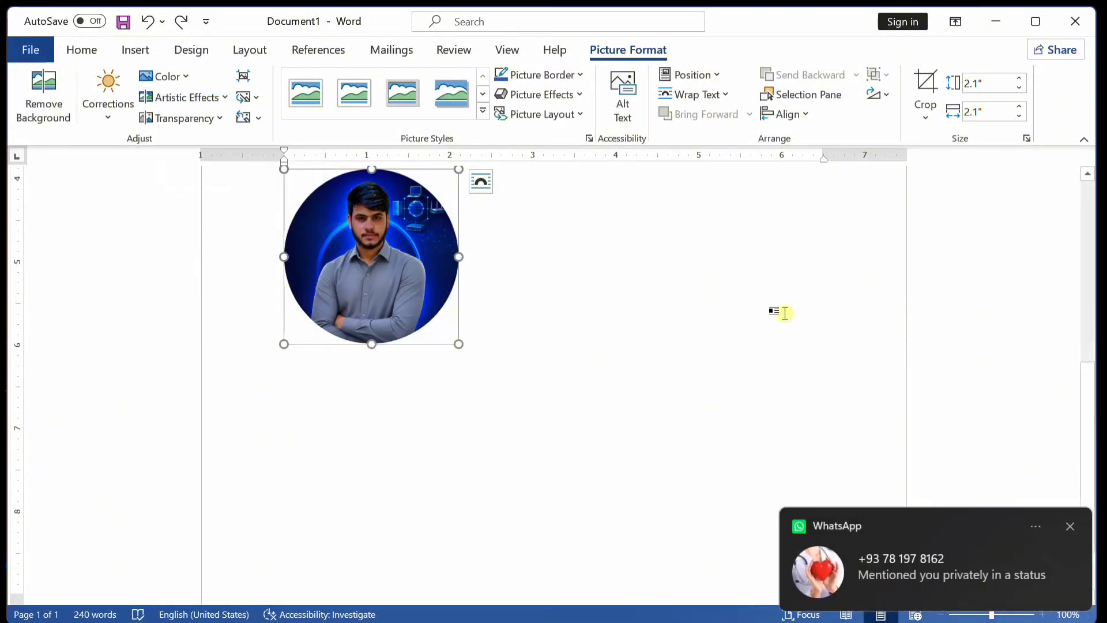
click(1071, 527)
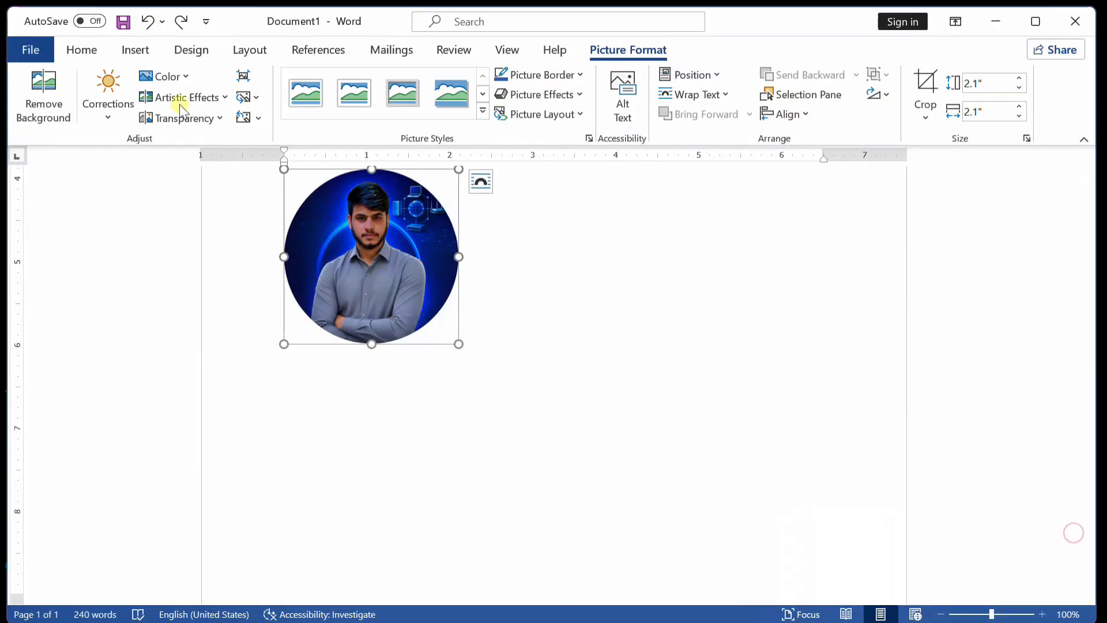
Look over the Artistic Effects and Transparency presets for the picture without applying any.
click(202, 98)
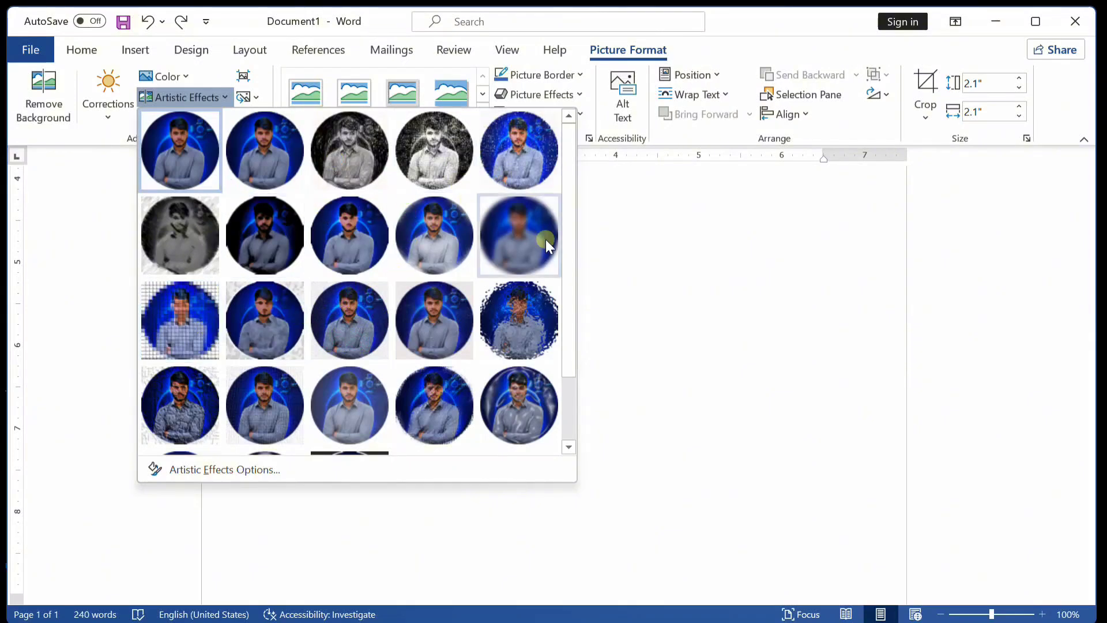
click(616, 246)
click(197, 117)
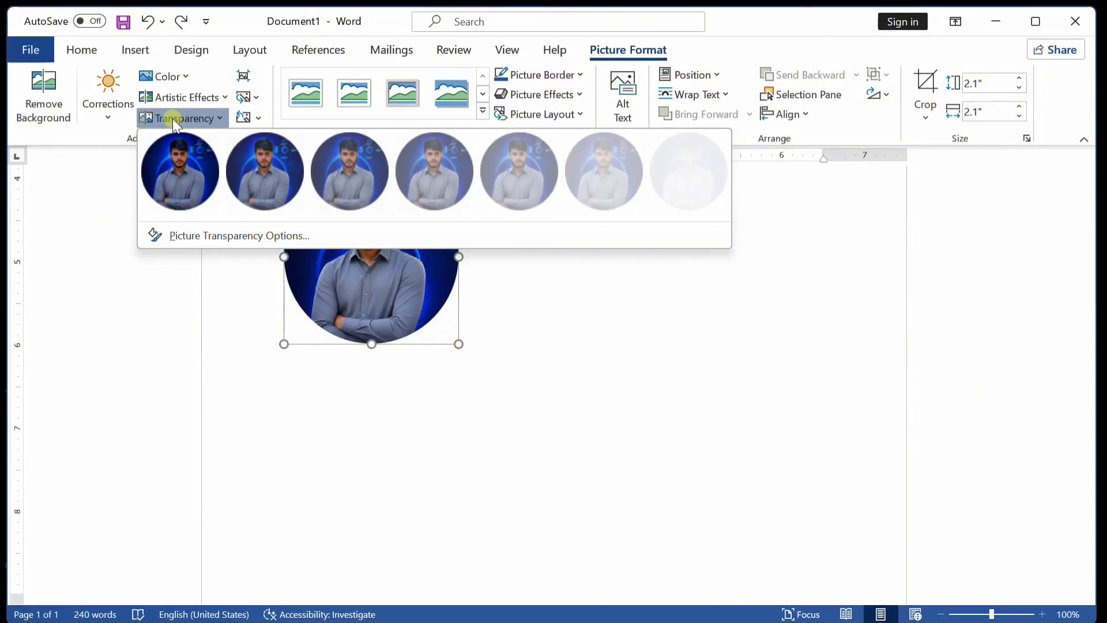
click(199, 260)
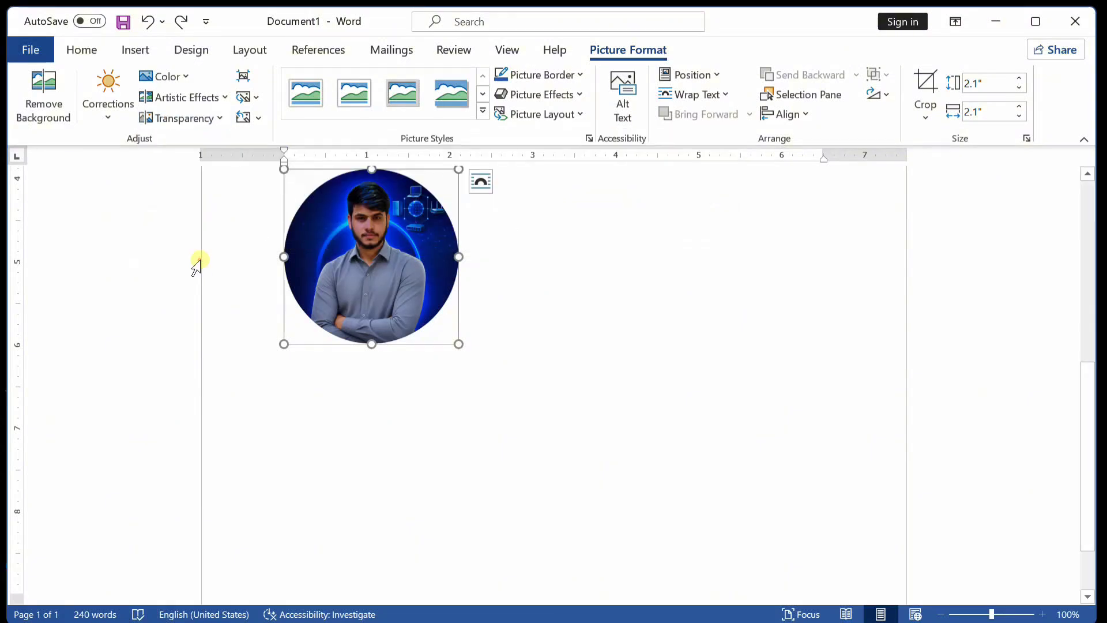
Review the Compress Pictures options and resolutions beside the picture, and close the dialog without compressing.
click(245, 75)
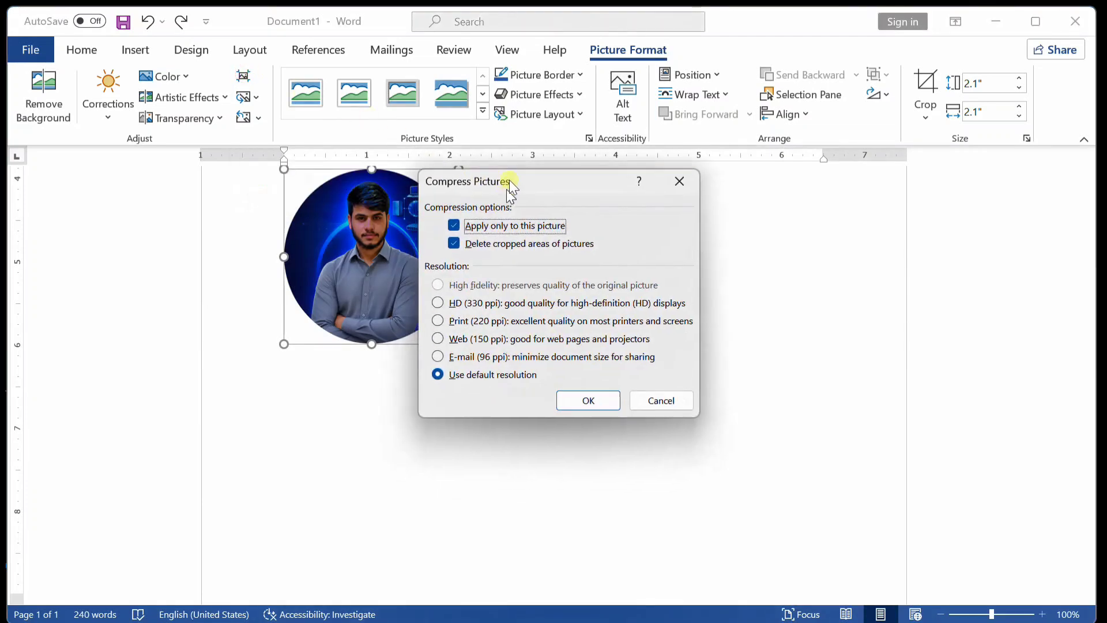
drag(510, 180, 542, 103)
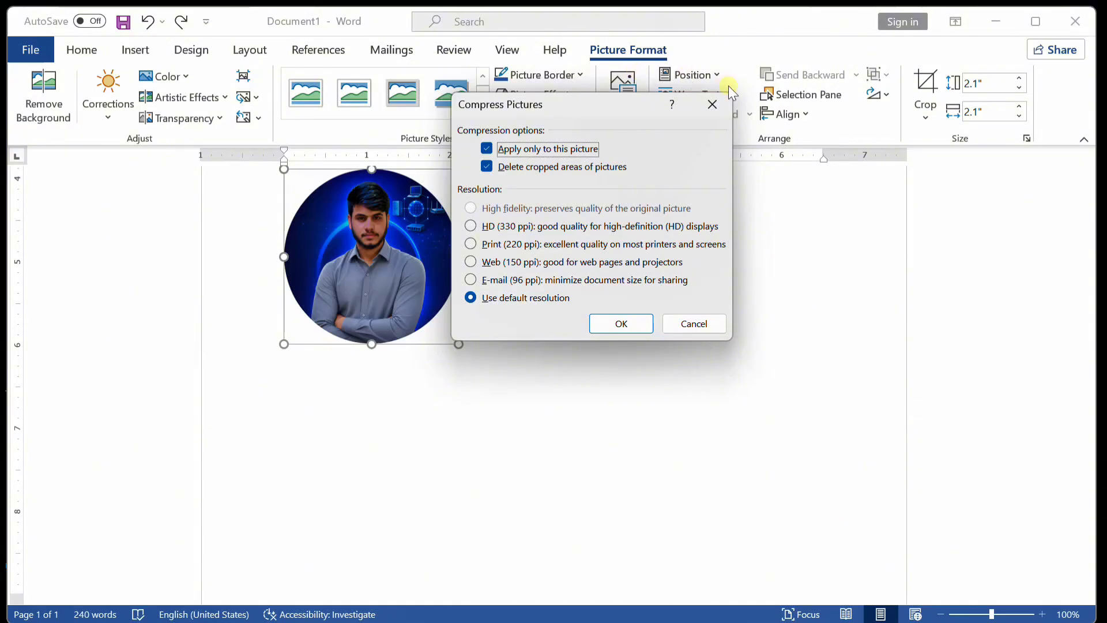
drag(614, 102, 879, 88)
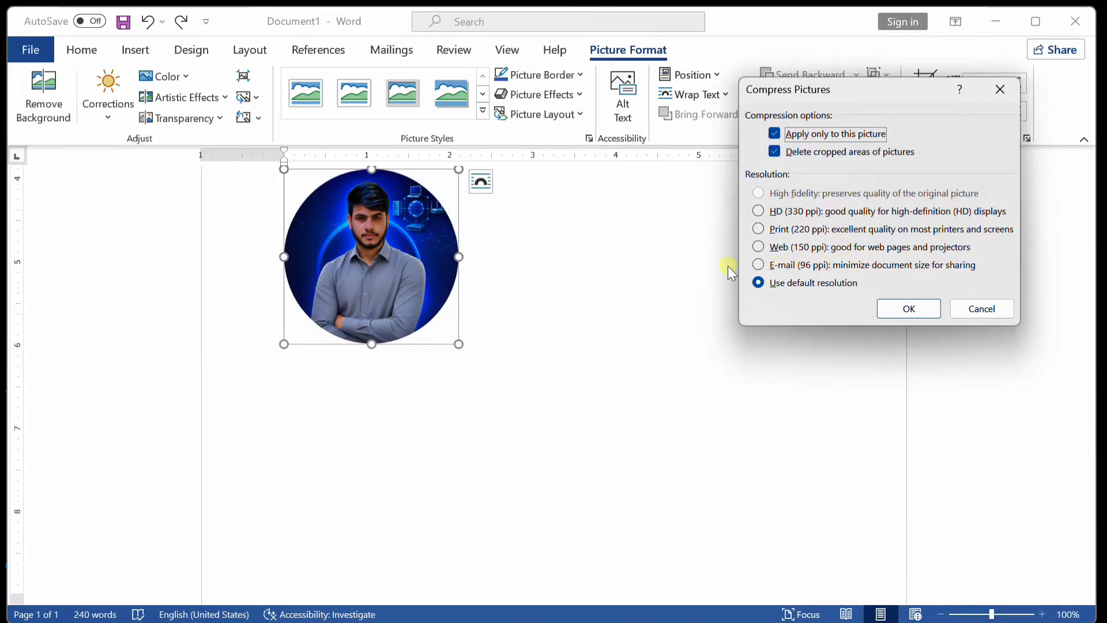
click(999, 94)
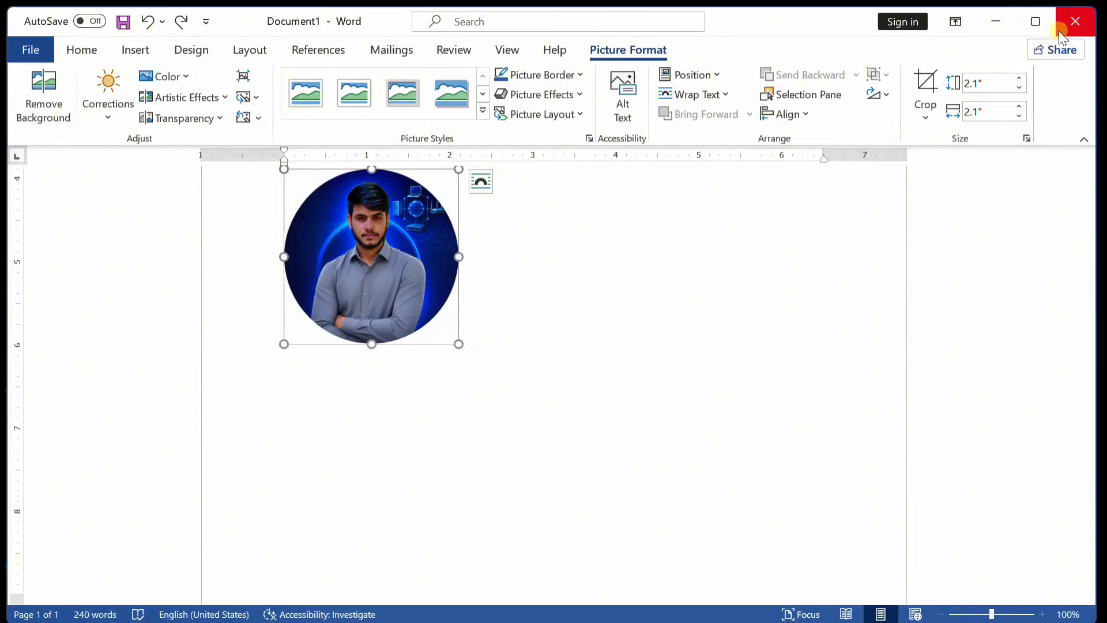
Close the document, saving it to the Desktop as a Word document named "photo size".
click(1079, 23)
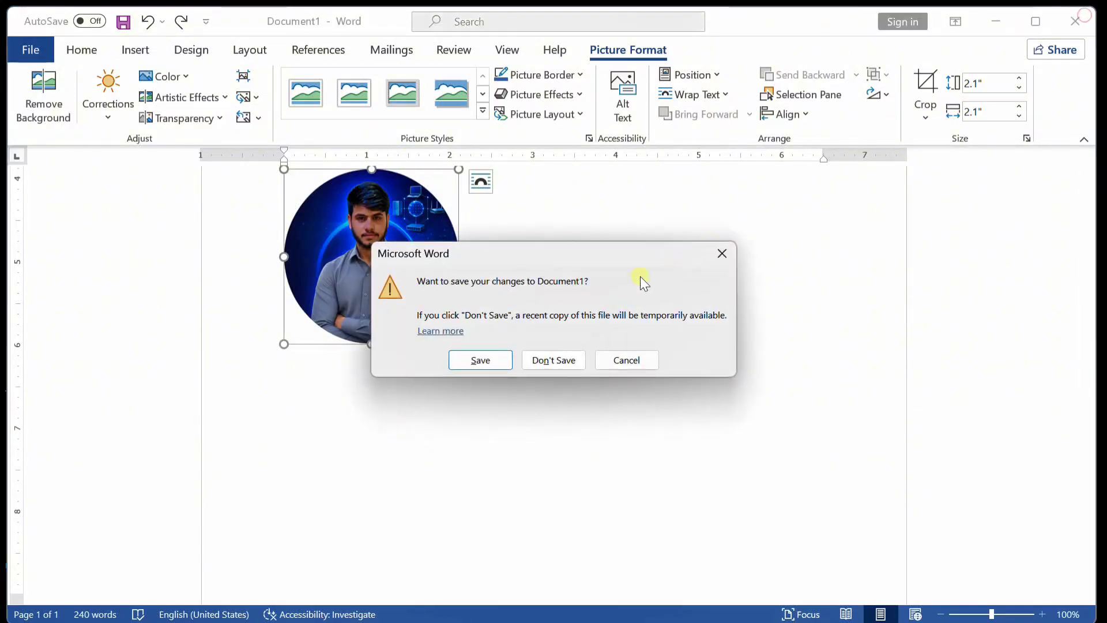
click(478, 360)
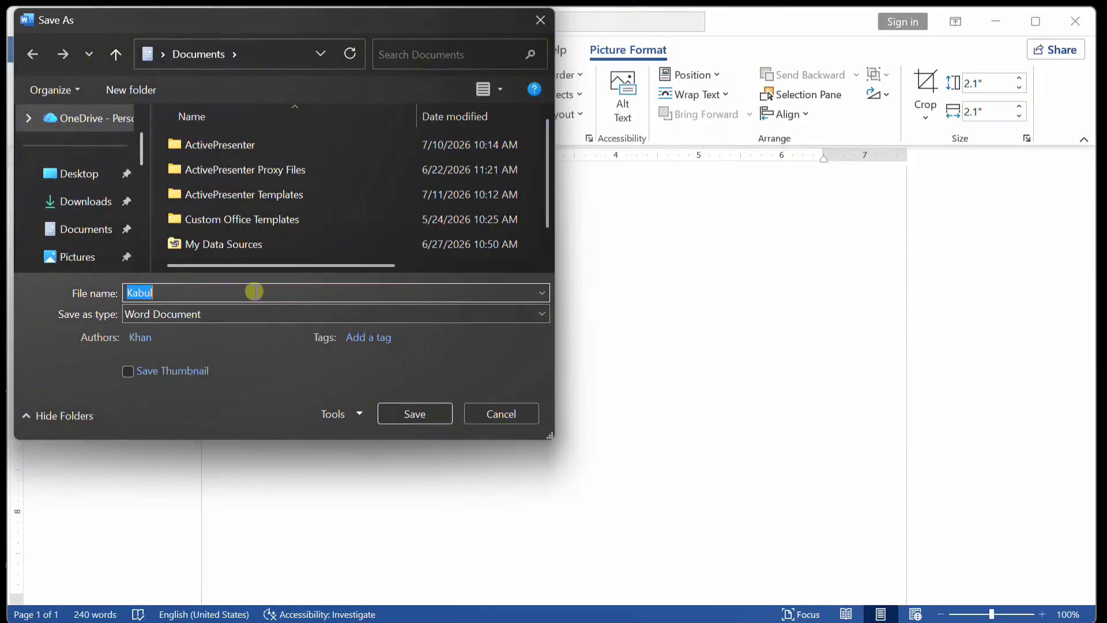
text(photo size)
click(55, 173)
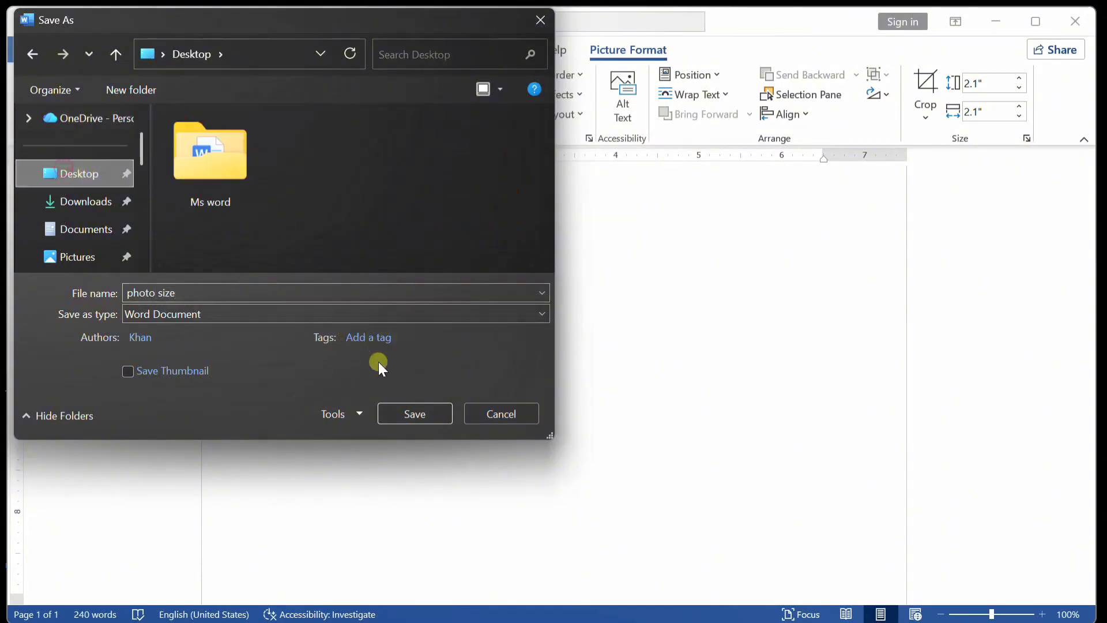
click(413, 414)
key(alt+F4)
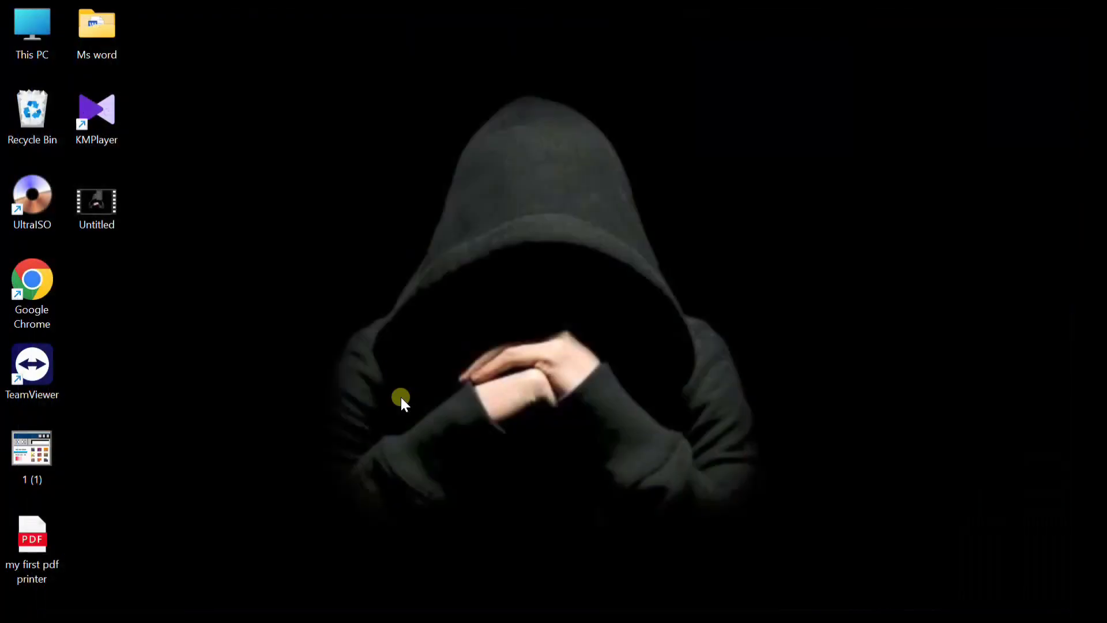
Refresh the desktop and open the properties of the "photo size" document to check its file size.
right_click(497, 254)
click(546, 321)
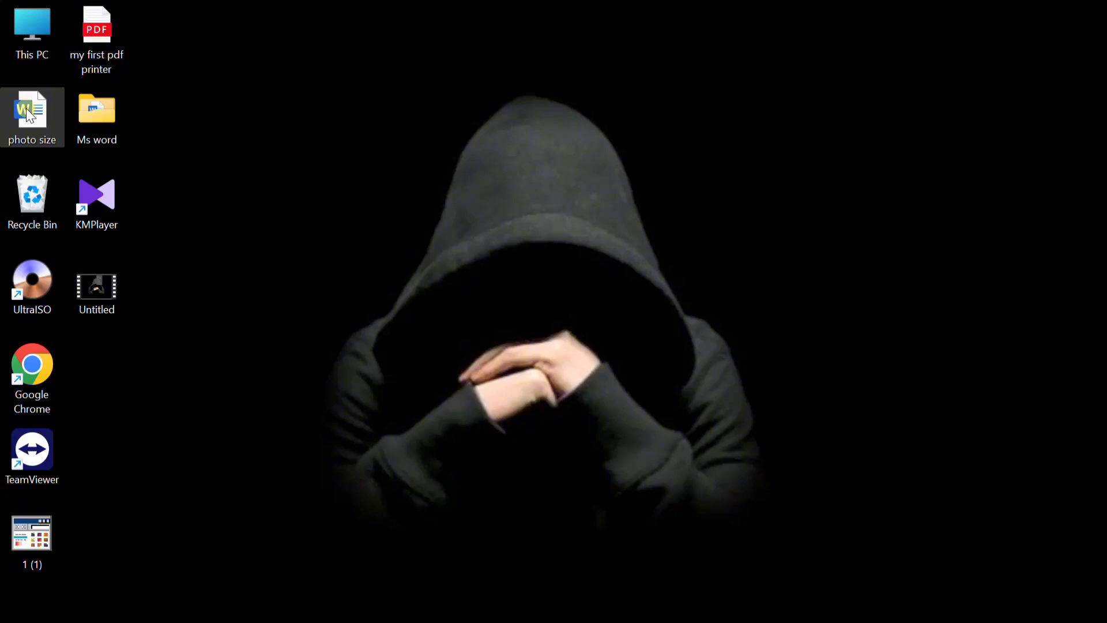
right_click(26, 109)
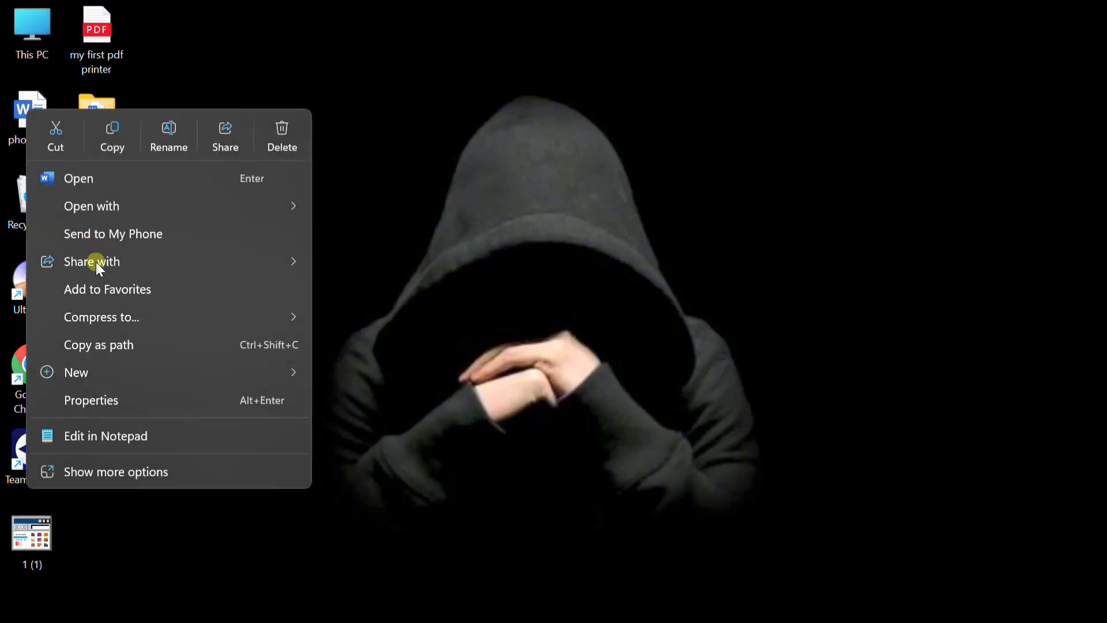
click(105, 400)
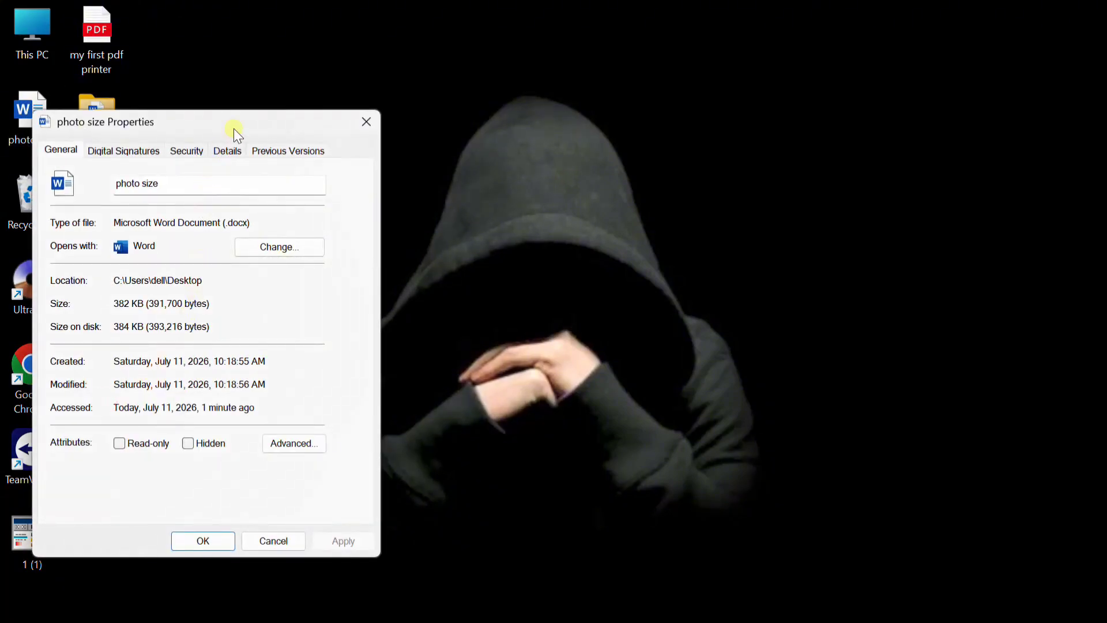
Read the file size in the "photo size" document's properties and close them.
drag(233, 129, 480, 30)
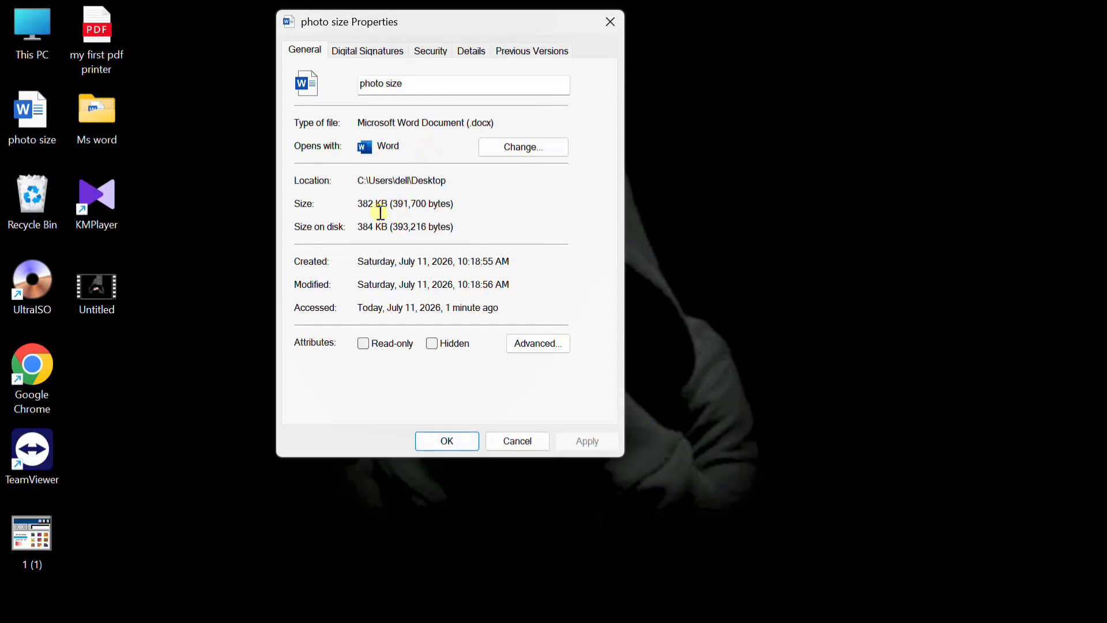
drag(374, 211, 361, 215)
click(610, 22)
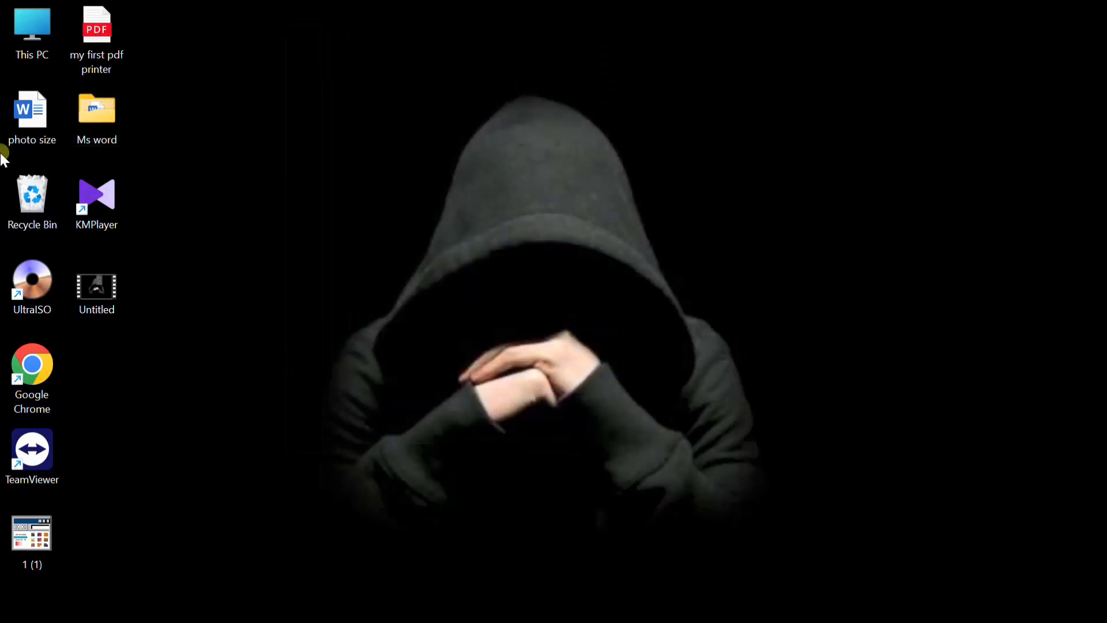
Open "photo size", compress its picture to the E-mail (96 ppi) resolution, and close the document with the changes saved.
double_click(34, 111)
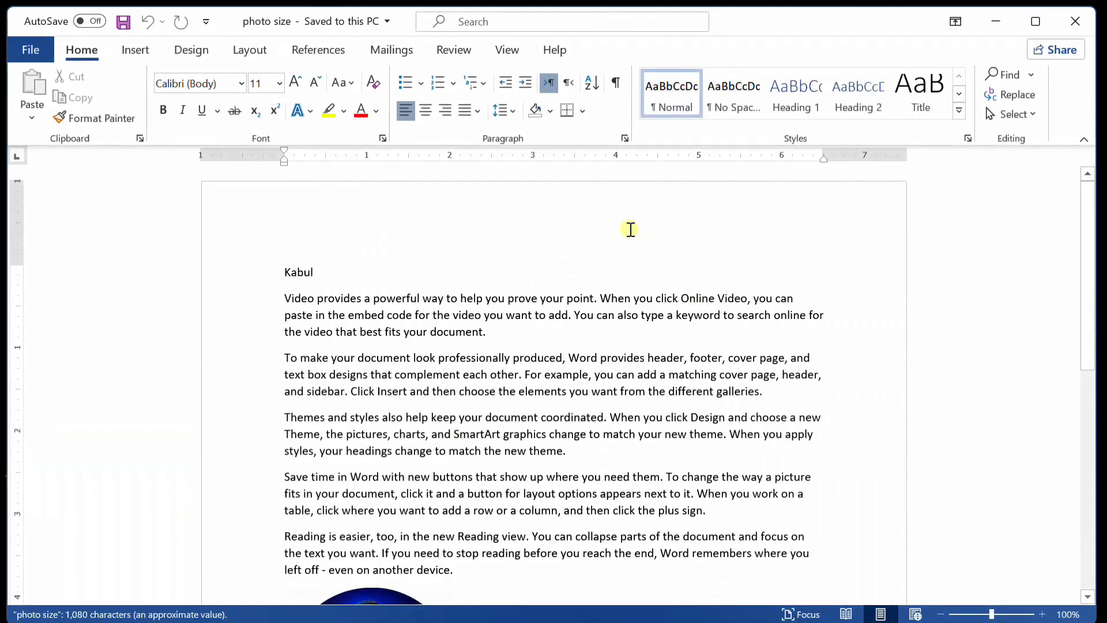
scroll(420, 317, down, 3)
click(378, 444)
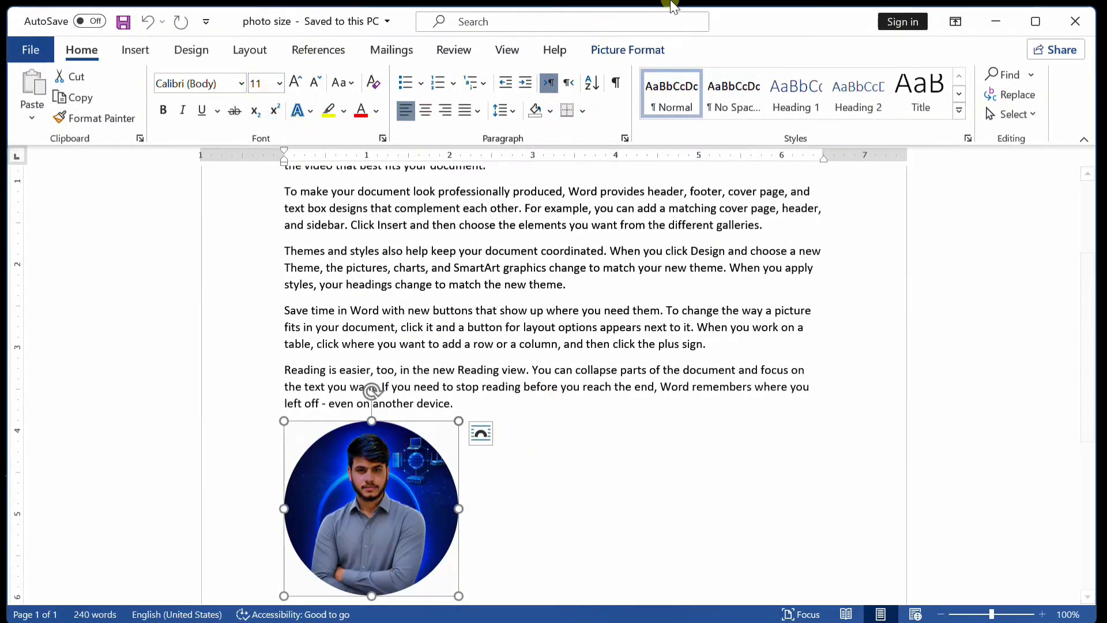
click(635, 50)
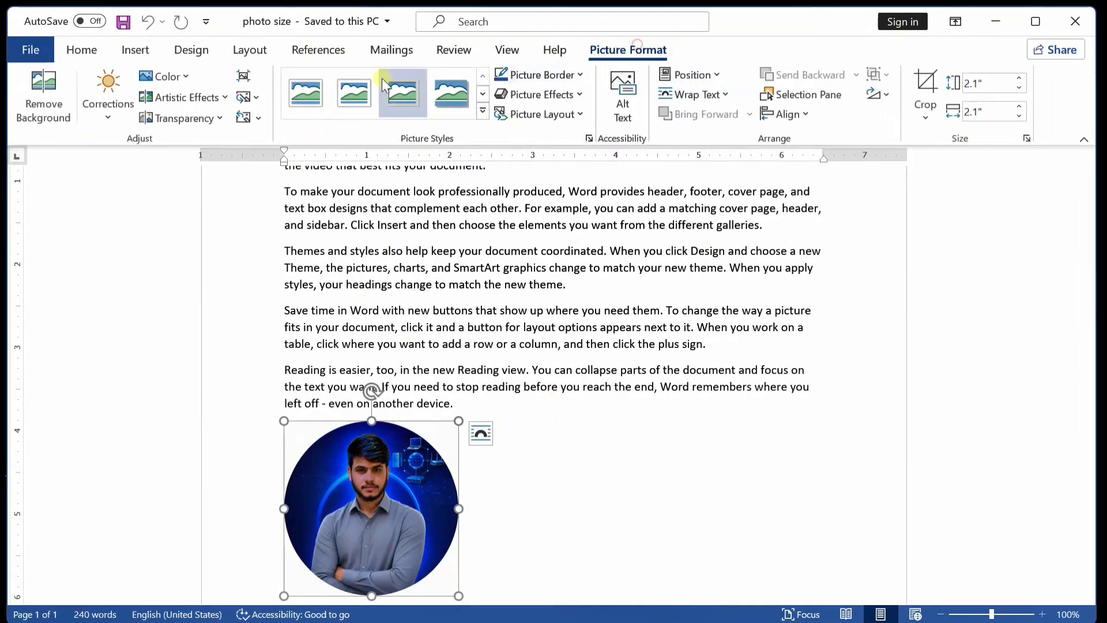
click(244, 76)
click(451, 378)
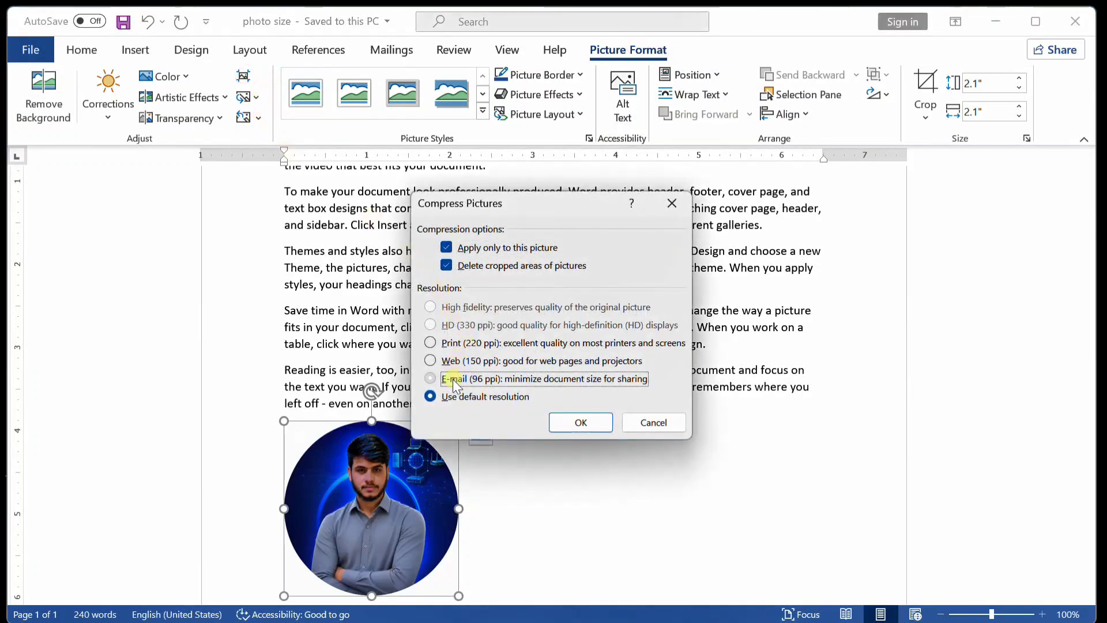
click(580, 422)
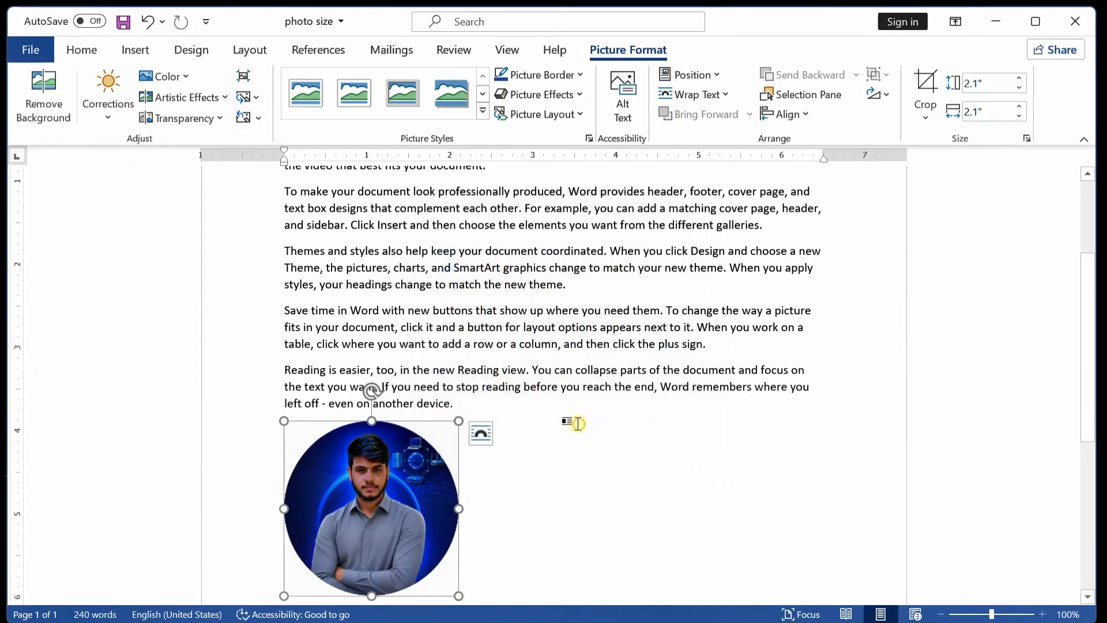
click(1075, 22)
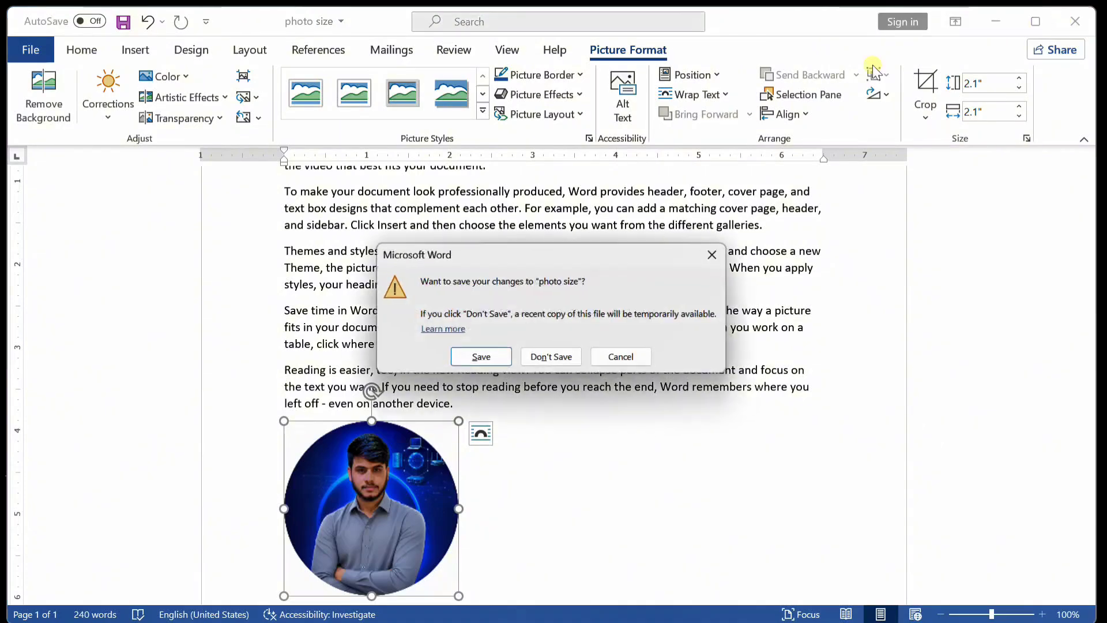
click(491, 359)
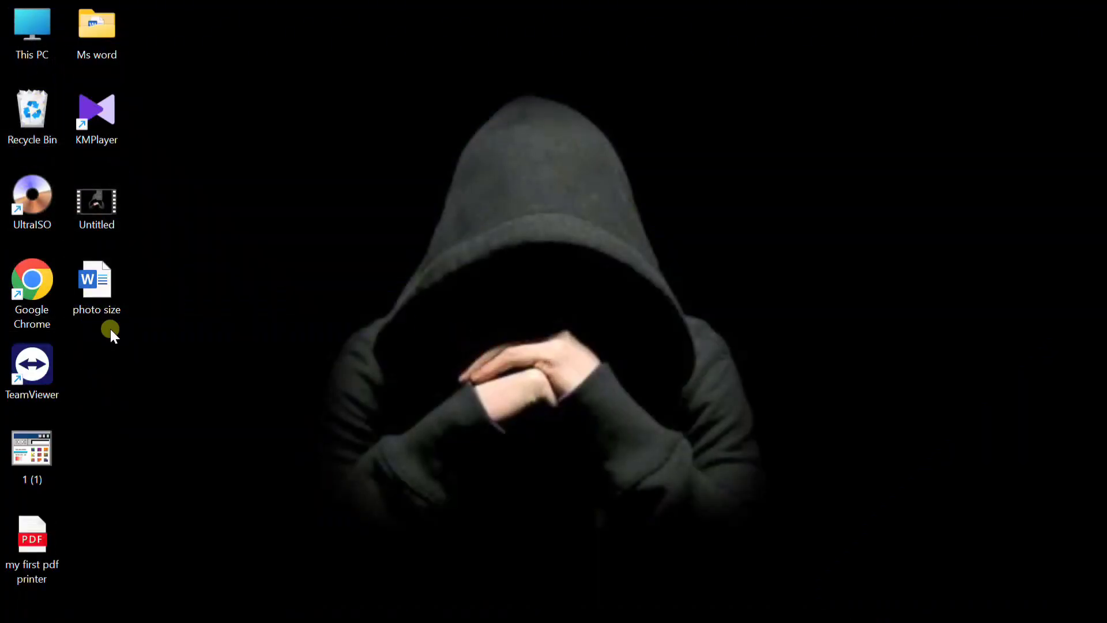
Check the compressed "photo size" document's file size in its properties and close them.
right_click(119, 293)
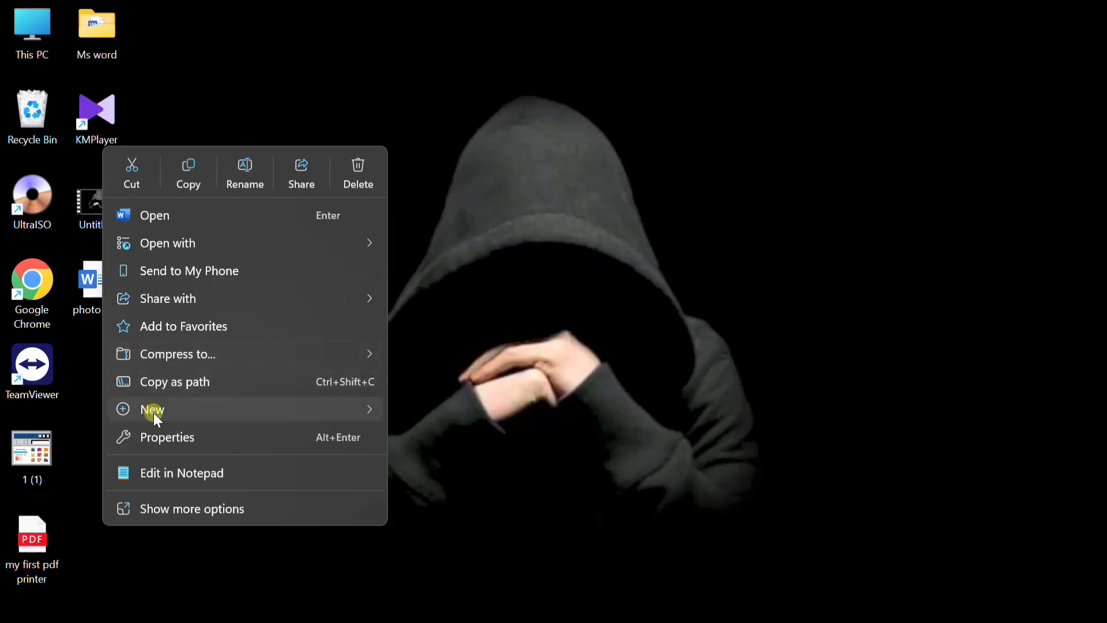
click(162, 437)
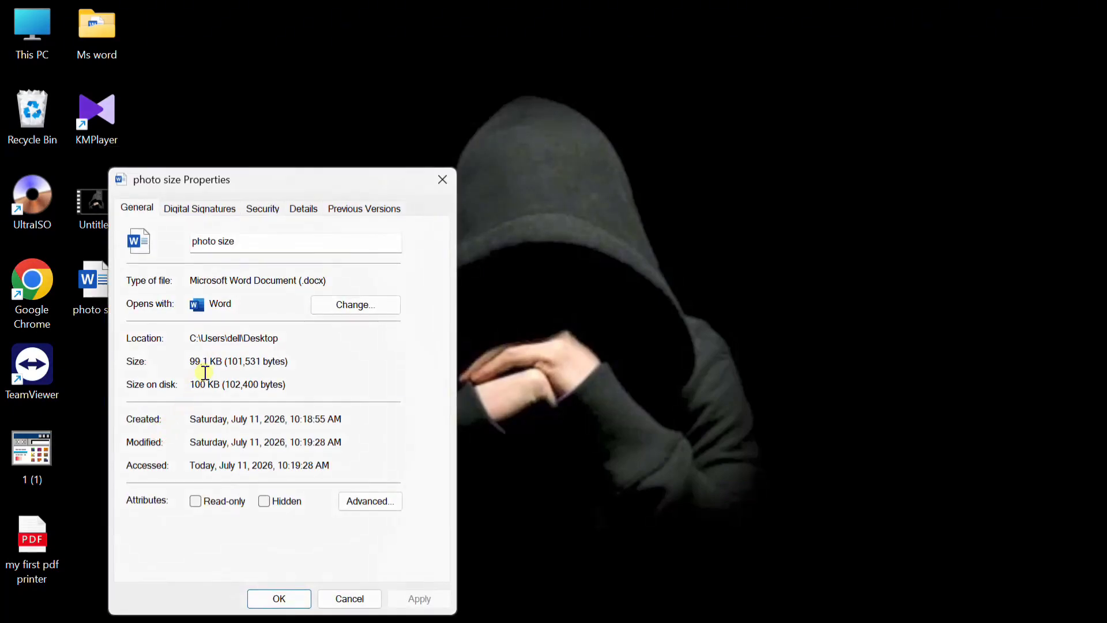
drag(202, 368, 186, 364)
drag(310, 168, 489, 87)
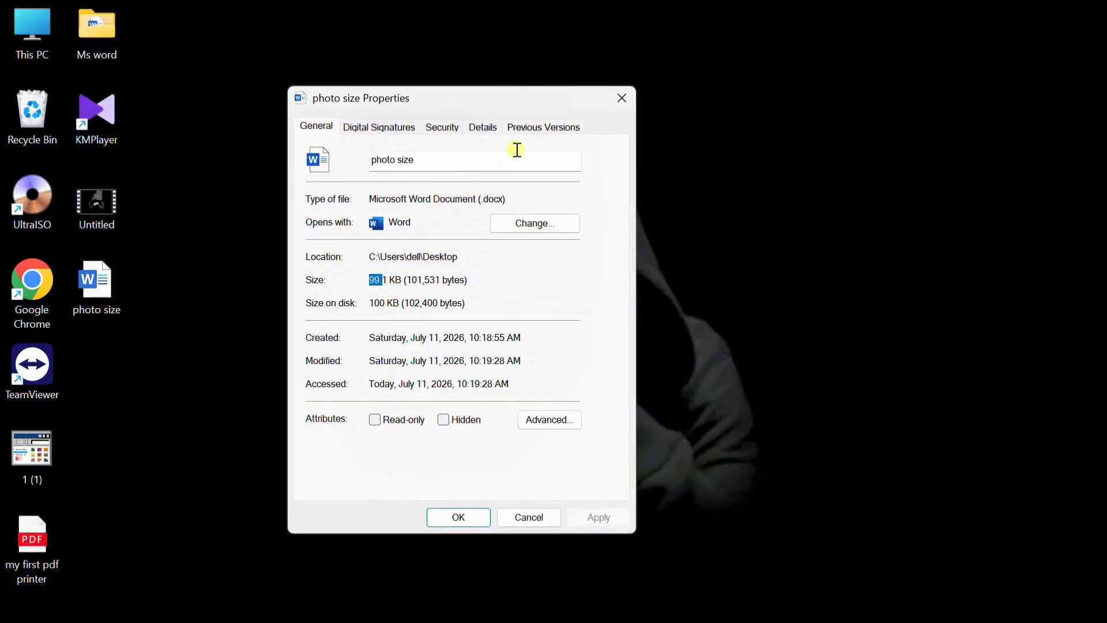
click(621, 99)
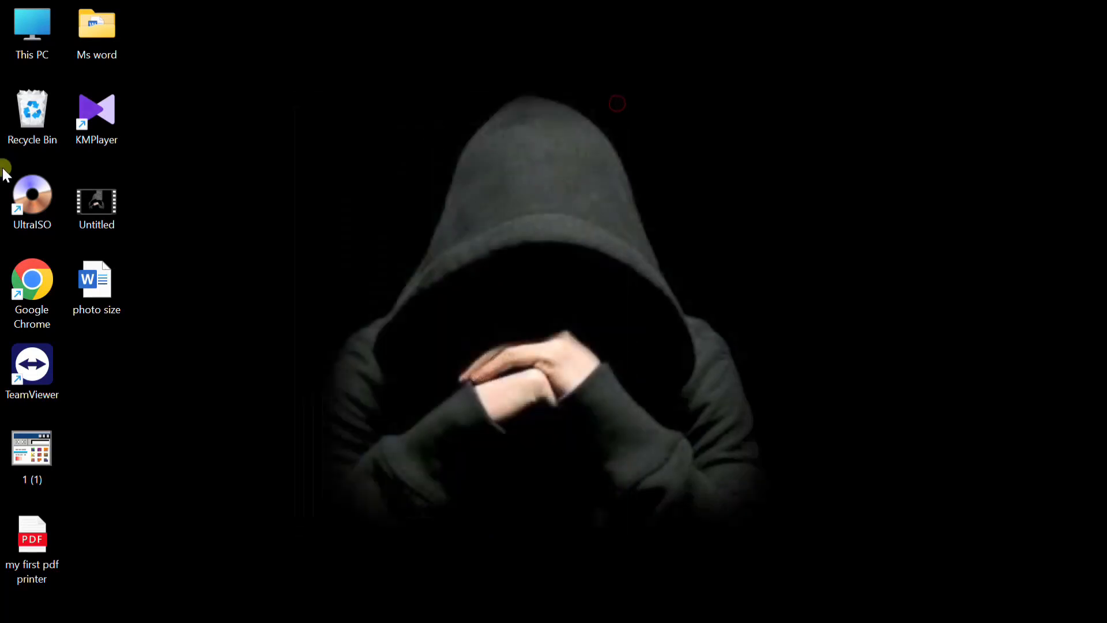
Refresh the desktop, reopen the "photo size" document and select its picture for formatting.
click(120, 281)
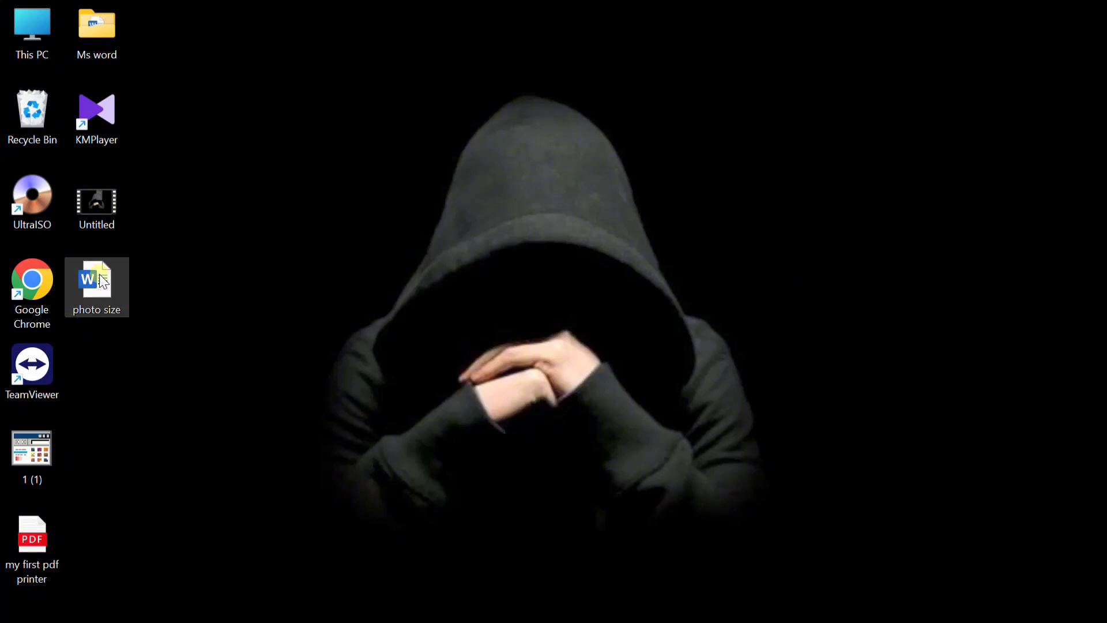
right_click(434, 196)
click(477, 272)
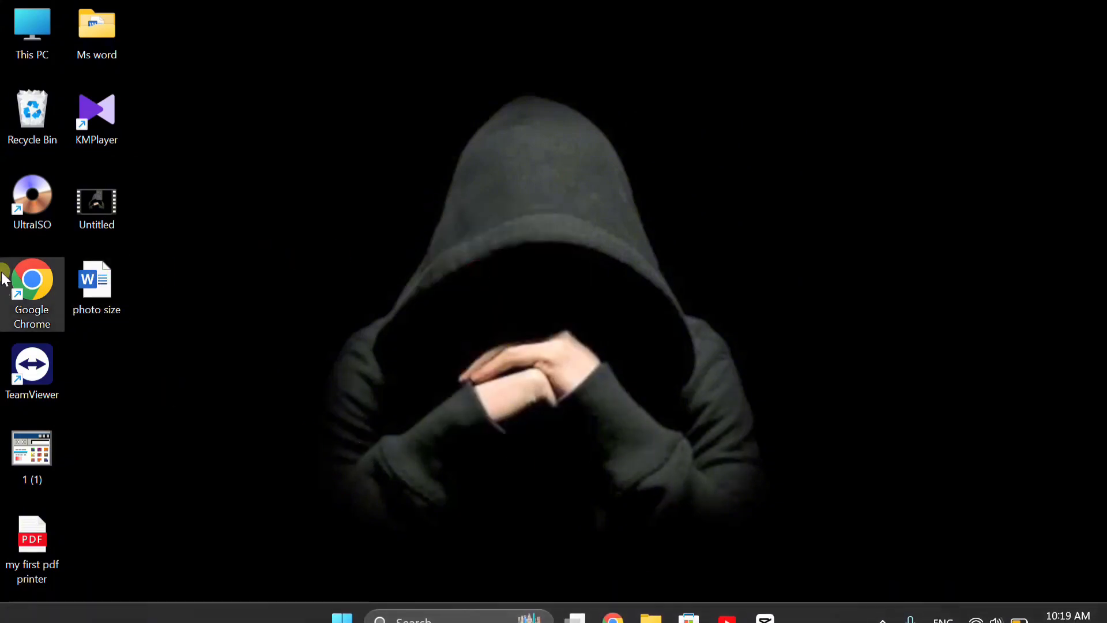
double_click(98, 275)
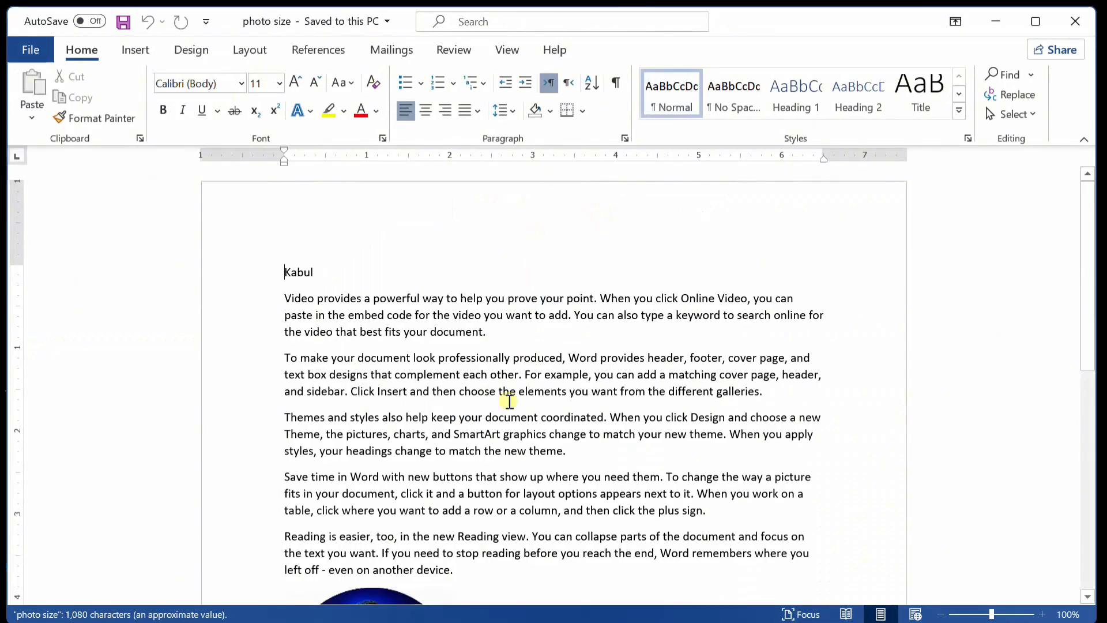
scroll(496, 392, down, 3)
click(415, 470)
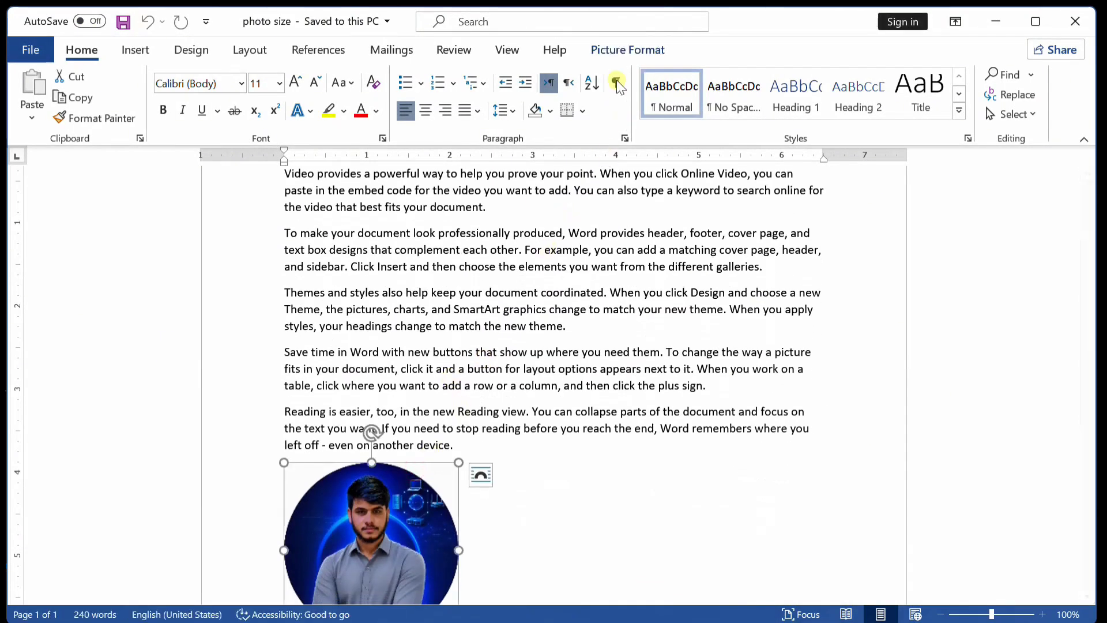
click(620, 51)
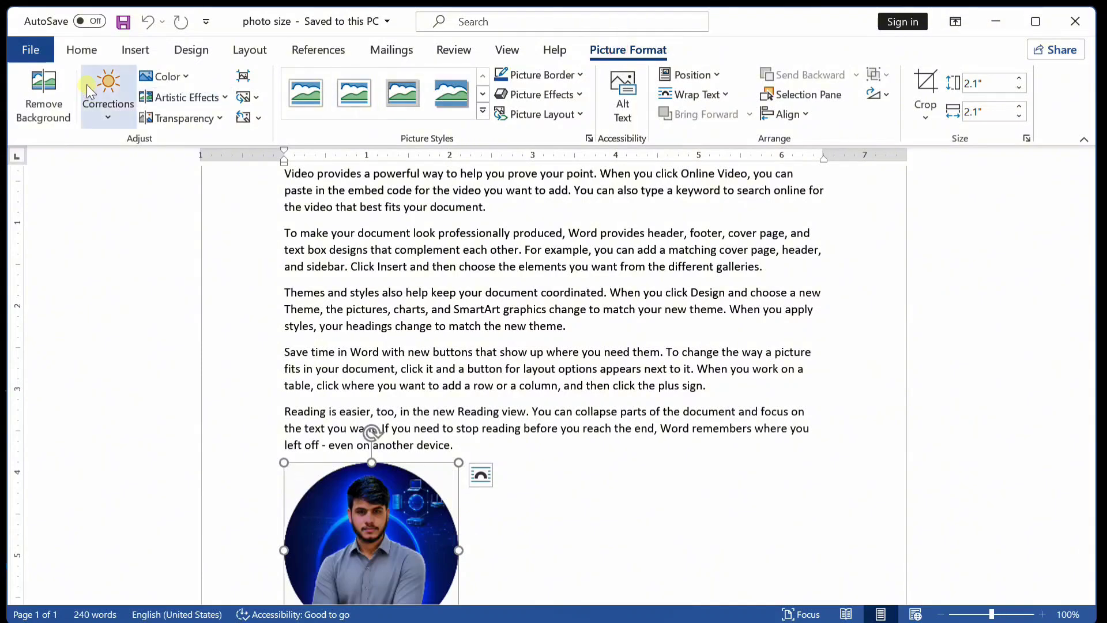
click(254, 97)
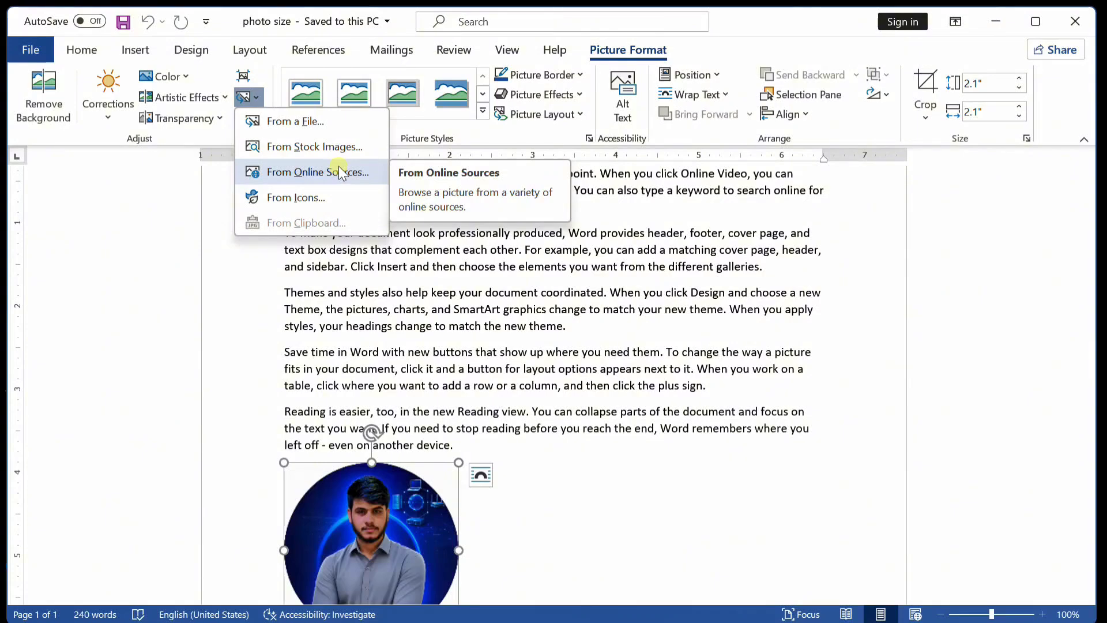
mouse_move(1017, 617)
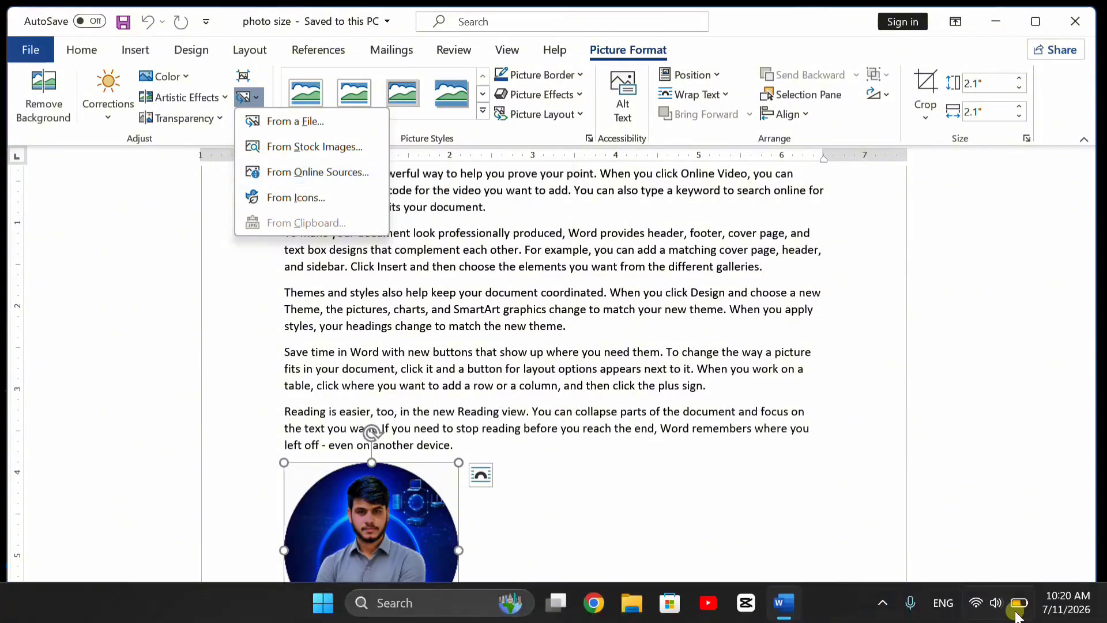
click(974, 603)
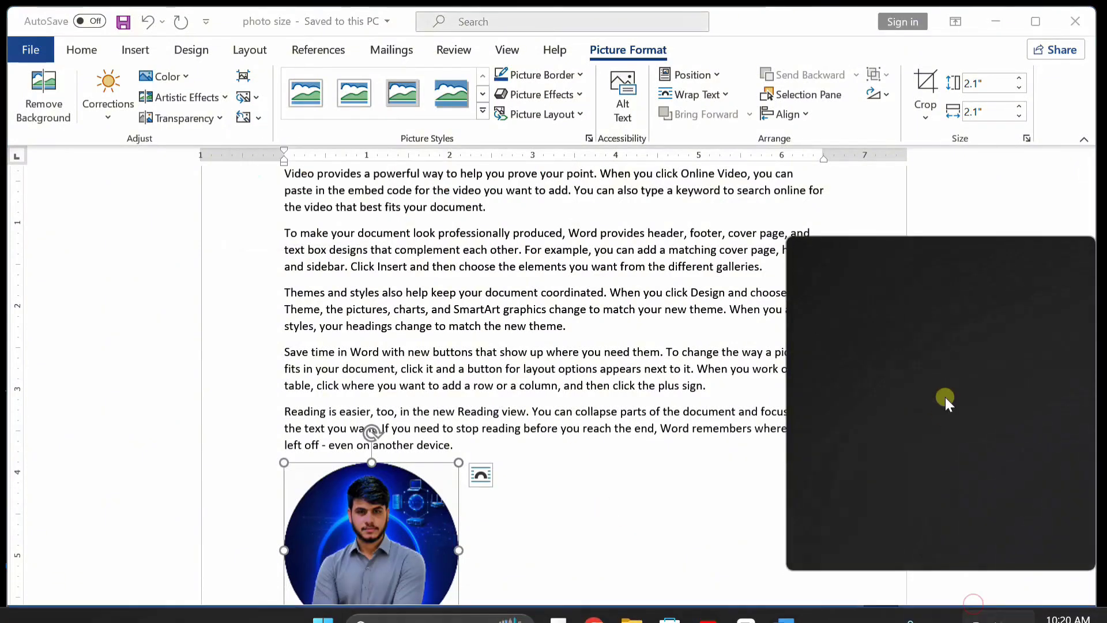
click(861, 200)
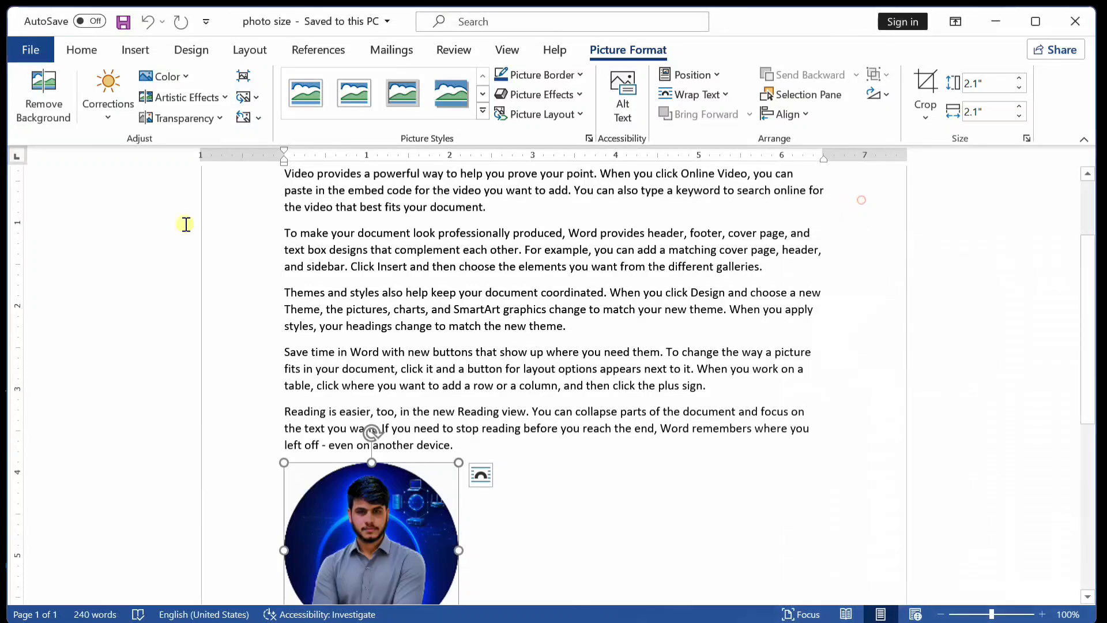
Replace the circular portrait with an online picture from the Meeting category, the group seated in a glass-walled office.
click(248, 97)
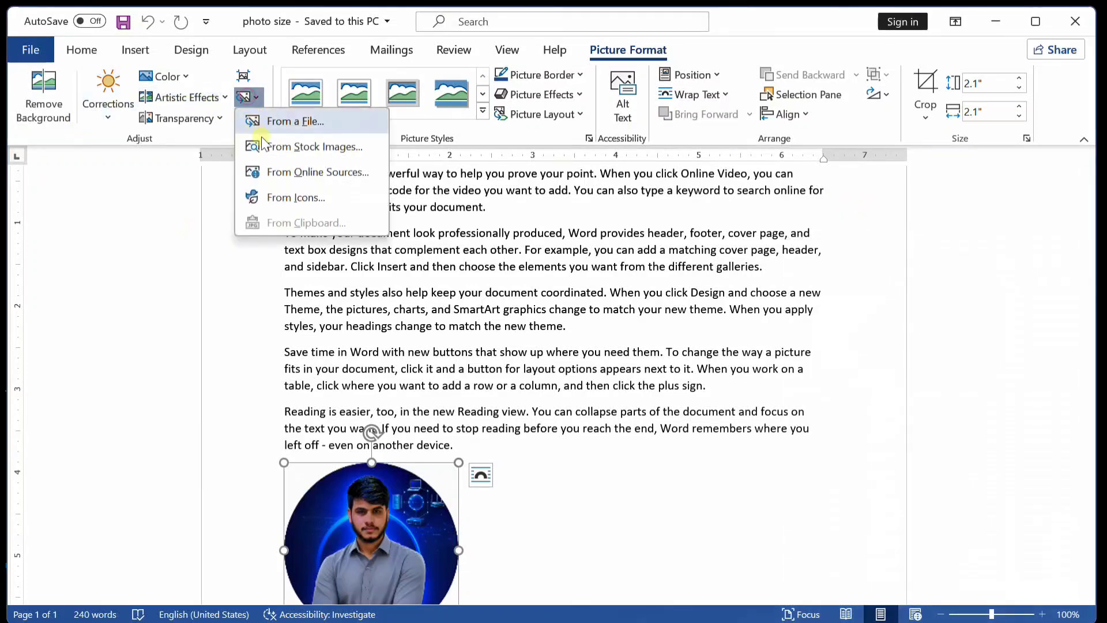
click(290, 172)
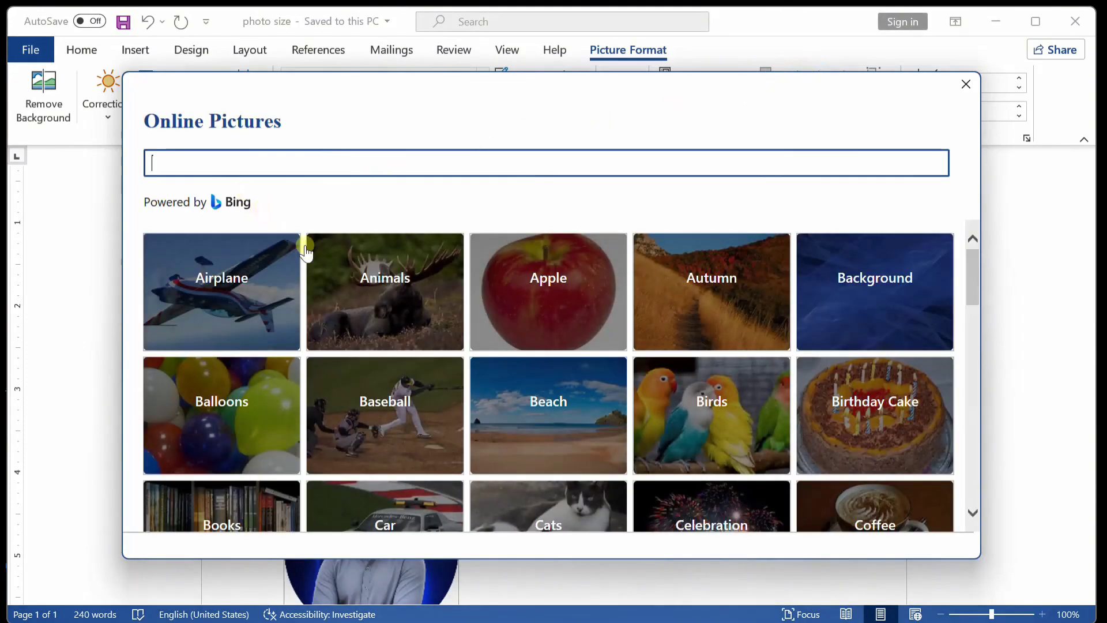
scroll(422, 340, down, 3)
scroll(424, 345, down, 8)
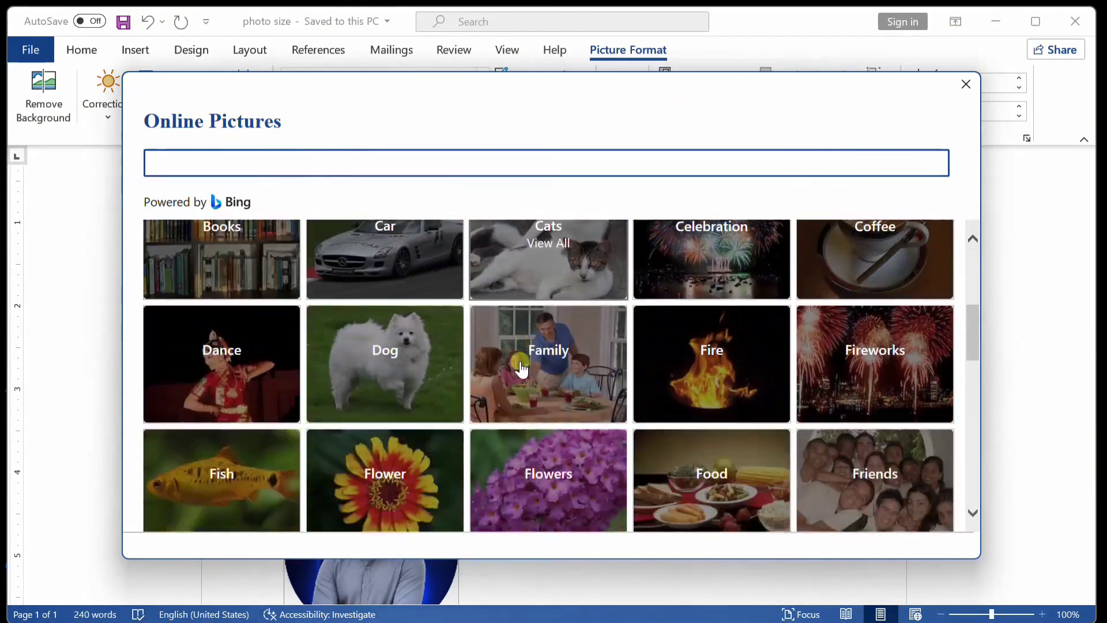
scroll(481, 357, down, 2)
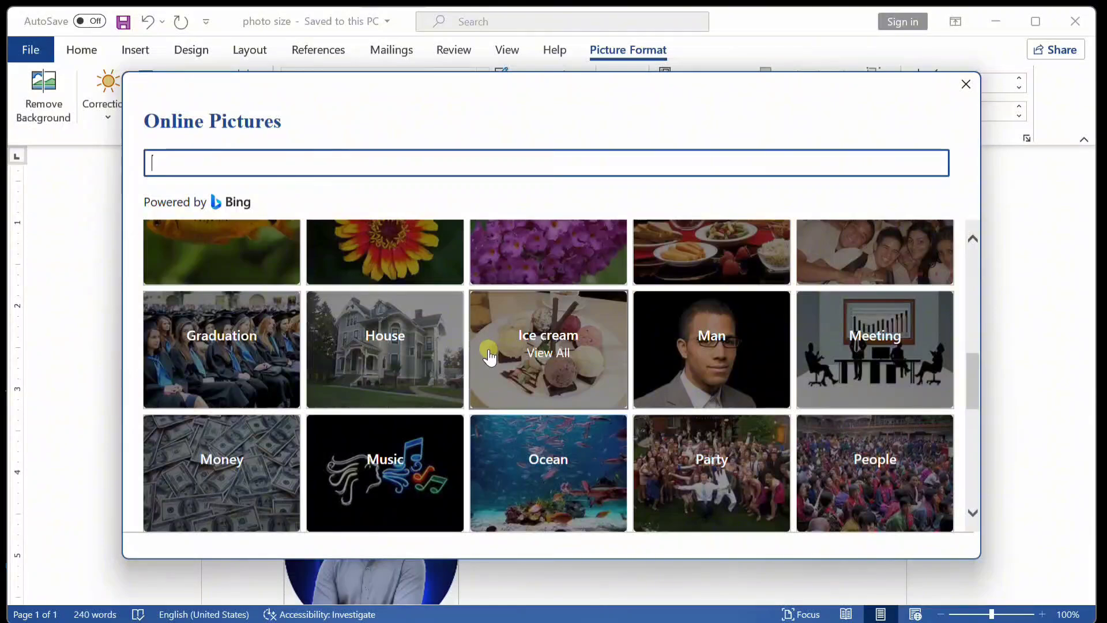
click(842, 339)
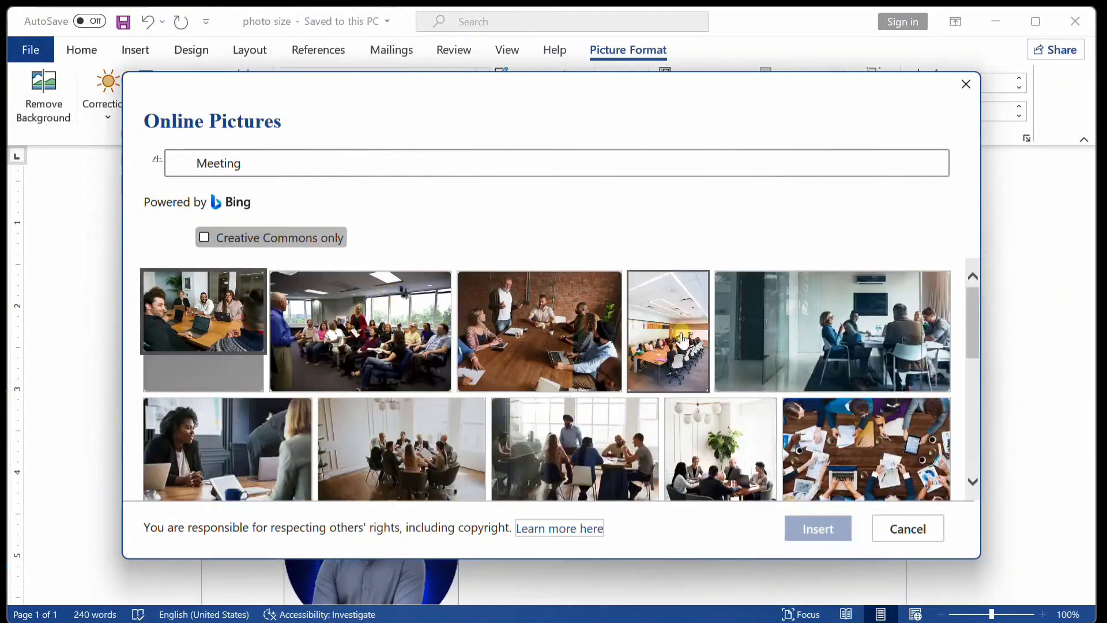
click(813, 333)
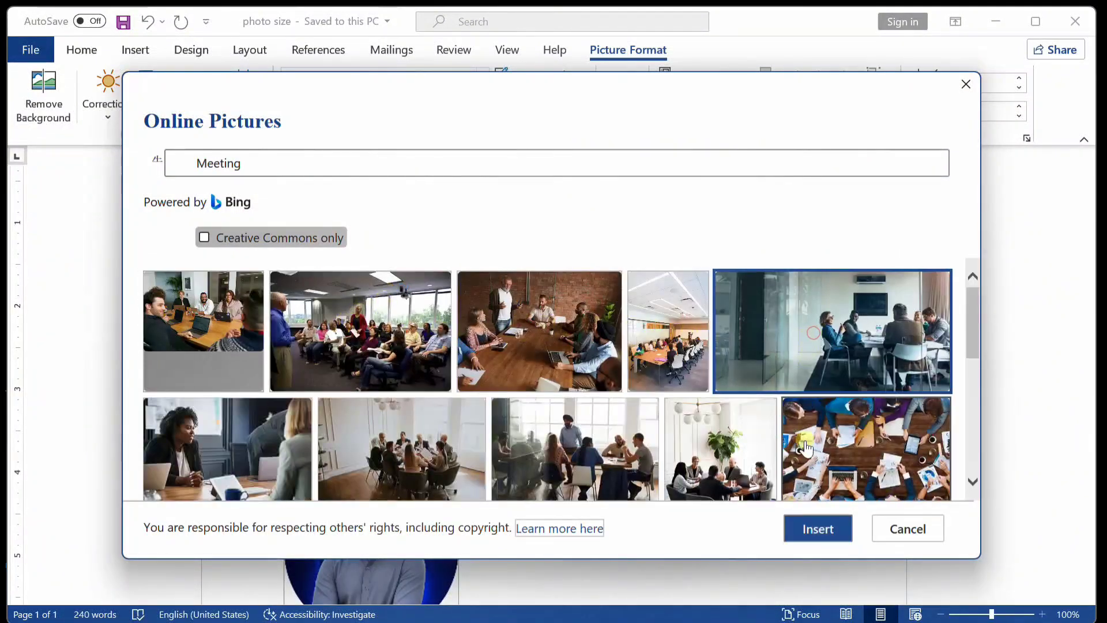
click(818, 530)
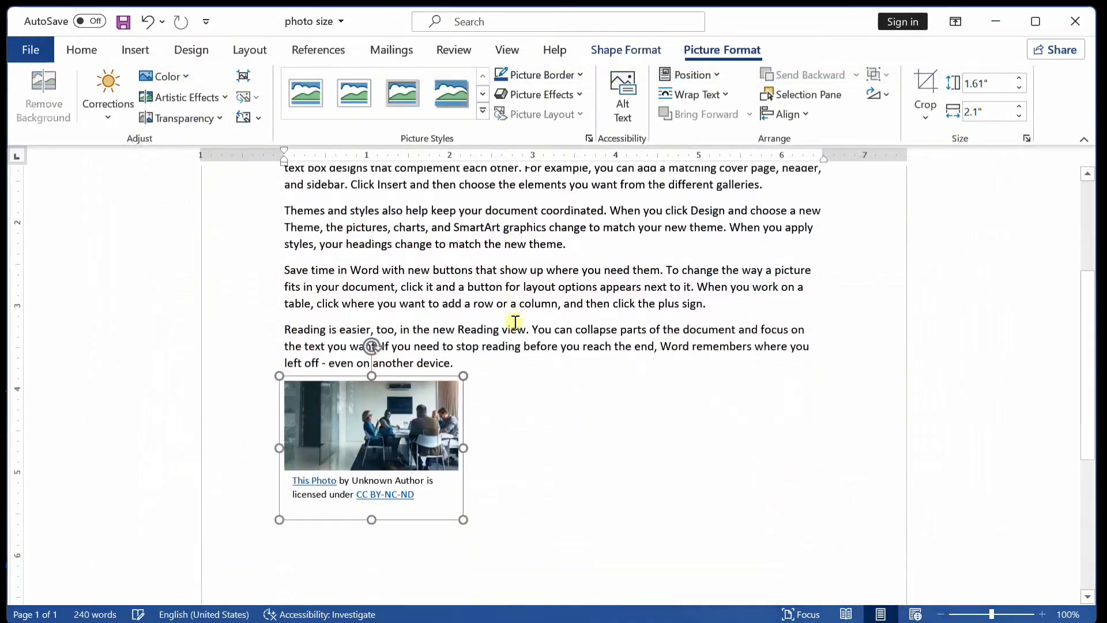
Enlarge the inserted meeting picture together with its caption to about 3.22" wide and 2.53" high.
scroll(478, 361, down, 6)
scroll(494, 339, up, 5)
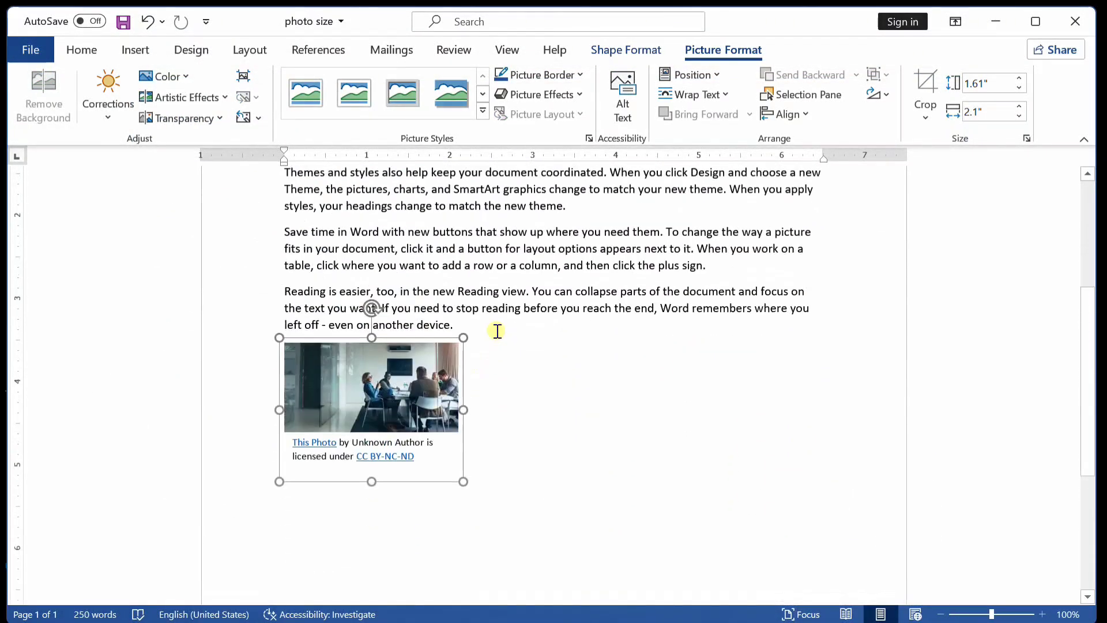
scroll(497, 331, up, 1)
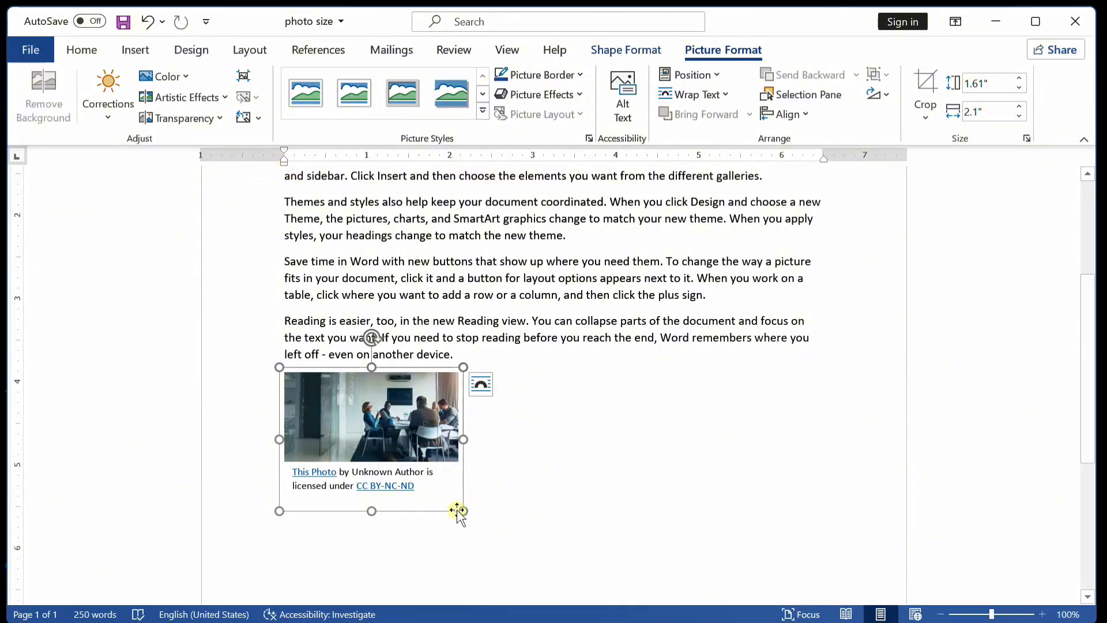
drag(460, 511, 554, 585)
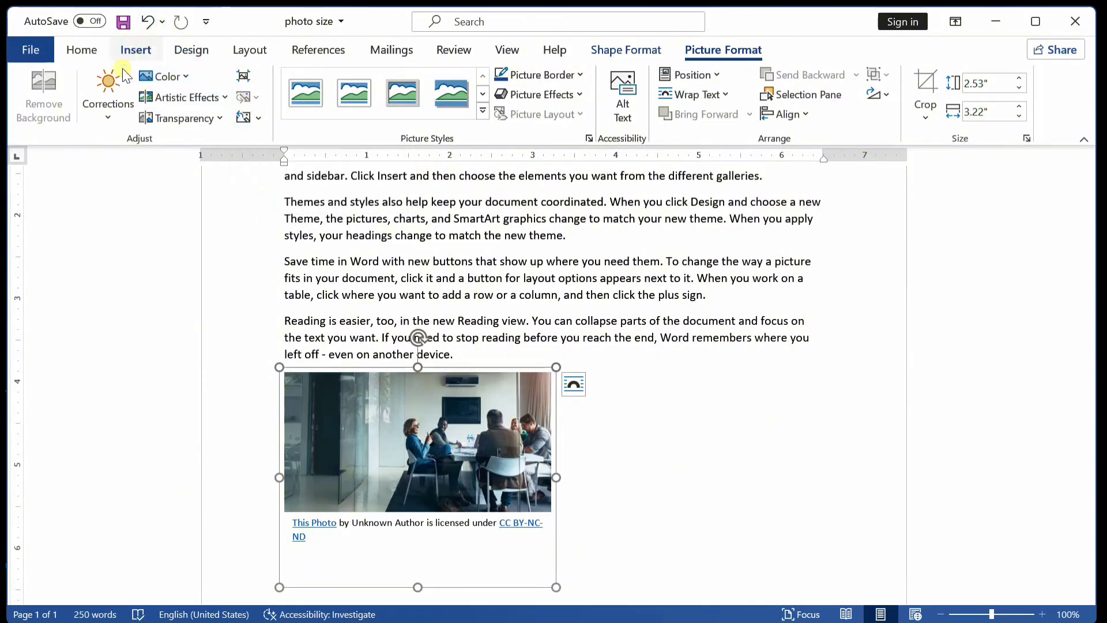
click(105, 81)
click(238, 167)
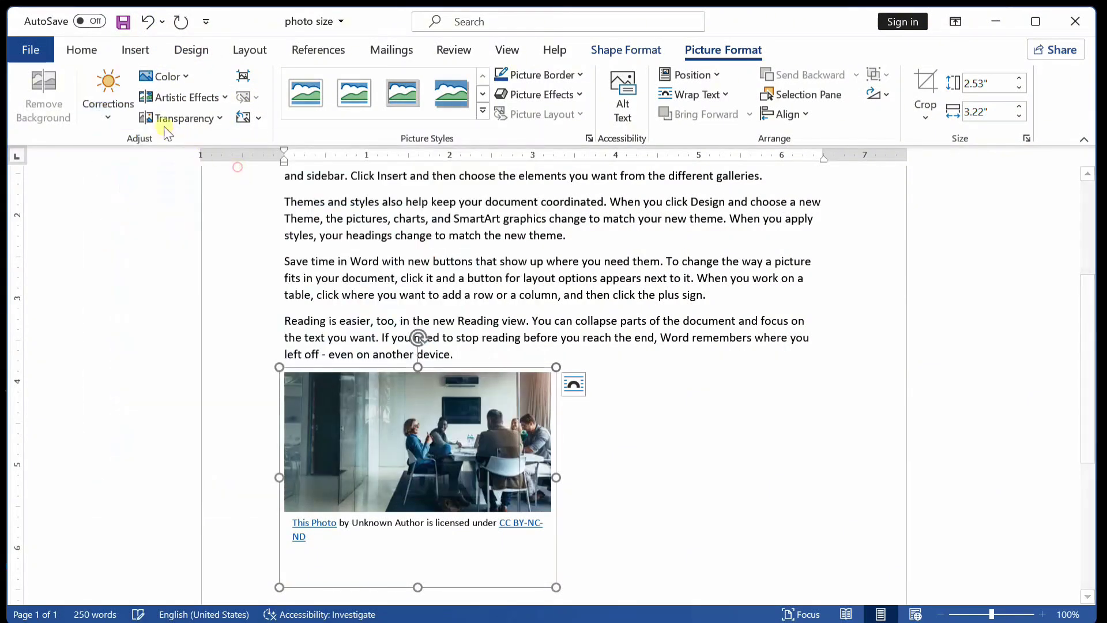
click(162, 74)
click(228, 202)
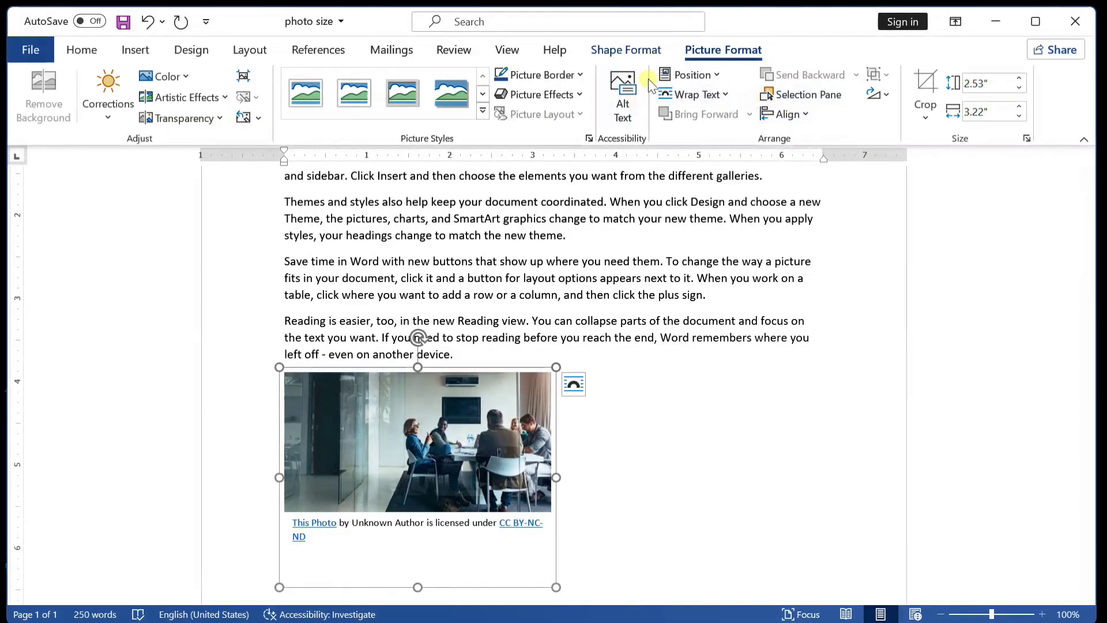
Apply a slanted picture style with rounded corners to the meeting picture and give it a gold border.
click(483, 112)
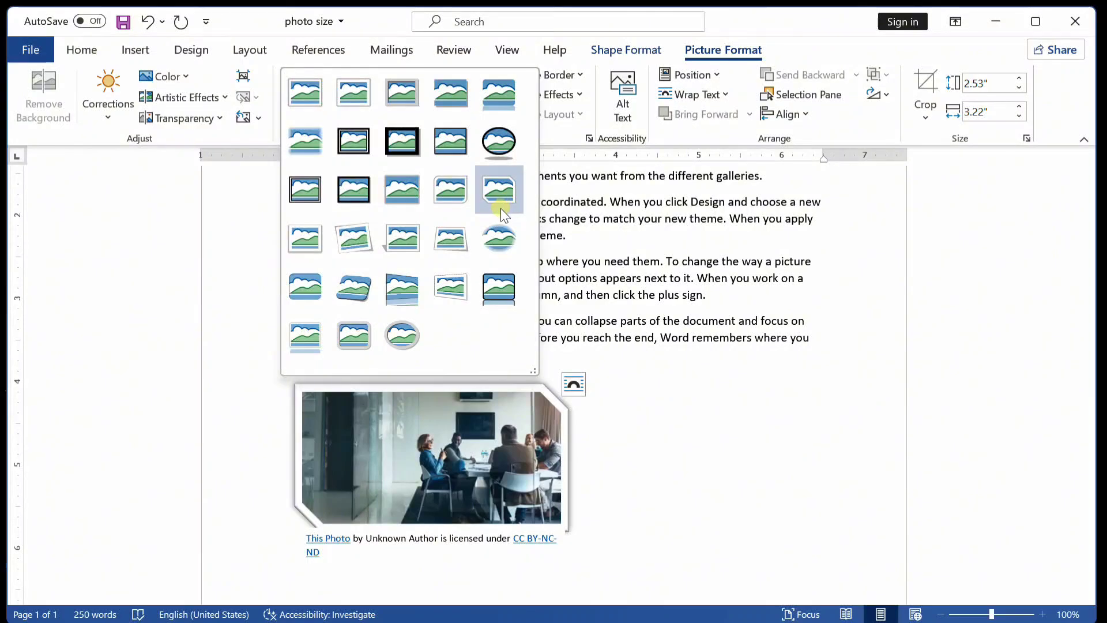
click(366, 286)
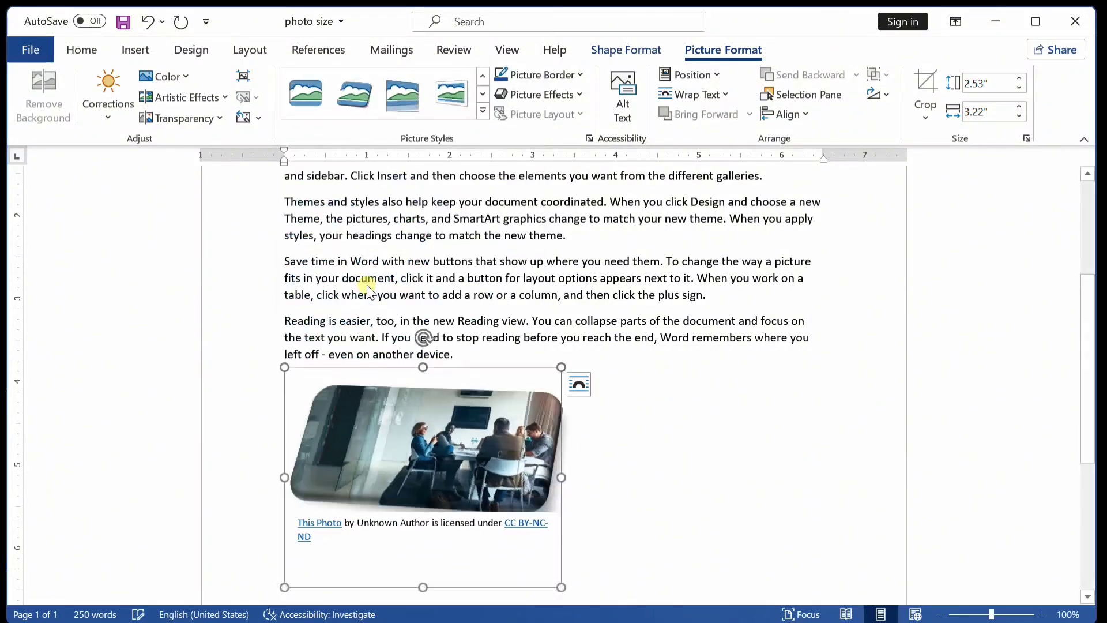
click(565, 74)
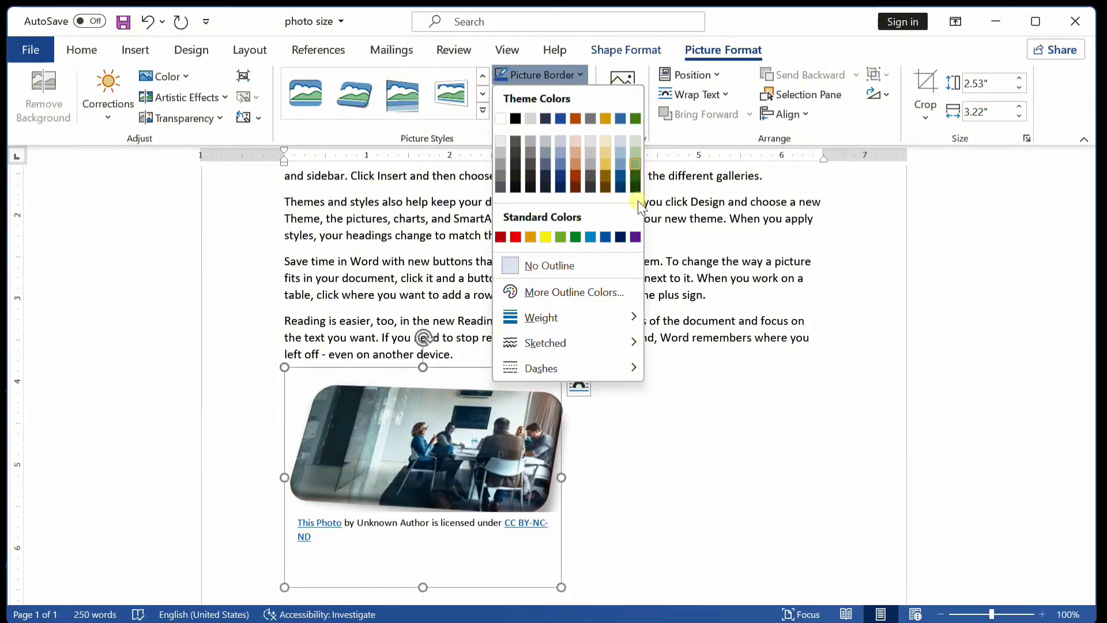
click(608, 167)
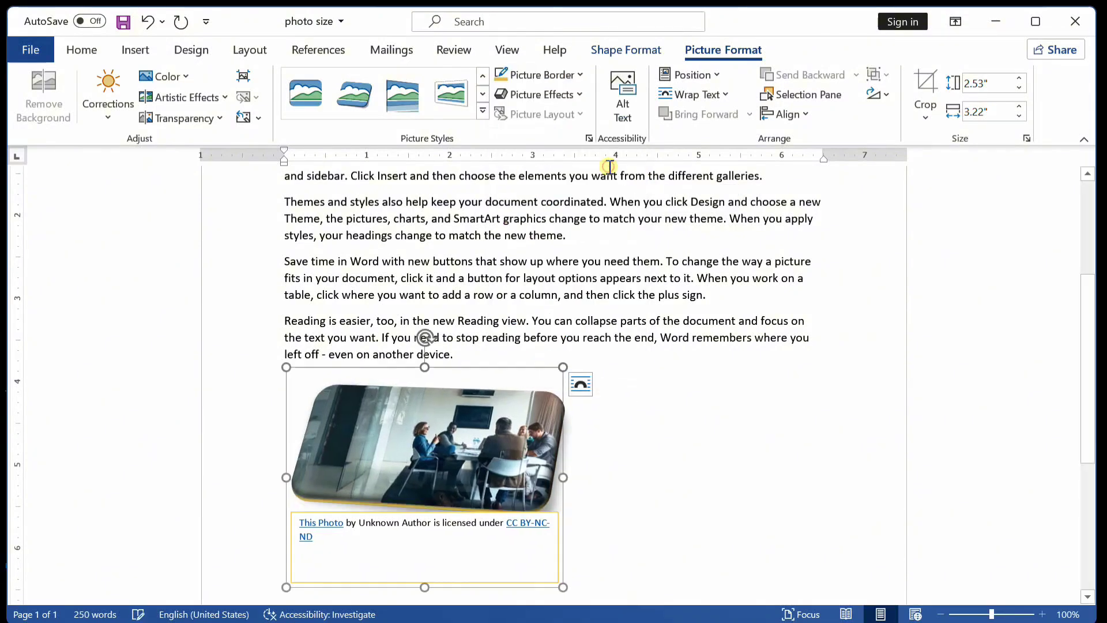
click(578, 95)
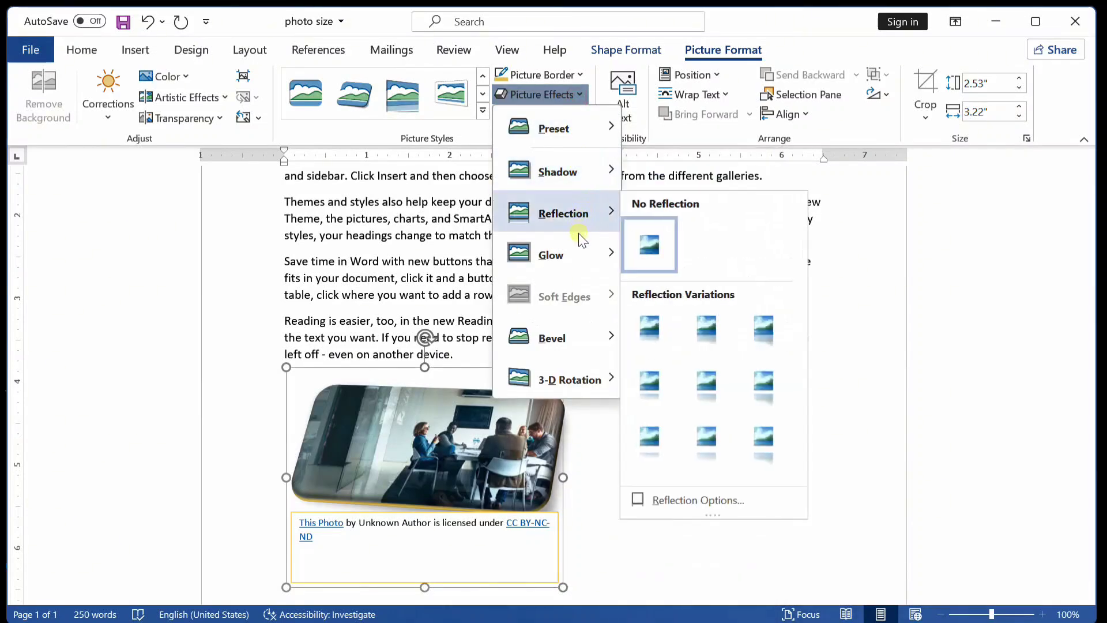
mouse_move(557, 265)
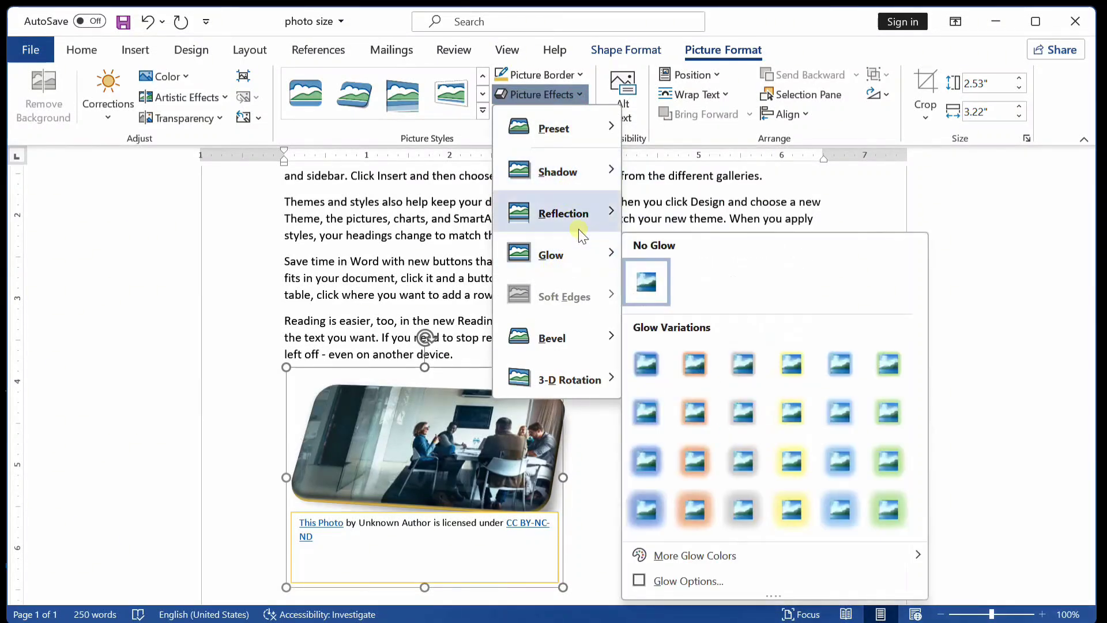
mouse_move(589, 215)
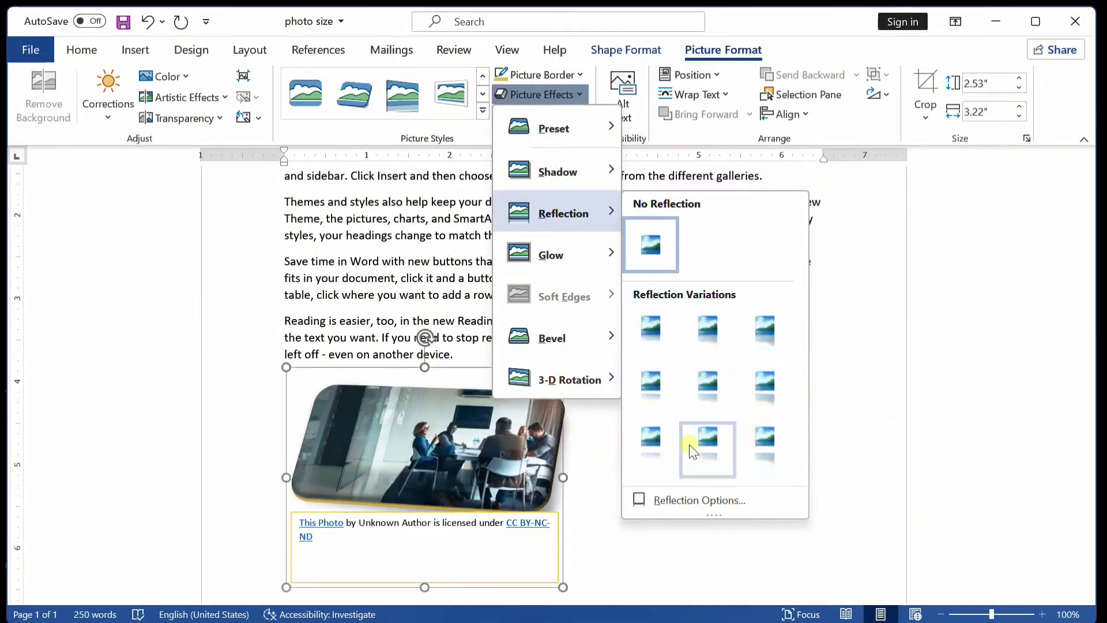
click(842, 229)
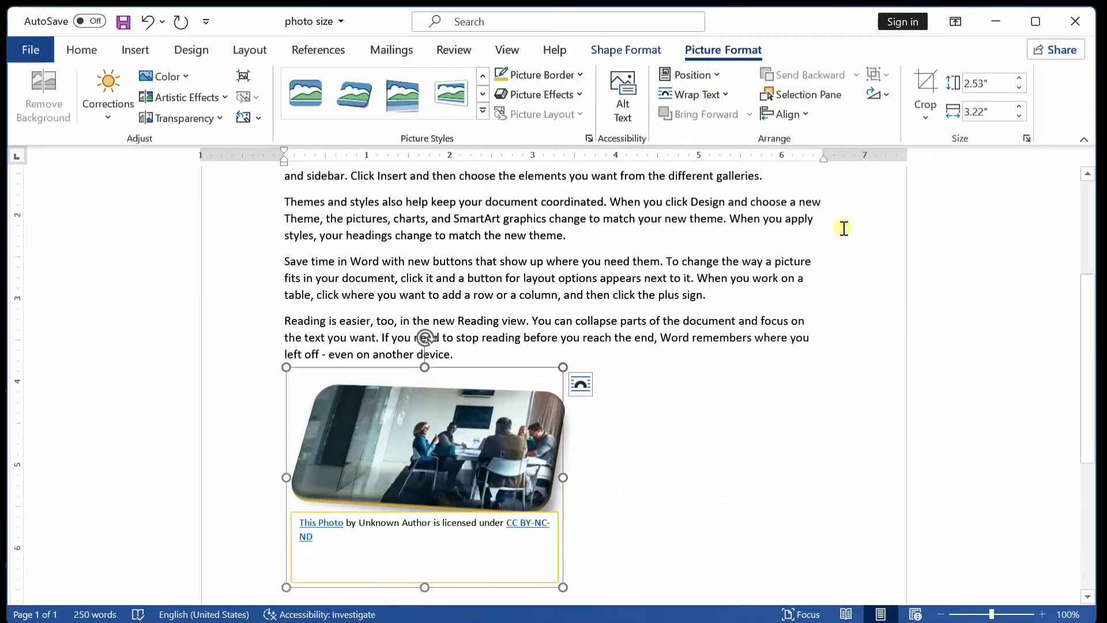
Select the meeting picture within its group, review its alt text description settings and close them.
click(504, 402)
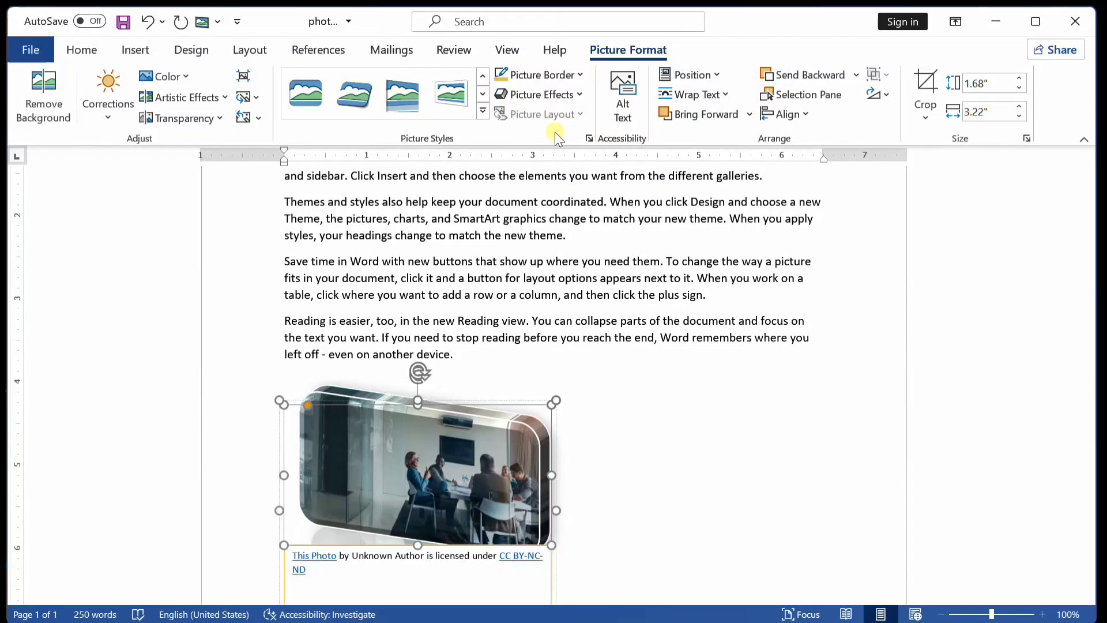
click(144, 55)
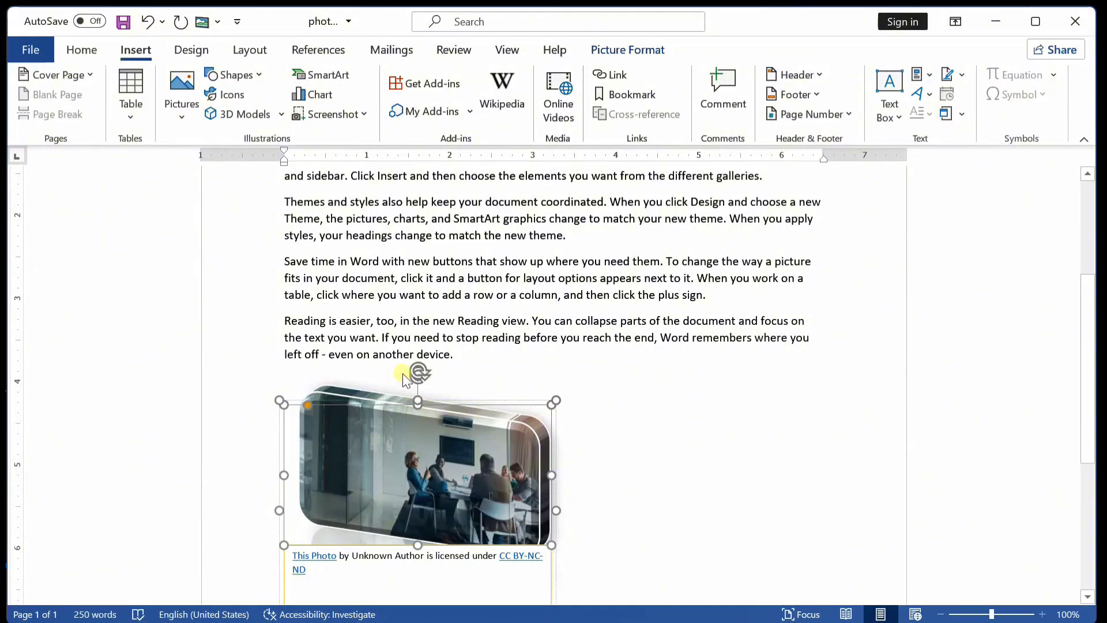
click(607, 50)
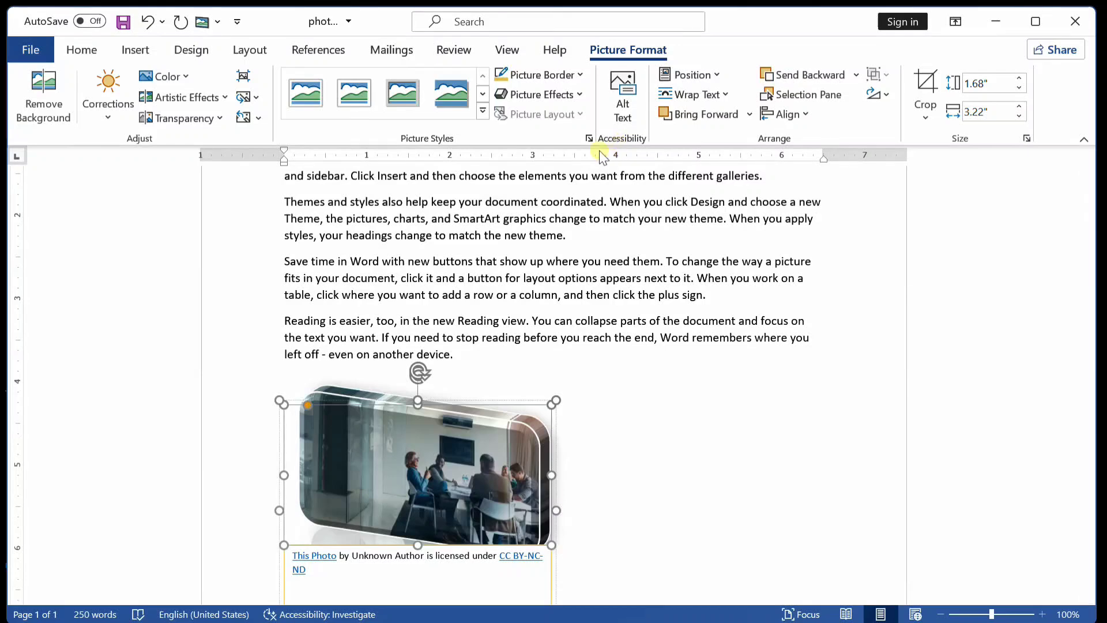
click(631, 94)
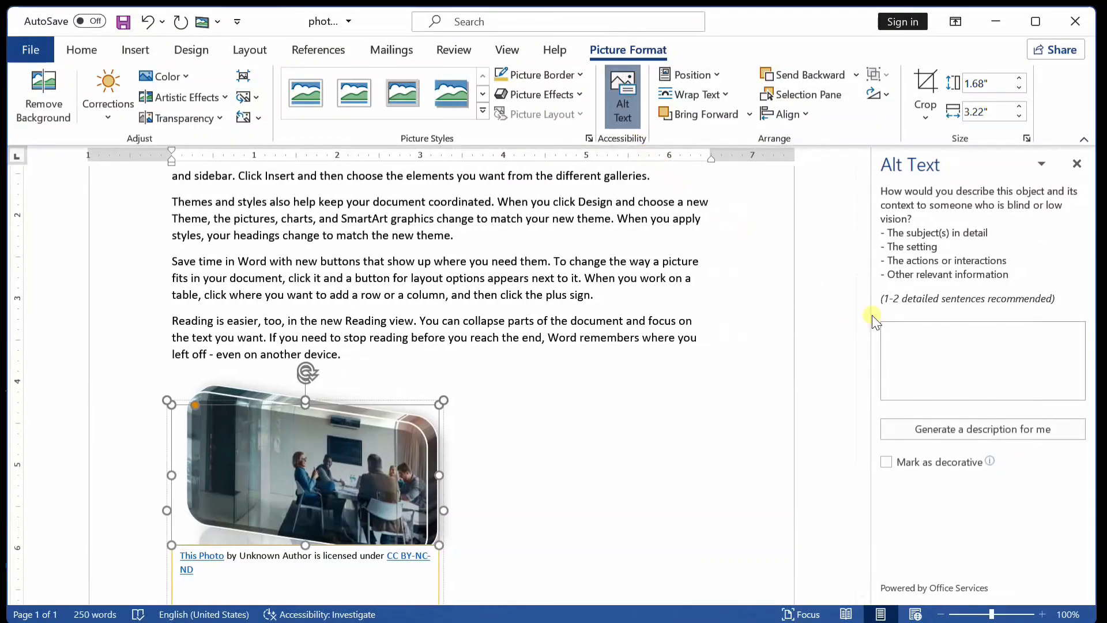
click(974, 337)
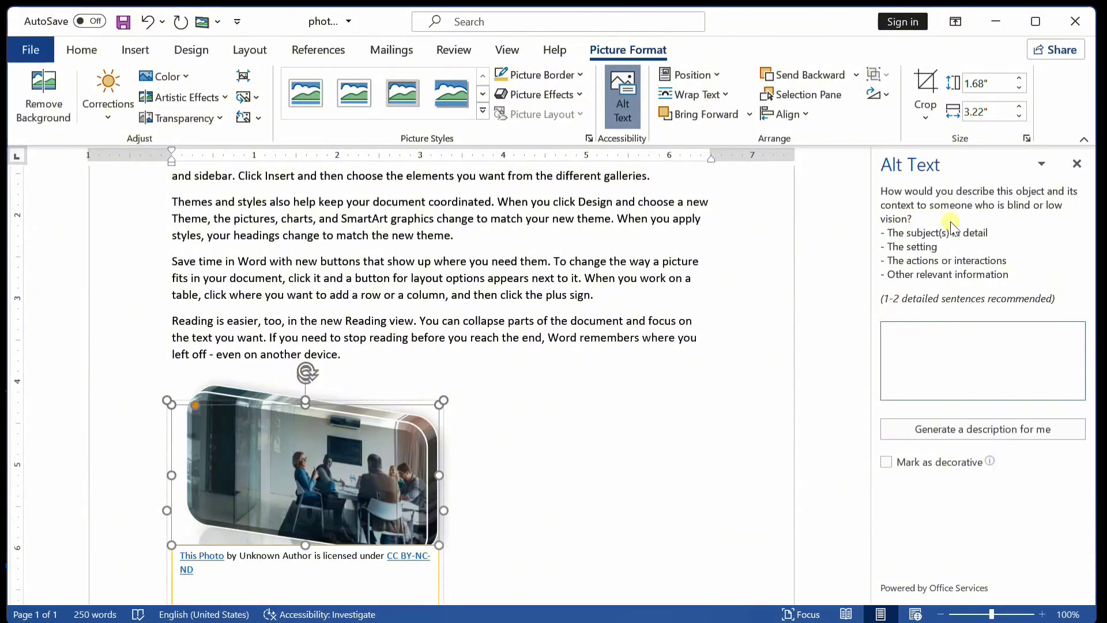
click(1077, 164)
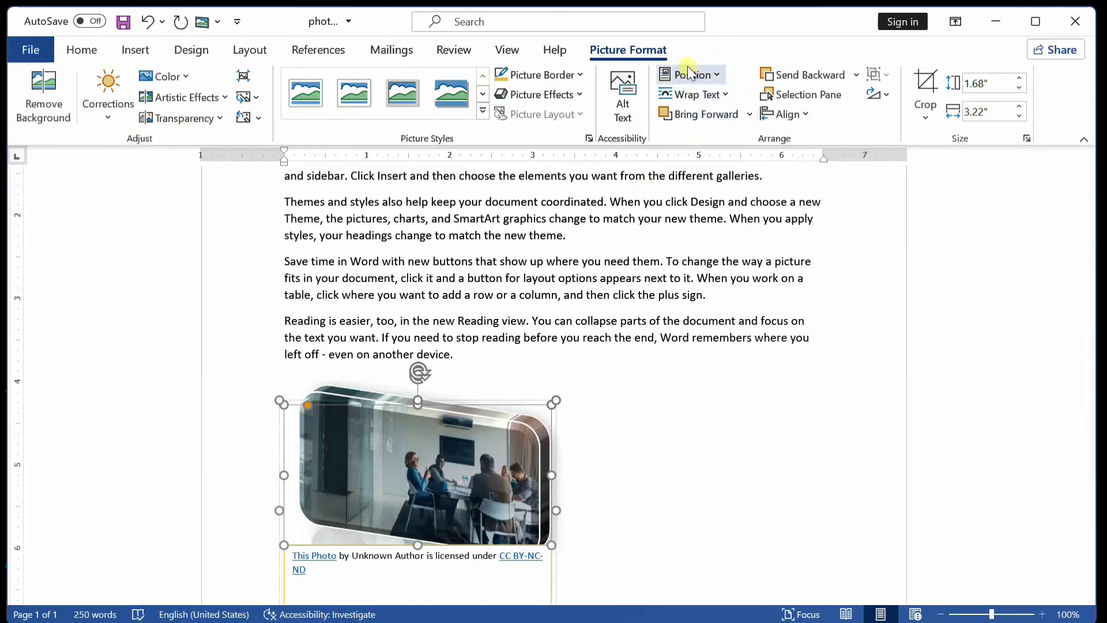
Undo the style, border and effects applied to the meeting picture, and delete the licence caption beneath it.
key(ctrl+z)
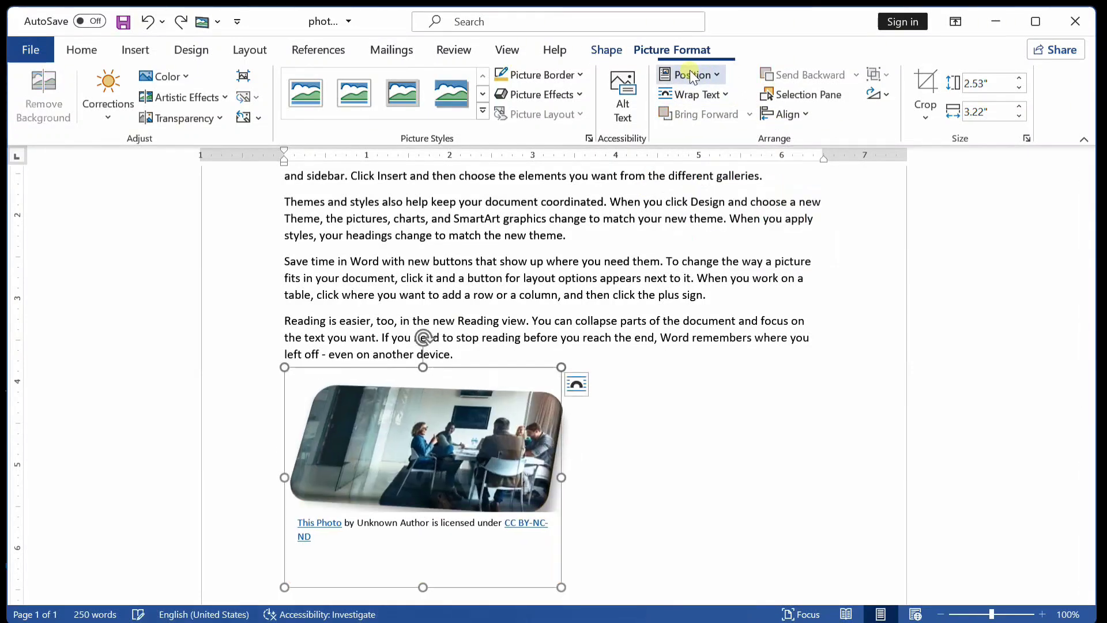
key(ctrl+z)
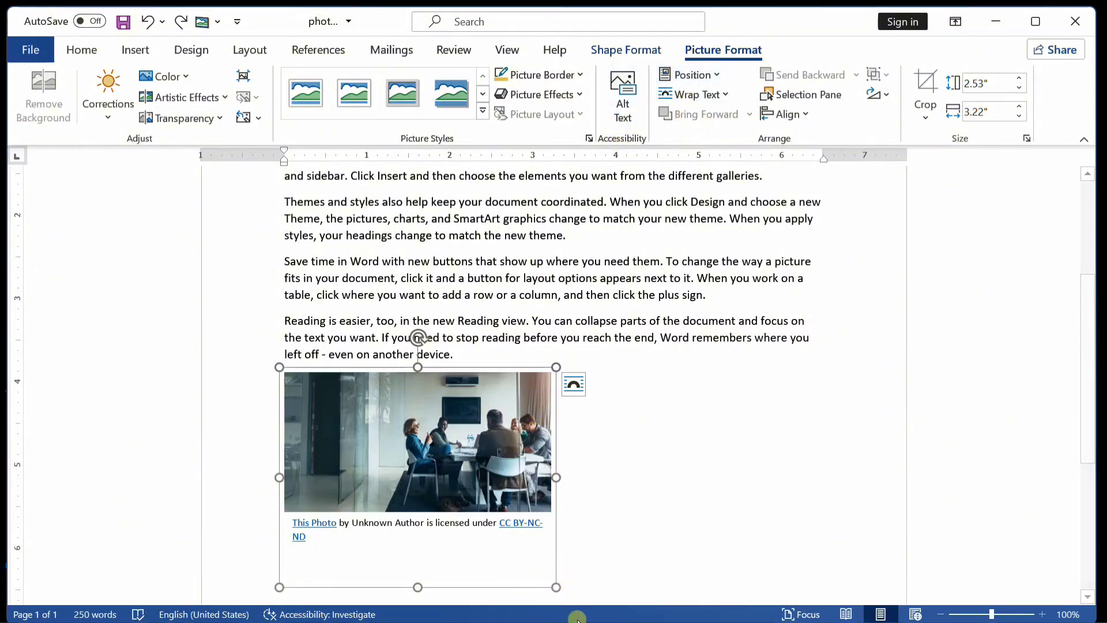
click(489, 536)
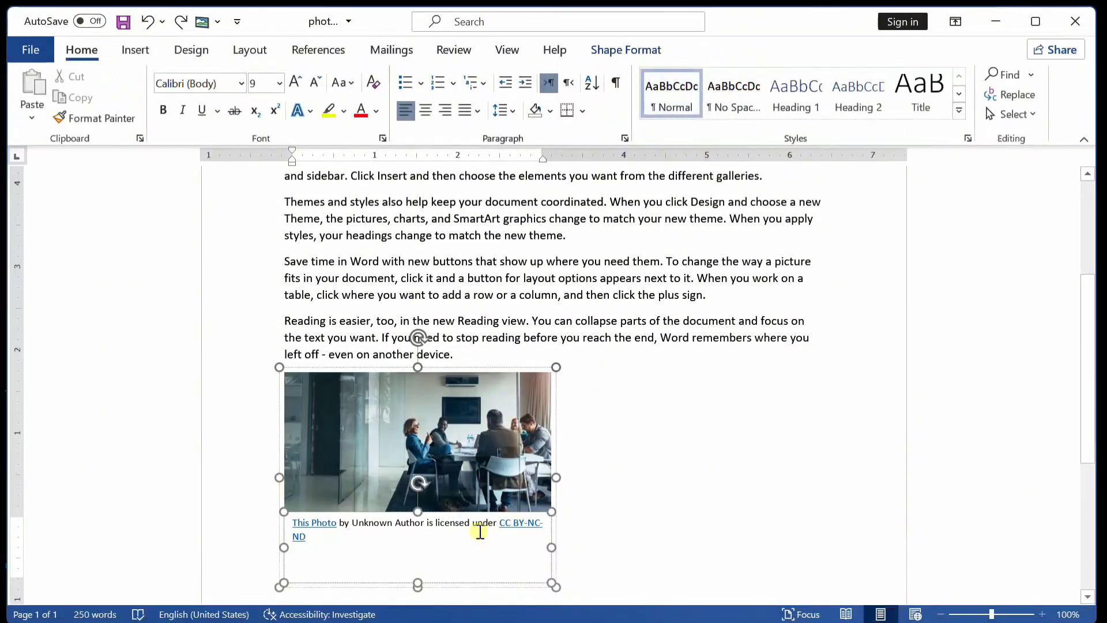
key(ctrl+a)
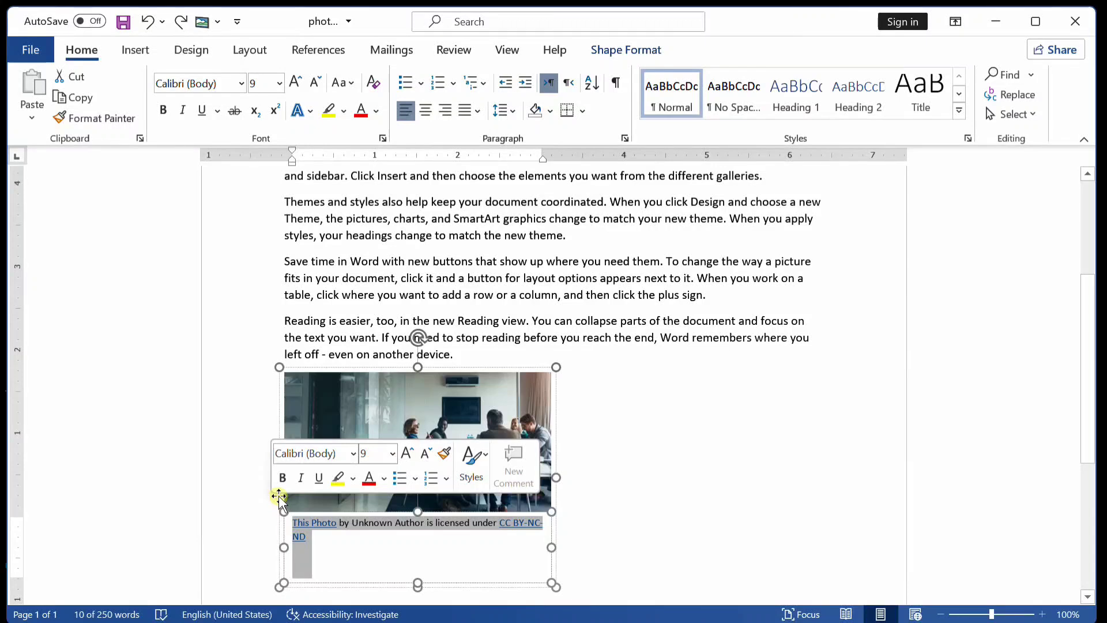
key(Delete)
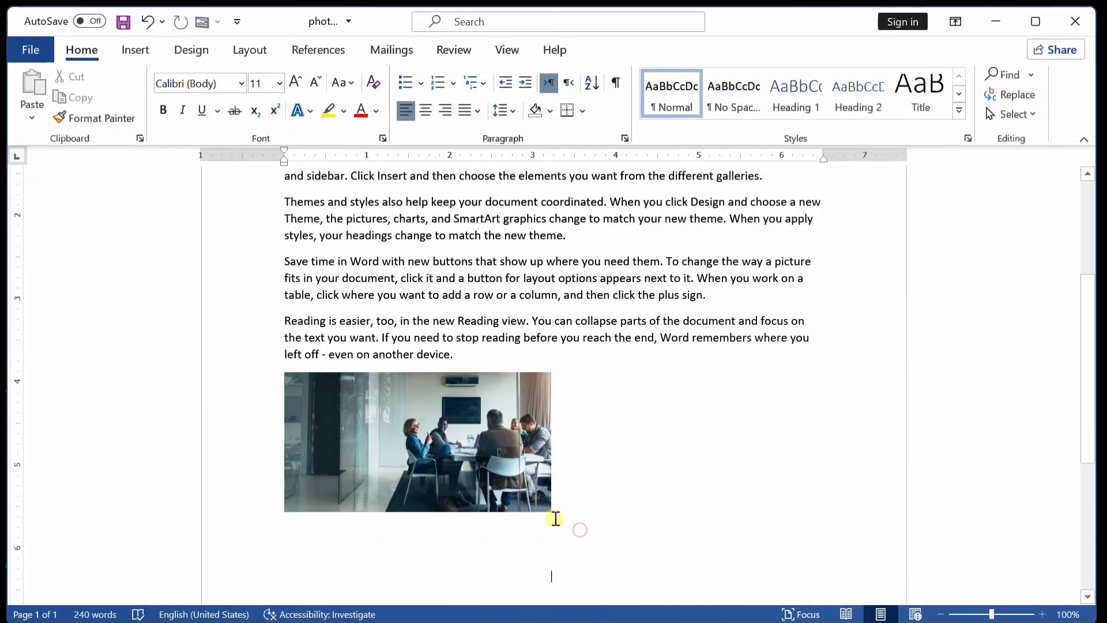
Move the meeting picture's group over the end of the last paragraph and shrink it to about 1.89" wide and 1.55" high.
click(540, 501)
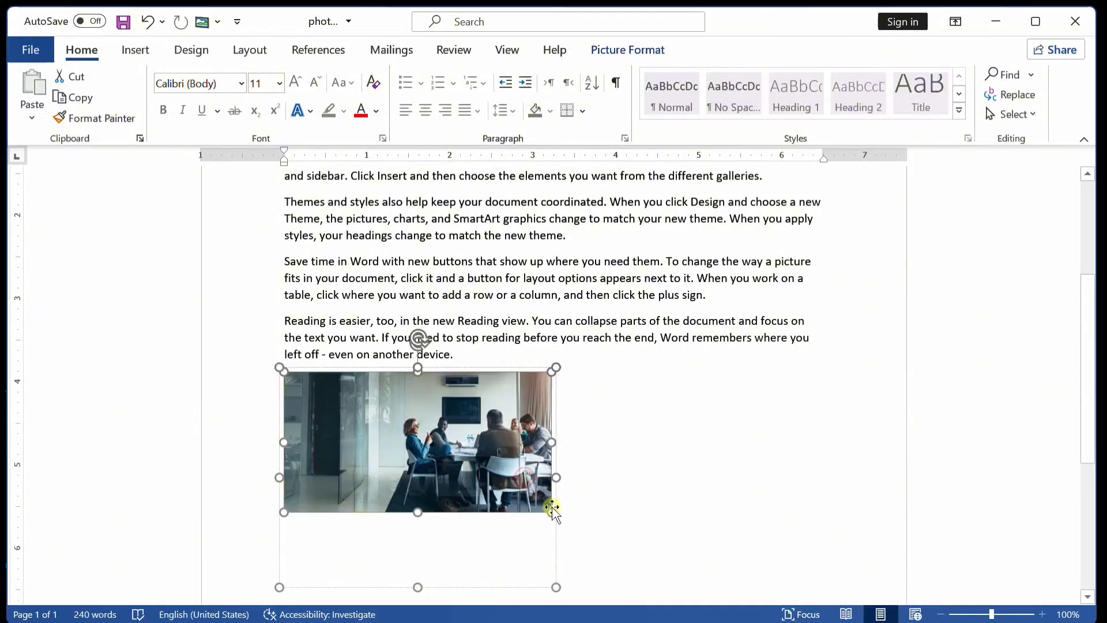
drag(537, 492, 518, 479)
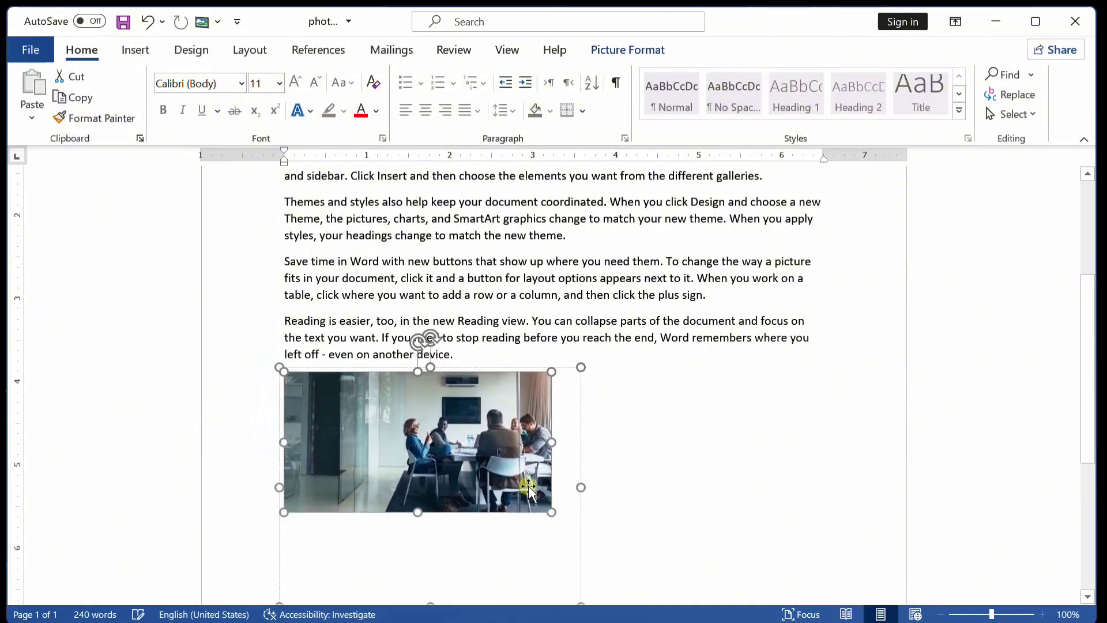
click(578, 601)
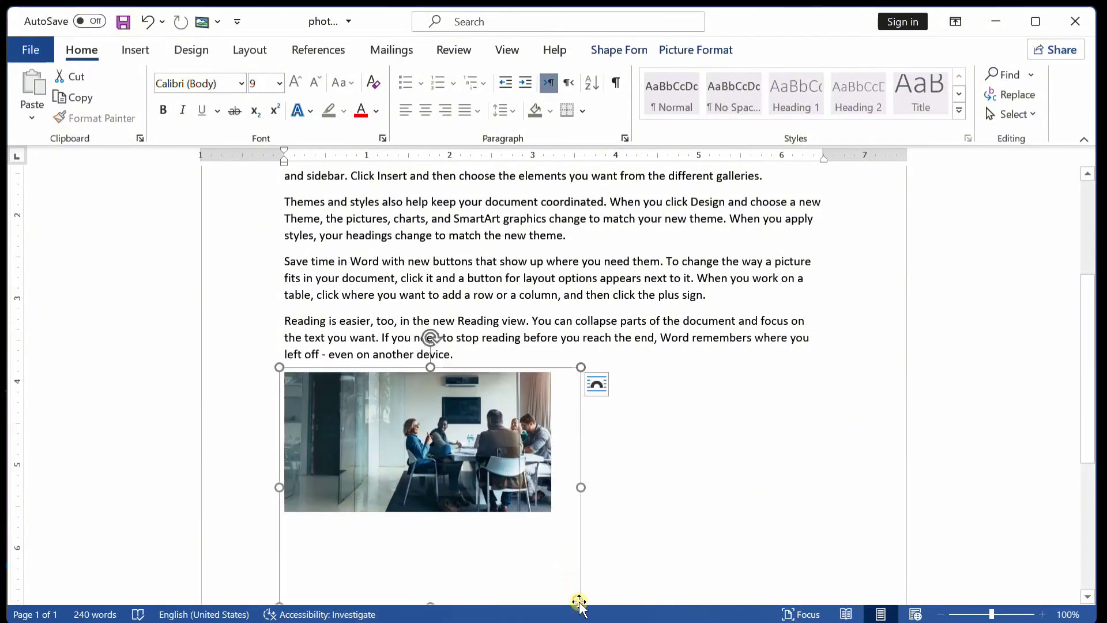
drag(579, 599, 532, 378)
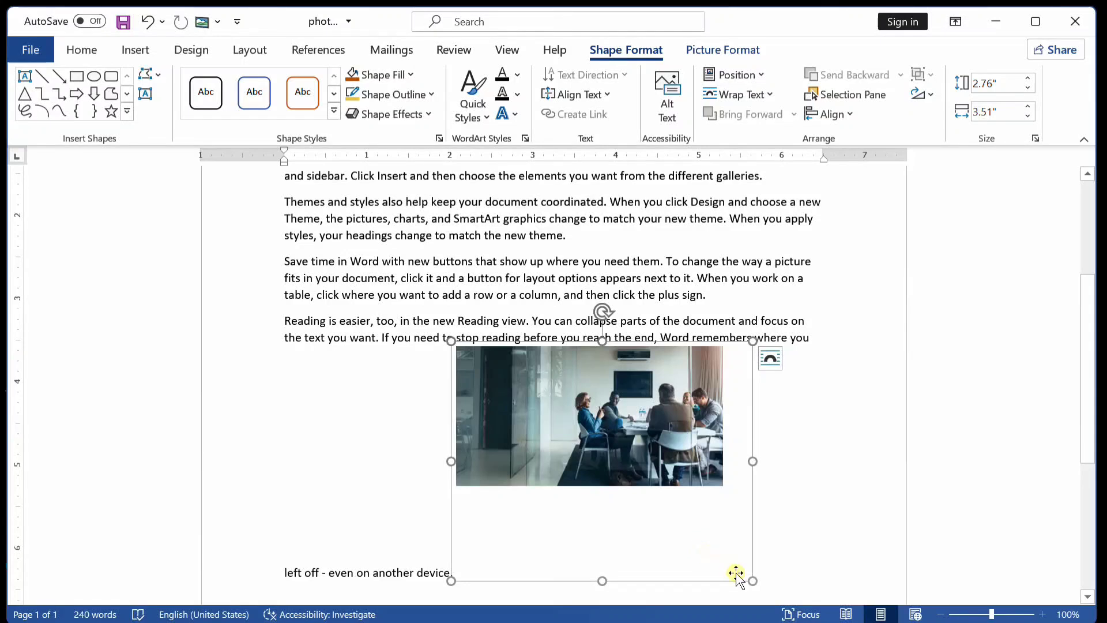
drag(751, 581, 615, 476)
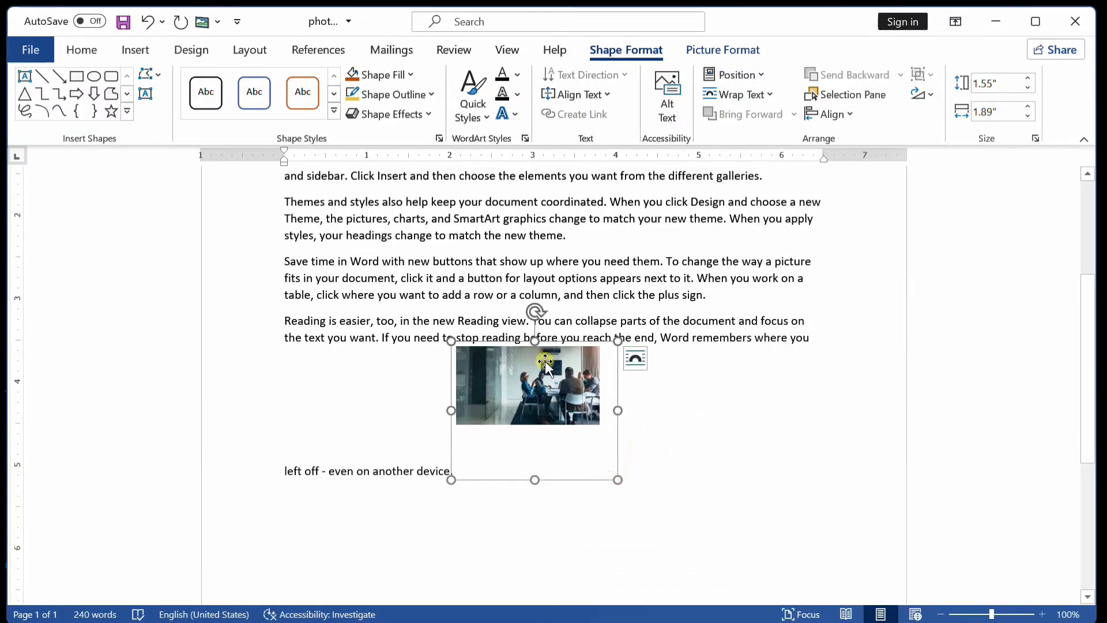
Position the meeting picture's group in the Top Left of the page with Square Text Wrapping.
click(735, 74)
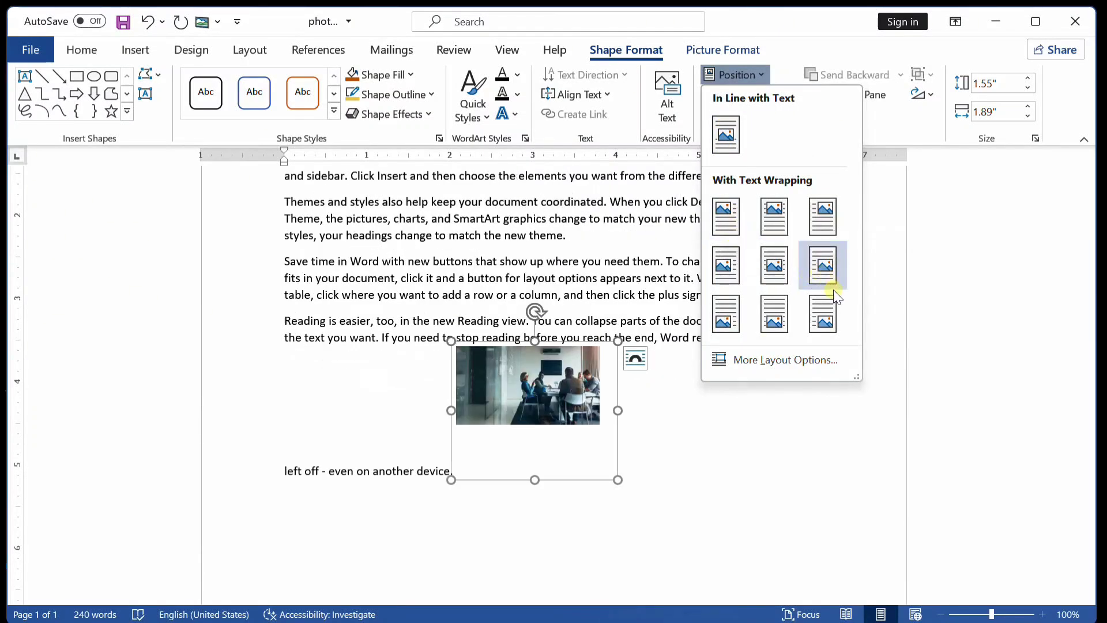
click(966, 357)
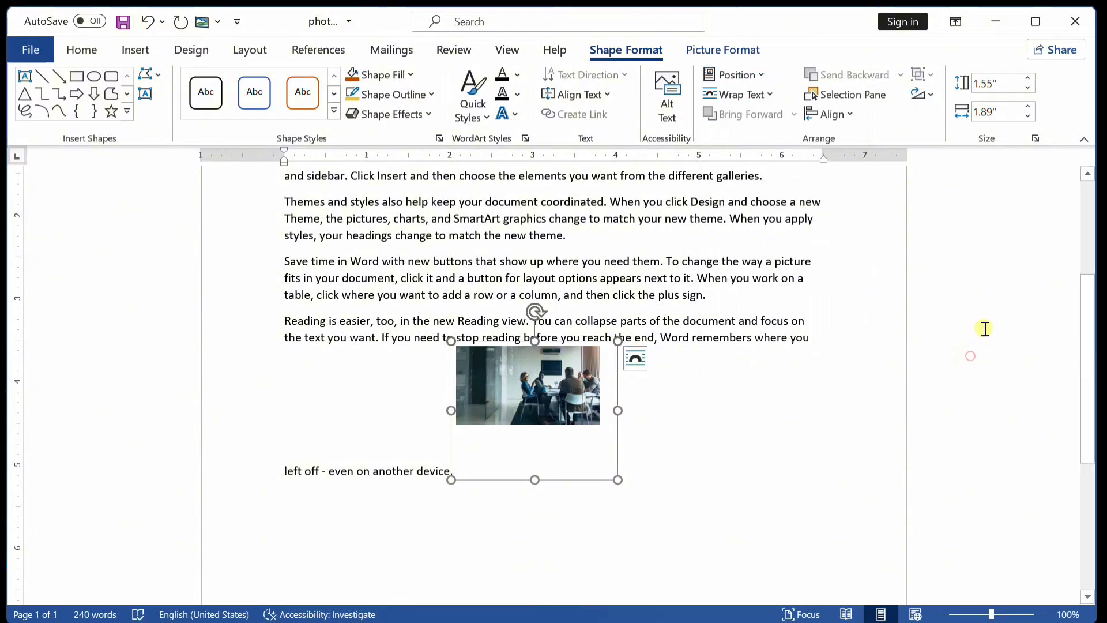
scroll(978, 313, up, 4)
click(735, 75)
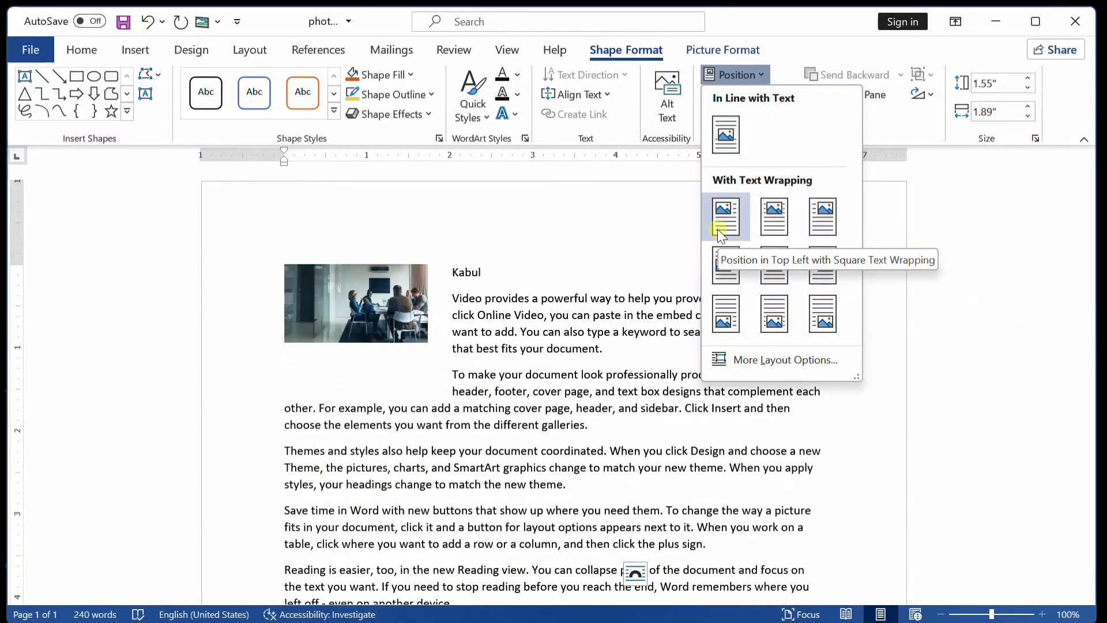
click(718, 228)
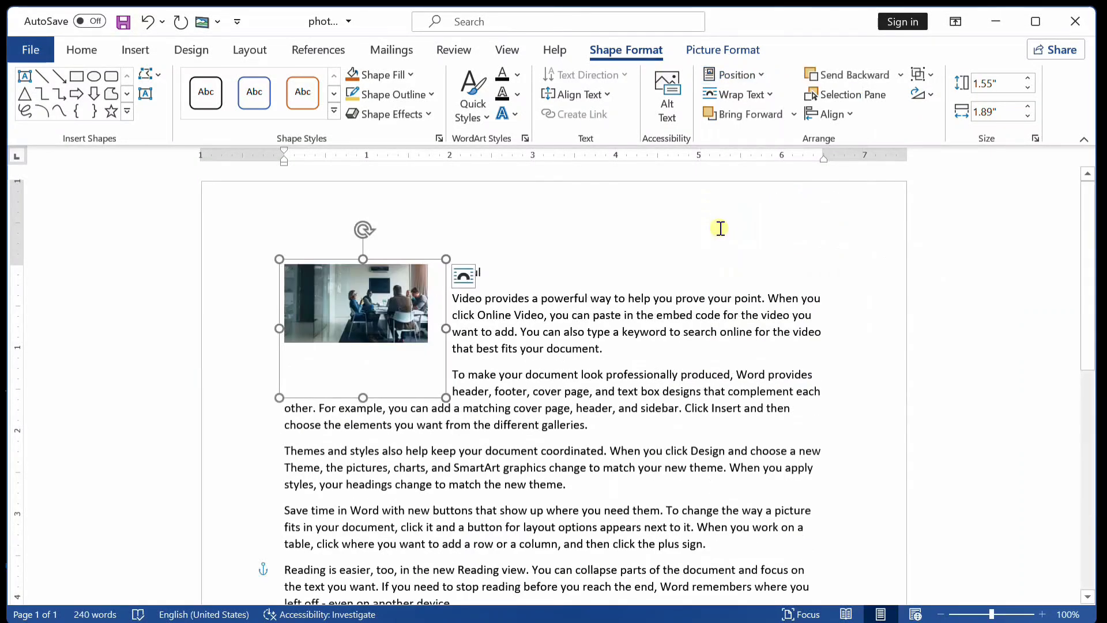
click(711, 94)
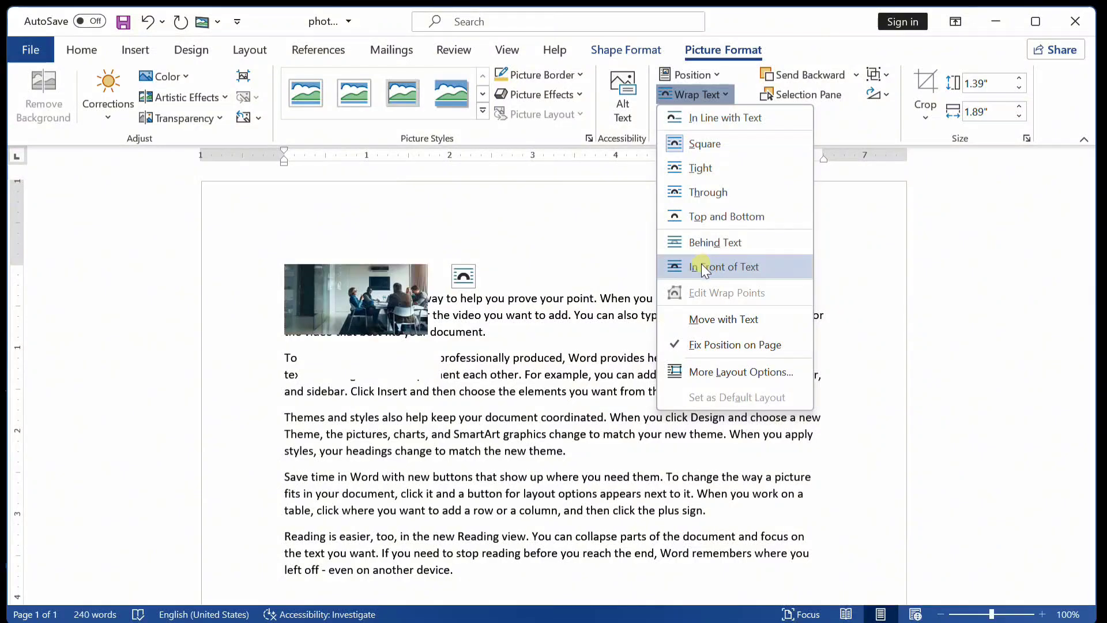
click(767, 151)
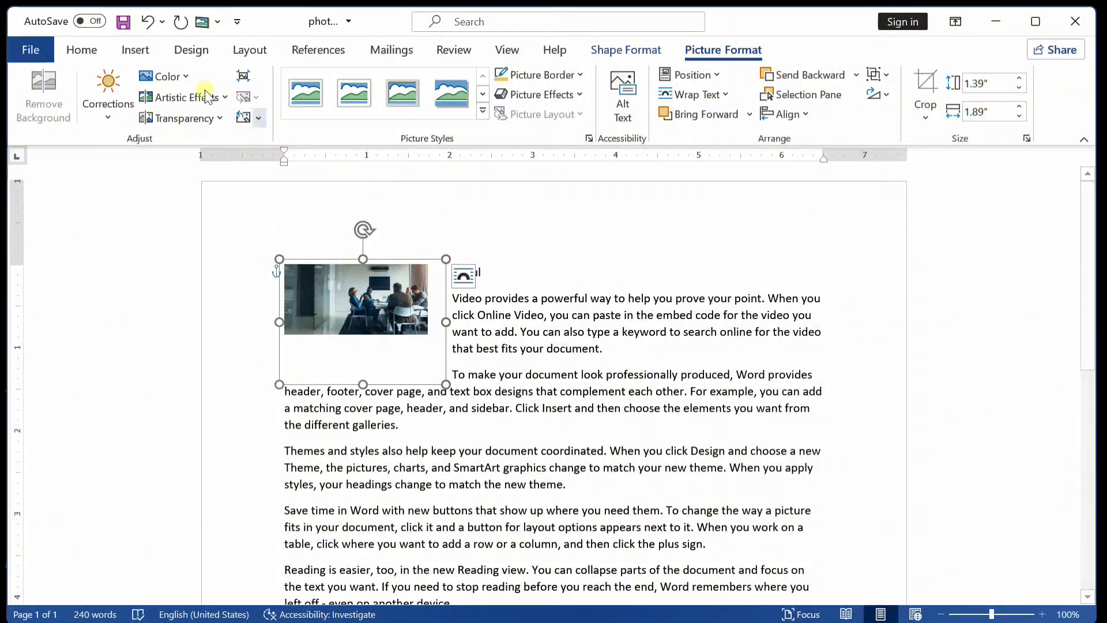
Draw an oval about 1.5" wide and 1.81" high over the first two paragraphs, right of the meeting picture.
click(131, 48)
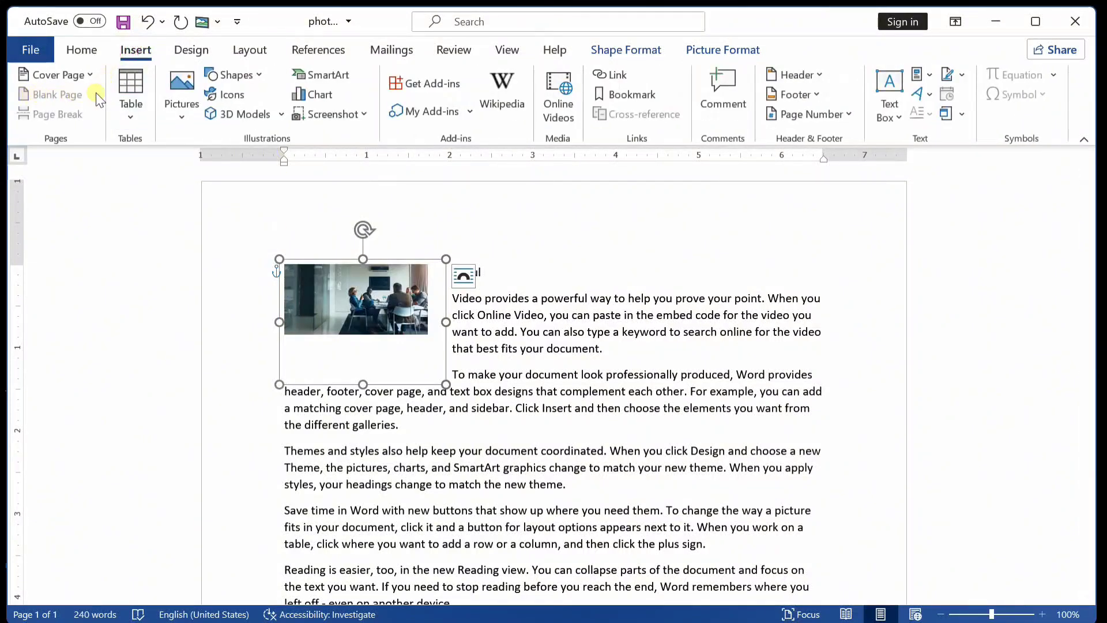
click(230, 74)
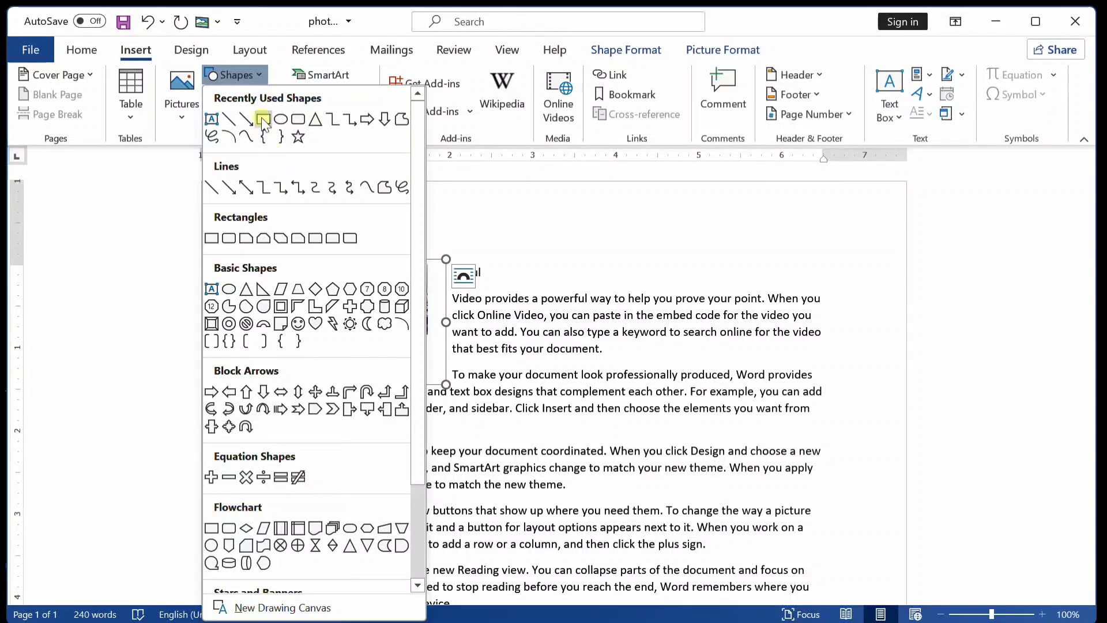
click(281, 119)
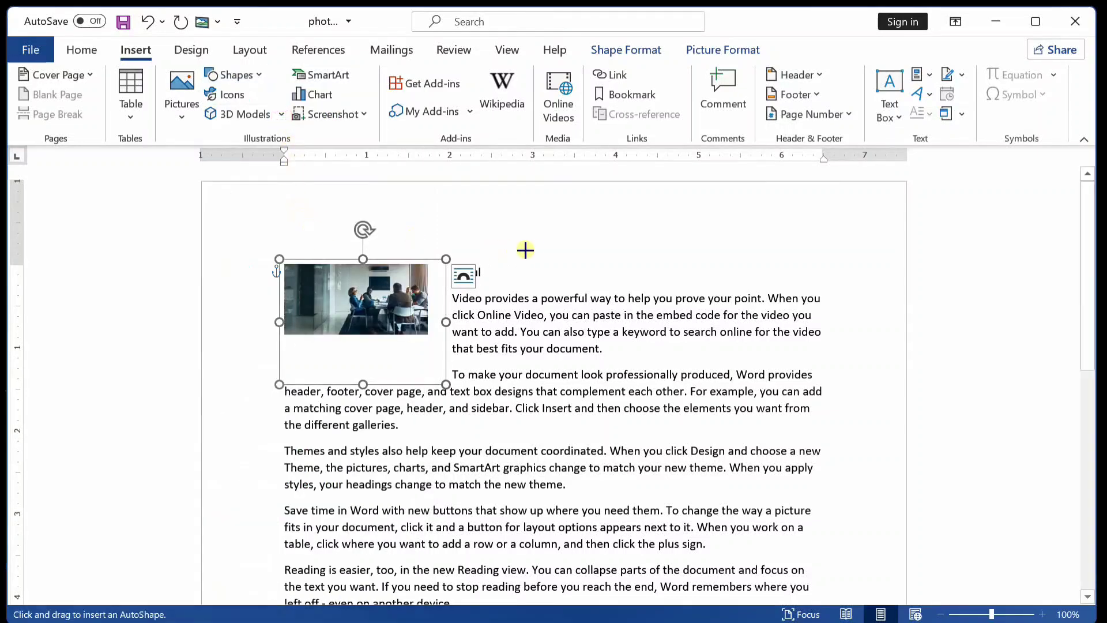
drag(547, 252, 675, 400)
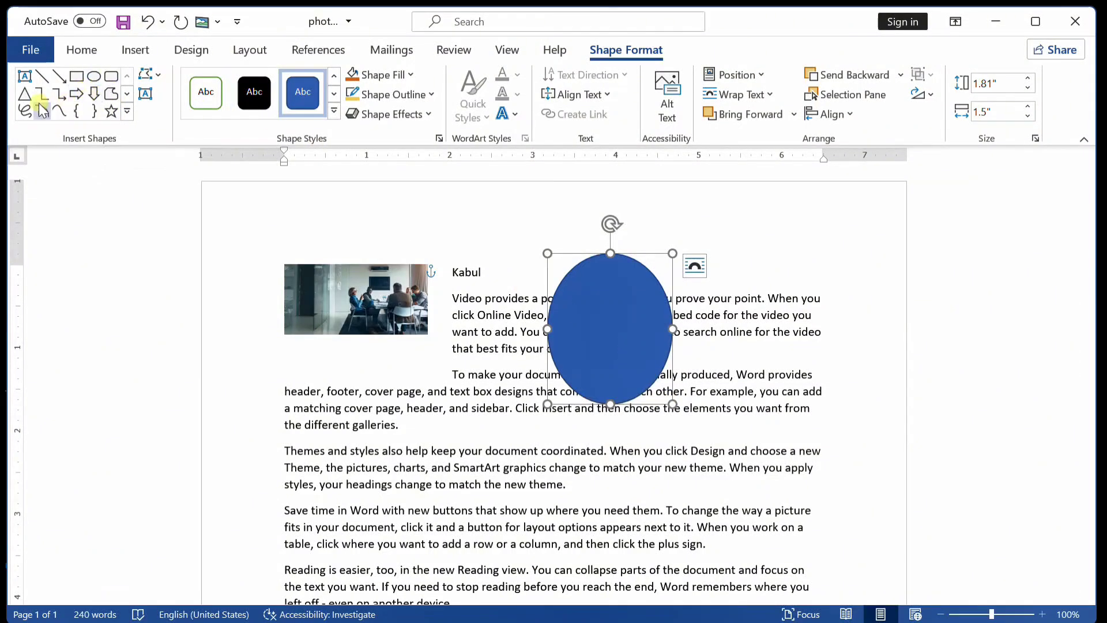
Draw an isosceles triangle about 1.75" wide and 2.56" high and a five-point star about 1.29" by 1.57", both overlapping the oval.
click(25, 94)
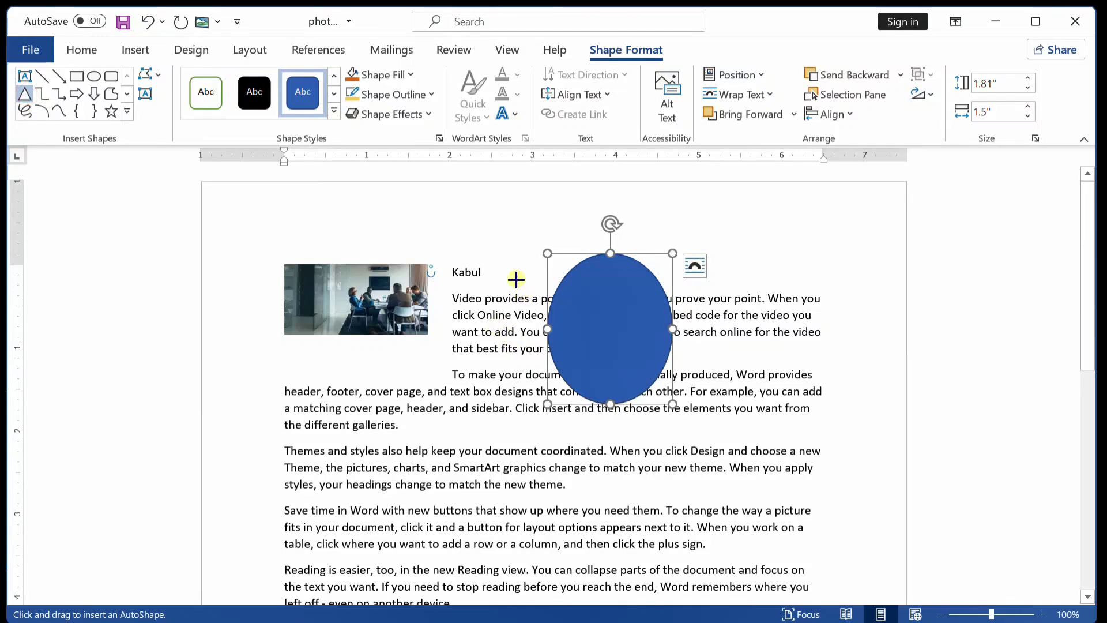
drag(516, 279, 660, 491)
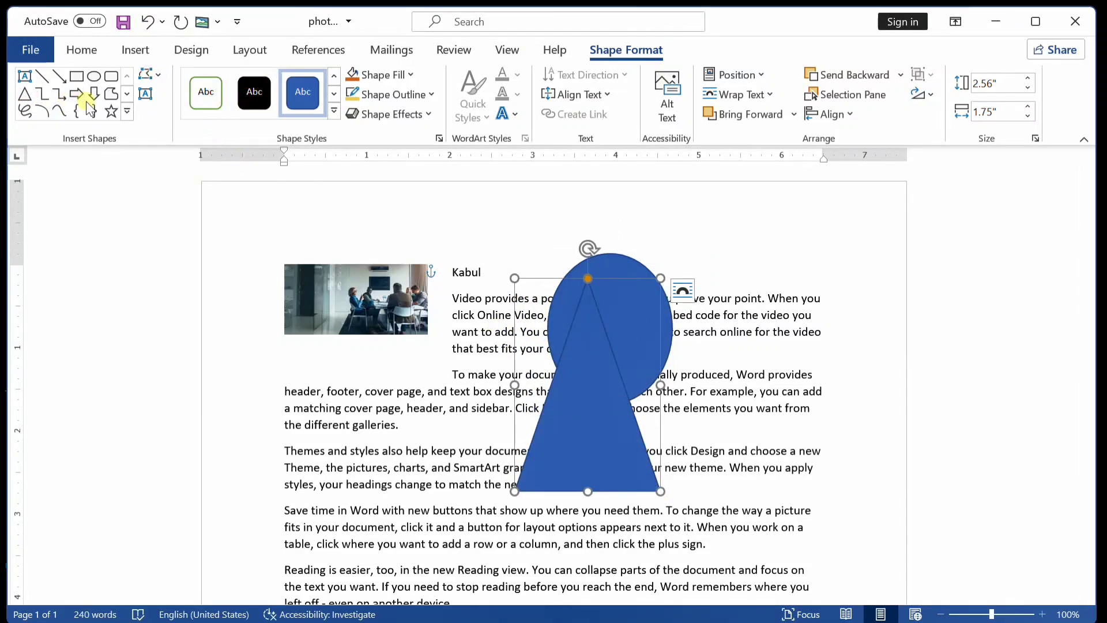
click(111, 111)
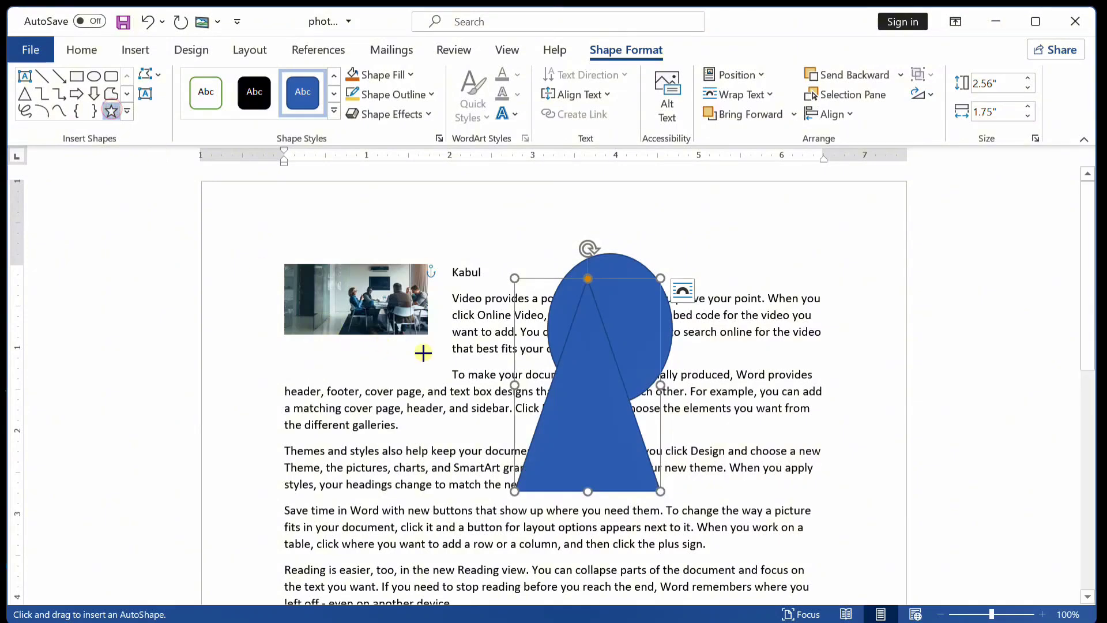
drag(476, 318, 584, 452)
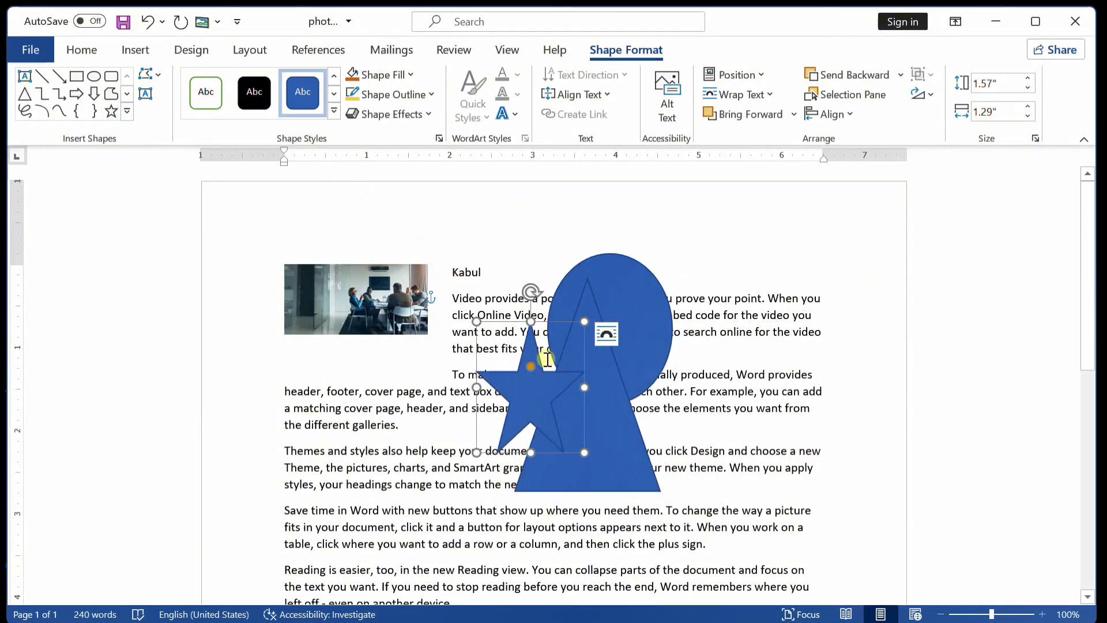
Move the star and oval apart, and apply a black shape style to the oval and an orange one to the star.
drag(547, 358, 521, 334)
drag(645, 318, 685, 302)
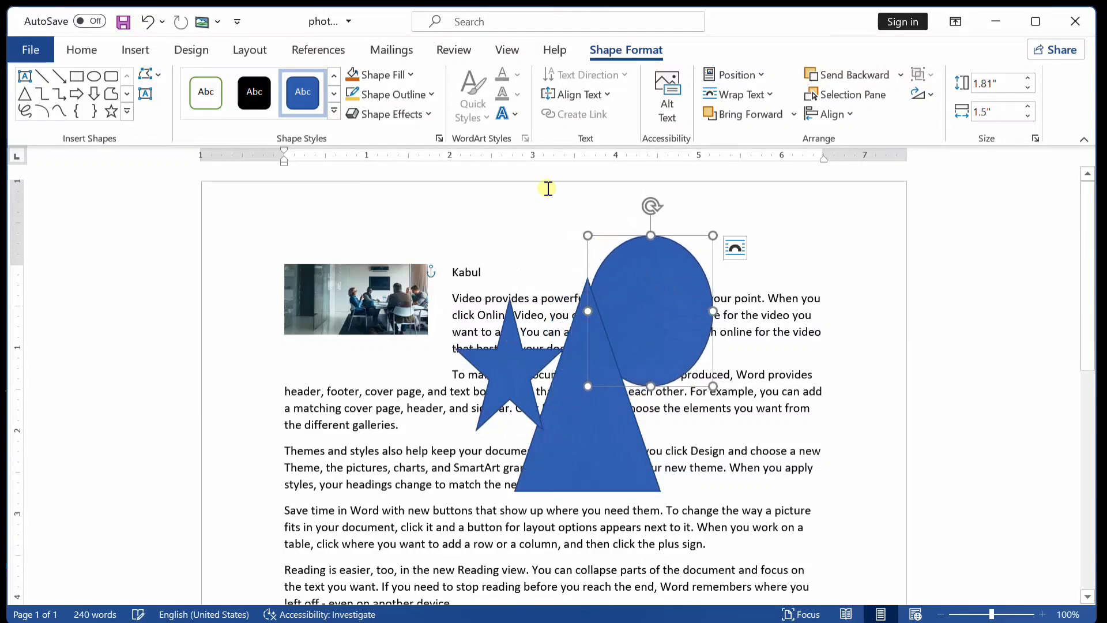
click(271, 94)
click(543, 361)
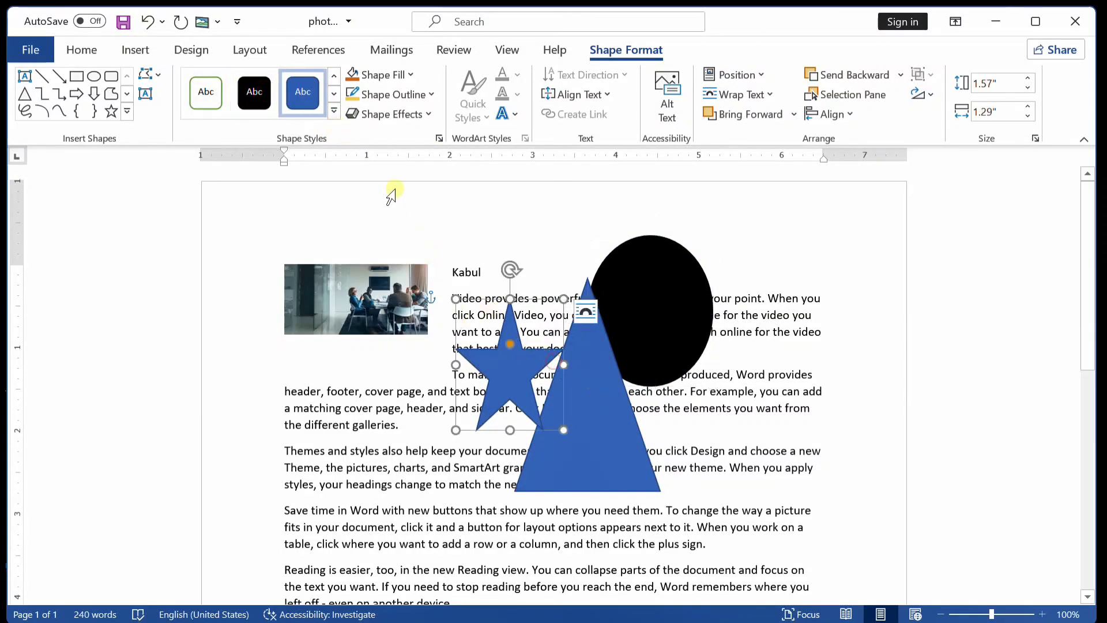
click(334, 112)
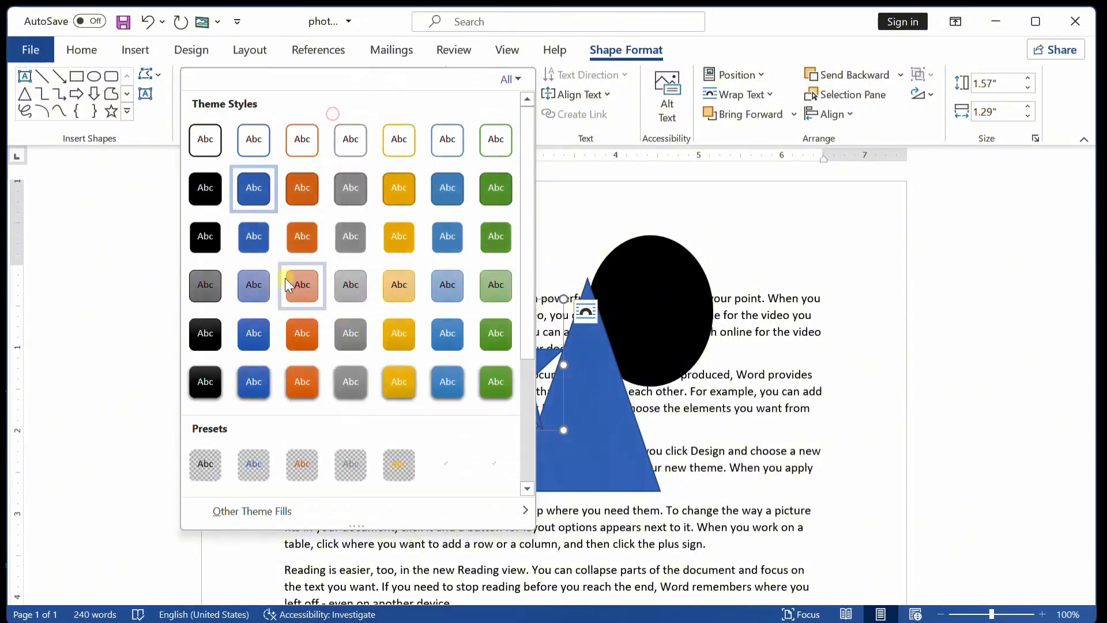
click(304, 322)
Stack the triangle and star over the oval, and bring the oval forward one level.
drag(596, 409, 572, 358)
drag(507, 369, 616, 340)
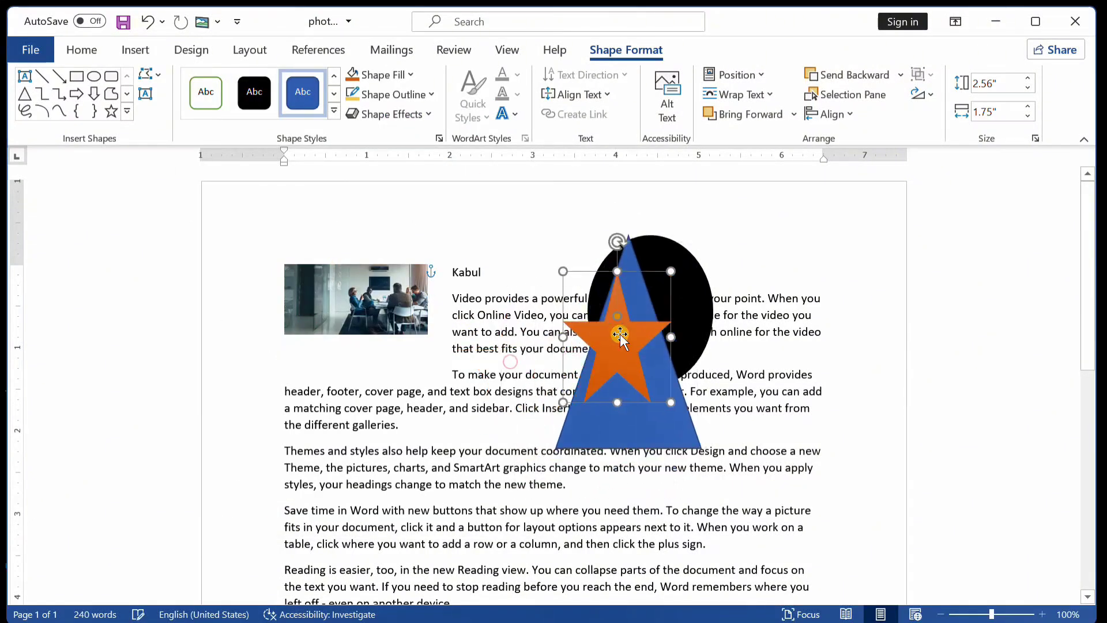
click(653, 253)
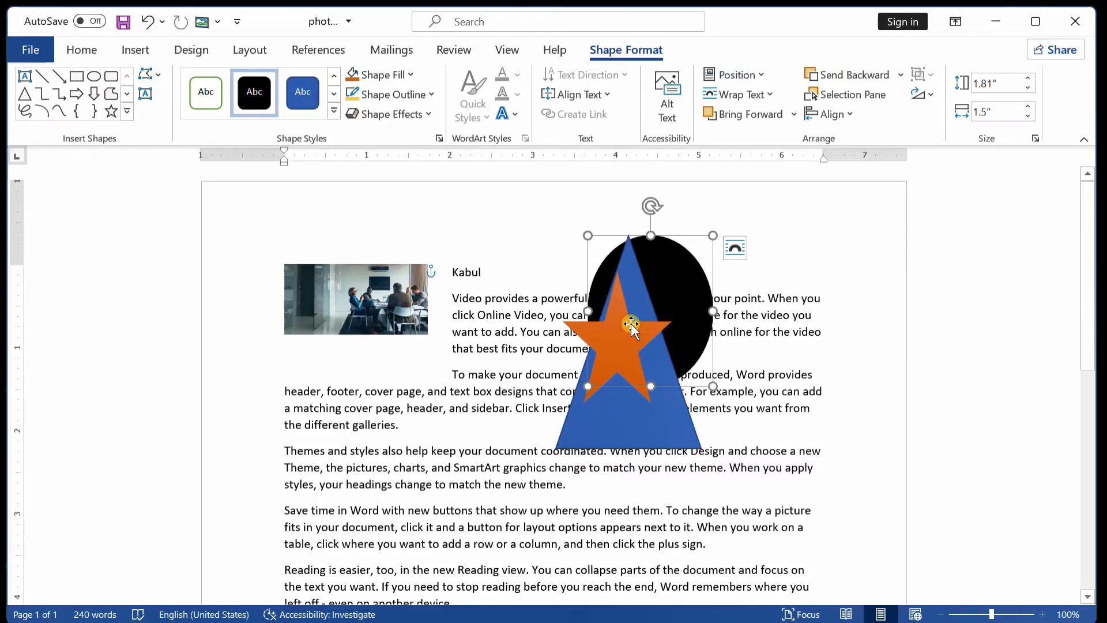
click(796, 115)
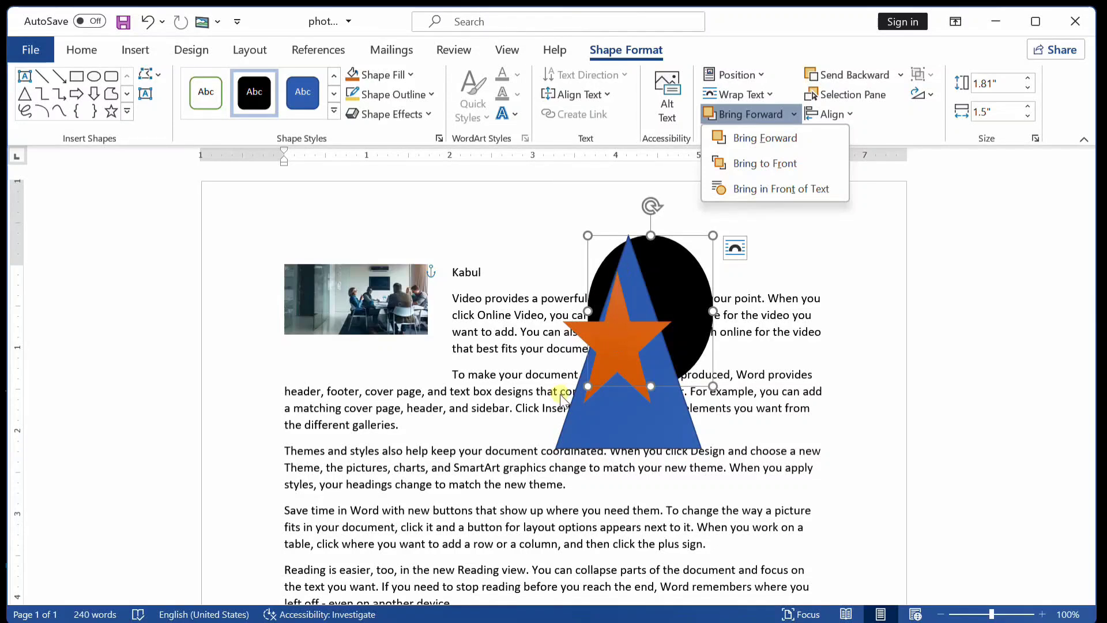
click(779, 138)
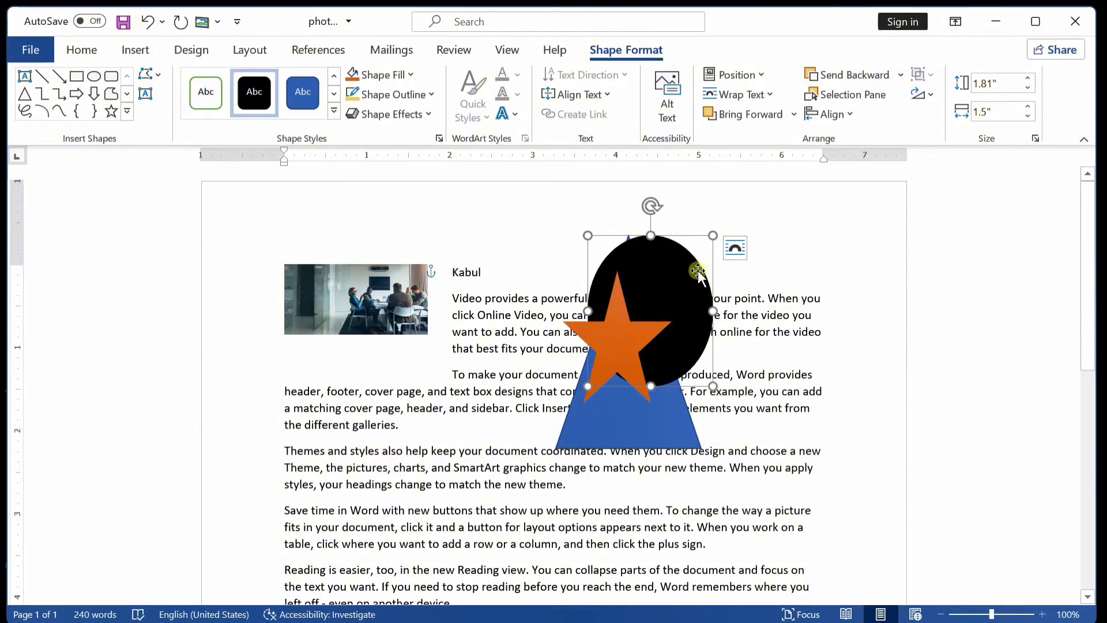
Bring the oval to the front of all objects and in front of text, and shift it slightly to the right.
click(794, 115)
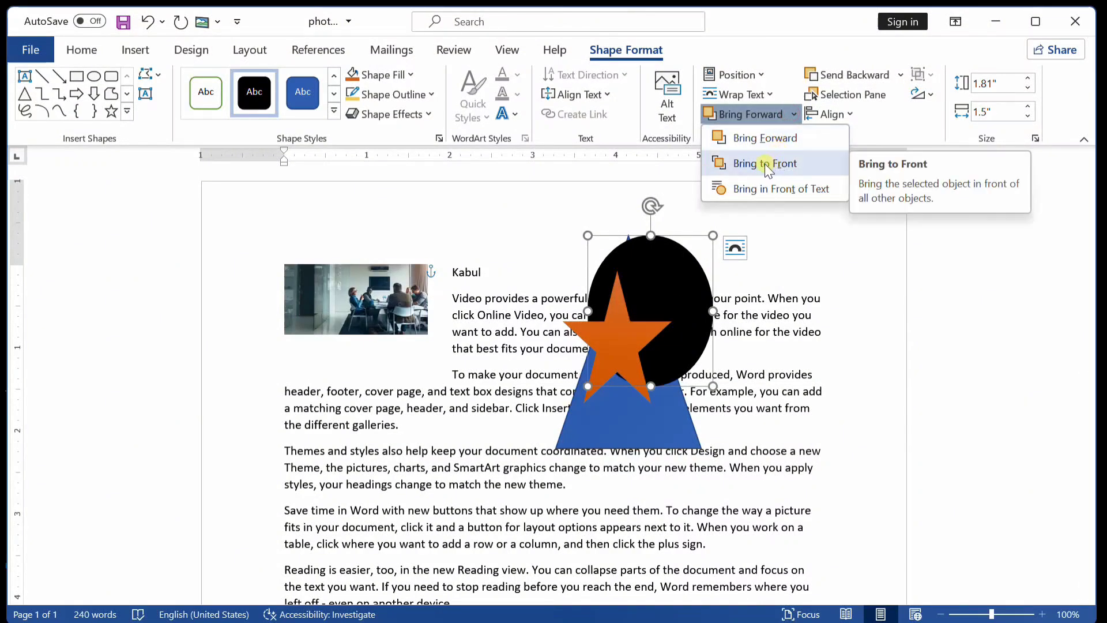
click(762, 164)
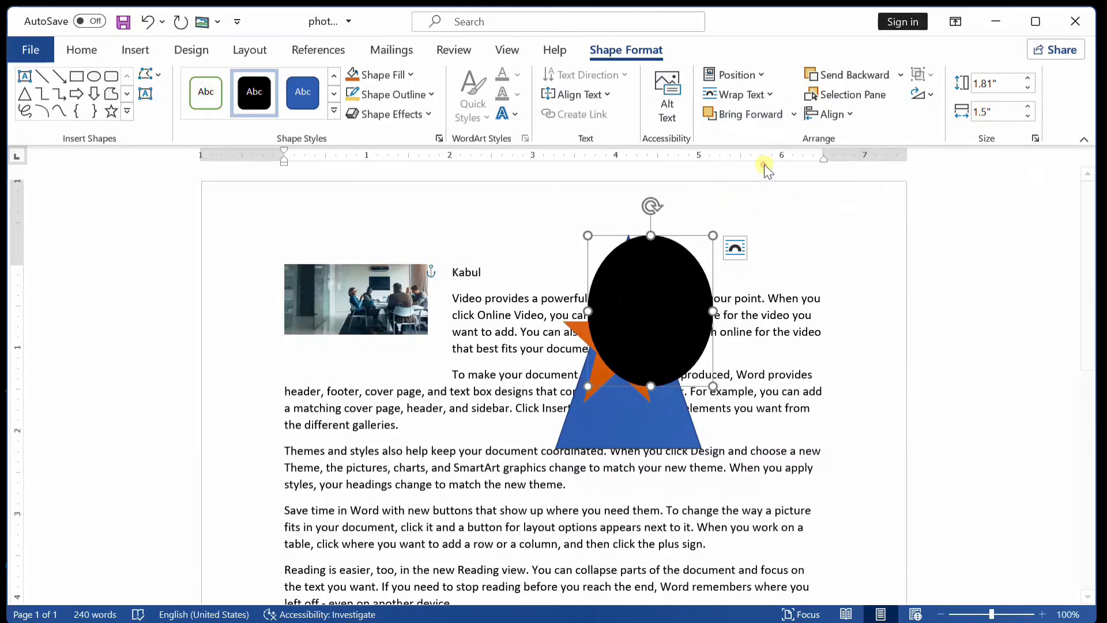
click(793, 115)
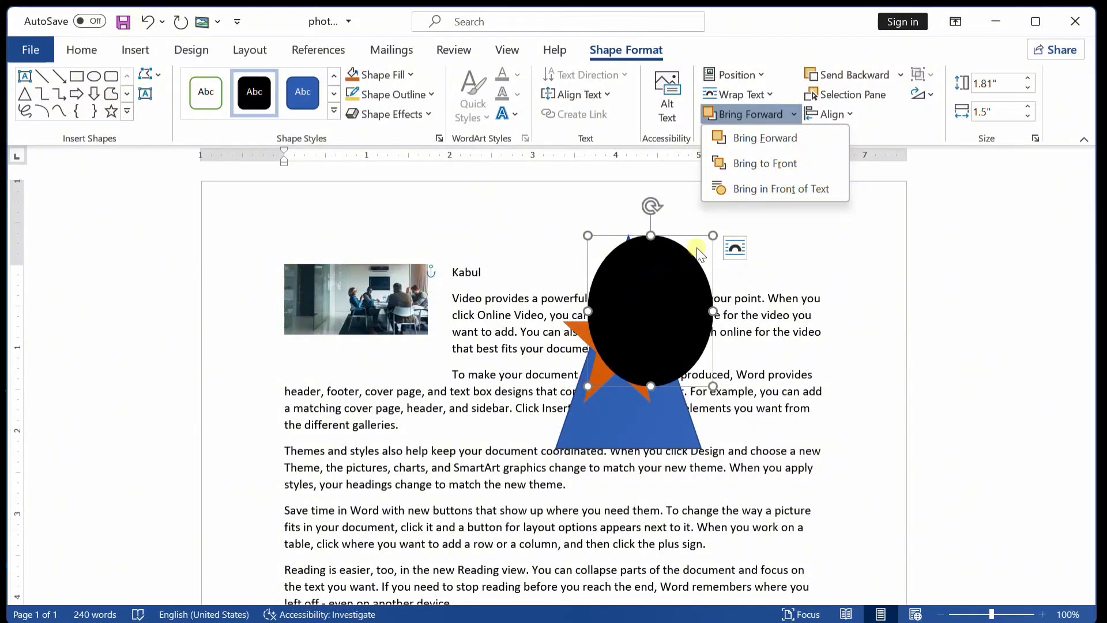
click(788, 189)
drag(675, 264, 579, 264)
drag(775, 227, 680, 294)
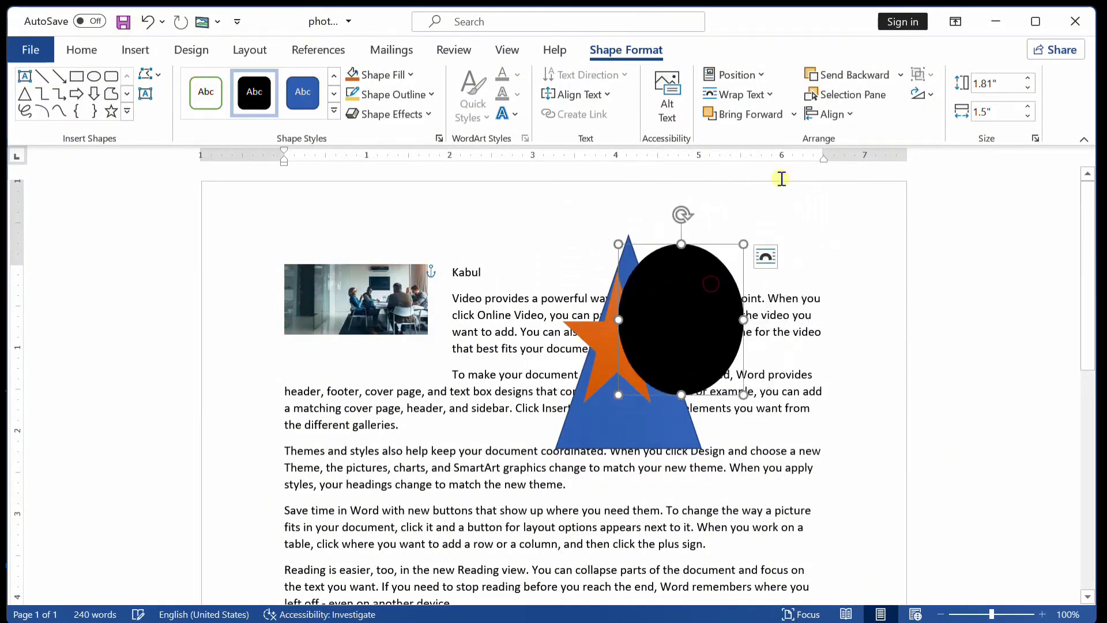
Send the oval backward one level behind the star, and send it to the back behind all shapes.
click(901, 75)
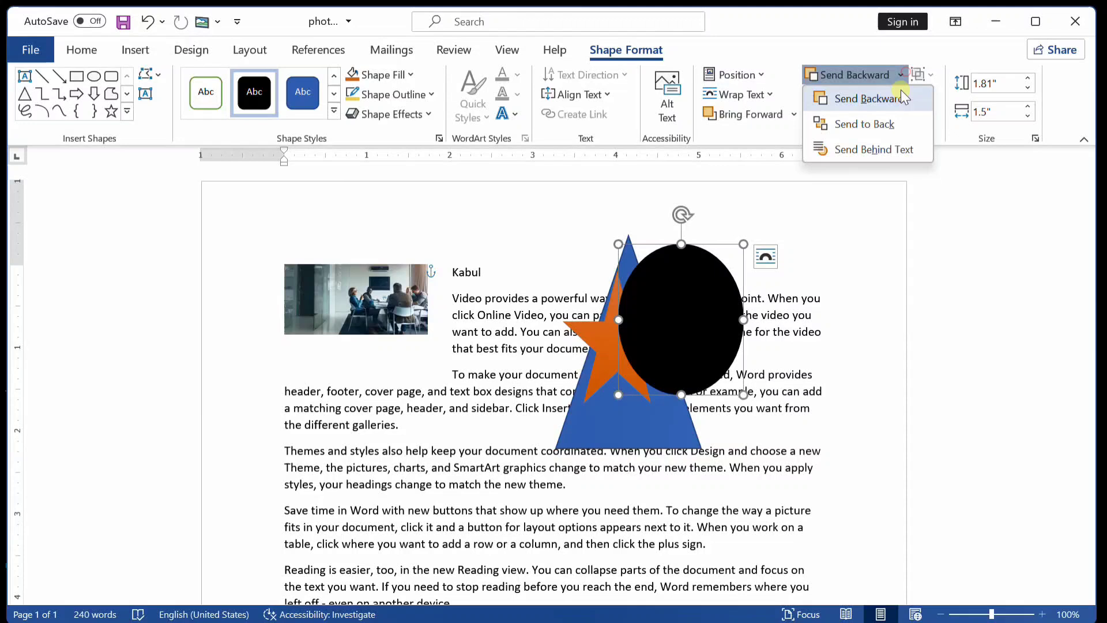
click(867, 101)
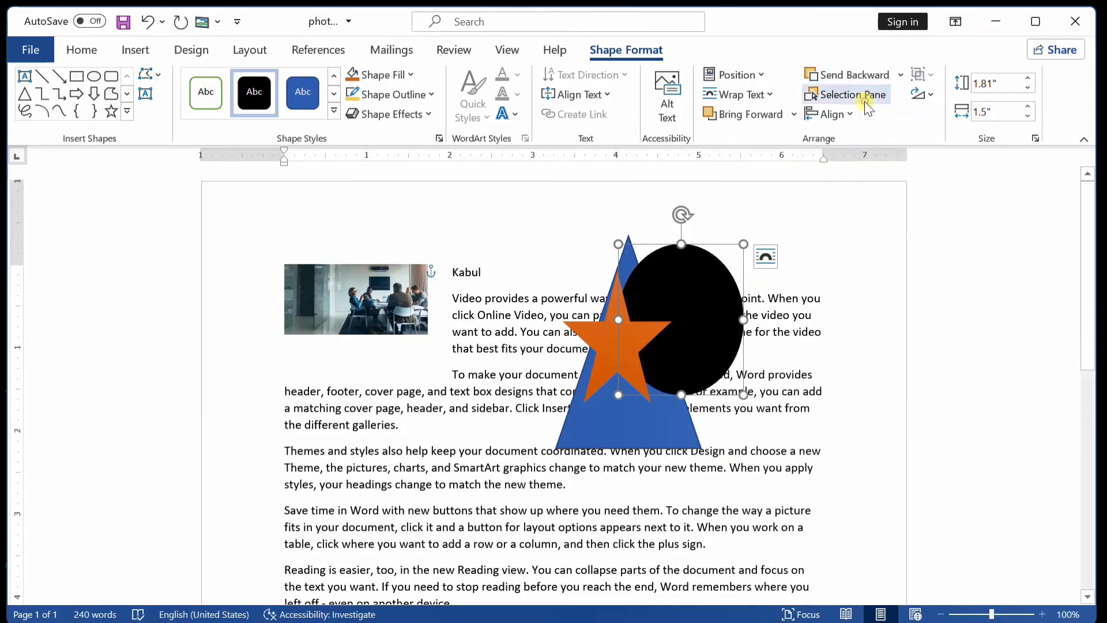
click(898, 75)
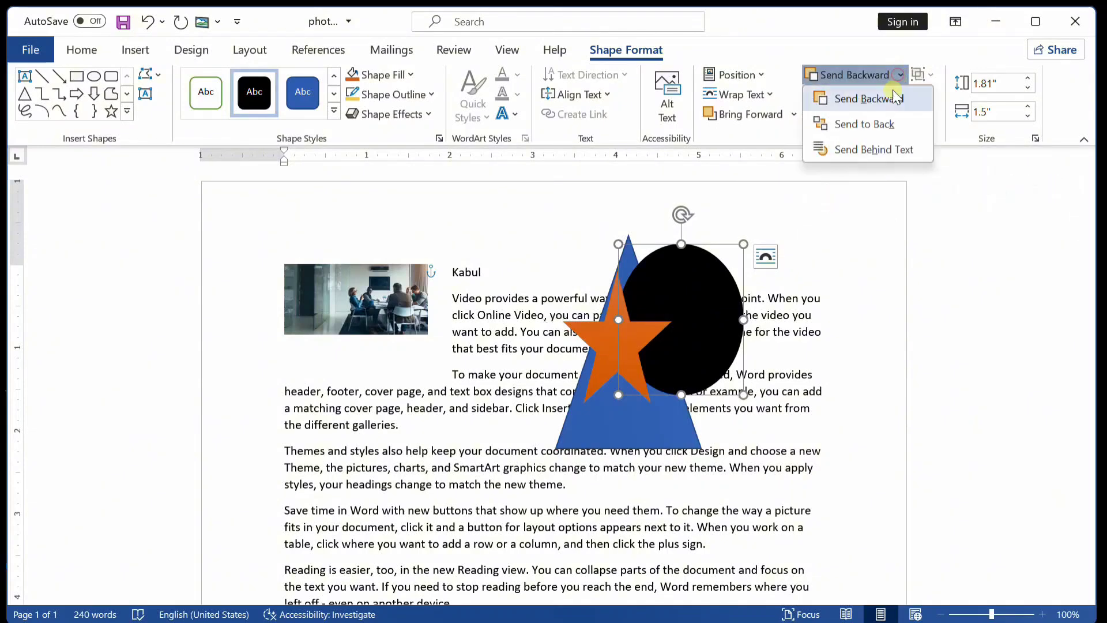
click(875, 121)
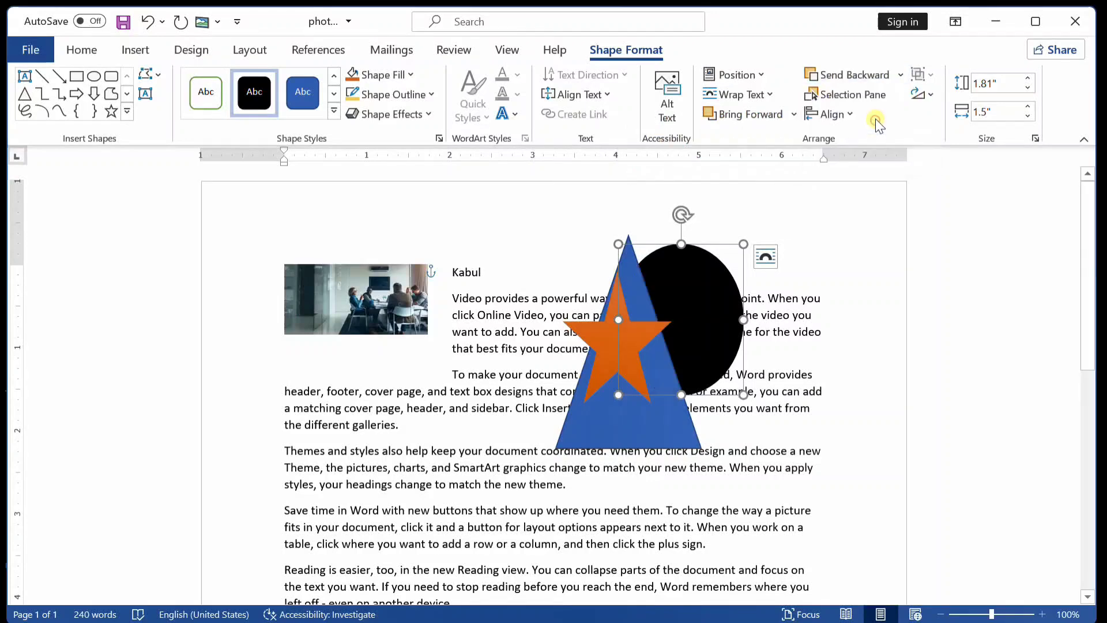
Try to send the meeting picture's group behind the text, and move it into the second paragraph, left of the shapes.
click(900, 74)
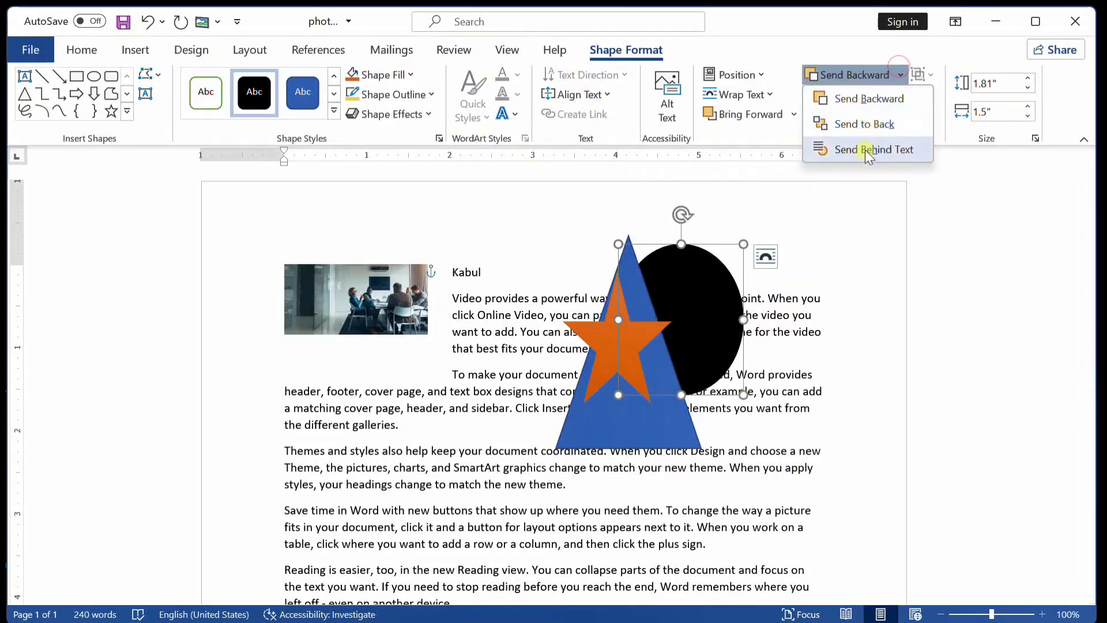
click(396, 286)
drag(394, 286, 444, 377)
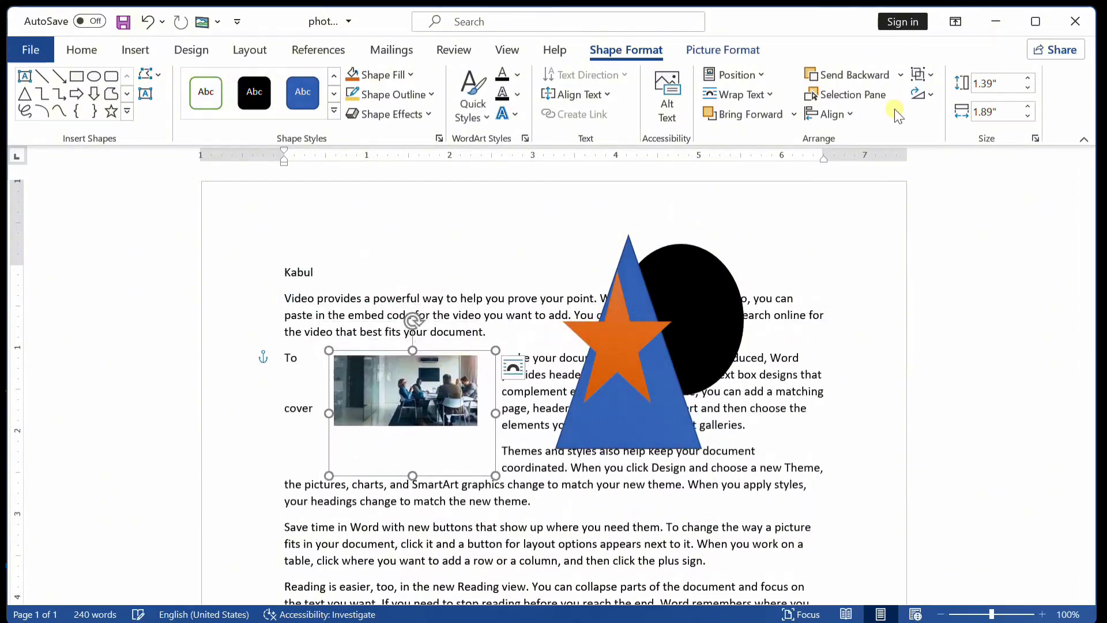
click(901, 75)
click(903, 149)
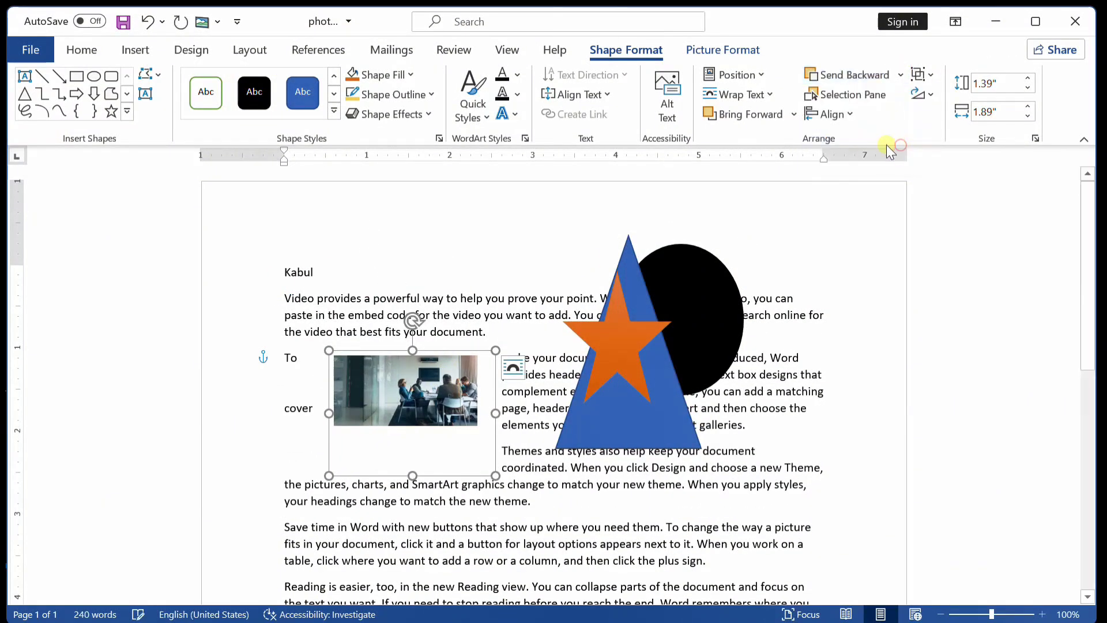
drag(476, 408, 463, 344)
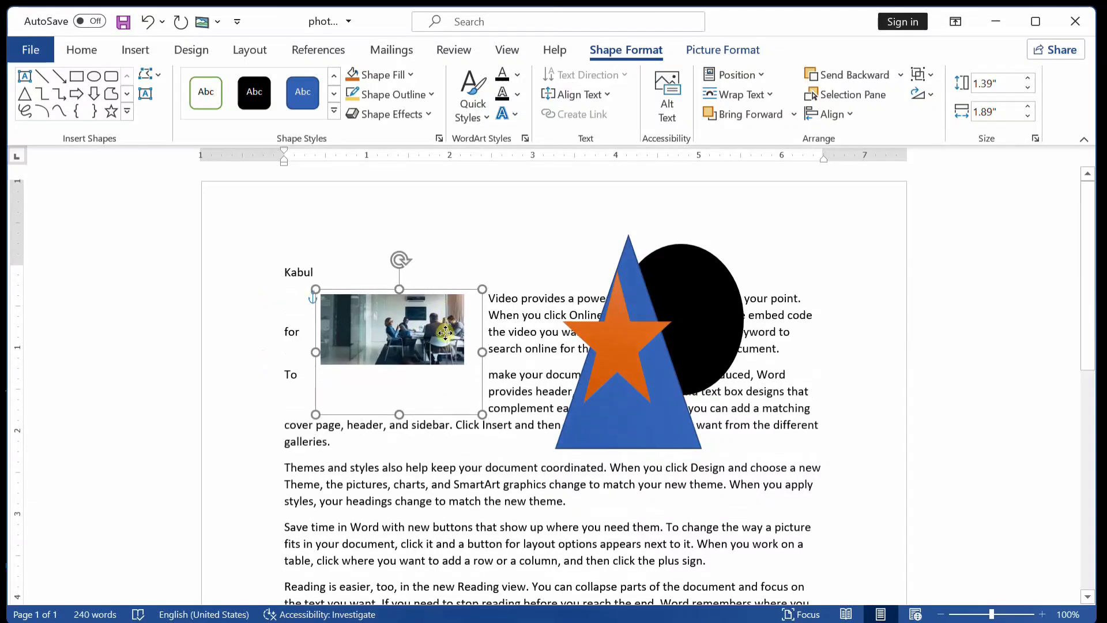
click(900, 75)
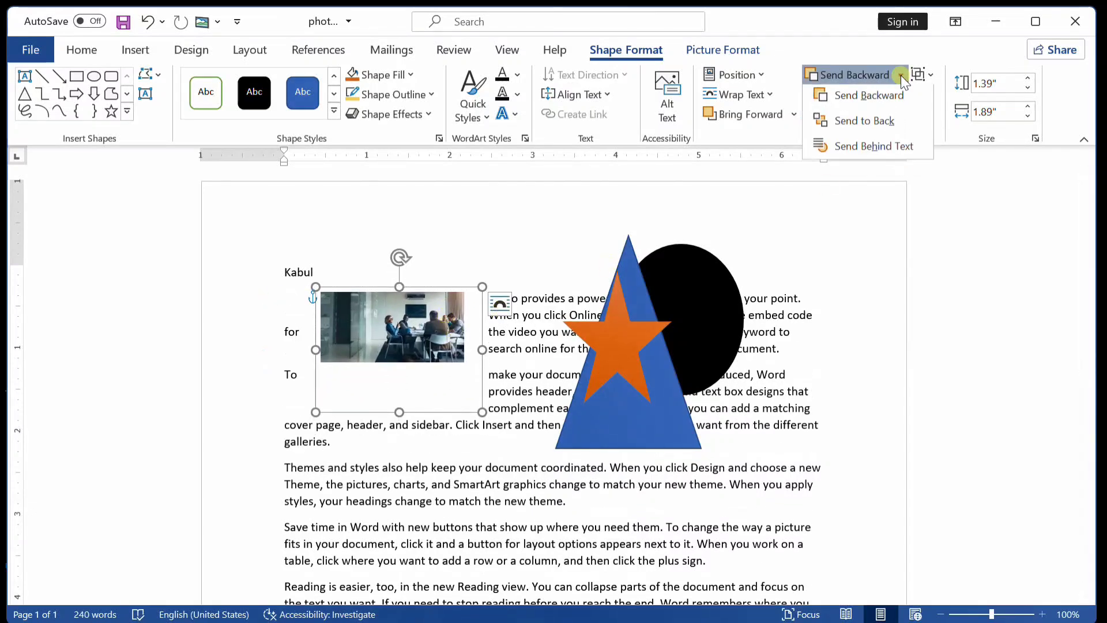
click(903, 150)
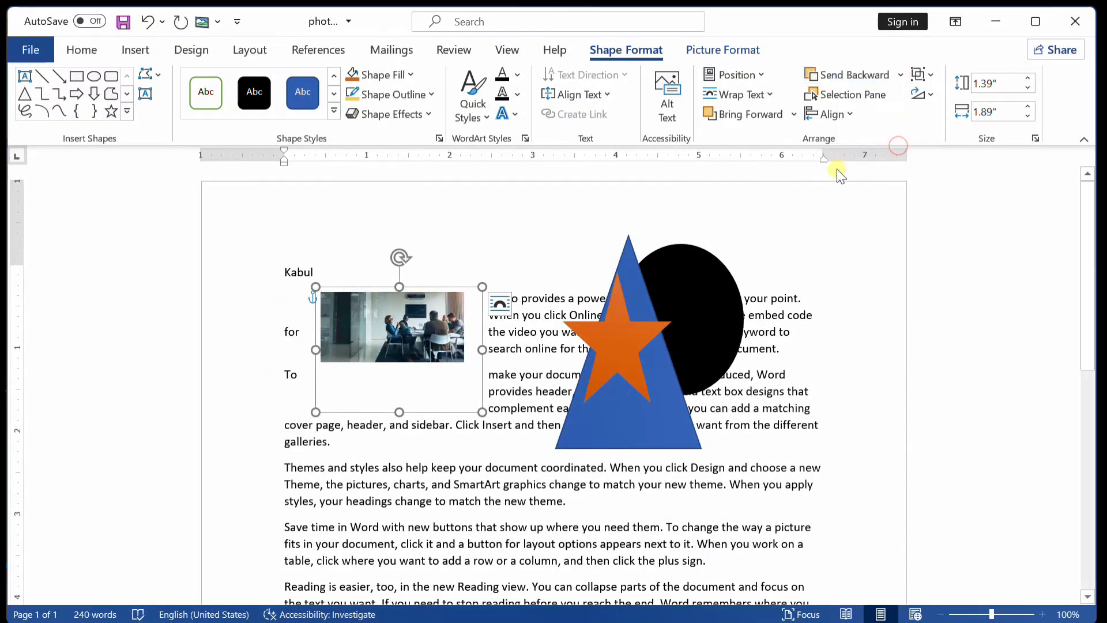
drag(350, 333, 511, 380)
Send the oval behind the text and apply the solid blue shape style to it.
click(687, 273)
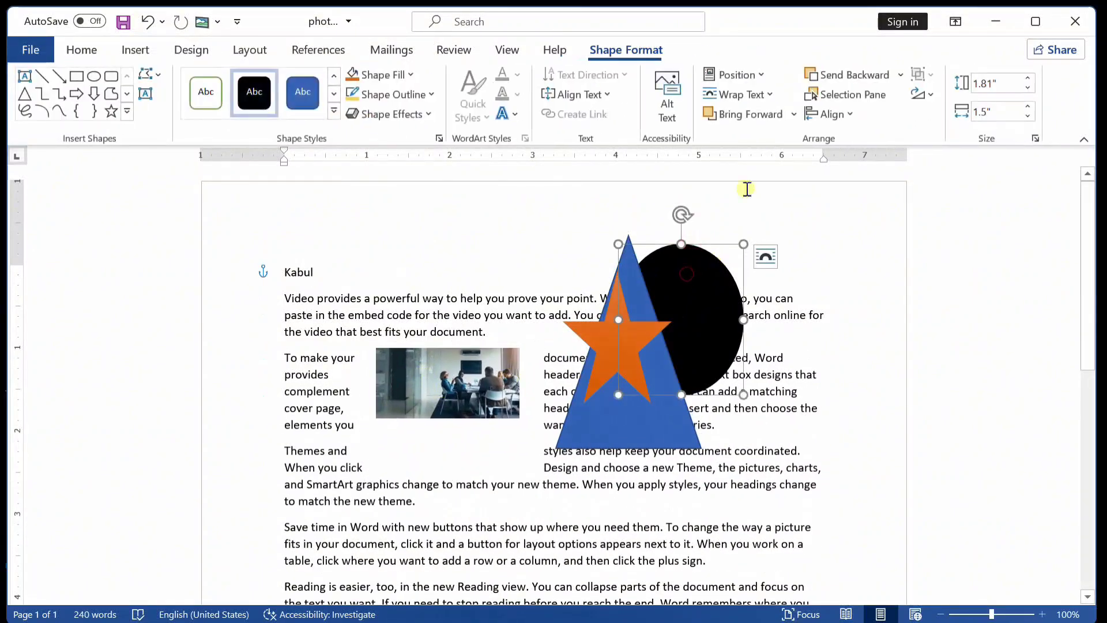
click(901, 74)
click(895, 149)
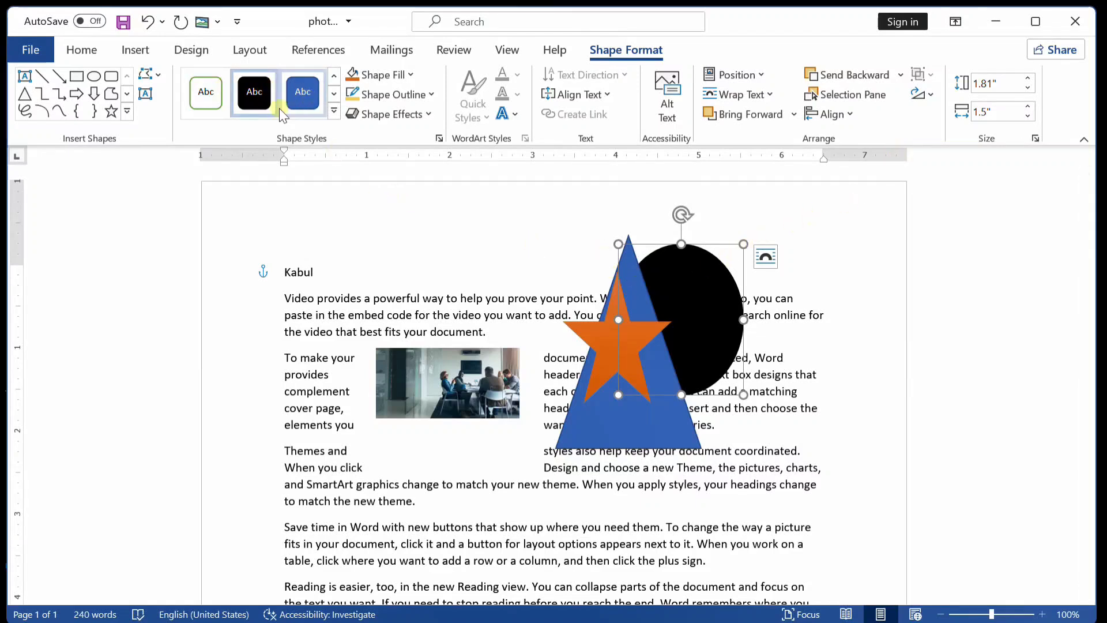
click(219, 92)
click(296, 101)
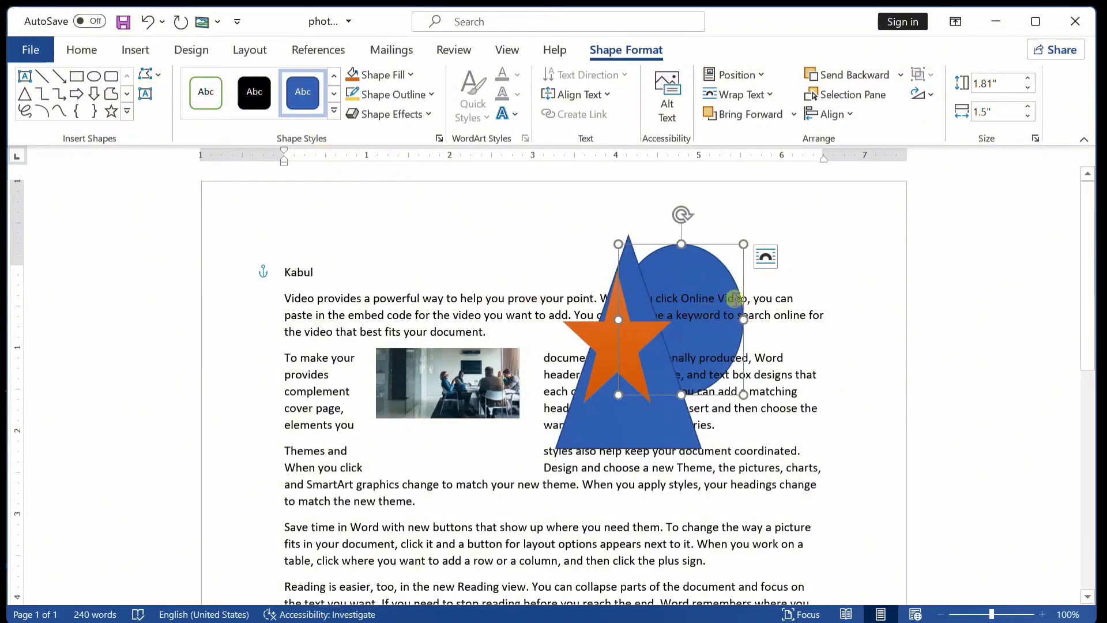
Bring the oval in front of the text and open the Selection pane listing the page's objects.
click(793, 114)
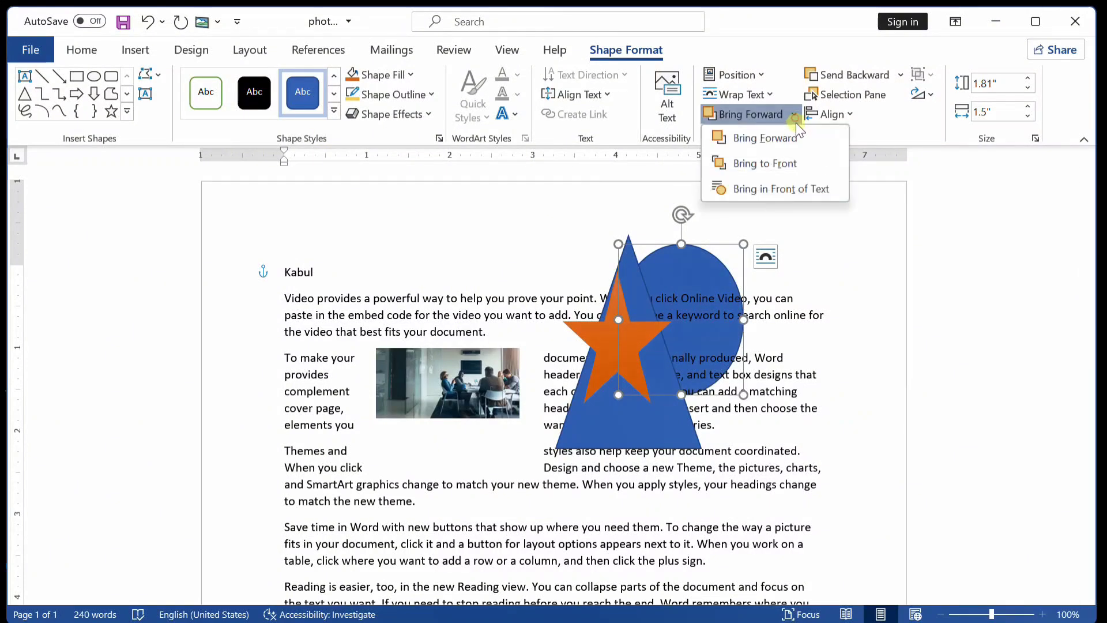
click(798, 189)
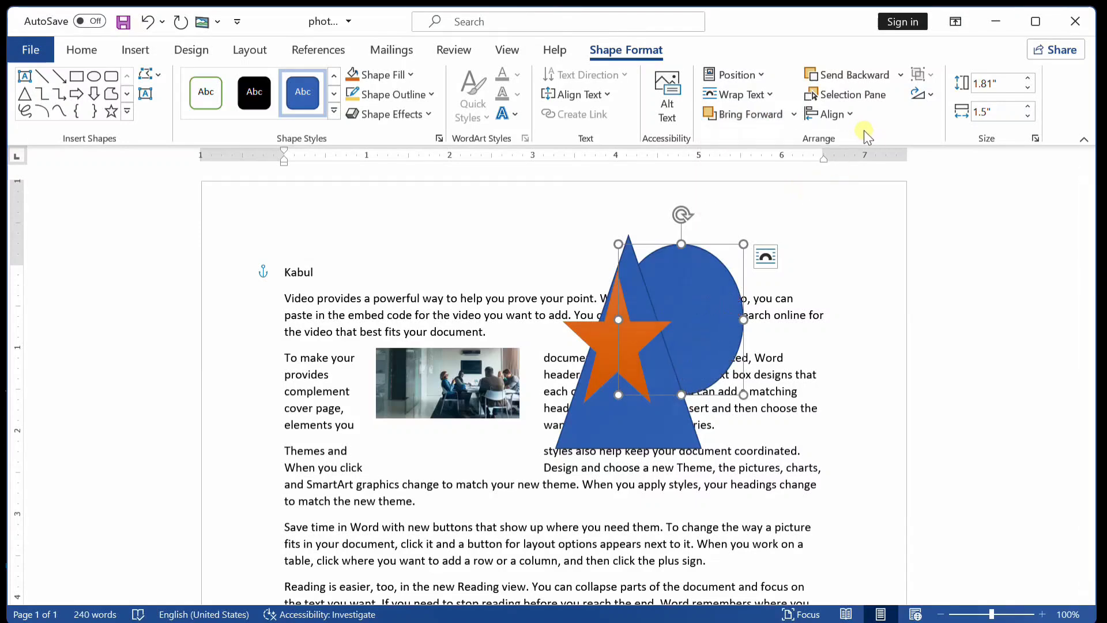
click(860, 95)
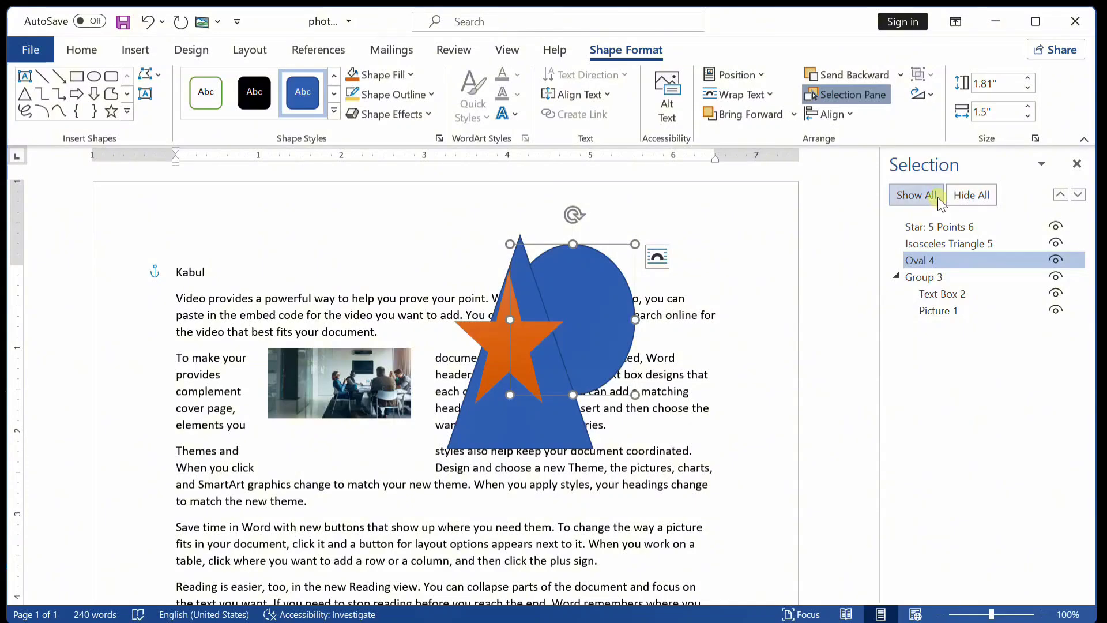
Hide all the objects on the page, and show them all again.
click(972, 196)
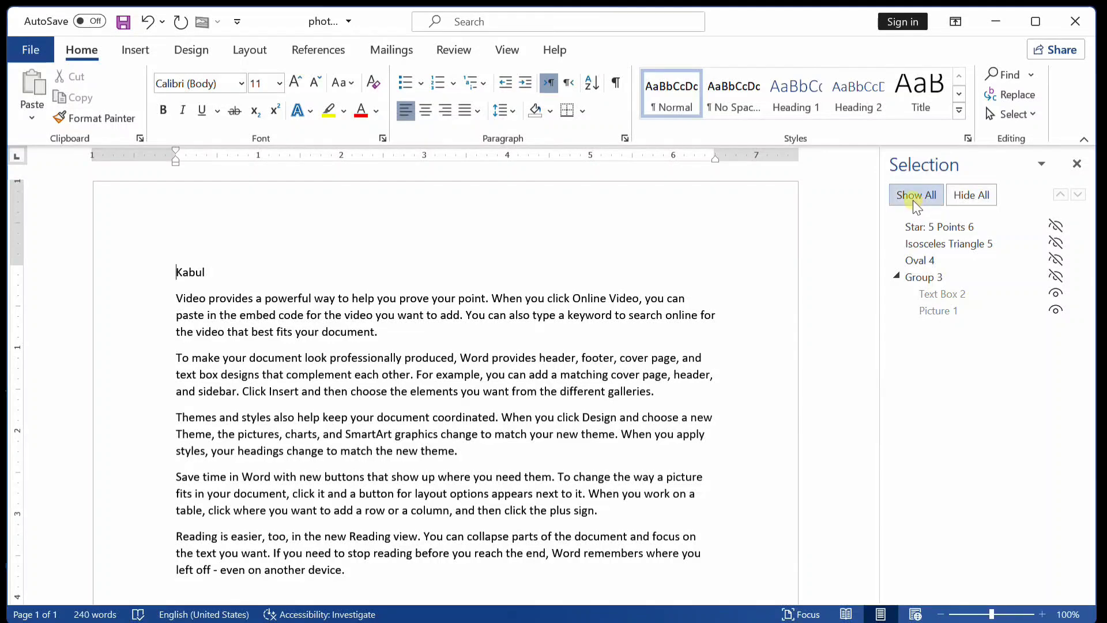
click(912, 198)
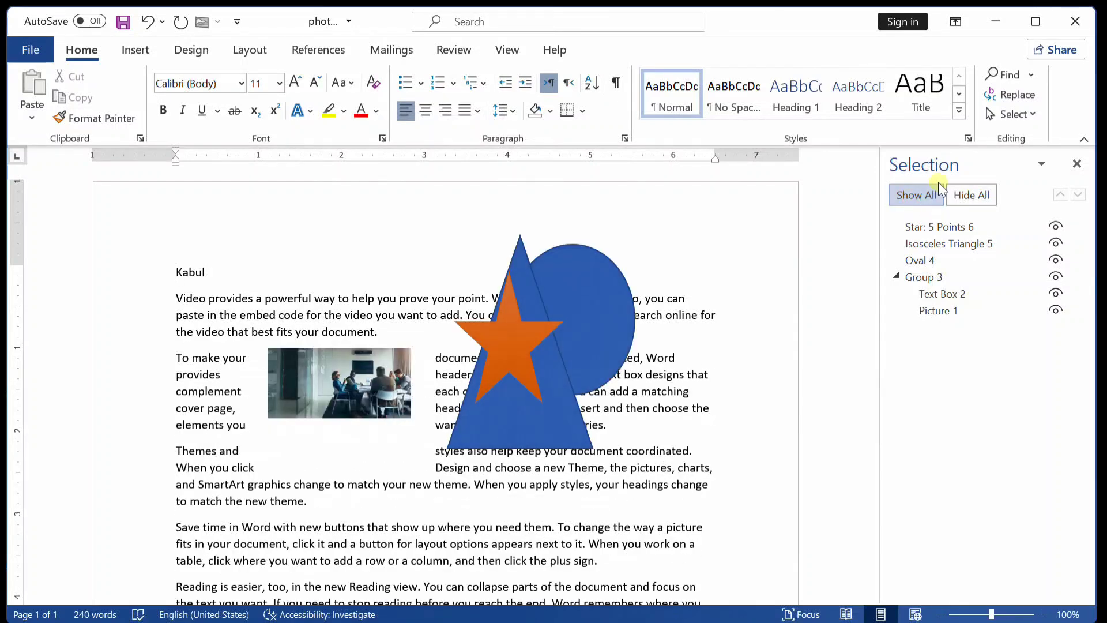
Hide the triangle and the picture group individually, show them again, and close the Selection pane.
click(1055, 242)
click(1056, 276)
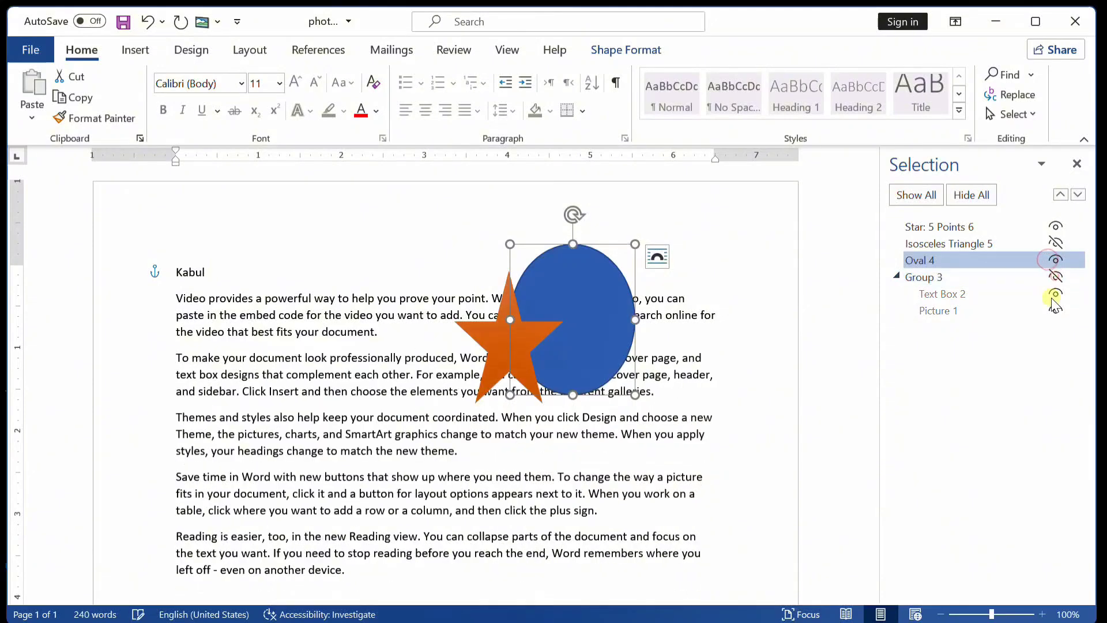
click(1055, 282)
click(1054, 262)
click(1055, 256)
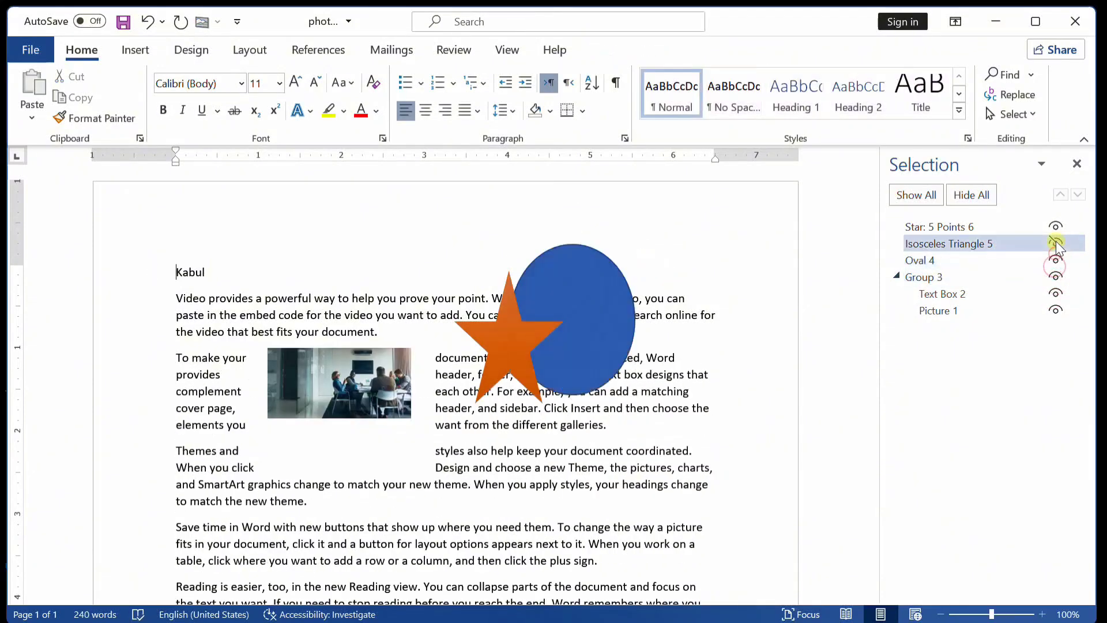
click(1056, 242)
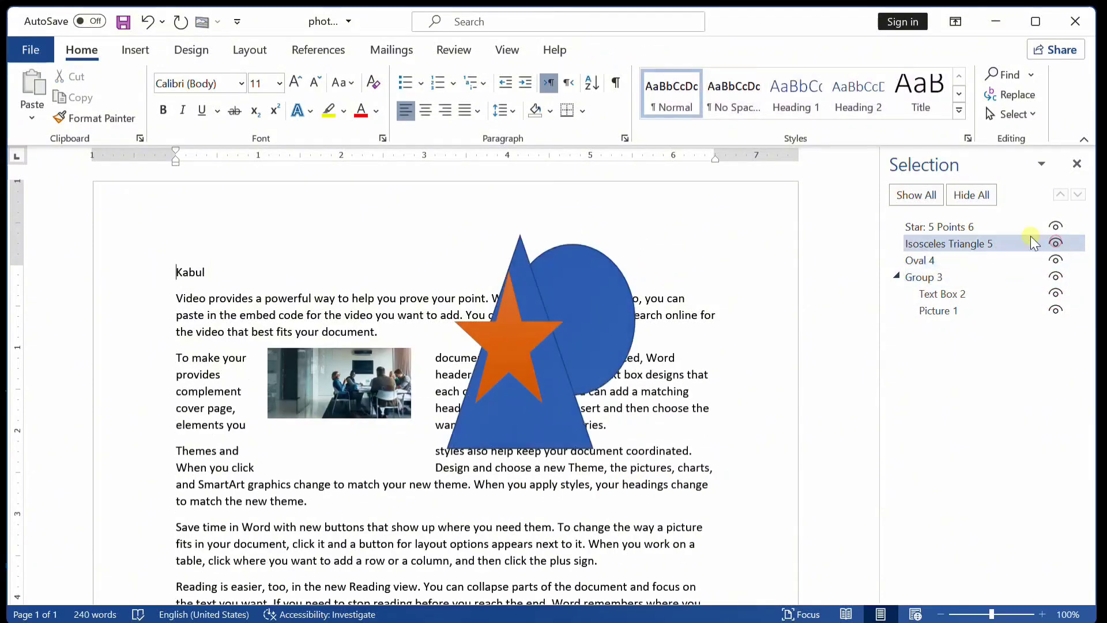
click(1077, 163)
Align the triangle to the left margin, and align it to the horizontal center between the margins.
click(662, 341)
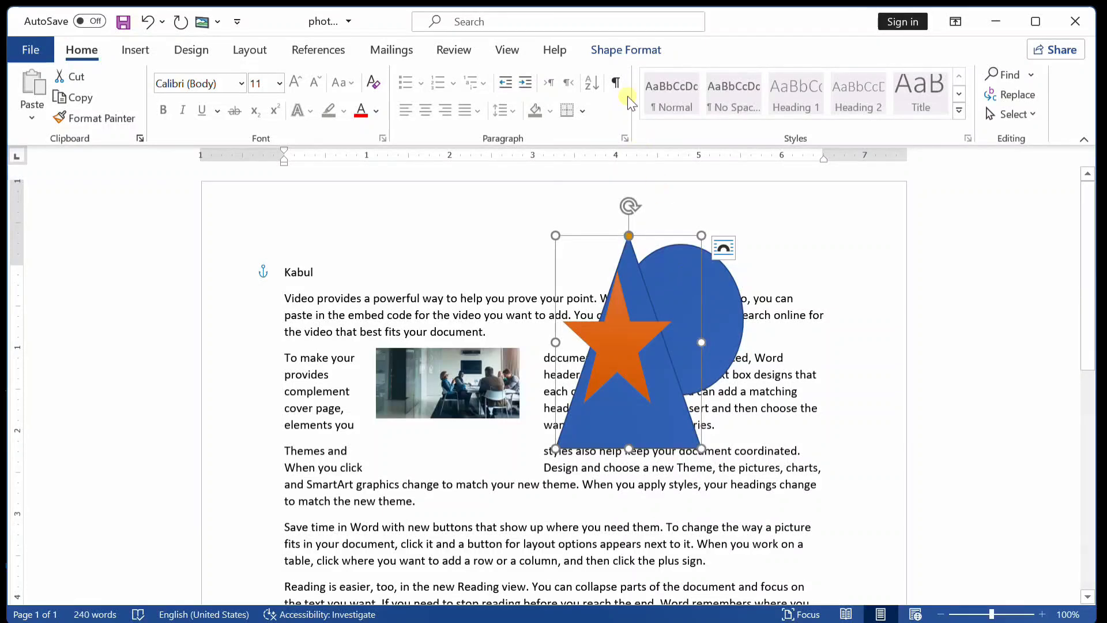
click(631, 52)
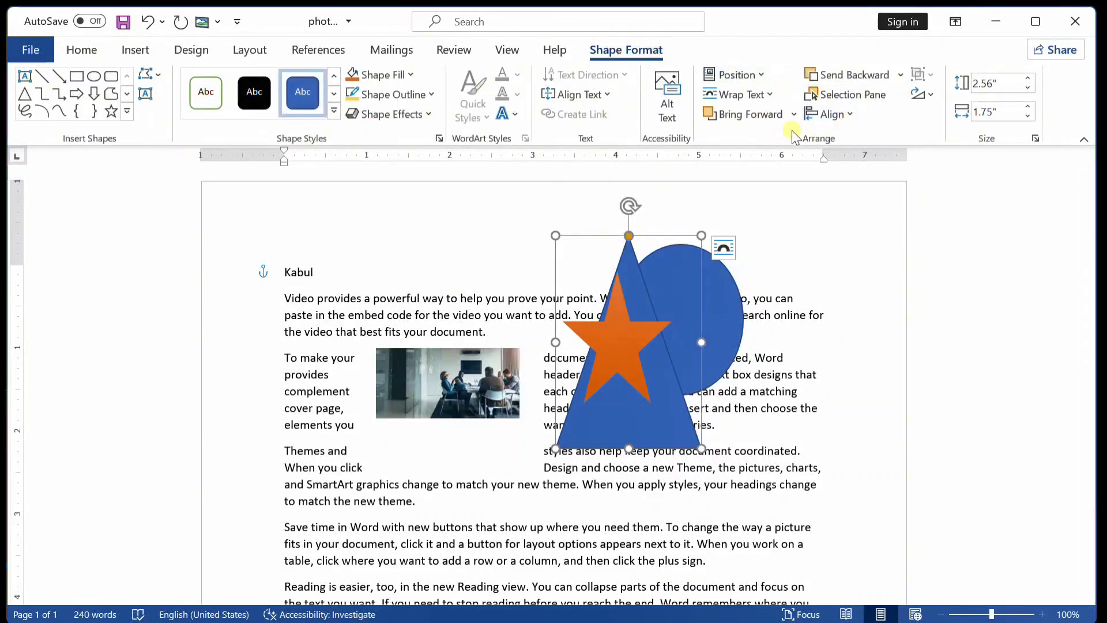
click(835, 114)
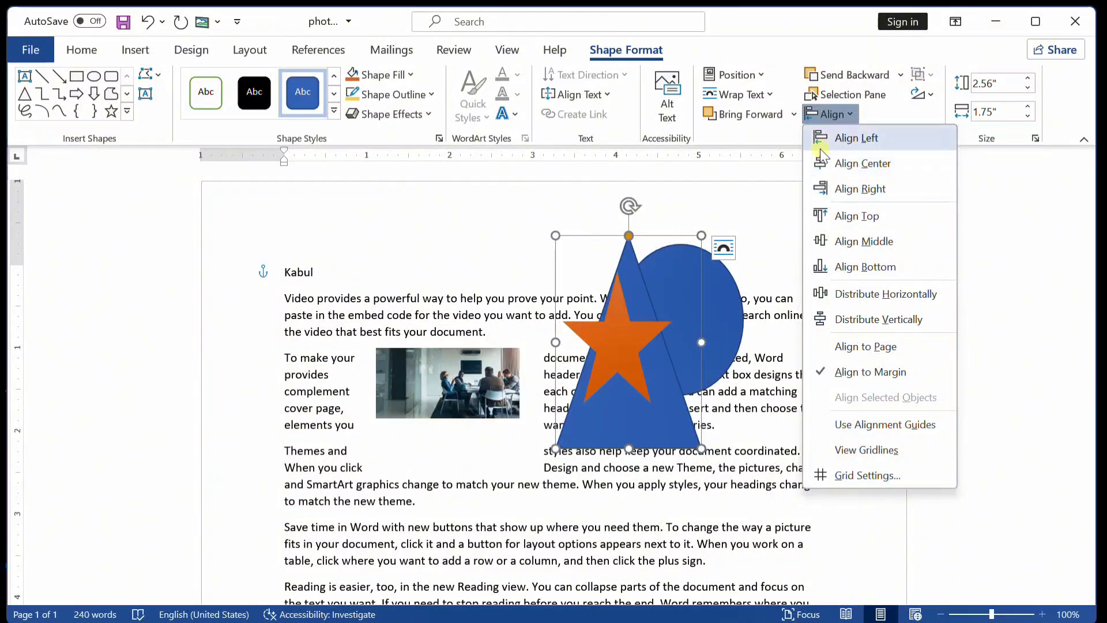
click(871, 138)
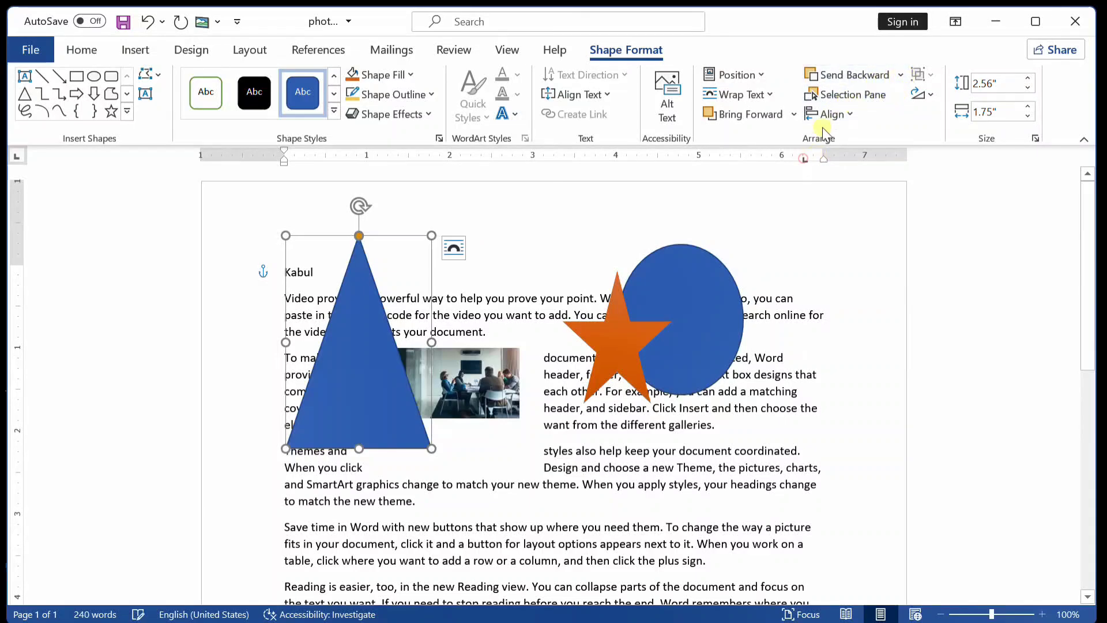
click(830, 114)
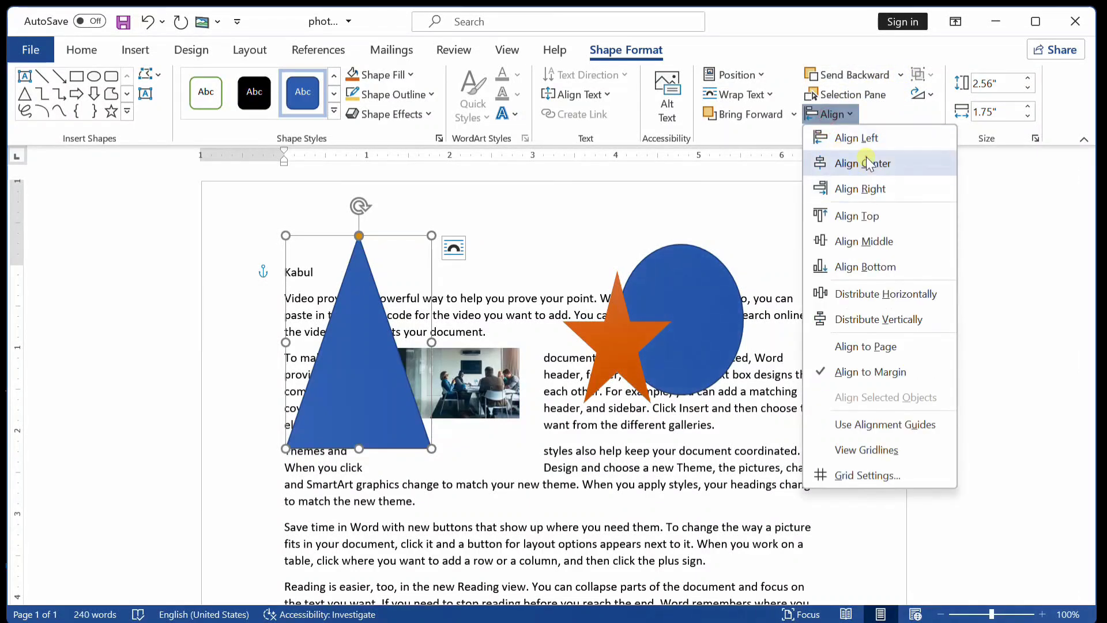
click(865, 163)
Align the triangle to the top margin, and align it to the vertical middle between the margins.
click(834, 113)
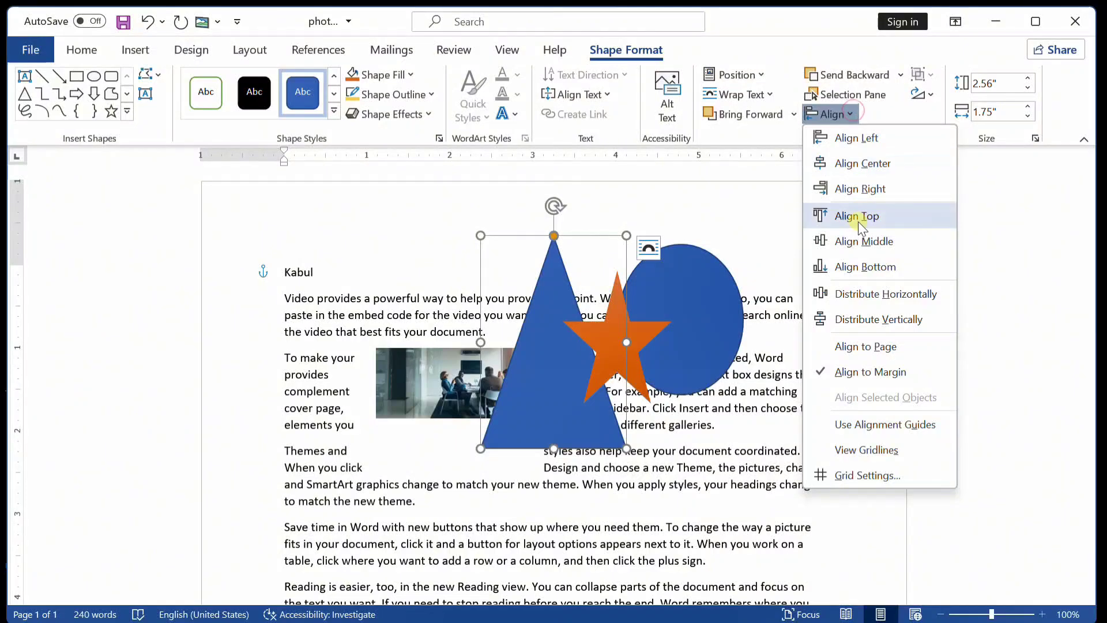
click(858, 216)
click(846, 116)
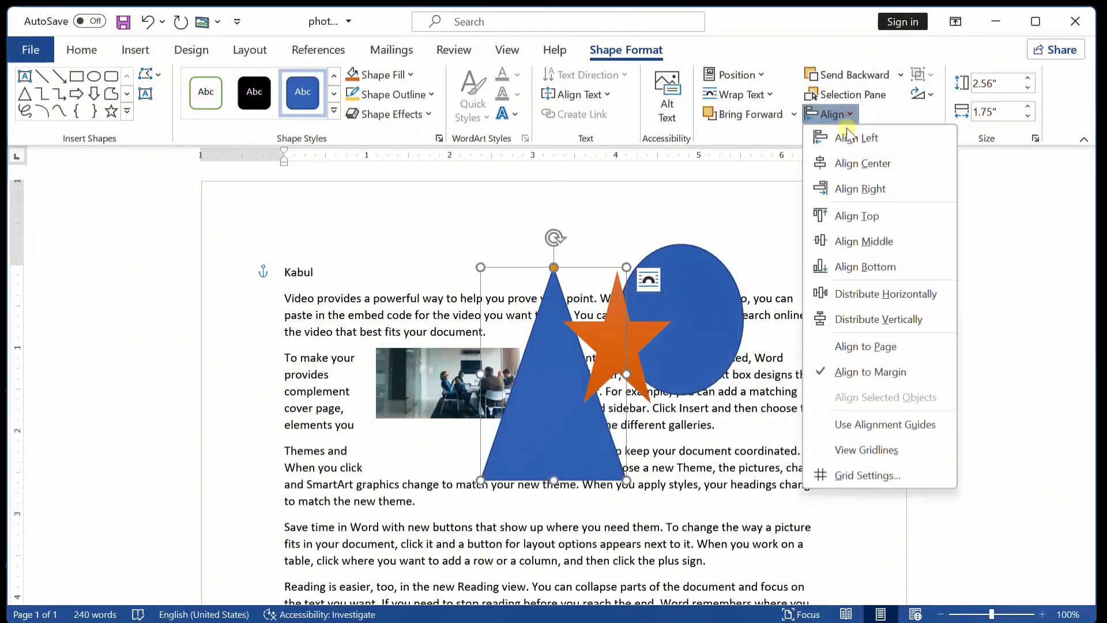
click(864, 240)
scroll(830, 181, down, 3)
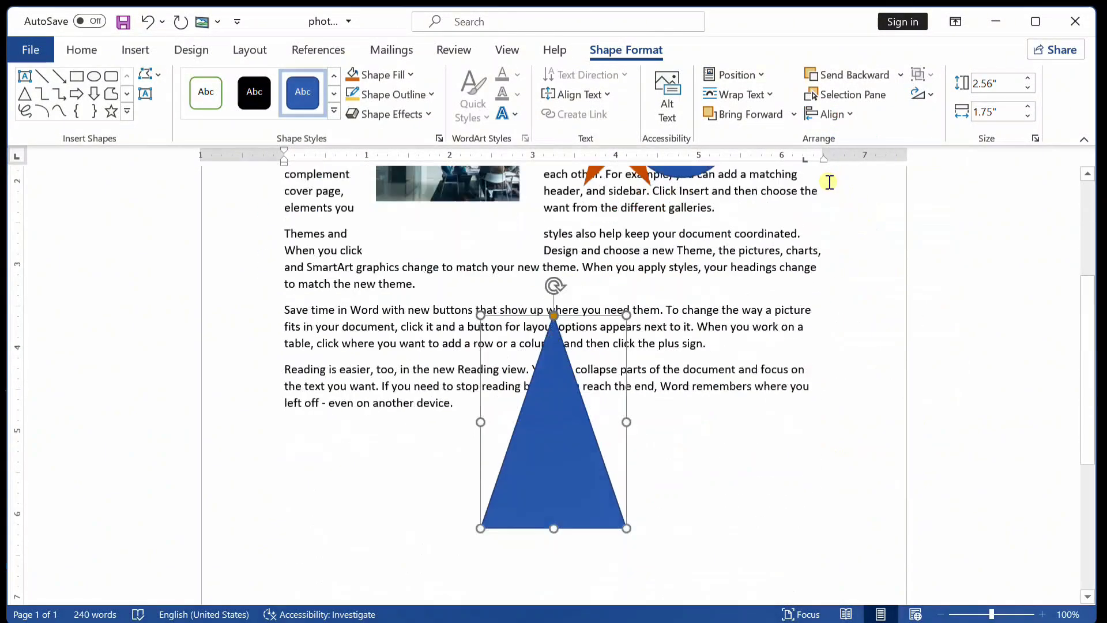
scroll(829, 182, down, 1)
click(843, 114)
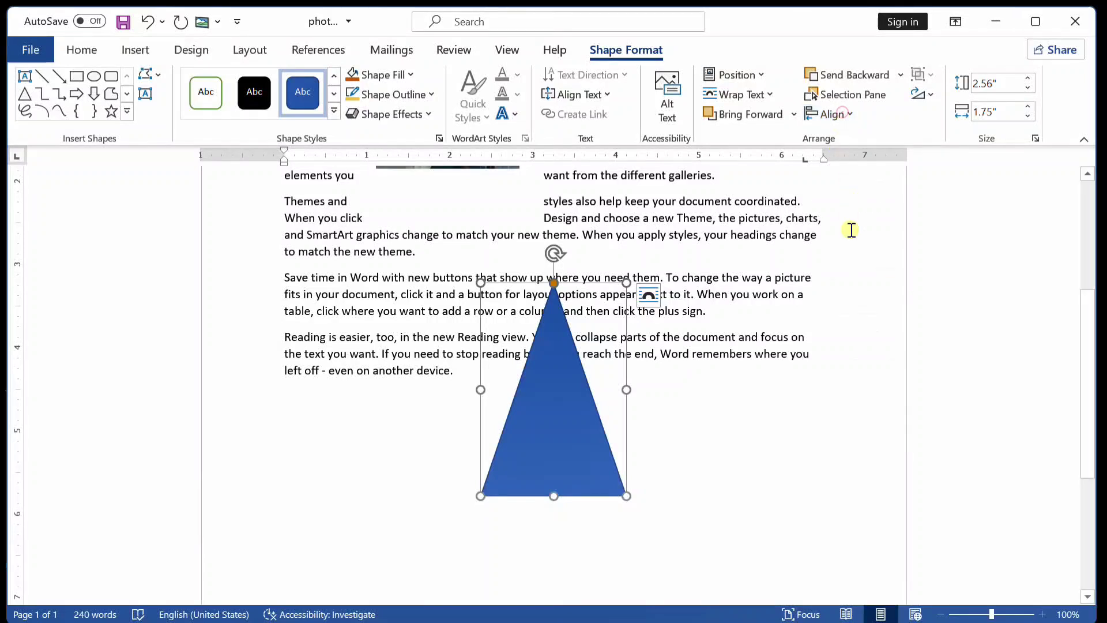
click(841, 117)
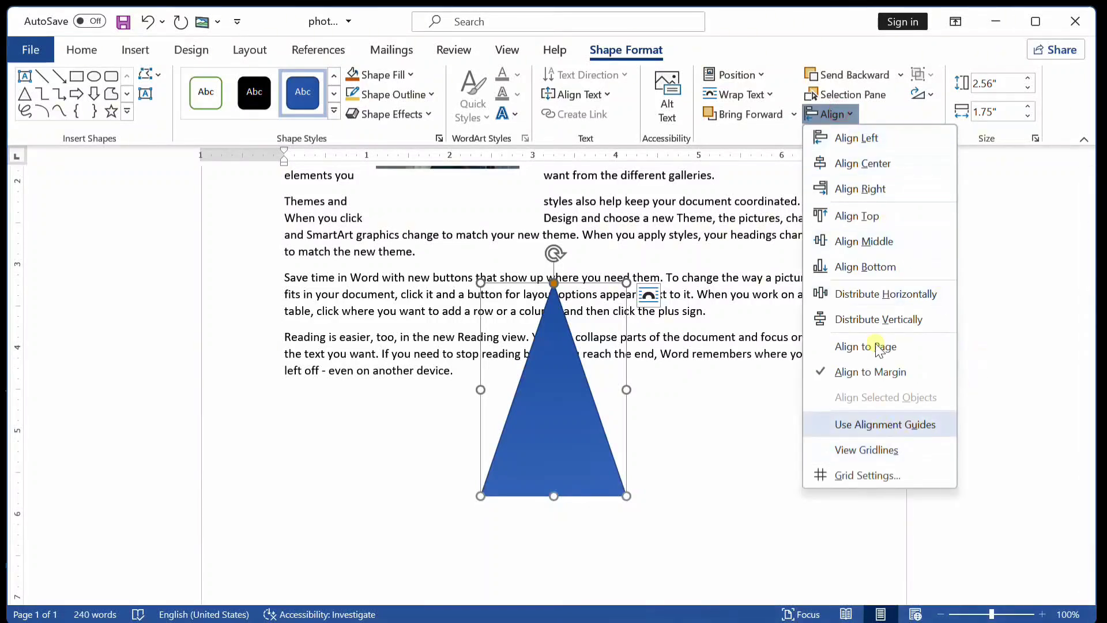
click(984, 220)
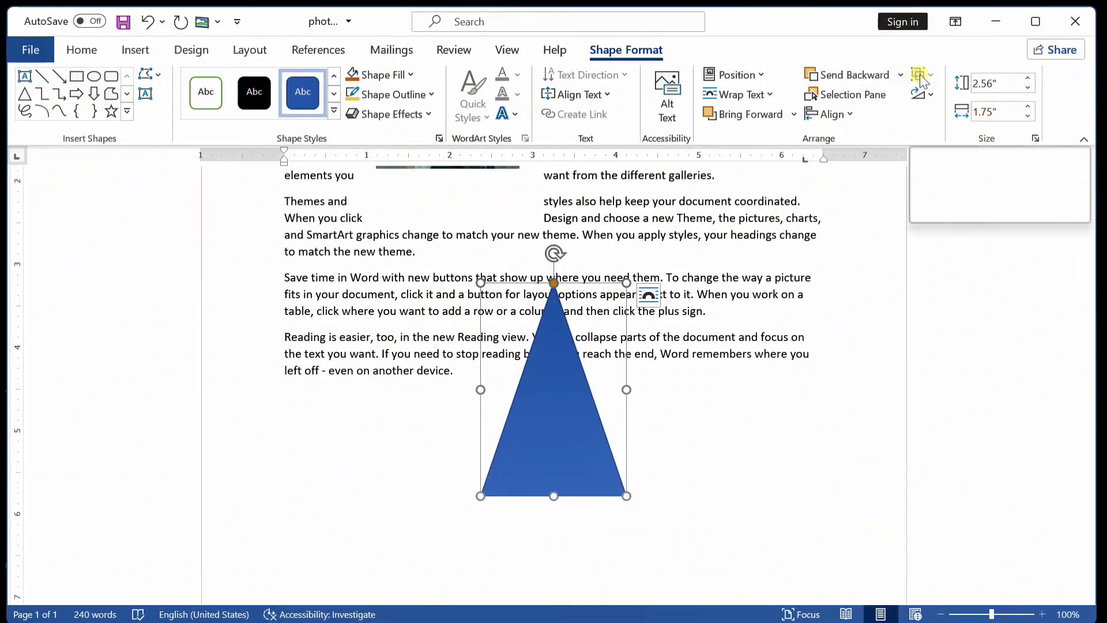
Move the triangle up between the meeting picture and the star, overlapping the star's left edge.
scroll(750, 369, up, 2)
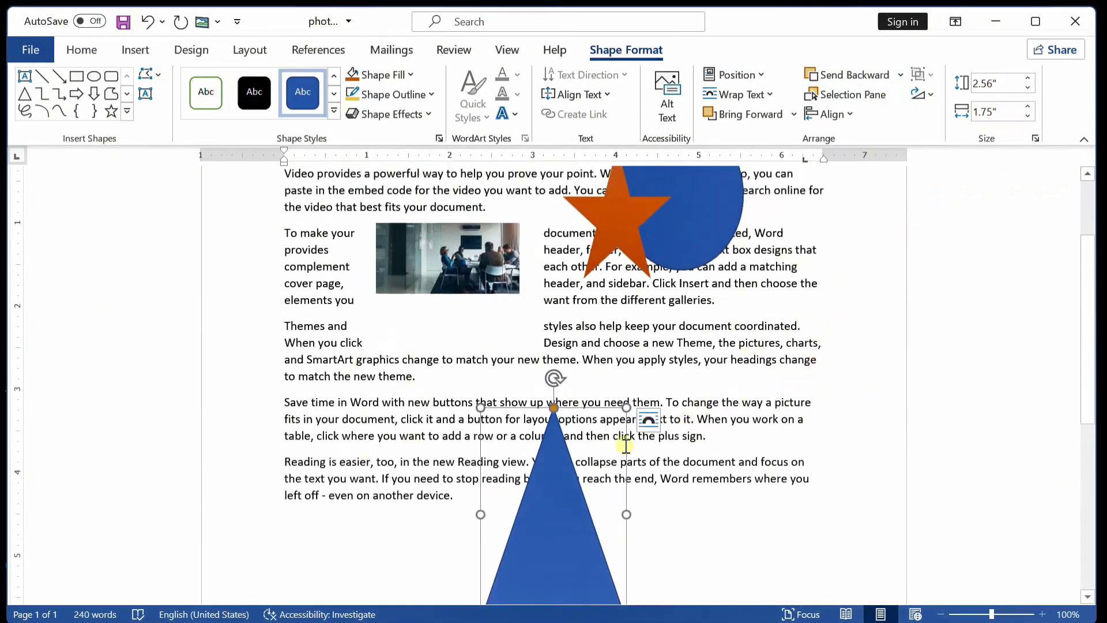
drag(559, 494, 690, 331)
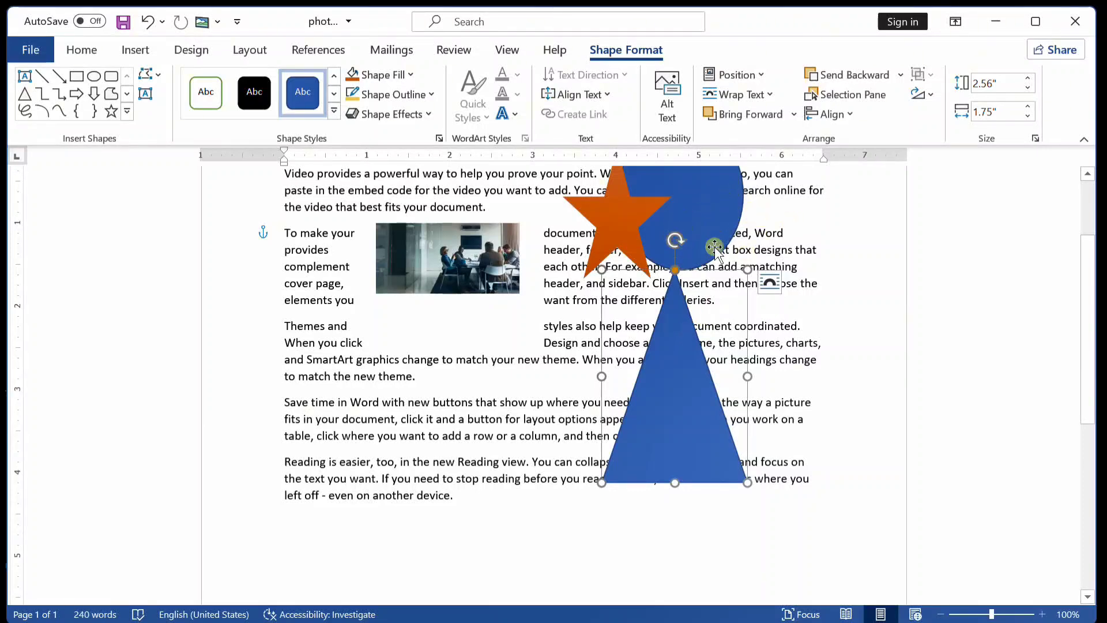
drag(676, 304, 554, 206)
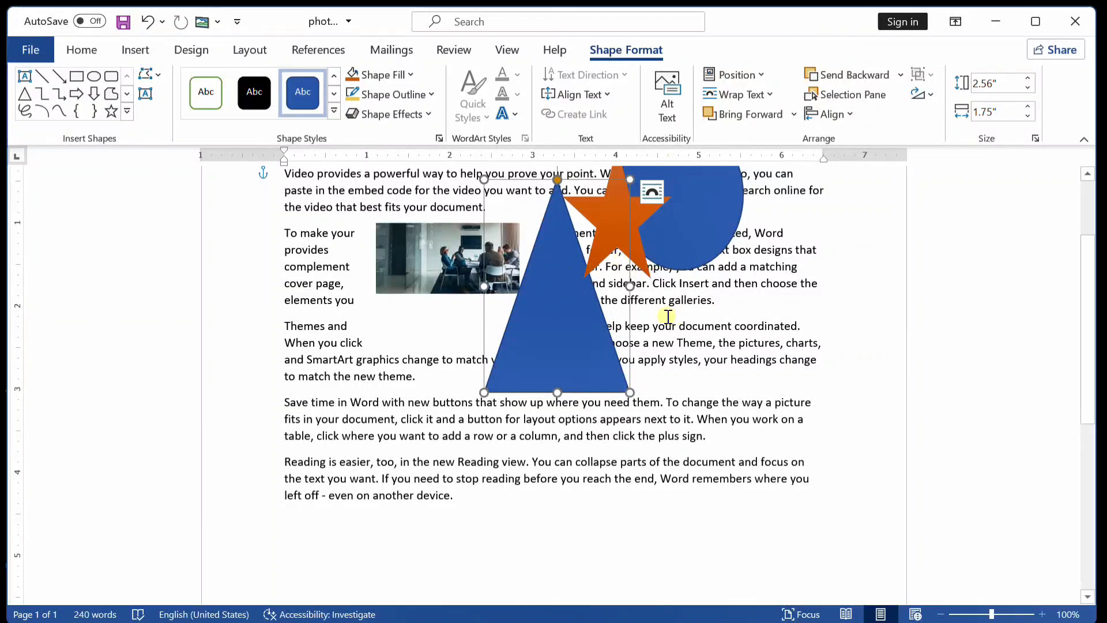
Select the star, the triangle and the oval together and group them.
click(640, 208)
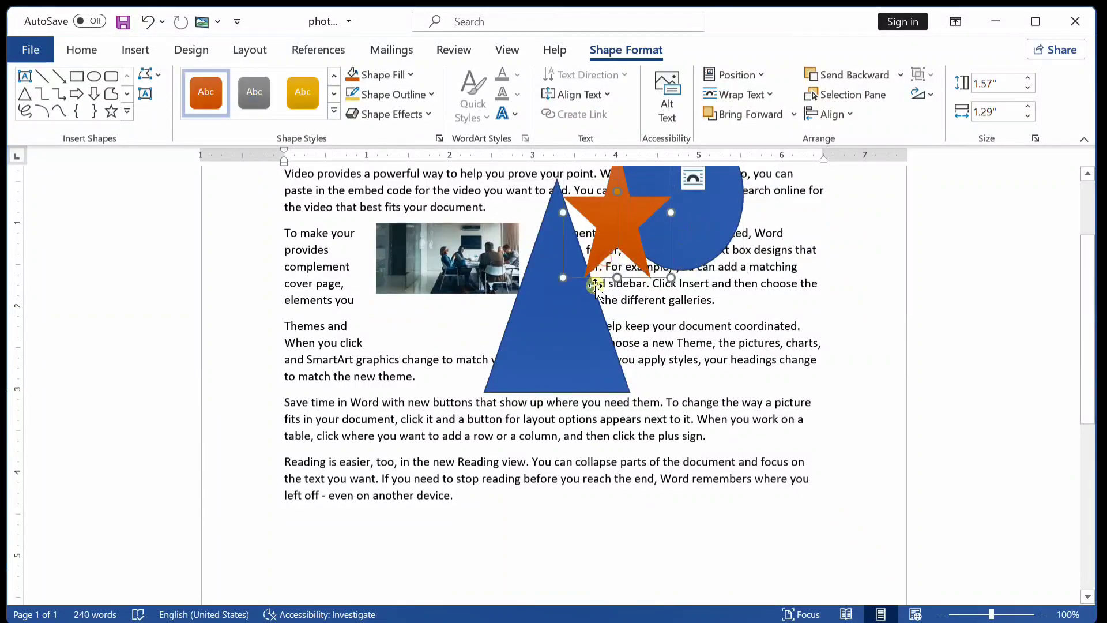
click(547, 312)
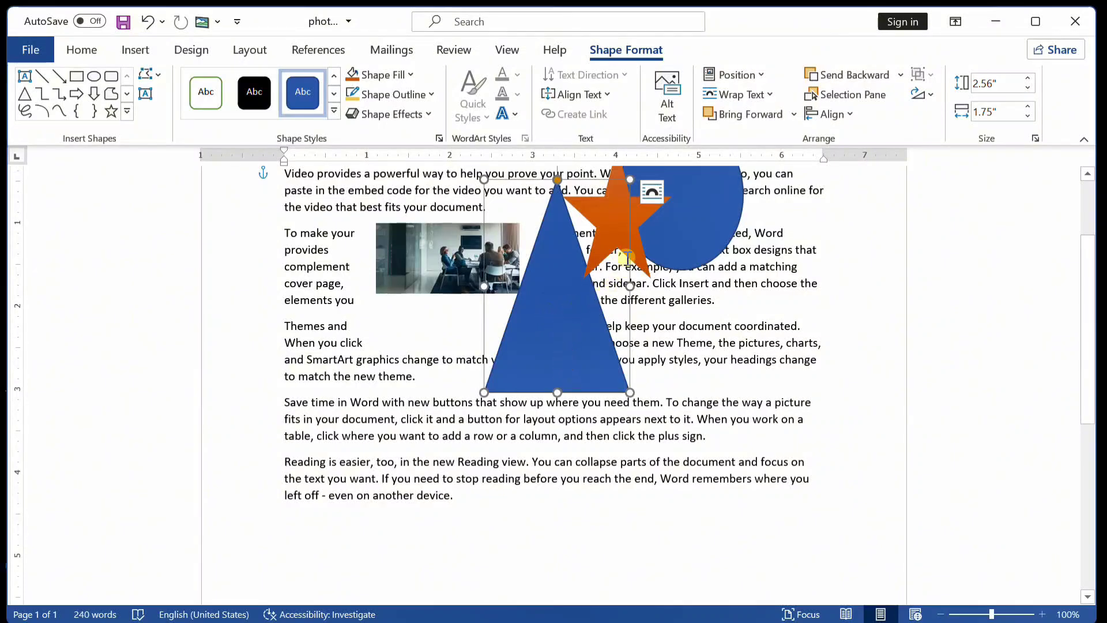
click(650, 217)
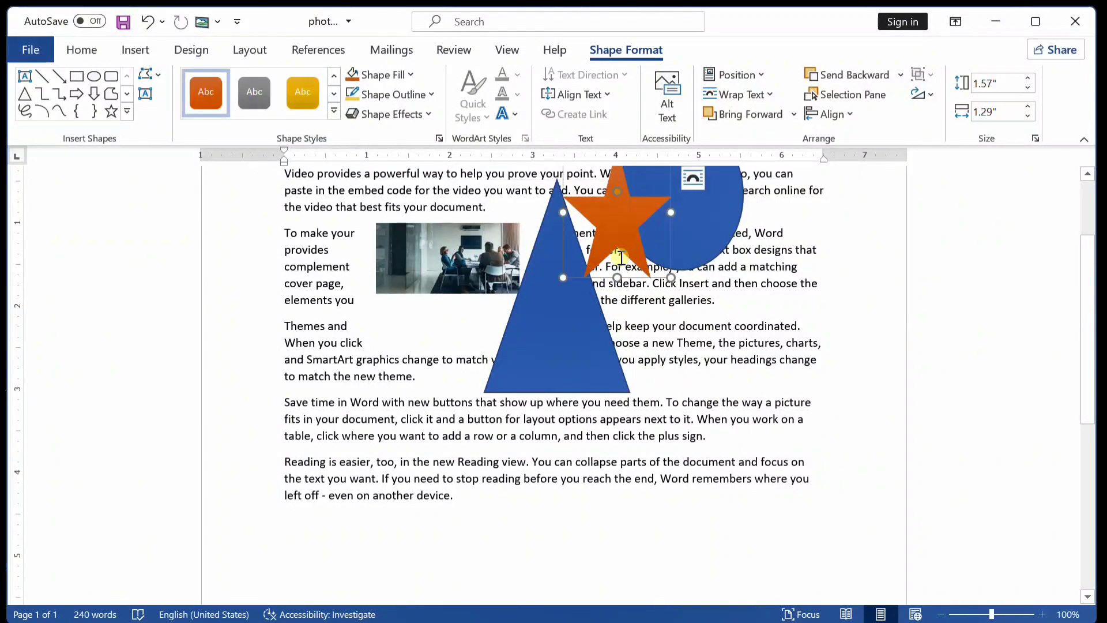
shift+click(559, 292)
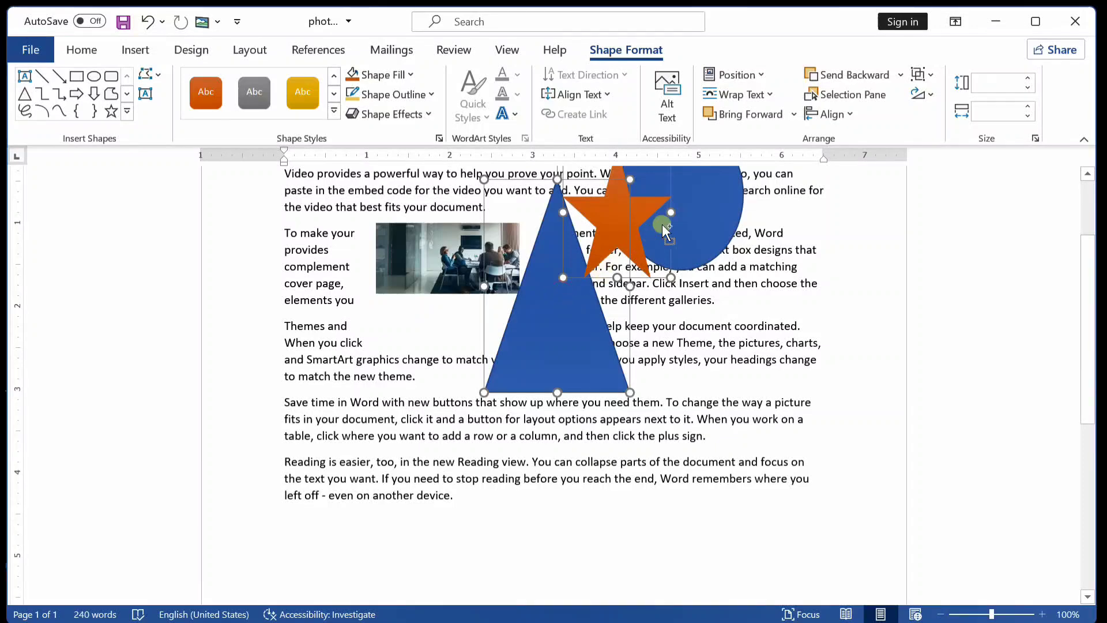
shift+click(664, 221)
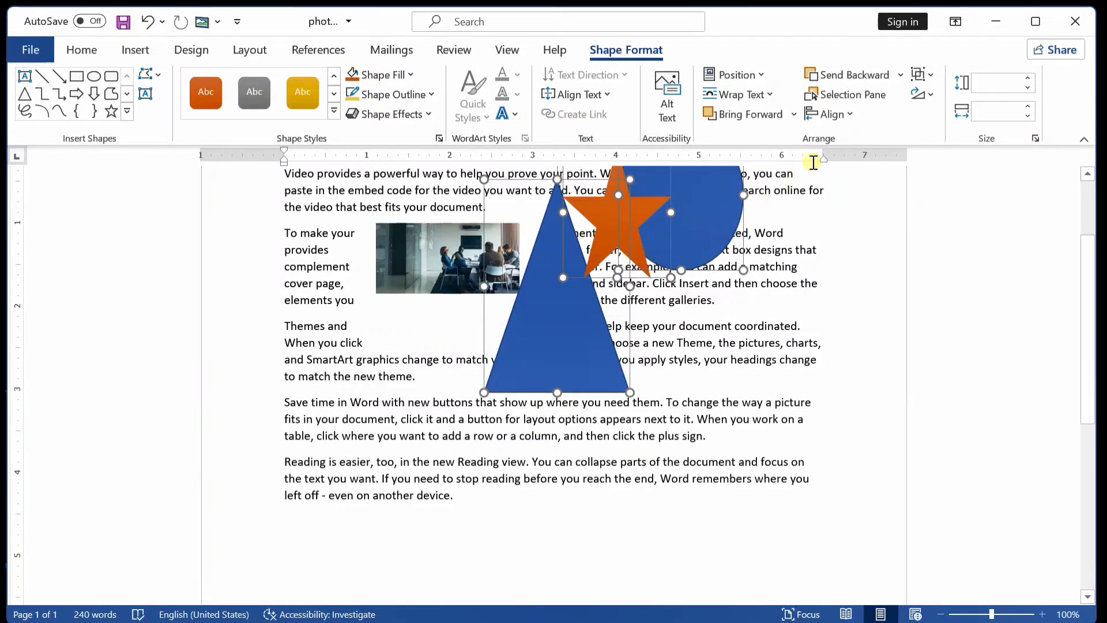
click(923, 79)
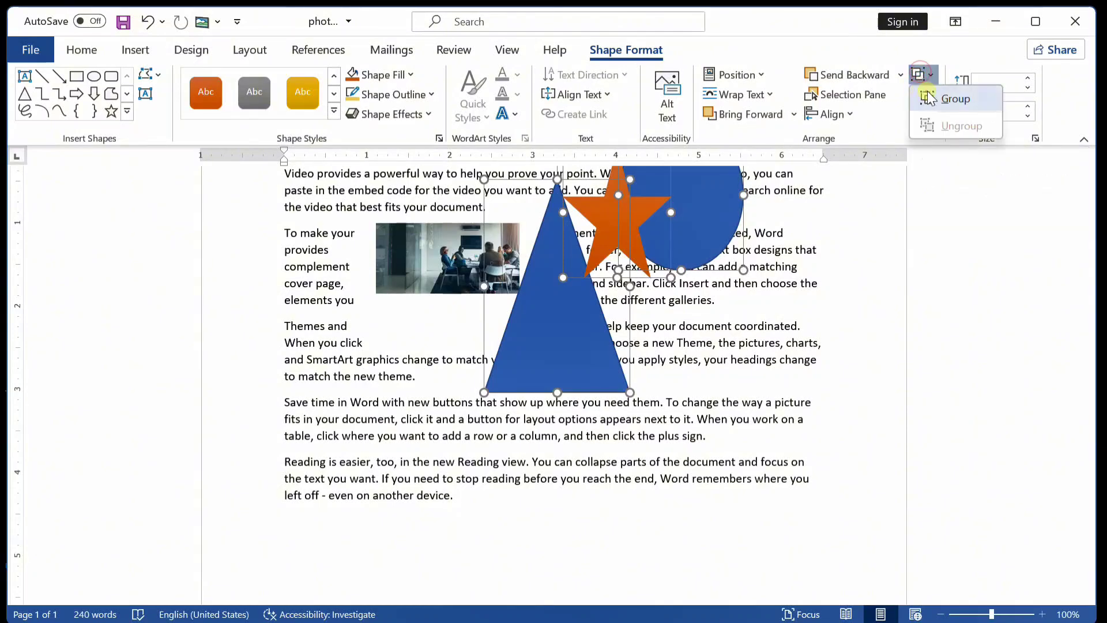
click(950, 96)
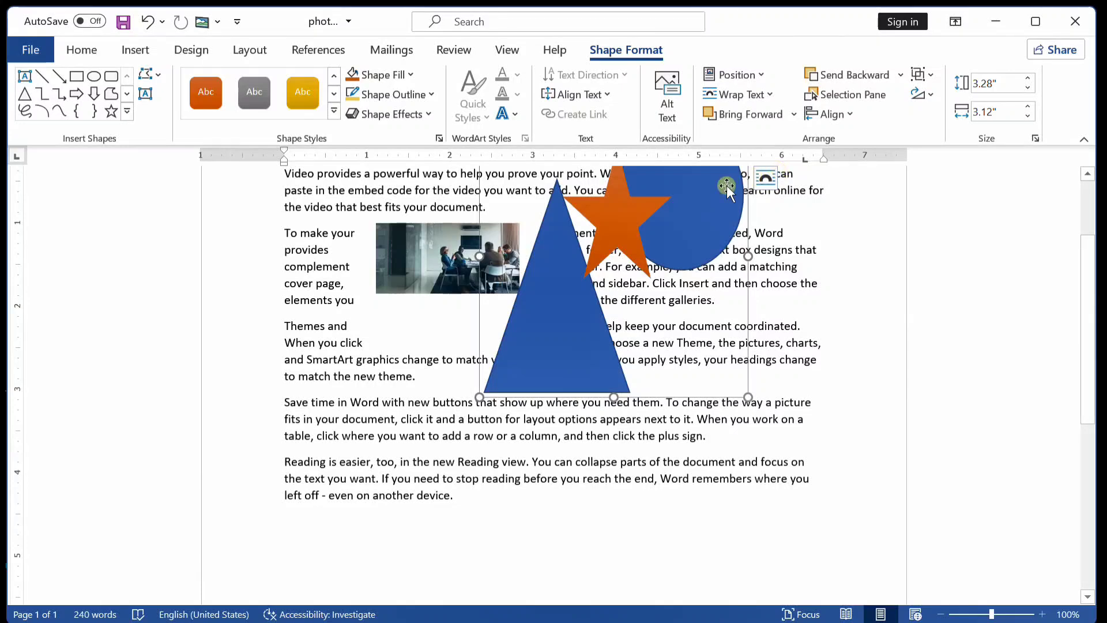
Move the group of shapes down and to the right as one object, and ungroup it.
drag(715, 178, 799, 234)
click(930, 80)
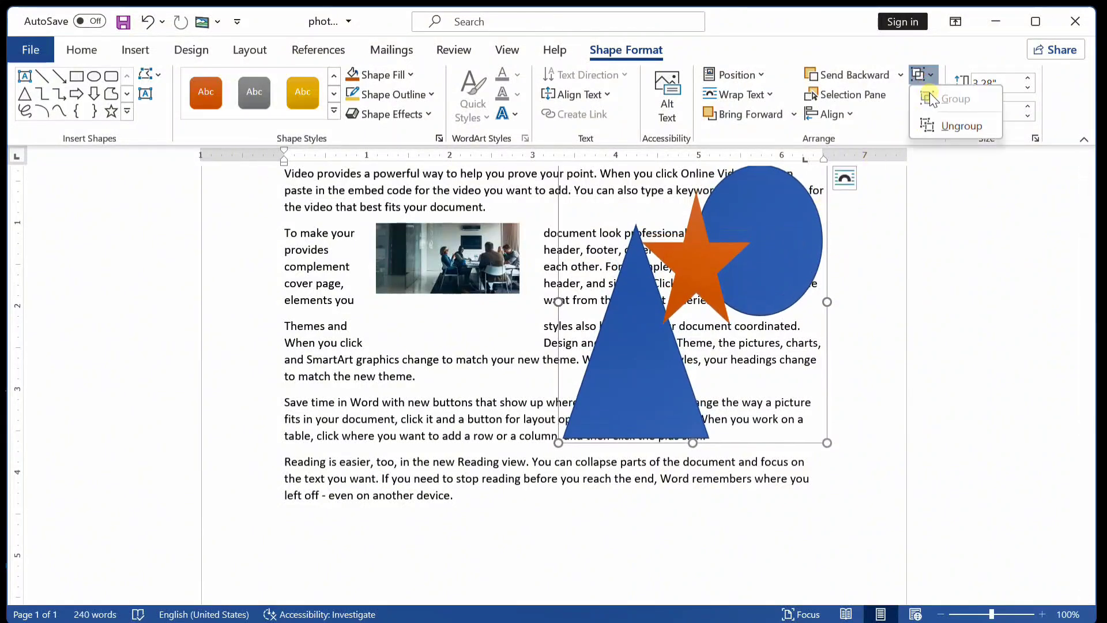
click(930, 126)
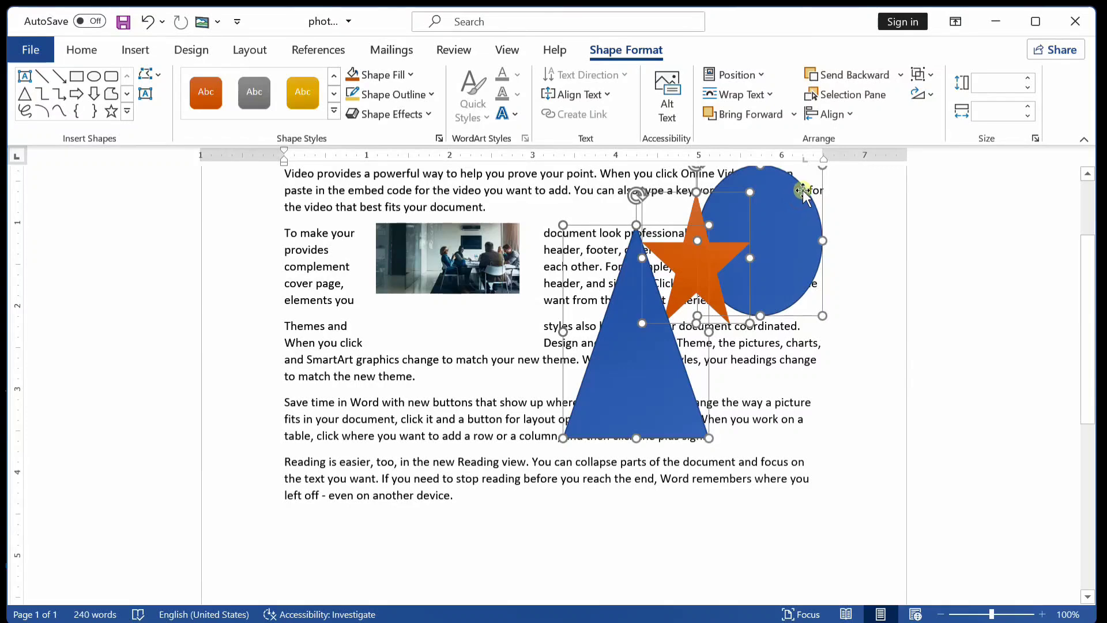
Move the triangle slightly left and up, and move the star down over the oval's lower-left edge.
click(595, 296)
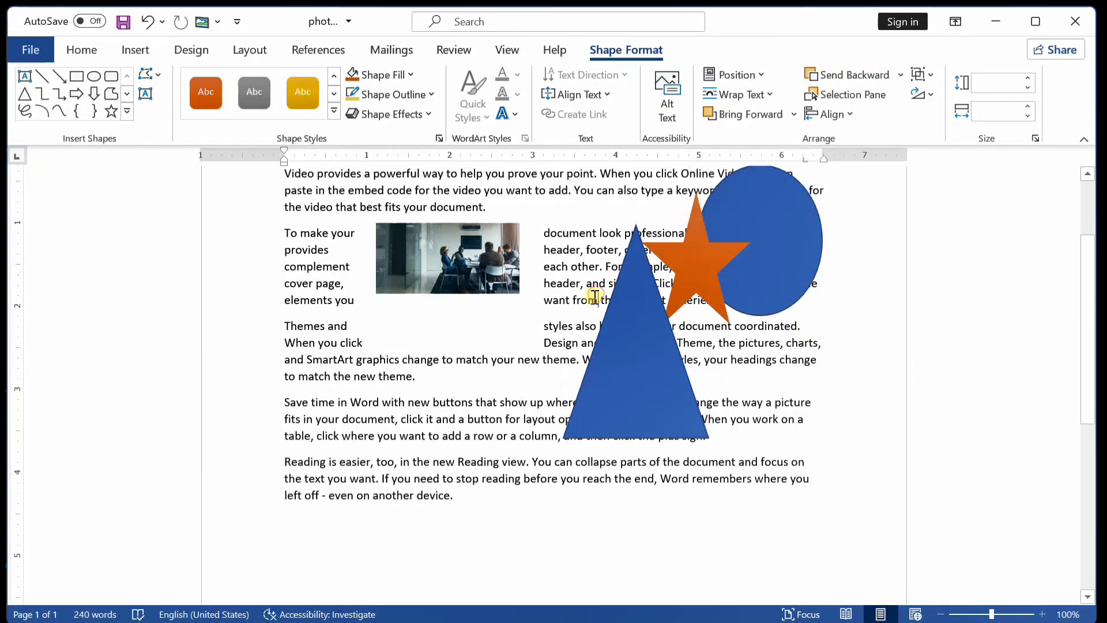
drag(611, 307, 576, 295)
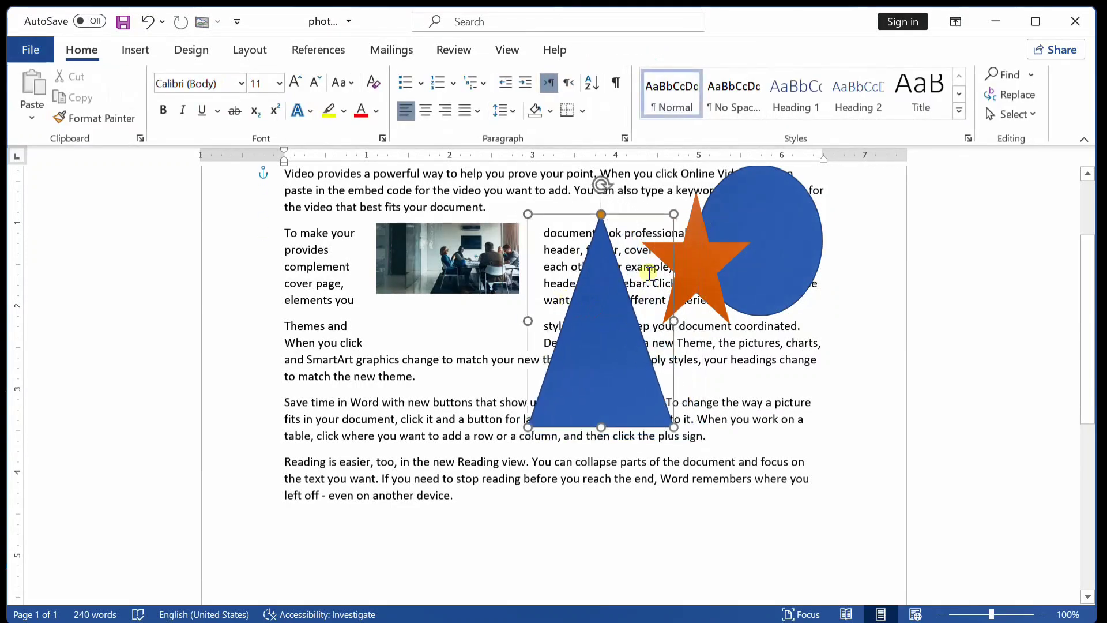
drag(701, 265, 725, 355)
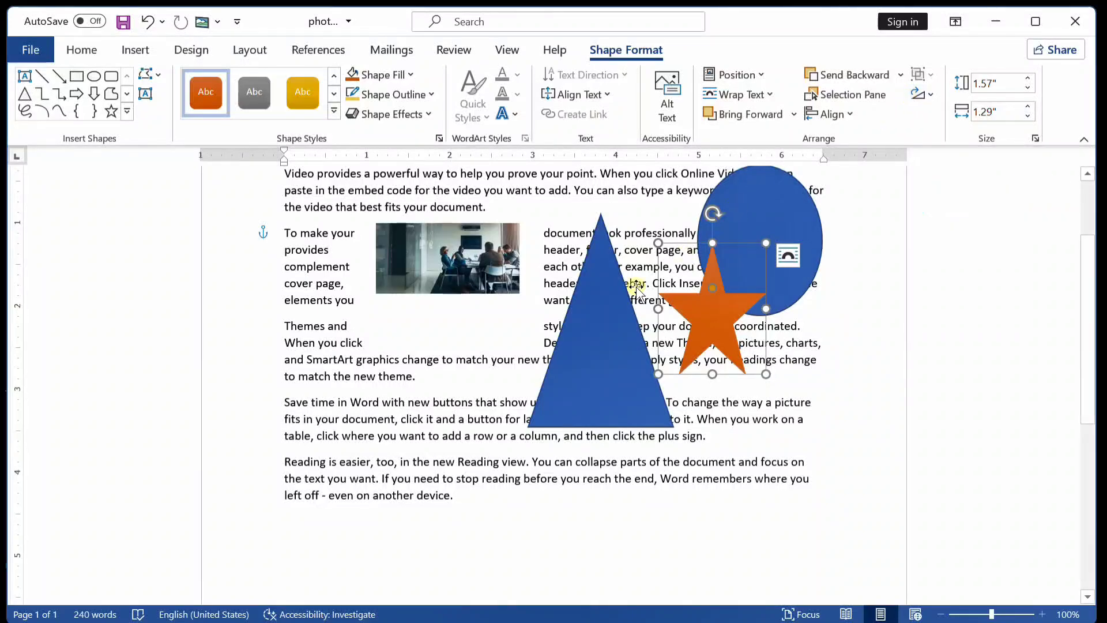
Review the triangle's size and rotation settings in the Layout dialog, and close it without changes.
click(577, 318)
click(921, 94)
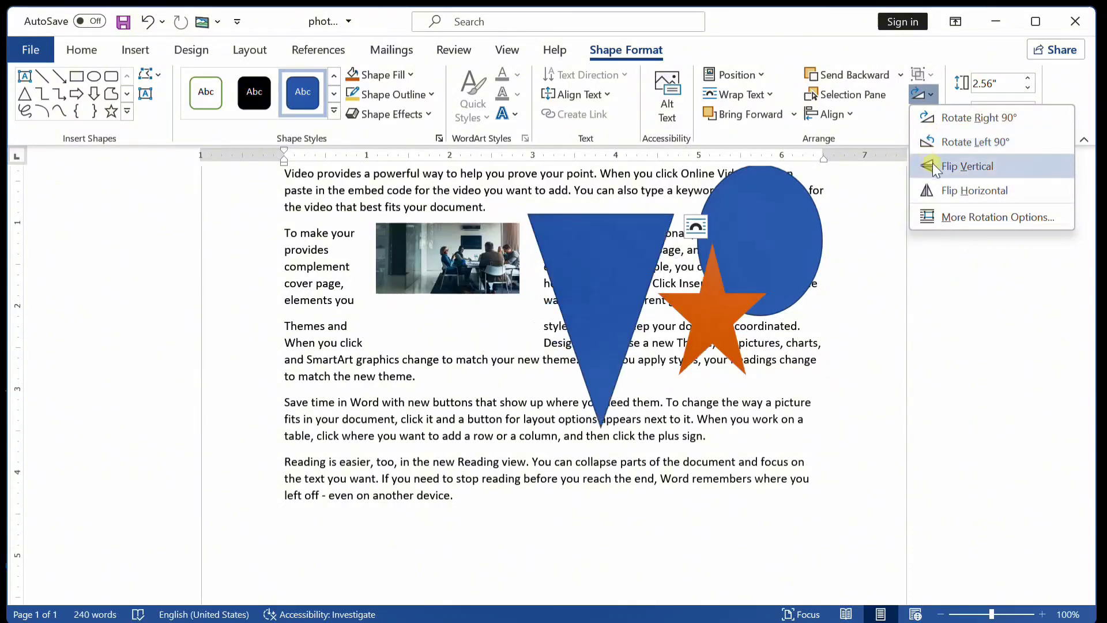
click(964, 217)
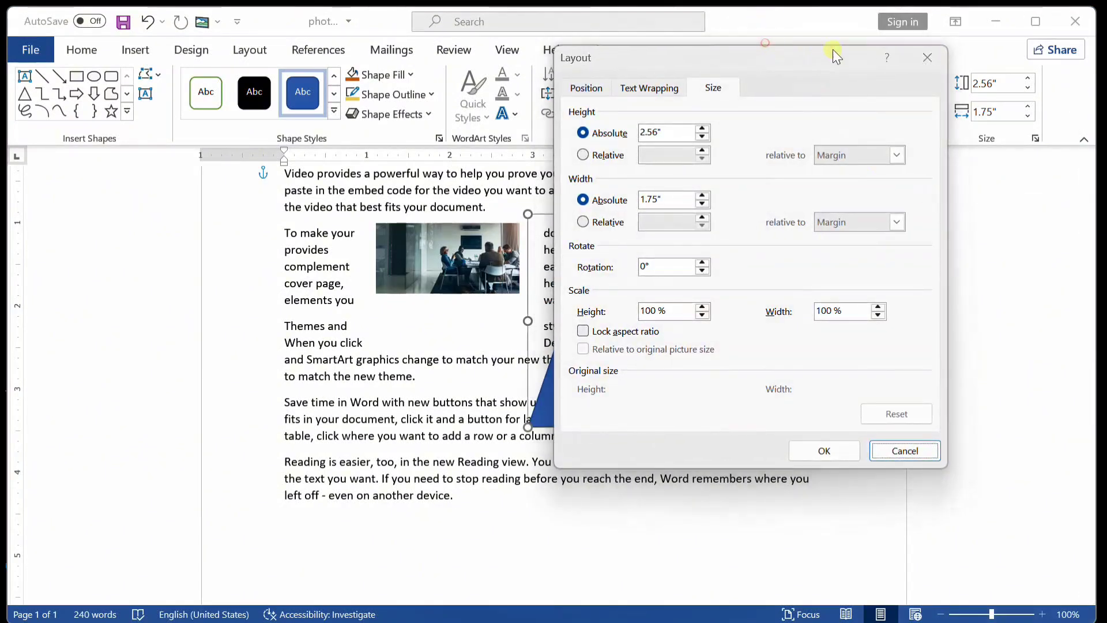
drag(794, 50, 875, 53)
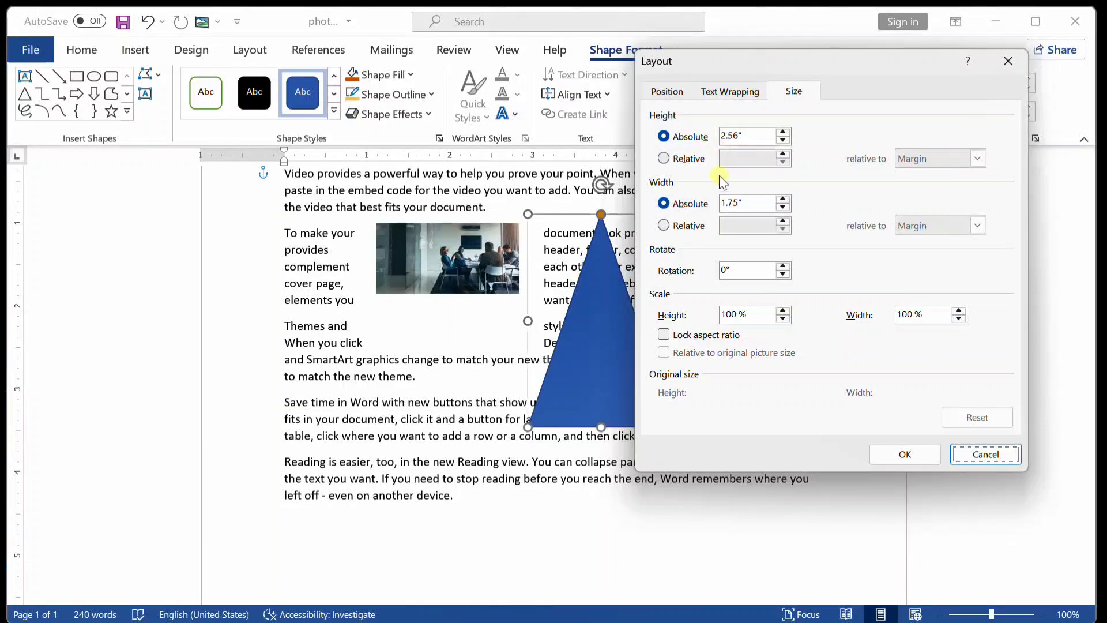
click(1008, 60)
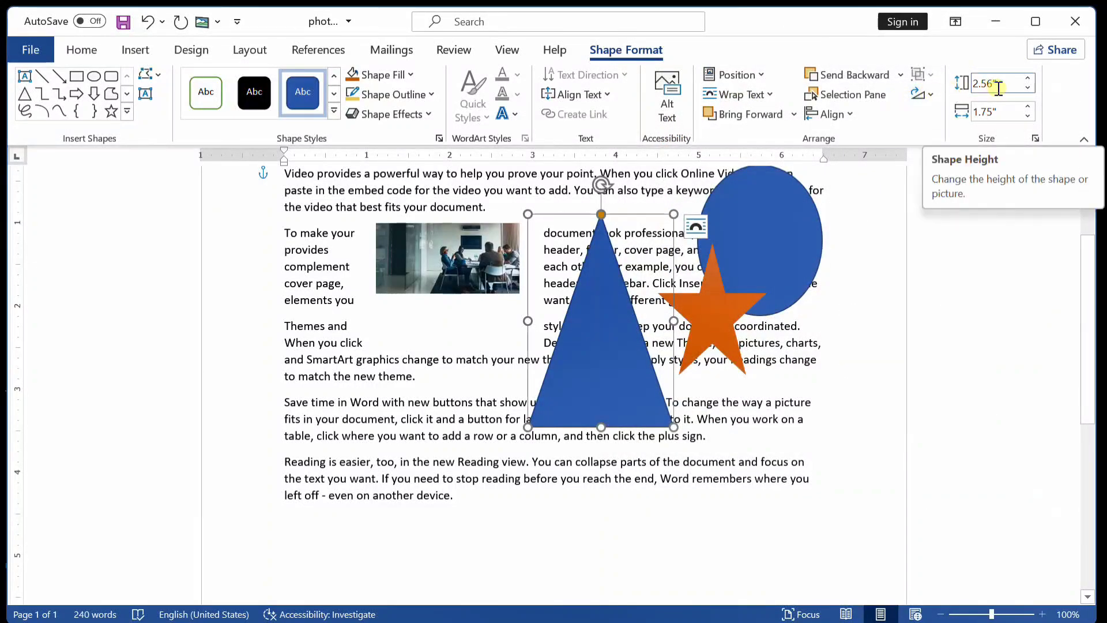
Try different heights for the triangle and set its height to 2.4".
click(1028, 78)
click(1028, 77)
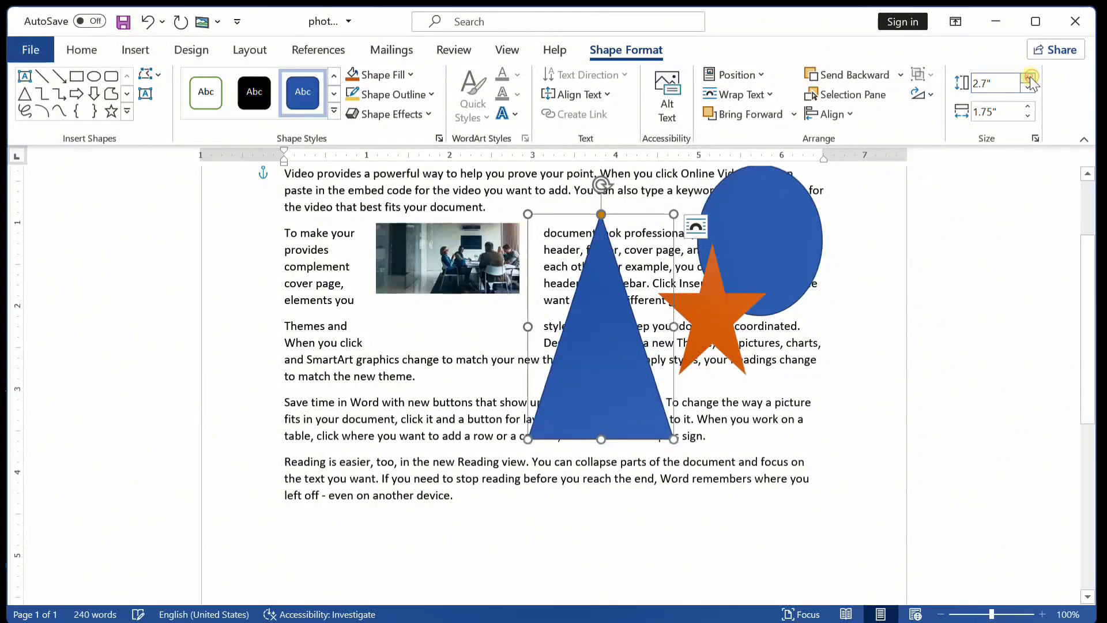
click(1028, 78)
click(1028, 88)
click(1028, 88)
click(1027, 88)
click(1028, 87)
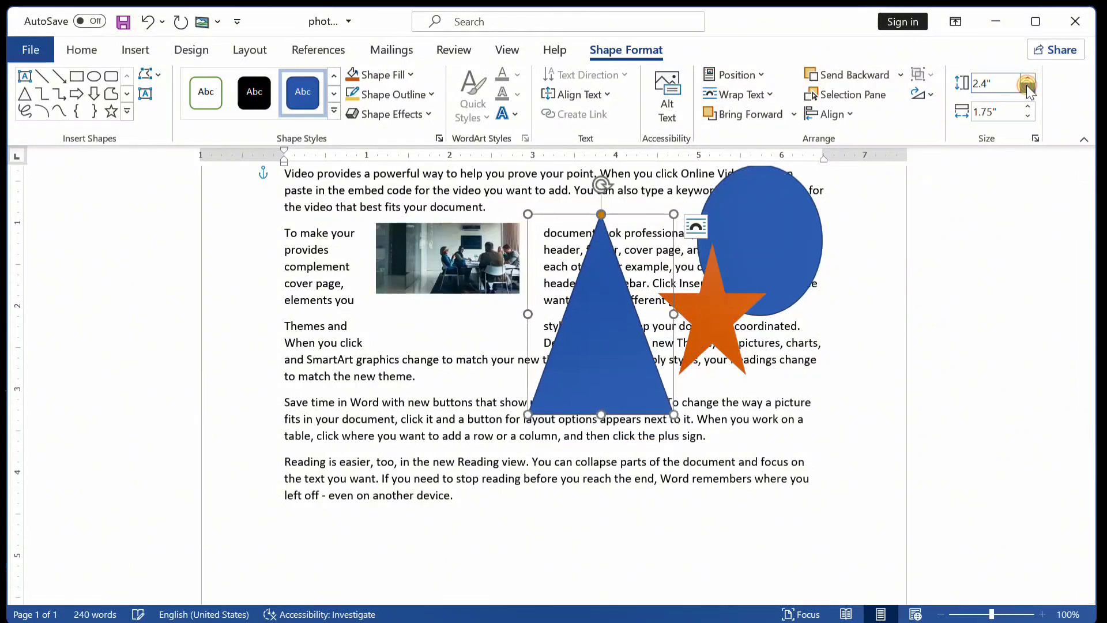
Adjust the triangle's width, settle on 1.5", and deselect the shape.
click(1028, 115)
click(1028, 115)
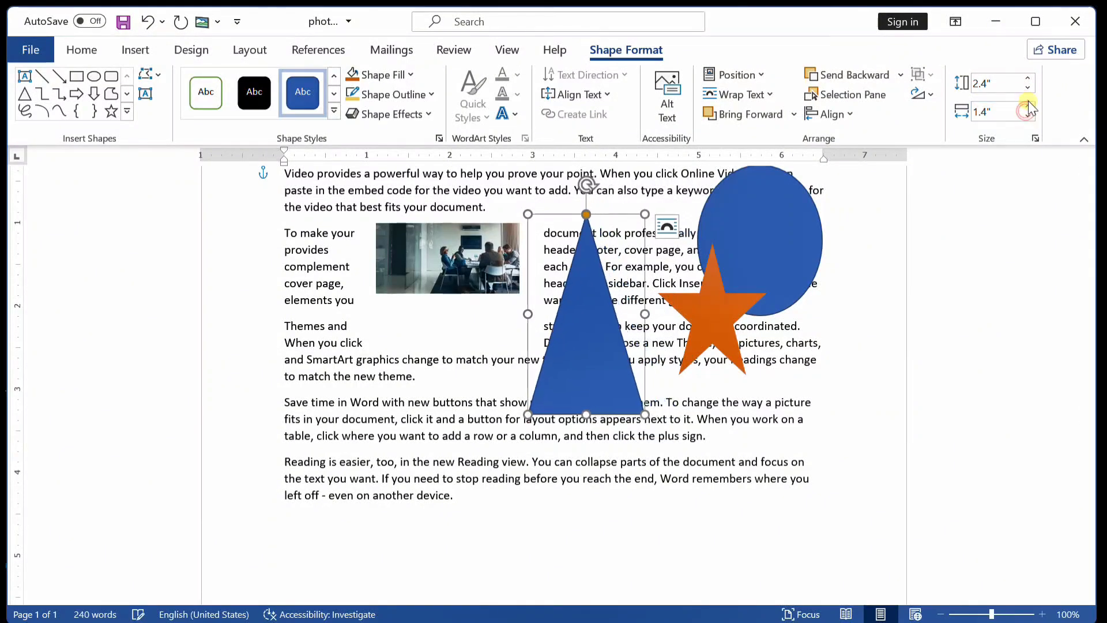
click(1028, 116)
click(1029, 105)
click(1028, 105)
click(1027, 115)
click(1028, 116)
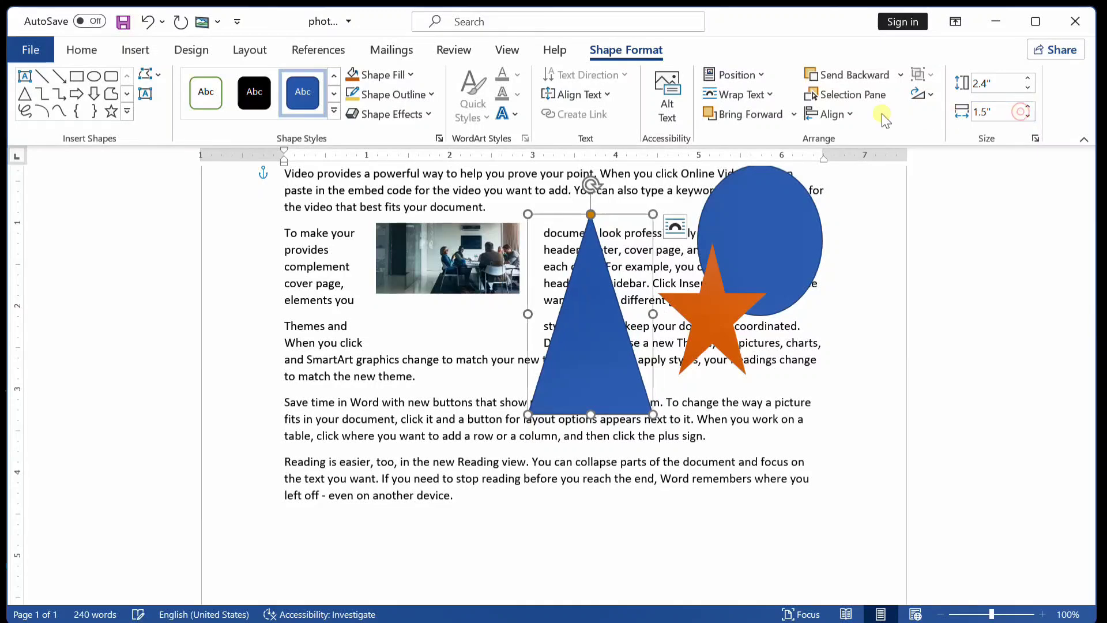
key(Escape)
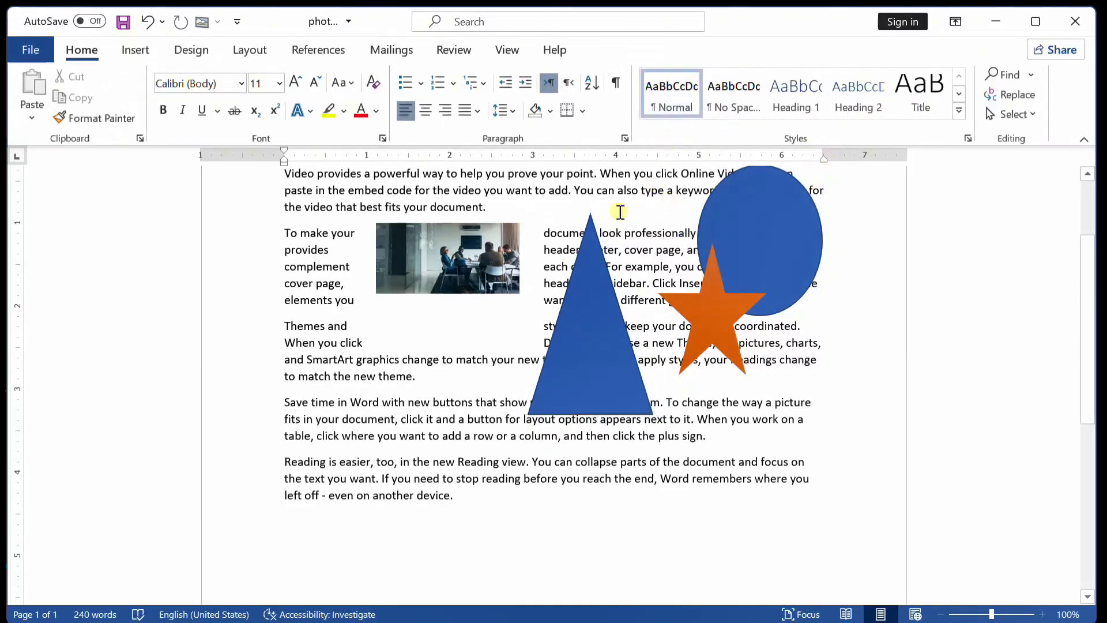
Select the meeting-room photo and compare its picture formatting tools with its shape formatting tools.
click(480, 239)
click(742, 50)
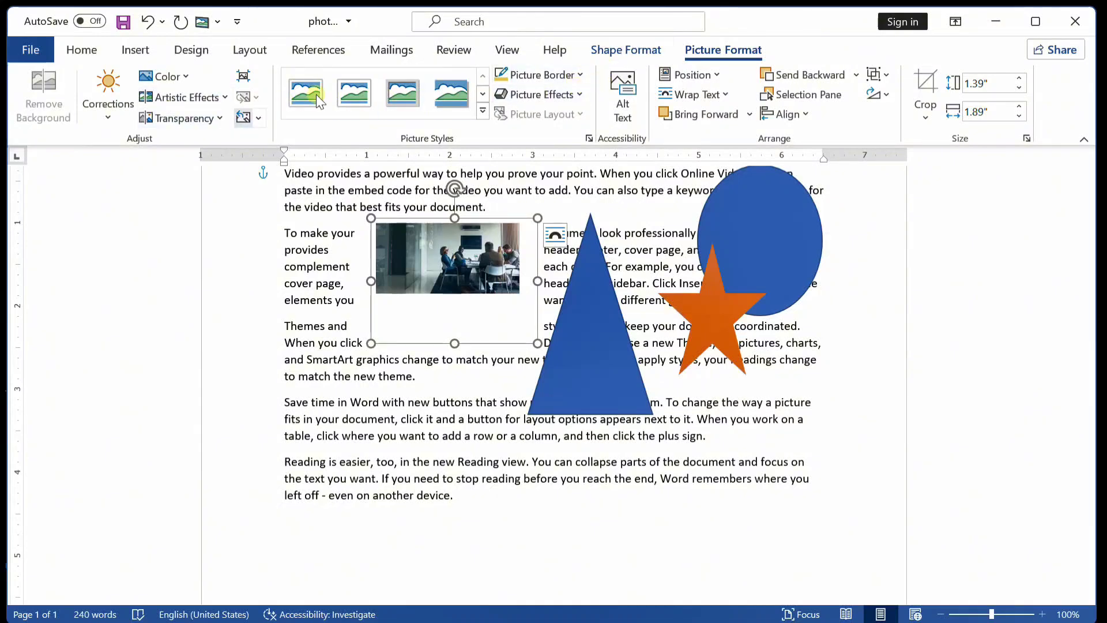
click(644, 54)
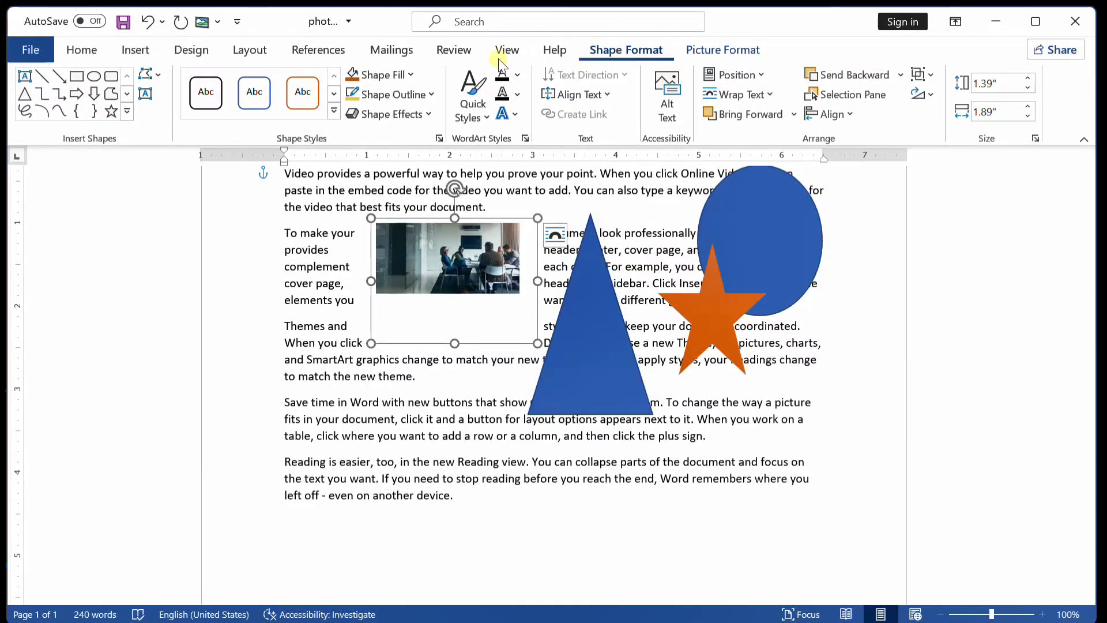
Draw a second triangle about 1.99" high and 1.44" wide over the left part of the meeting-room photo.
click(127, 111)
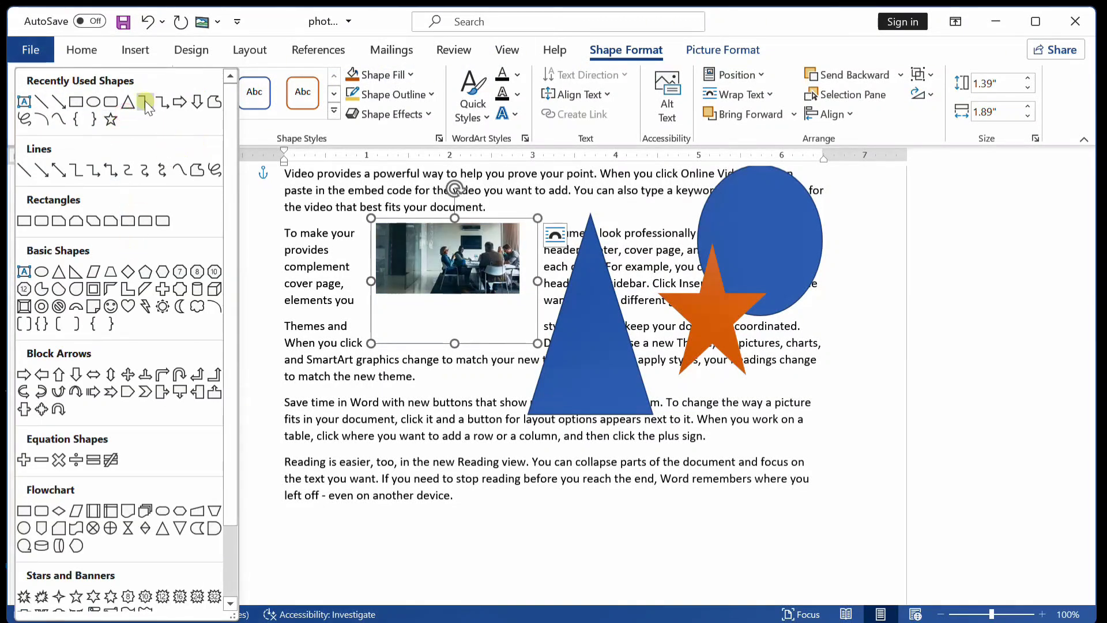
click(128, 102)
drag(345, 226, 465, 392)
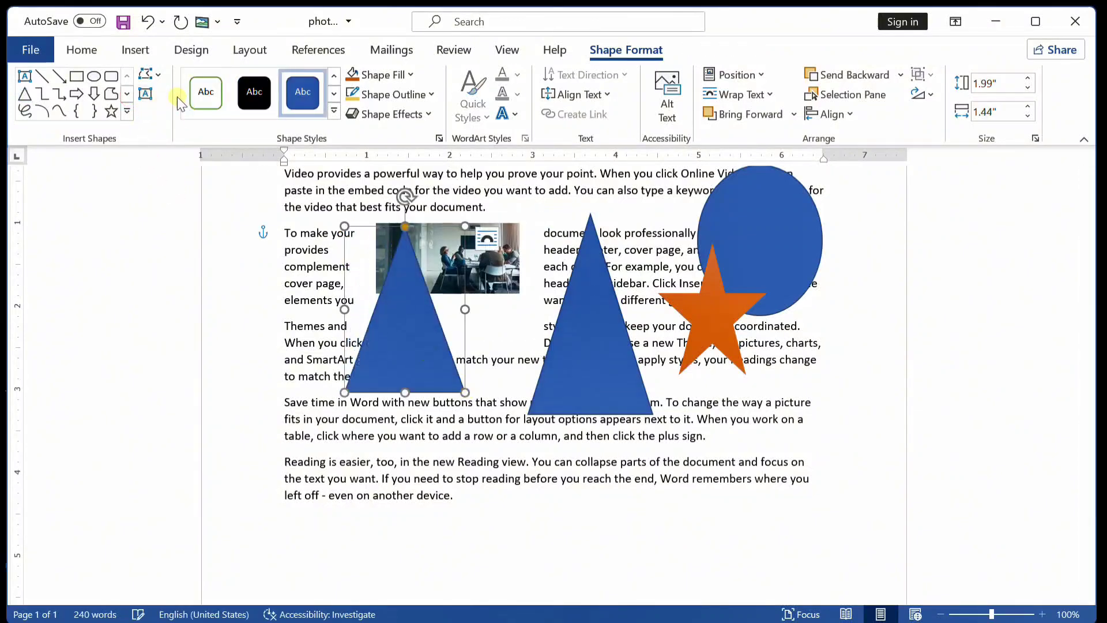
Look through the gallery of insertable shapes, and close it without inserting anything.
click(136, 50)
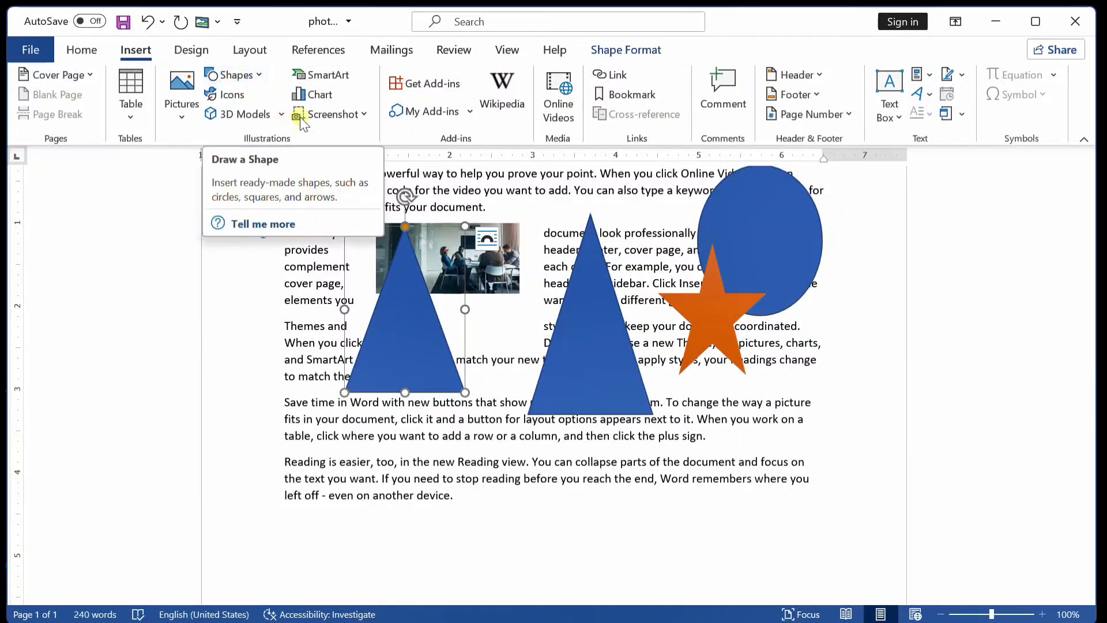
click(254, 75)
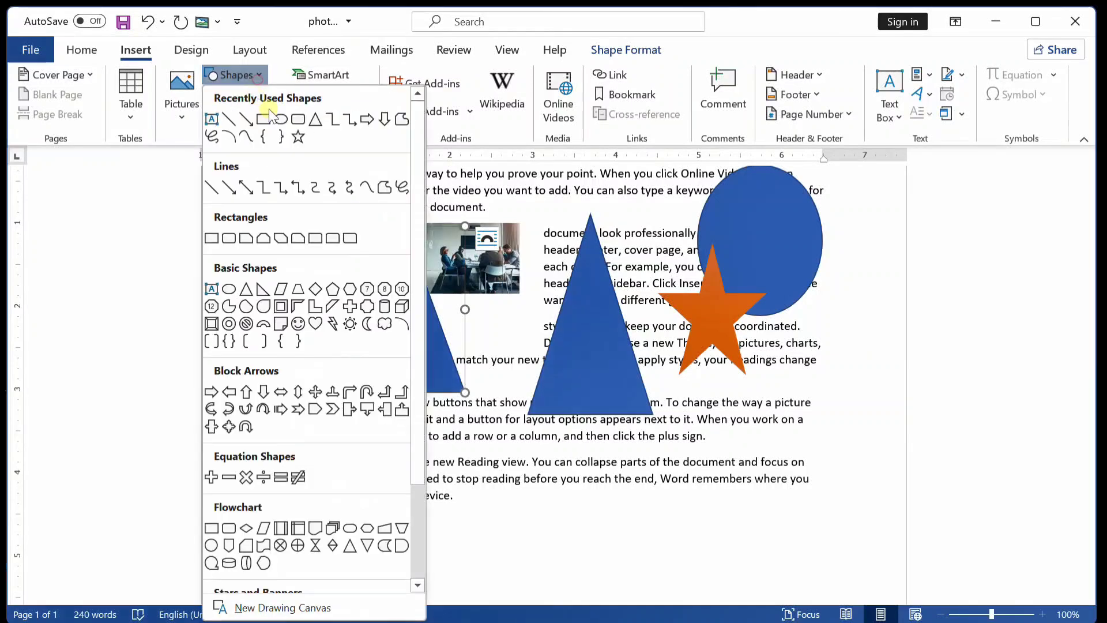
click(553, 215)
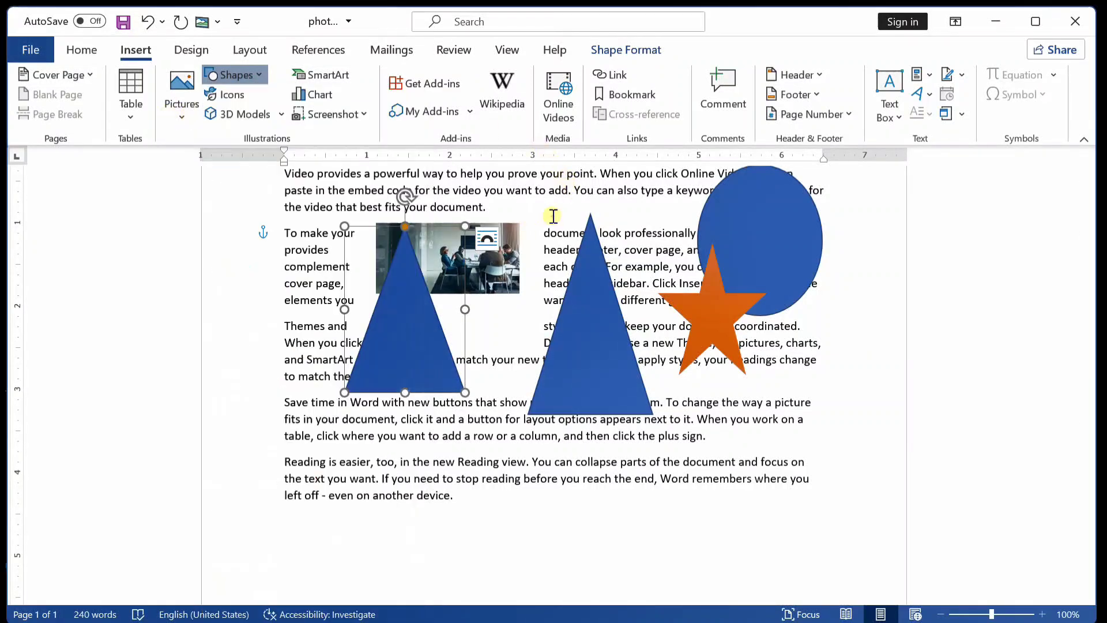
click(537, 174)
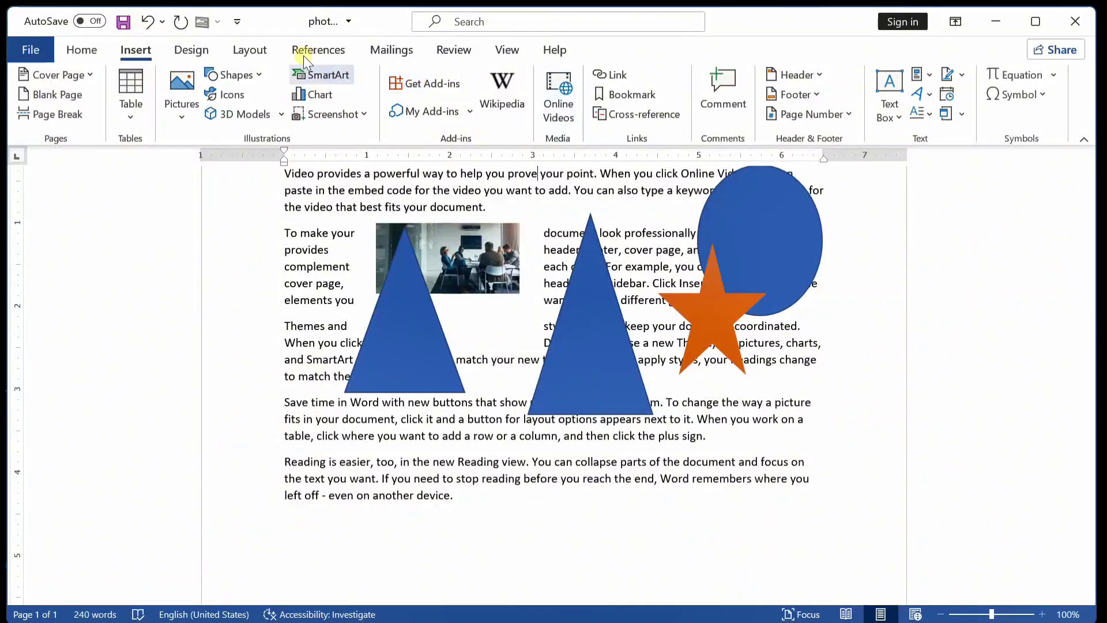
click(238, 78)
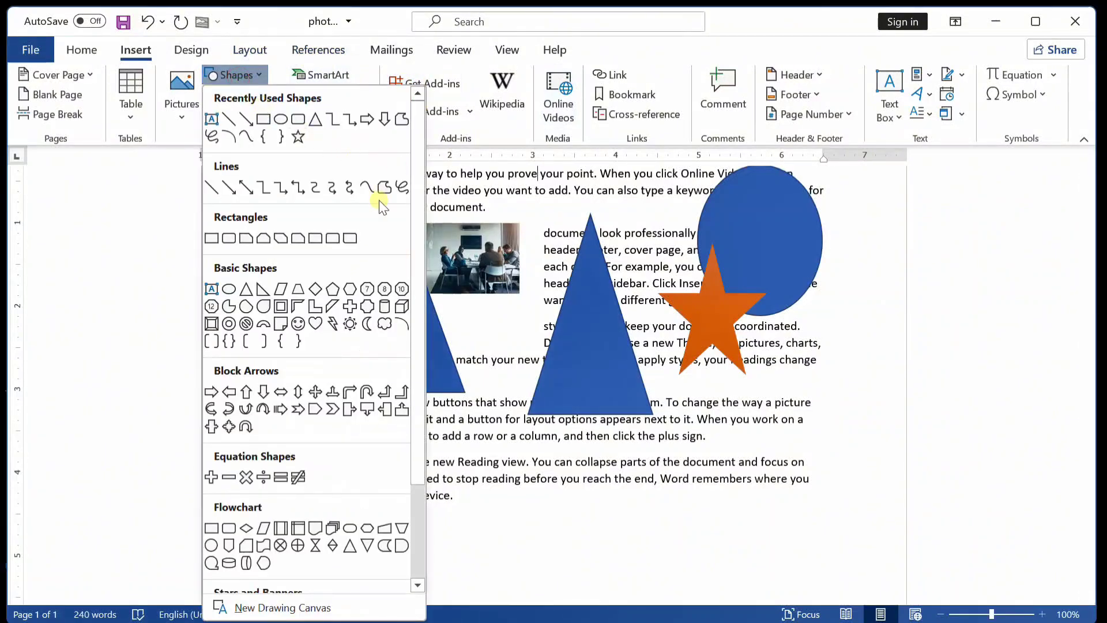
click(570, 242)
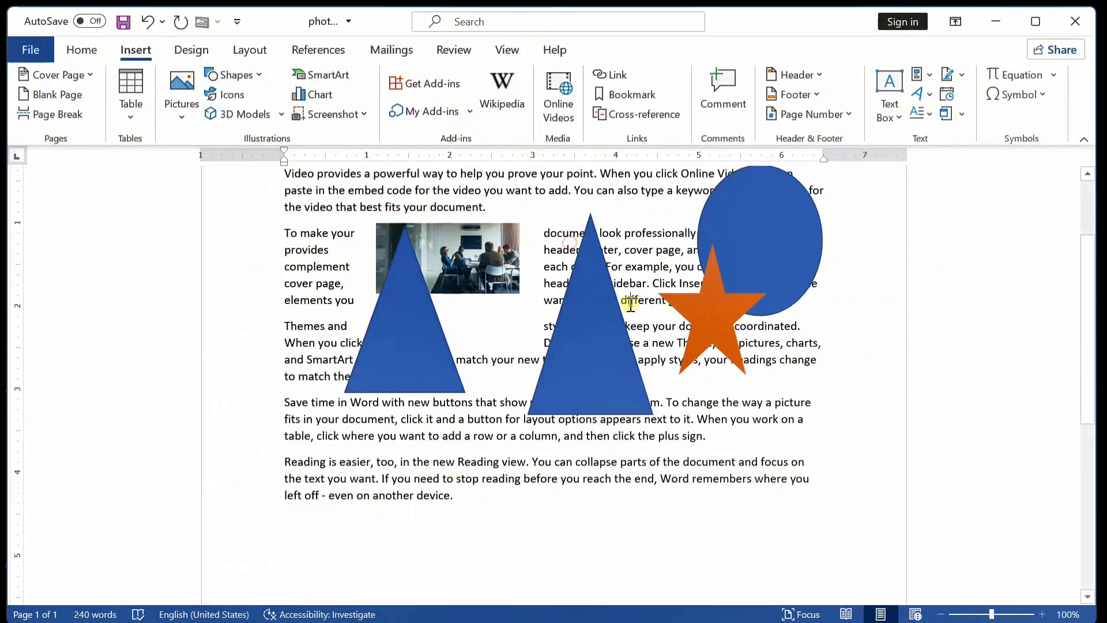
Try to select both triangles, the oval and the star together and open their context options.
click(616, 306)
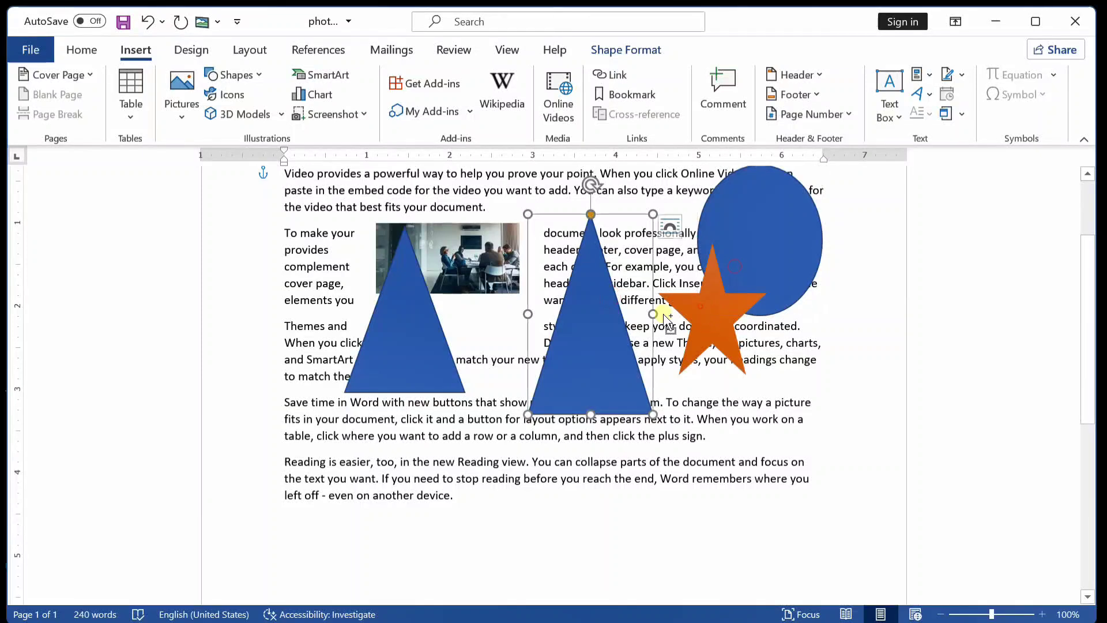
click(691, 318)
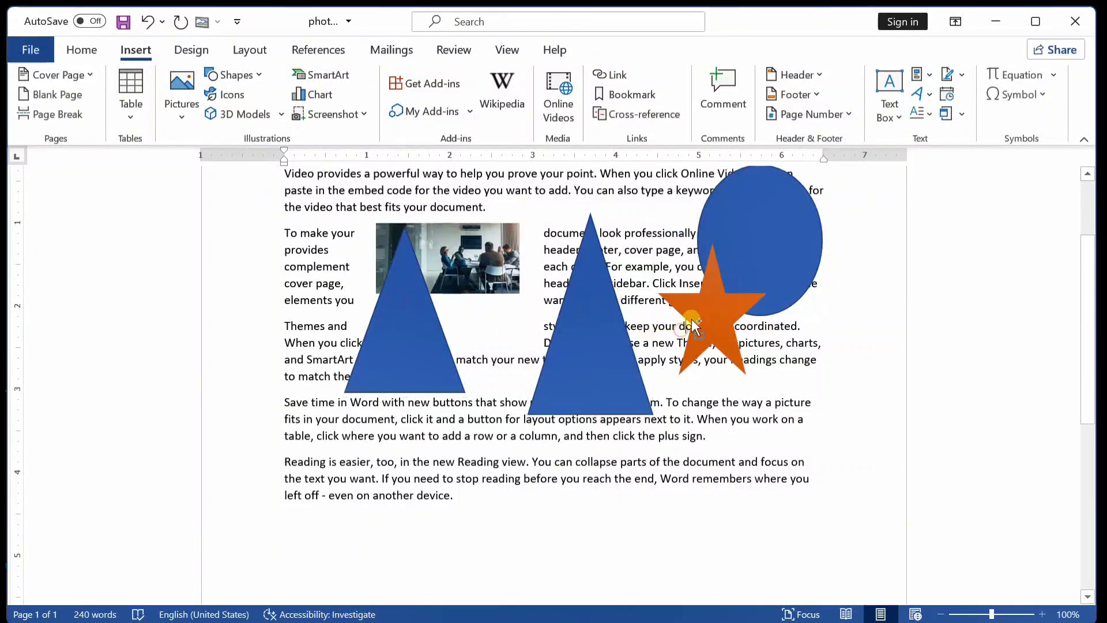
click(538, 333)
ctrl+click(557, 357)
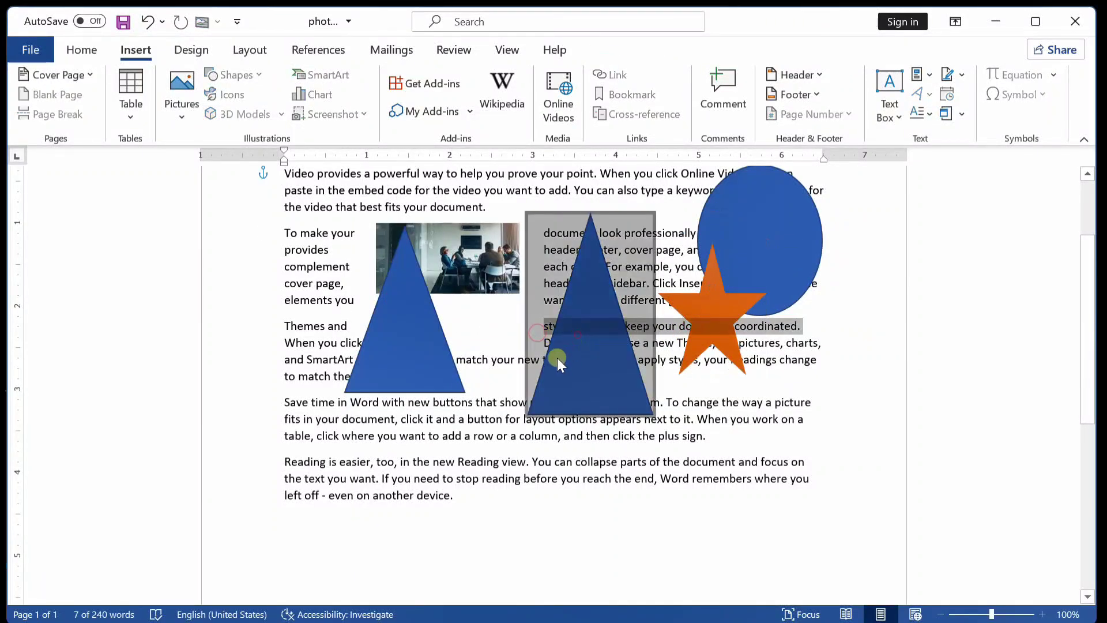
ctrl+click(414, 331)
ctrl+click(704, 240)
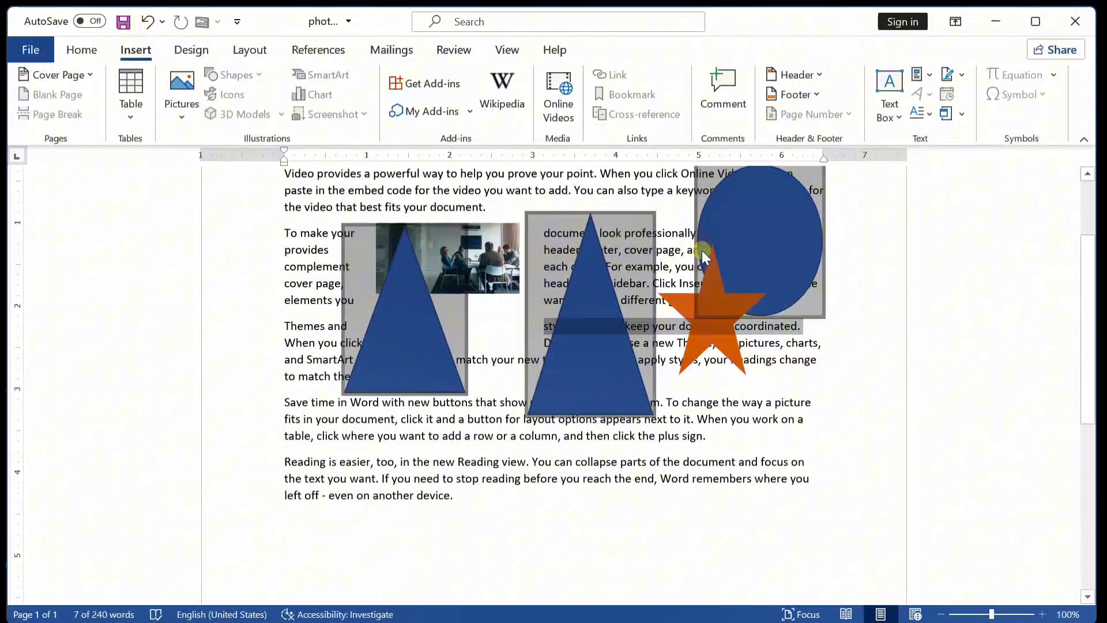
ctrl+click(686, 292)
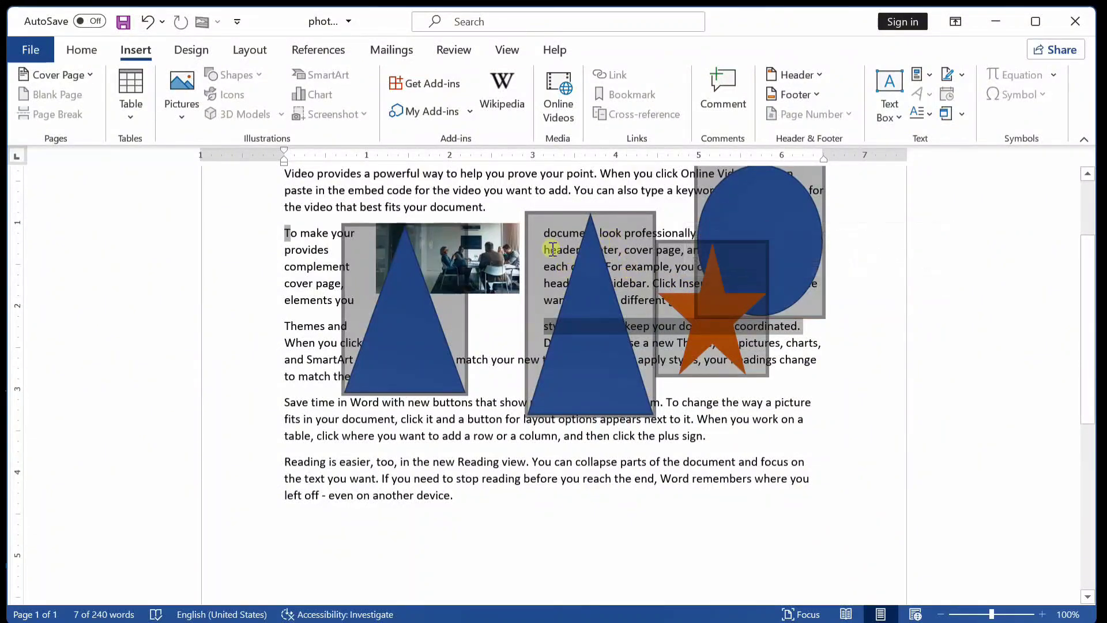
right_click(557, 269)
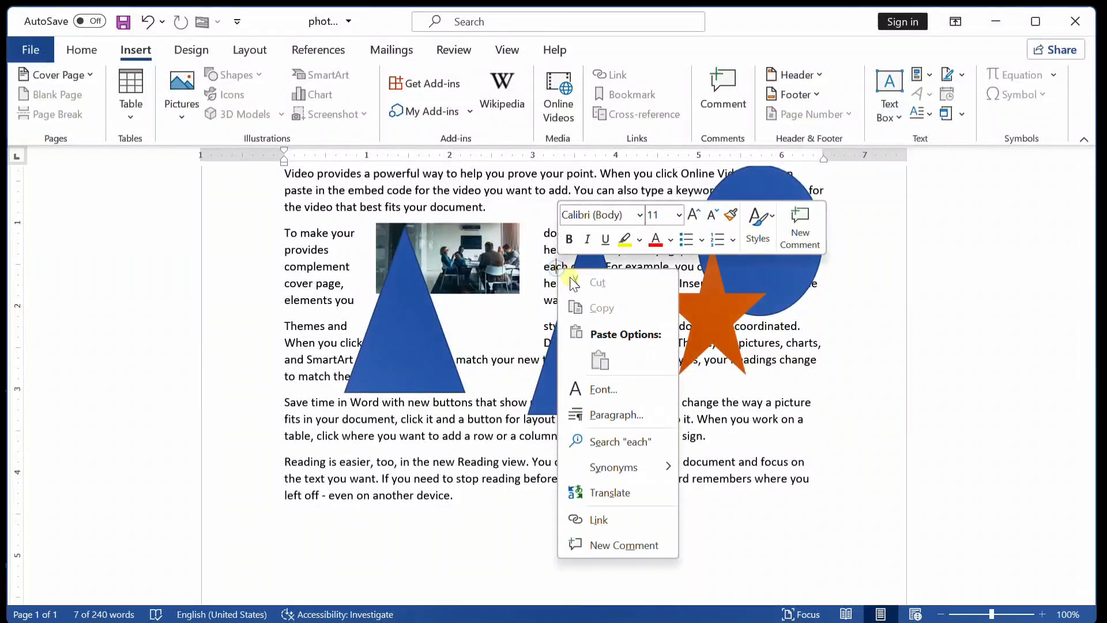
click(444, 329)
Undo the earlier shape edits and insertions until only the meeting-room photo remains in the text.
key(ctrl+z)
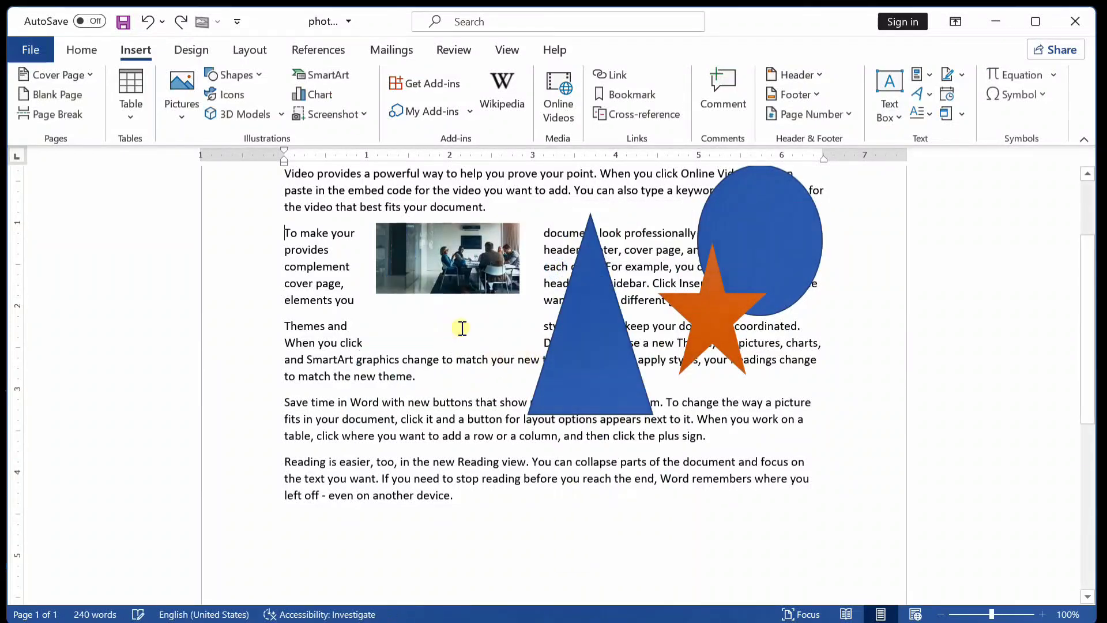
key(ctrl+z)
key(ctrl+z)
key(ctrl+z)
key(ctrl+z)
key(ctrl+z)
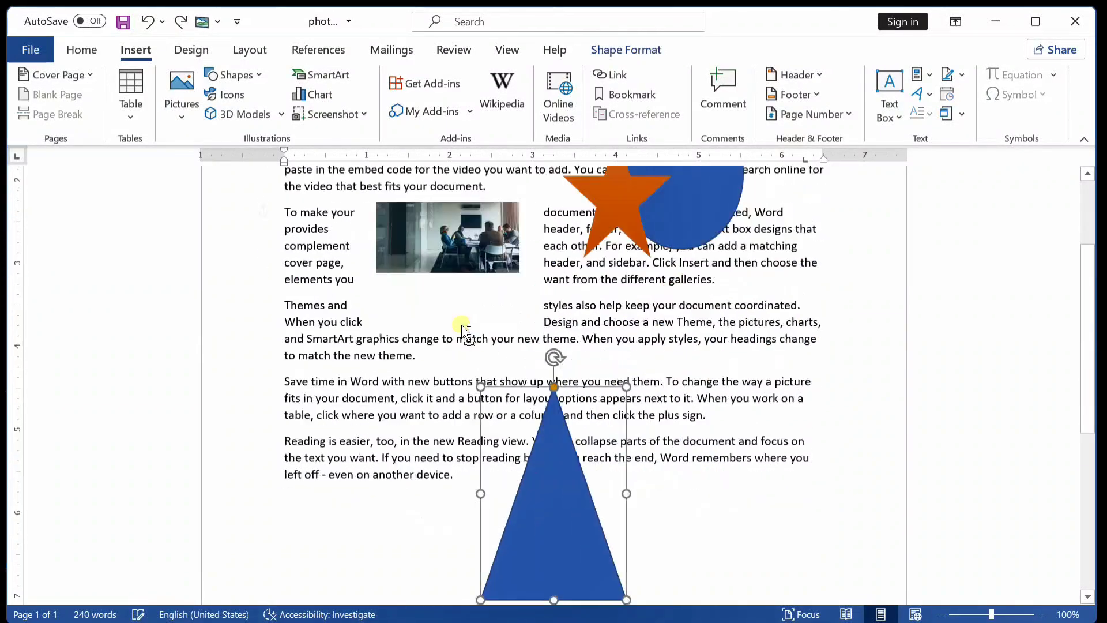
key(ctrl+z)
key(ctrl+z)
key(ctrl+z)
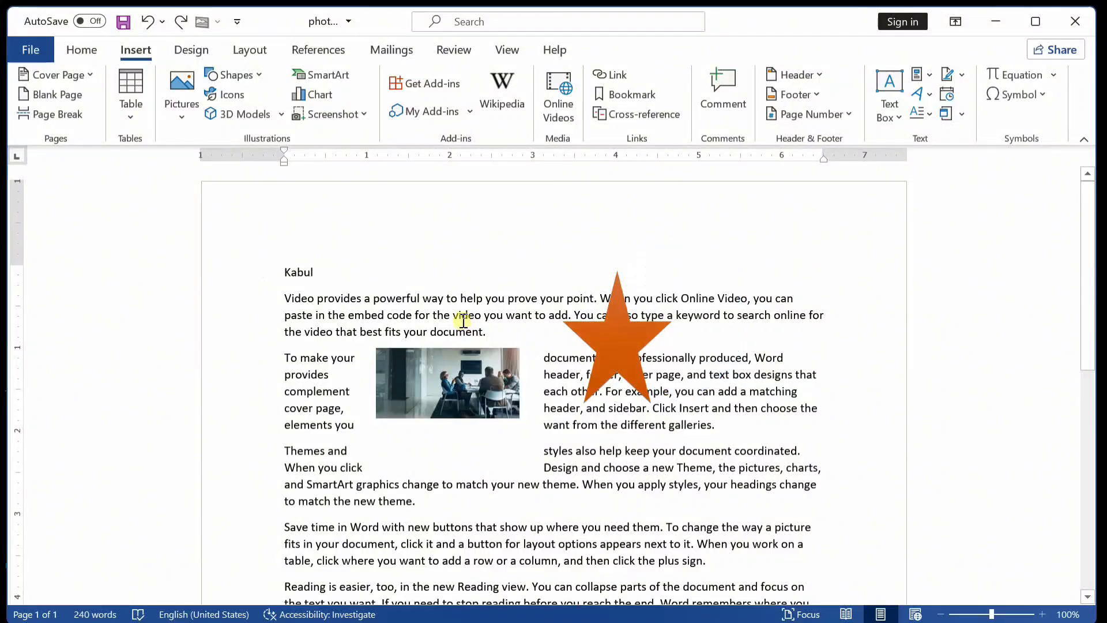
key(ctrl+y)
key(ctrl+z)
key(ctrl+z)
key(ctrl+z)
key(ctrl+z)
key(ctrl+z)
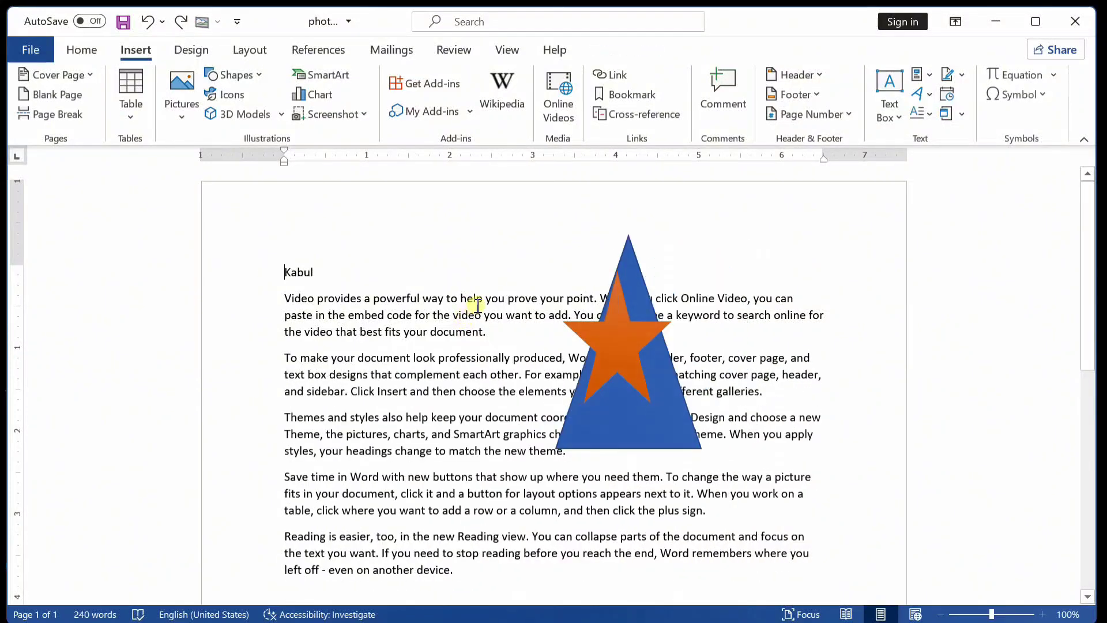
key(ctrl+z)
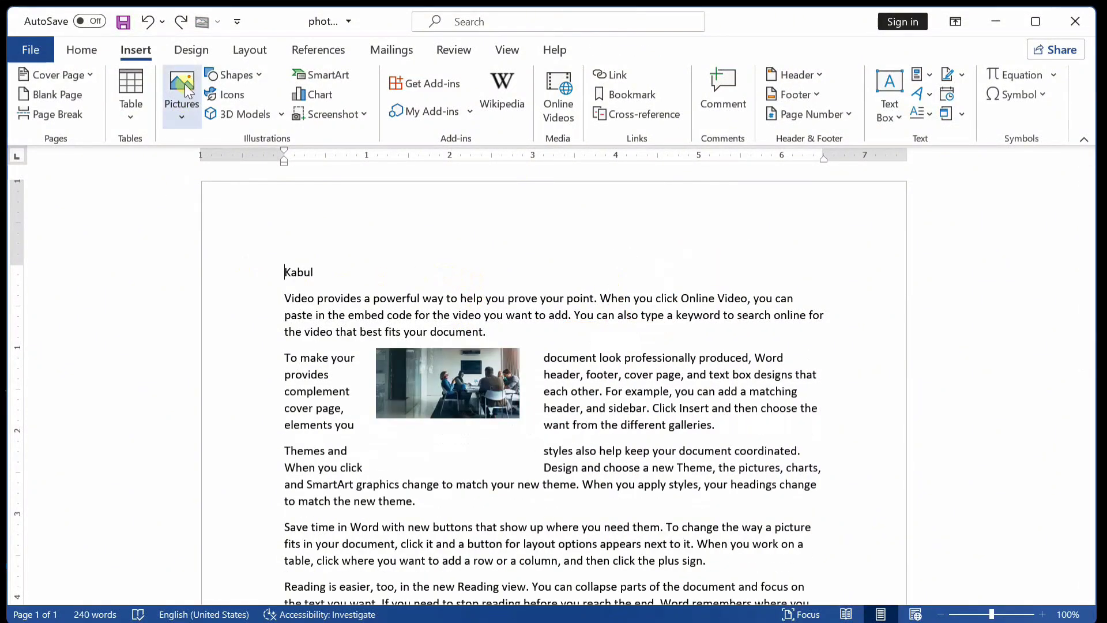
Draw a smiley face about 1.72" high and 1.79" wide right of the photo, and apply the solid black shape style.
click(232, 75)
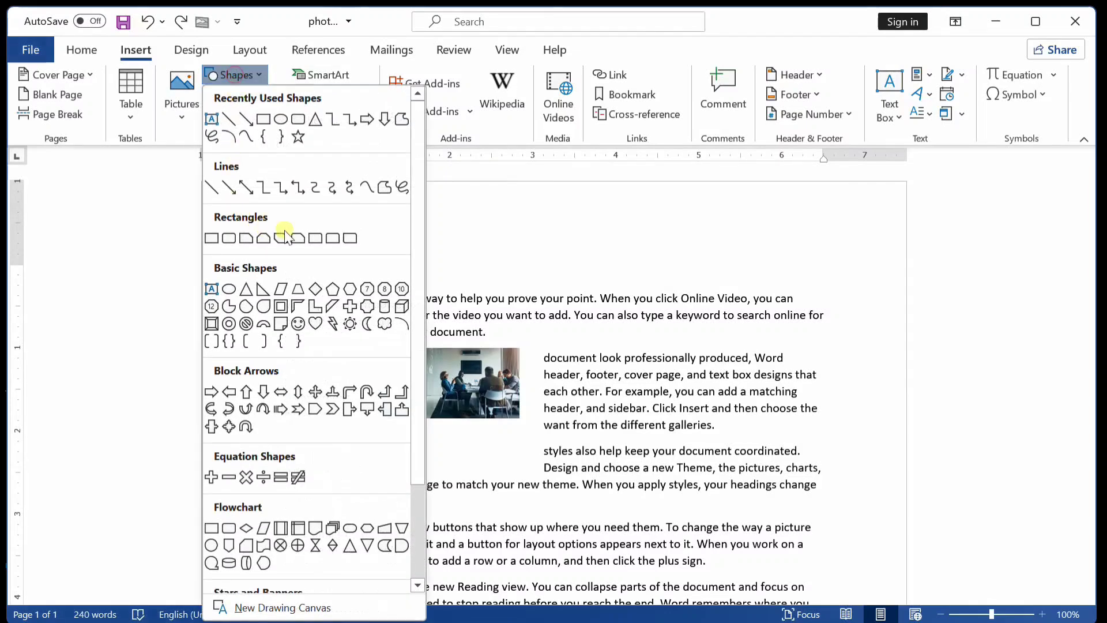
click(297, 326)
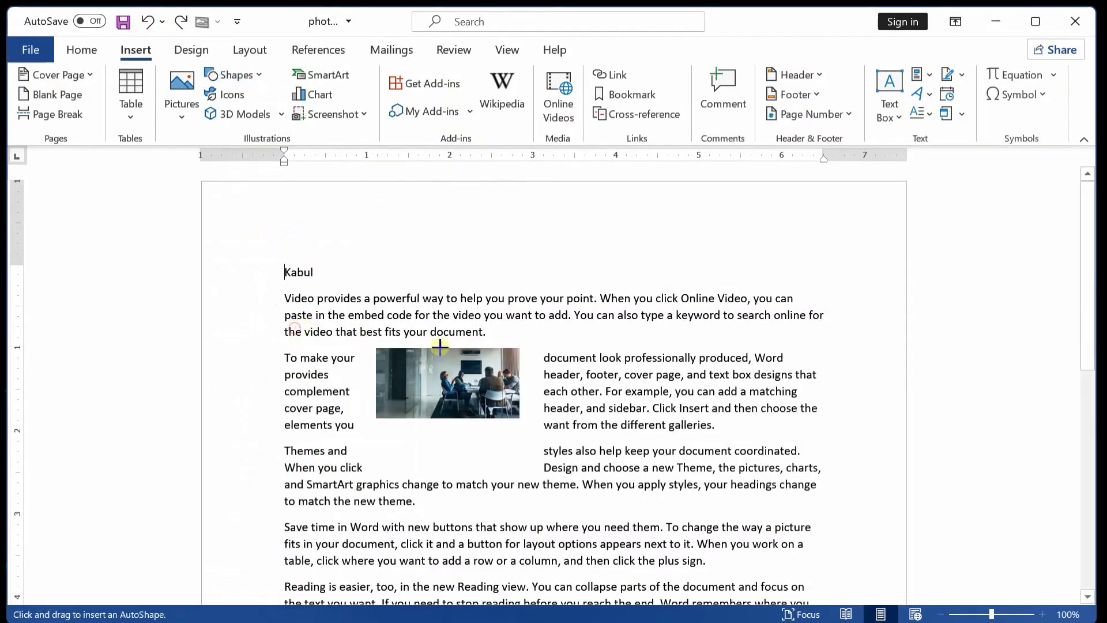
mouse_move(569, 301)
mouse_down()
mouse_move(708, 423)
mouse_move(717, 446)
mouse_up()
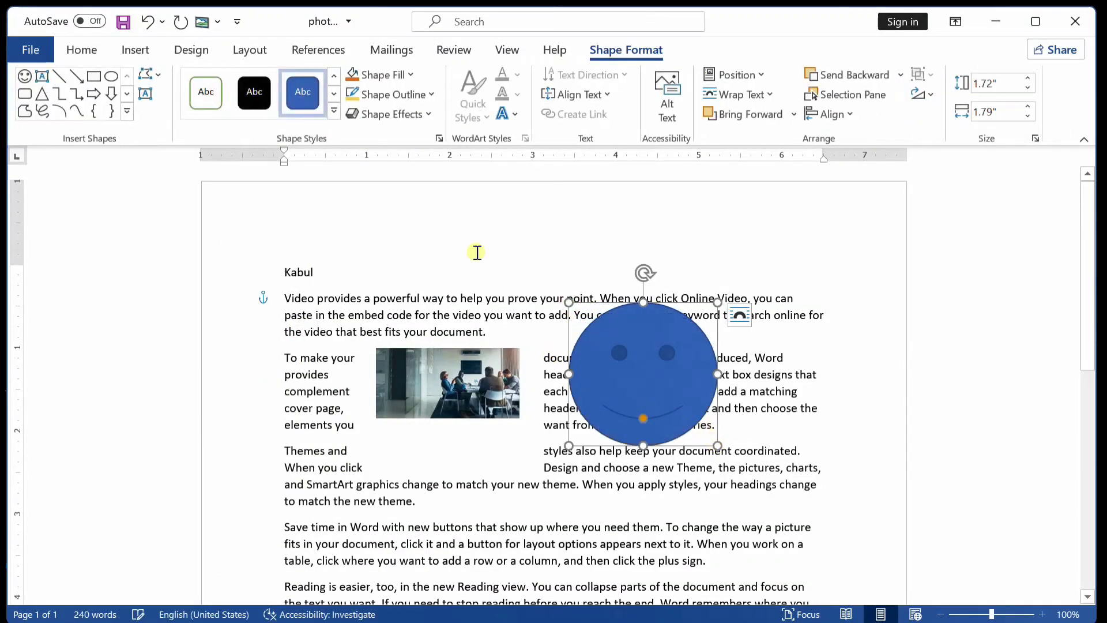
click(257, 82)
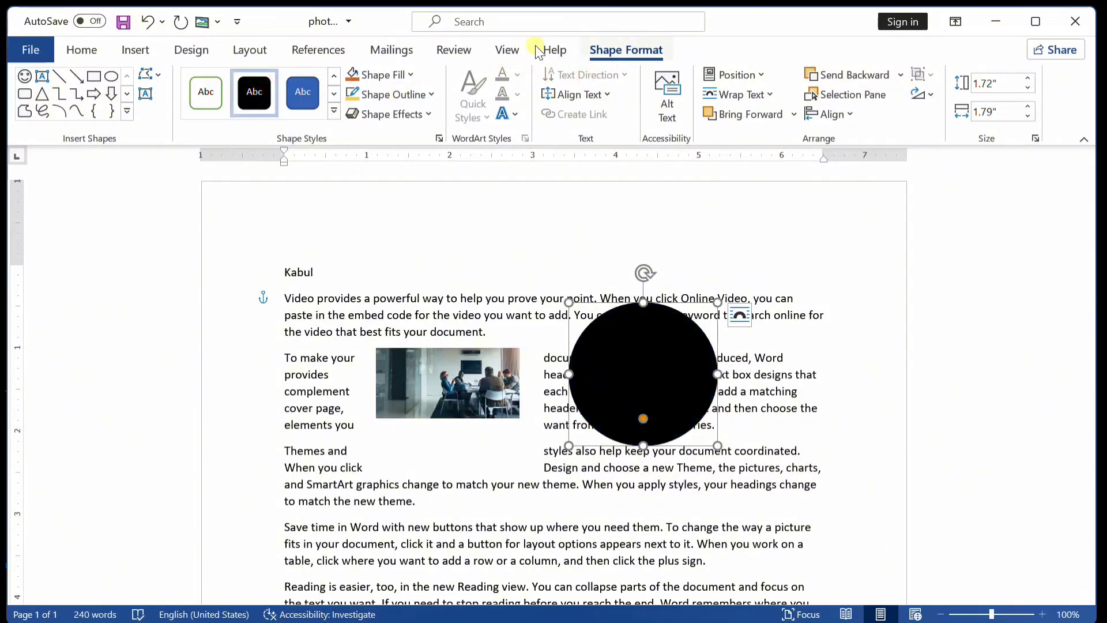
Draw an oval about 1.35" high and 1.19" wide over the right part of the meeting-room photo.
click(111, 77)
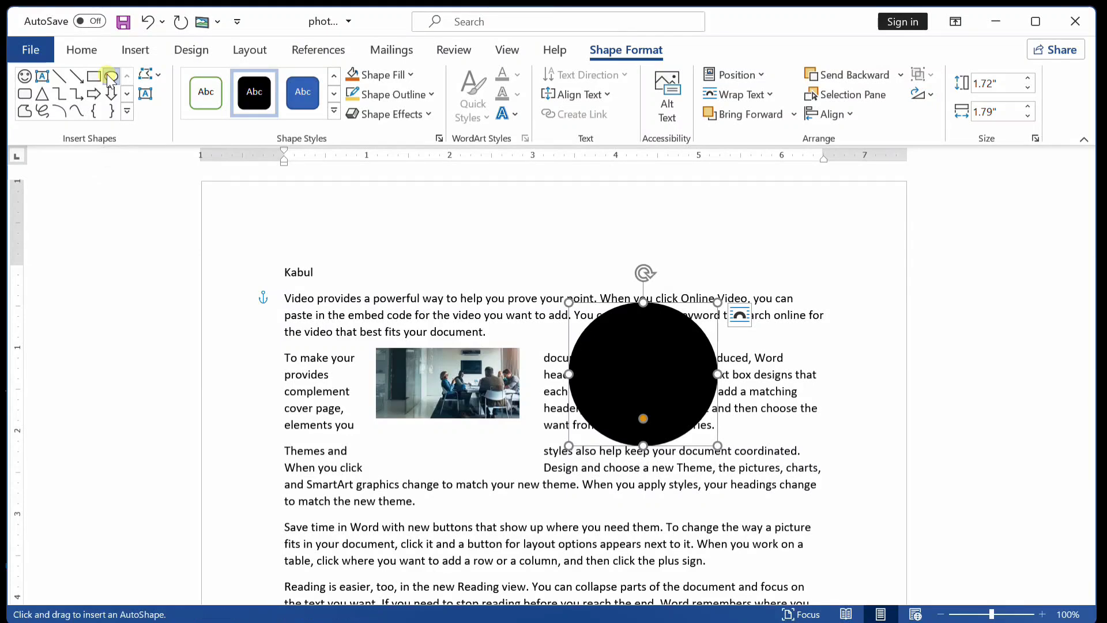
click(127, 111)
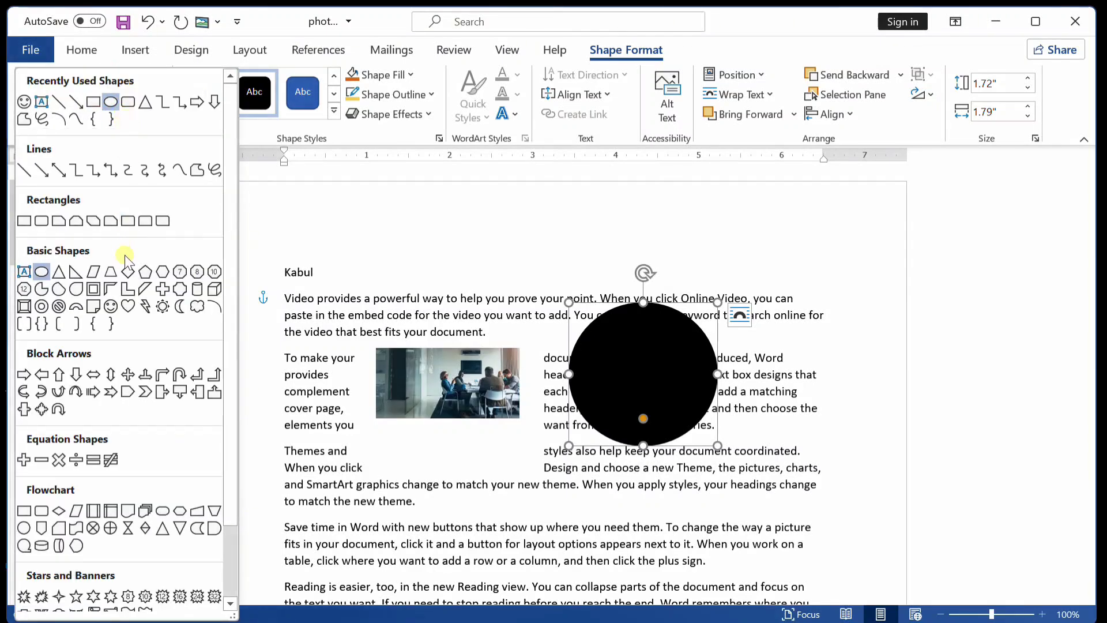
click(384, 279)
drag(421, 305, 520, 419)
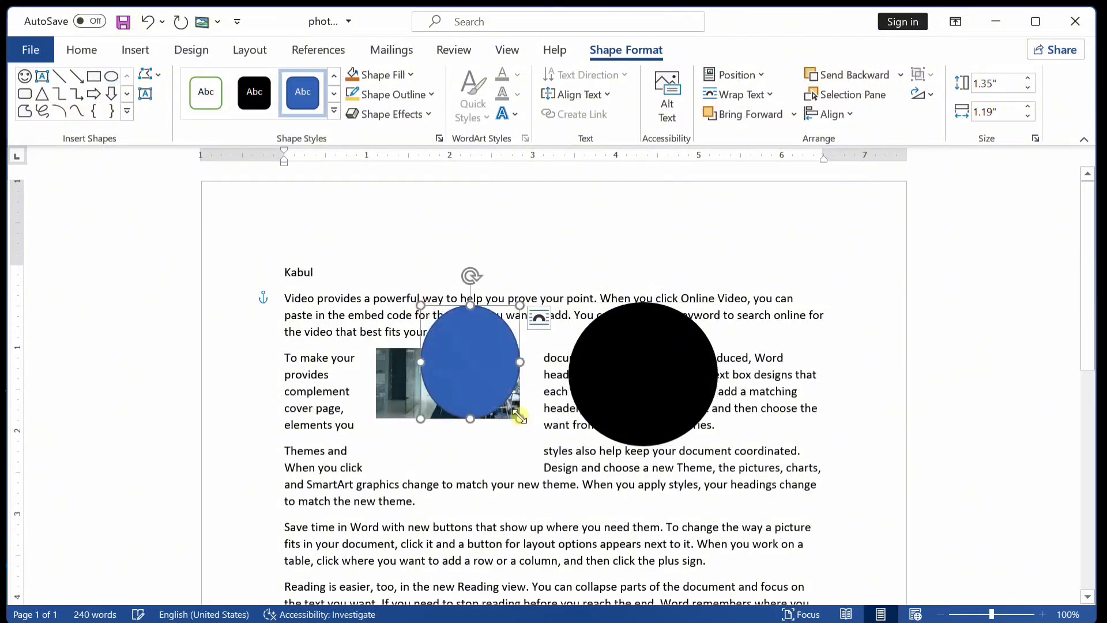
Change the blue oval over the photo into a cross shape.
click(150, 74)
mouse_move(175, 98)
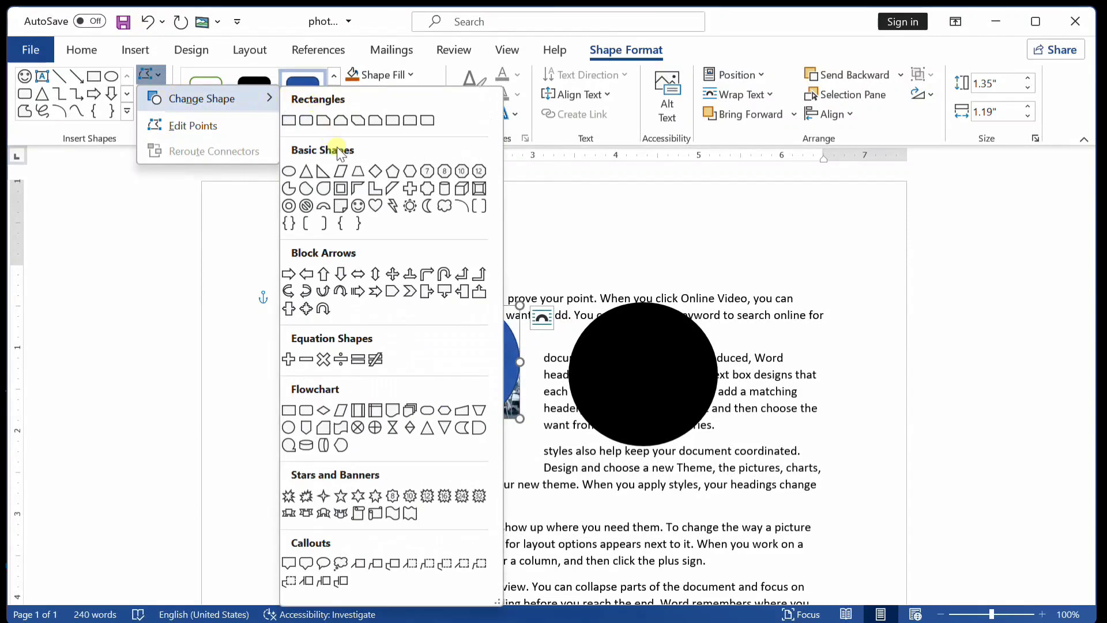
click(414, 189)
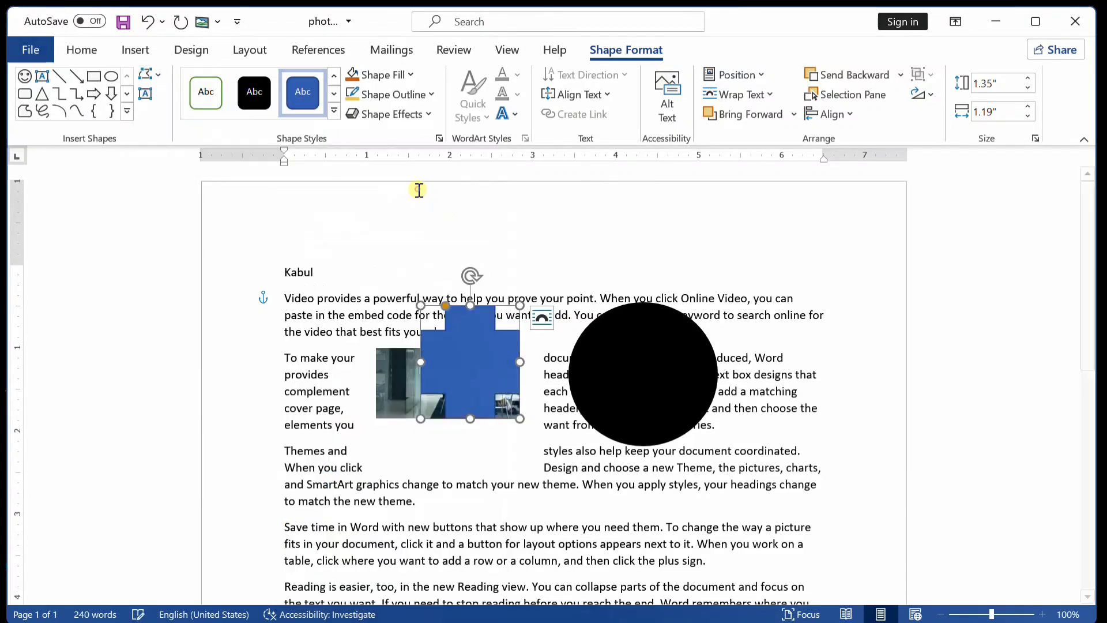
Move the blue cross up and to the right, partly off the meeting-room photo, and show its edit points.
drag(483, 332, 523, 286)
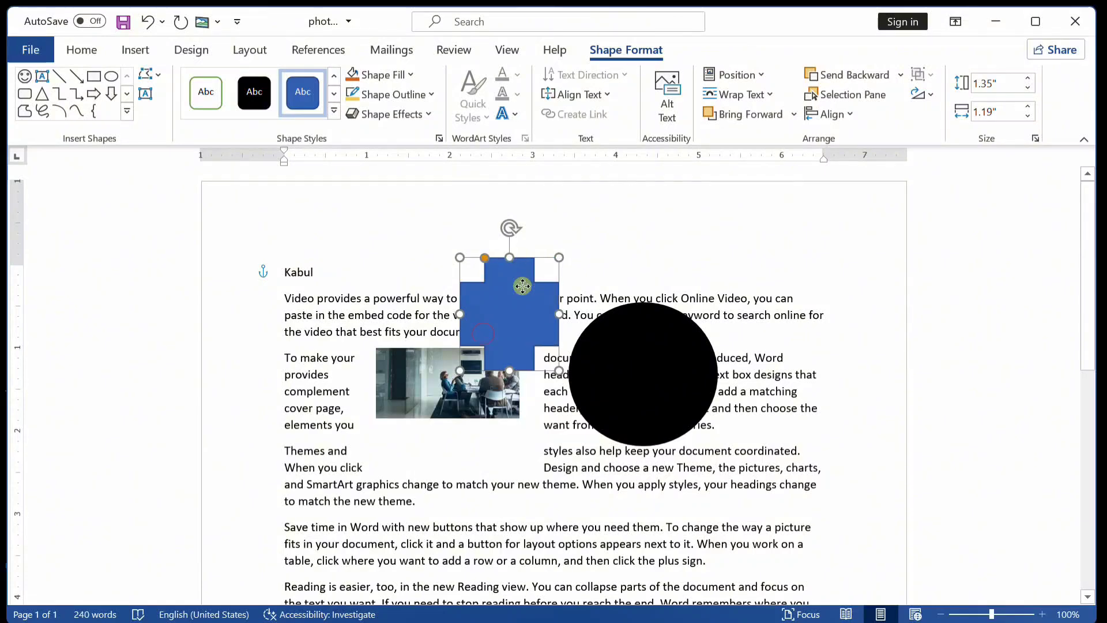
click(153, 78)
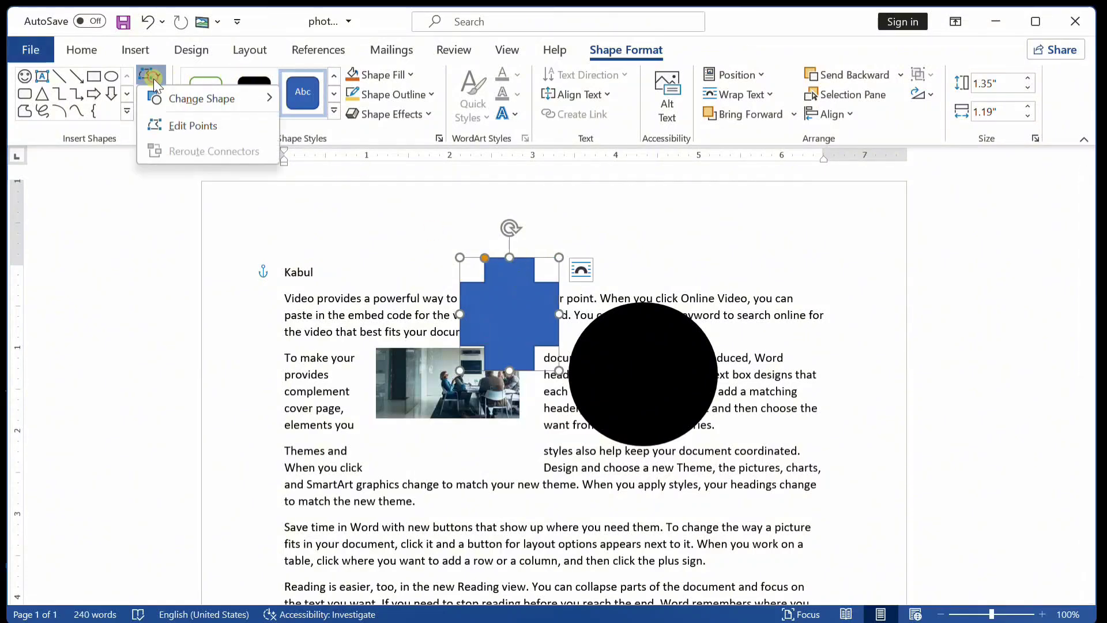
click(190, 125)
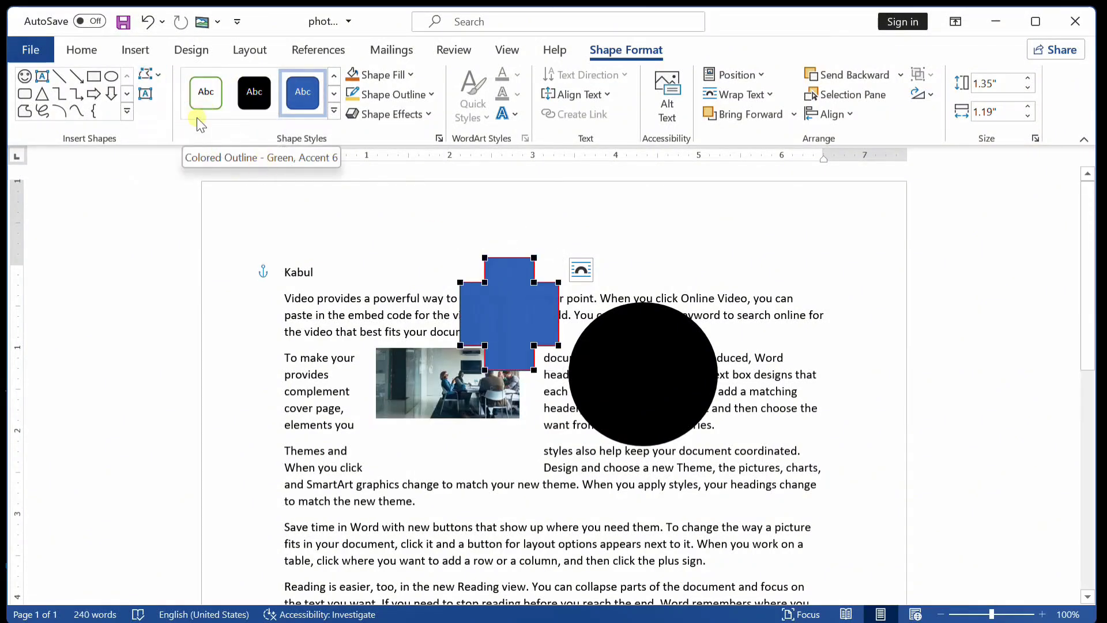
click(149, 74)
mouse_move(190, 98)
click(219, 265)
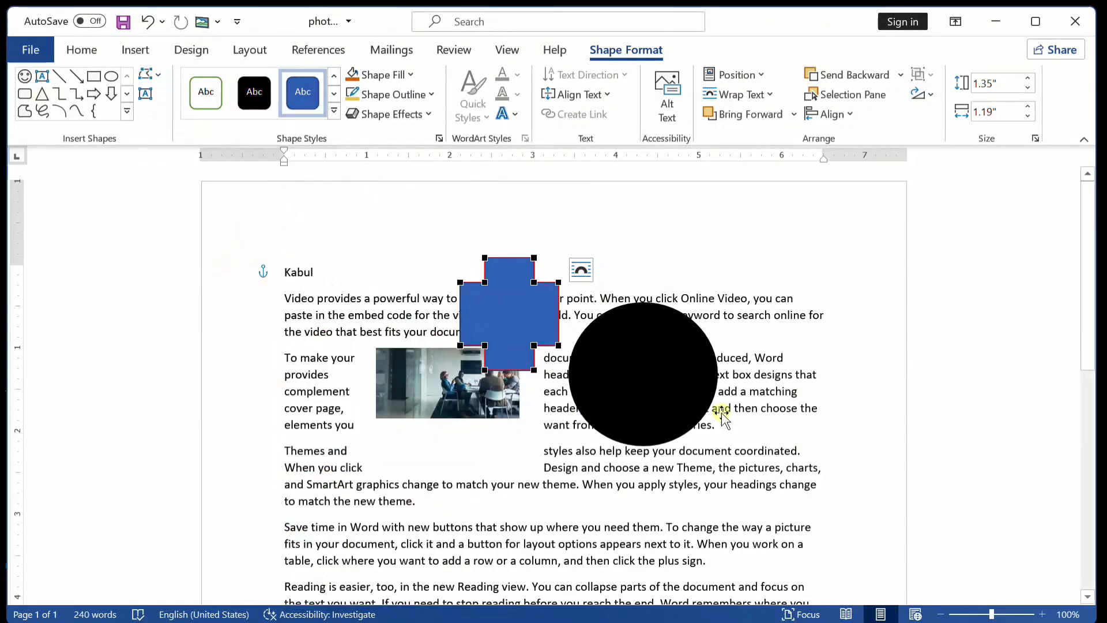
Widen the black smiley face to about 2.12" and stretch its lower edge slightly downward.
click(721, 396)
click(697, 385)
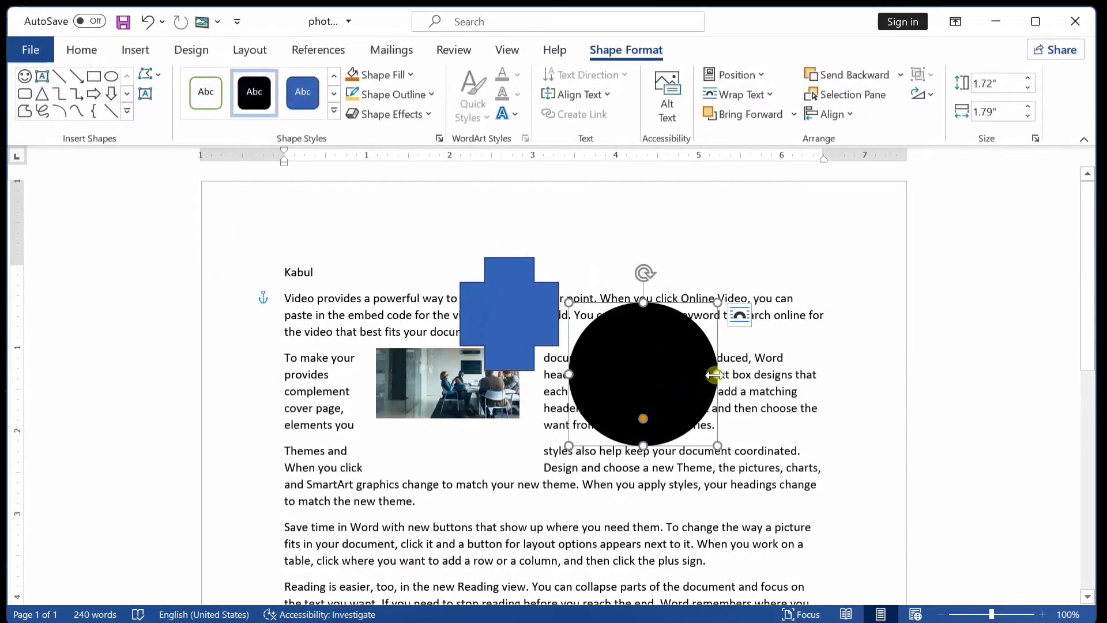
drag(717, 373, 745, 375)
mouse_move(653, 443)
mouse_down()
mouse_move(655, 465)
mouse_move(655, 450)
mouse_up()
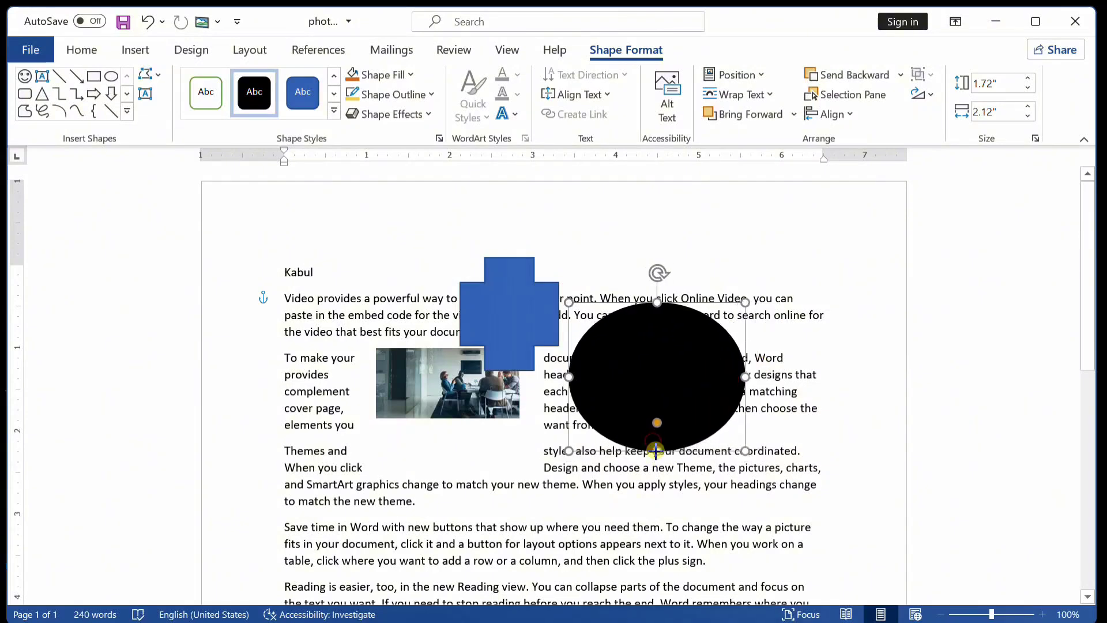
Enlarge the blue cross to about 1.66" high and 2.14" wide, and move it down over the right part of the photo.
click(556, 306)
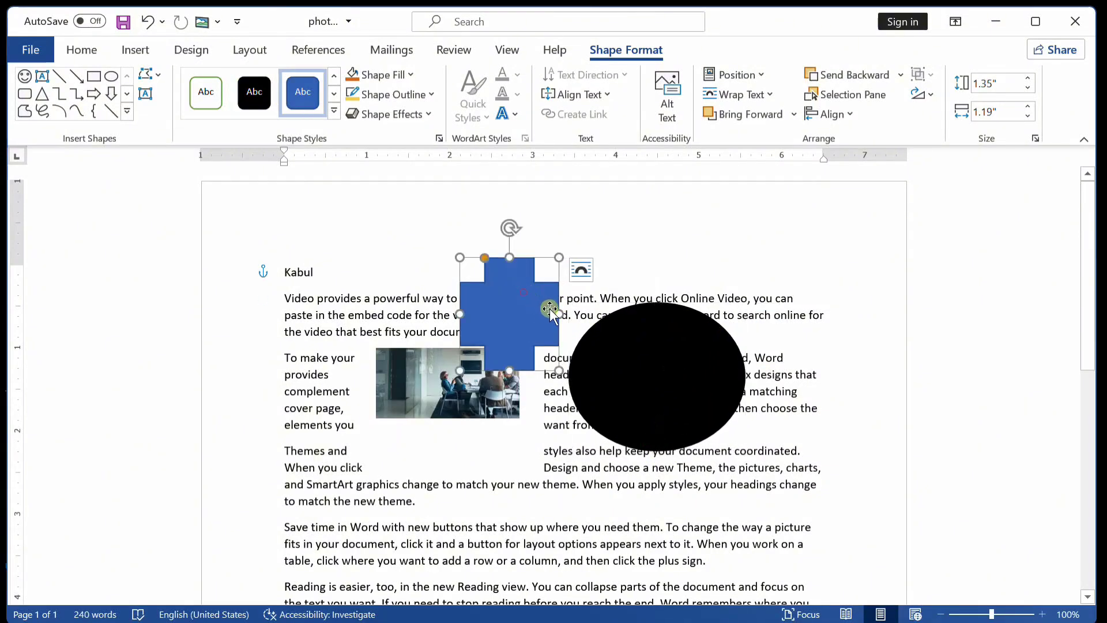
drag(560, 314, 585, 314)
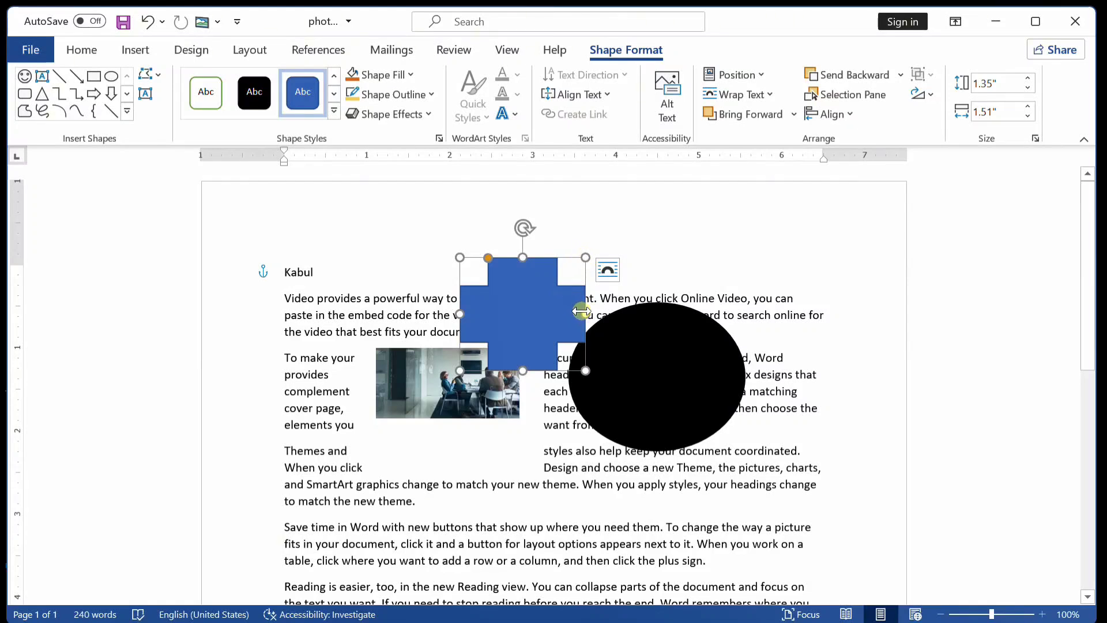
drag(581, 311, 602, 312)
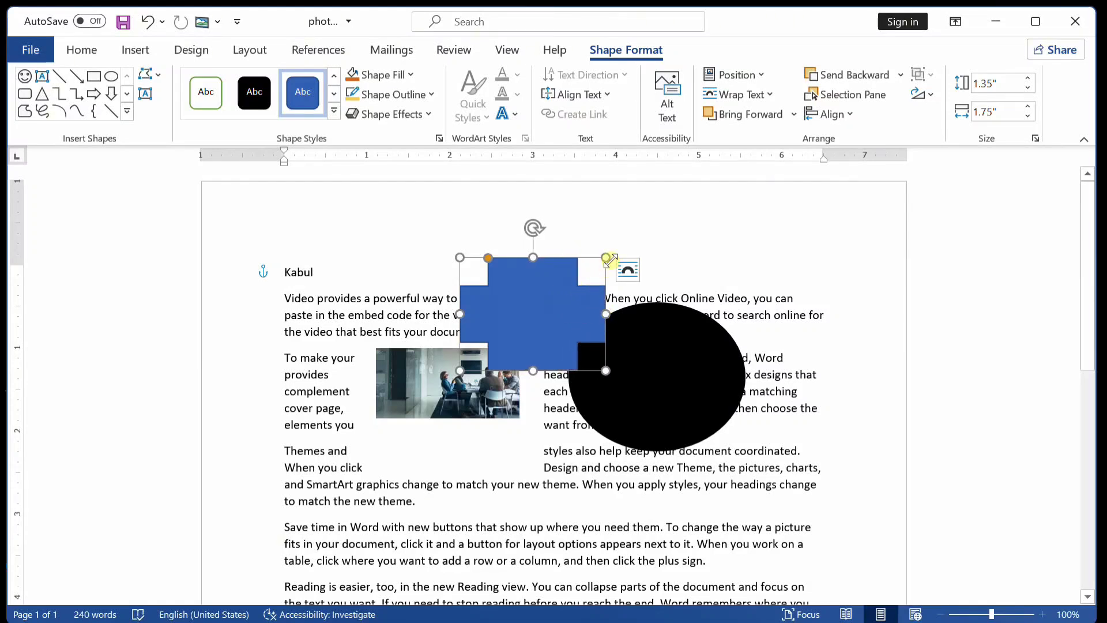
drag(605, 258, 638, 231)
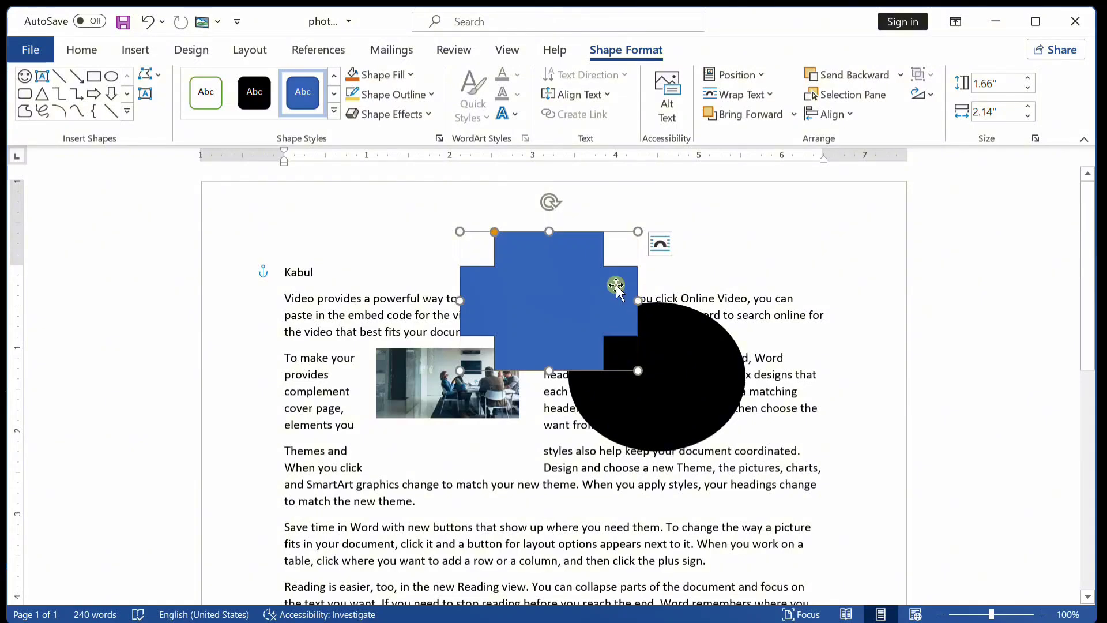
drag(567, 270, 529, 321)
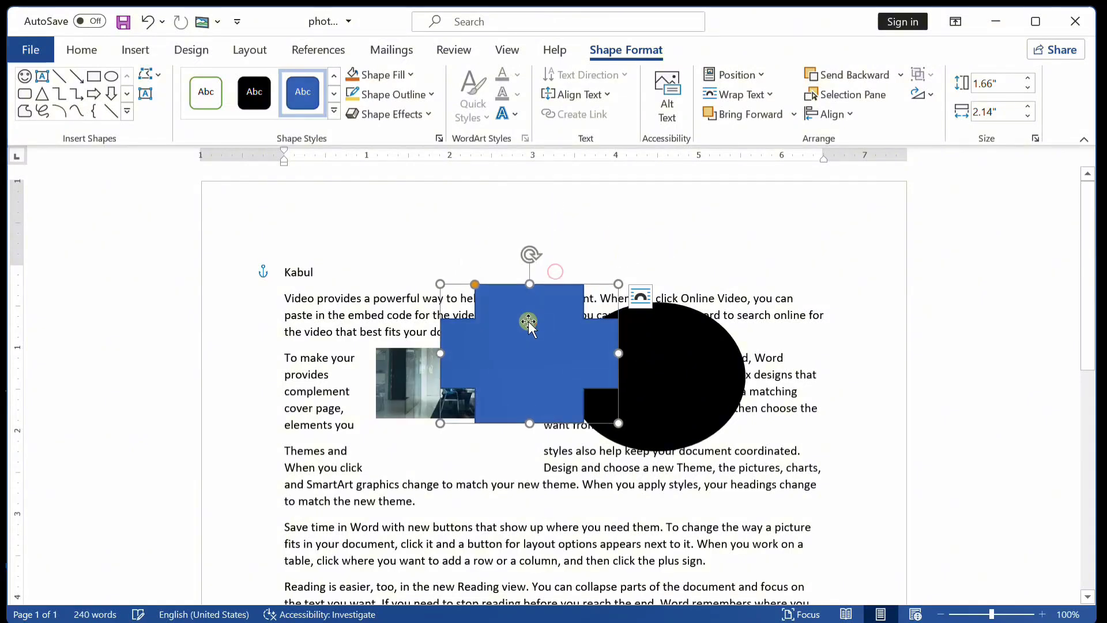
Edit the cross's points and pull its upper-left inner corner outward to fill the notch.
click(144, 74)
click(168, 122)
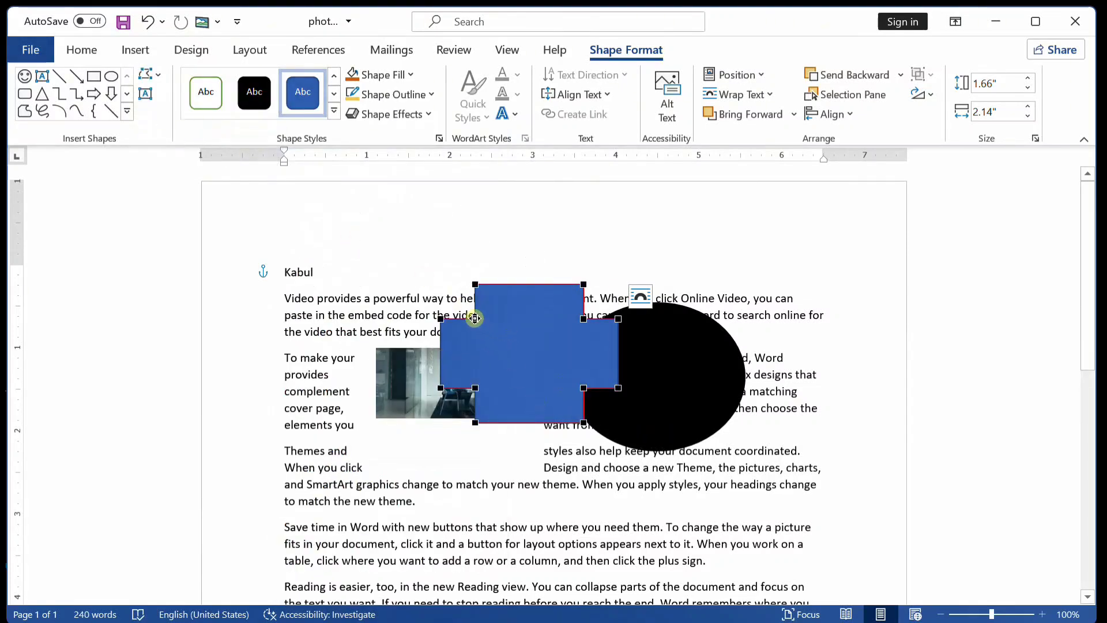
drag(472, 315, 446, 293)
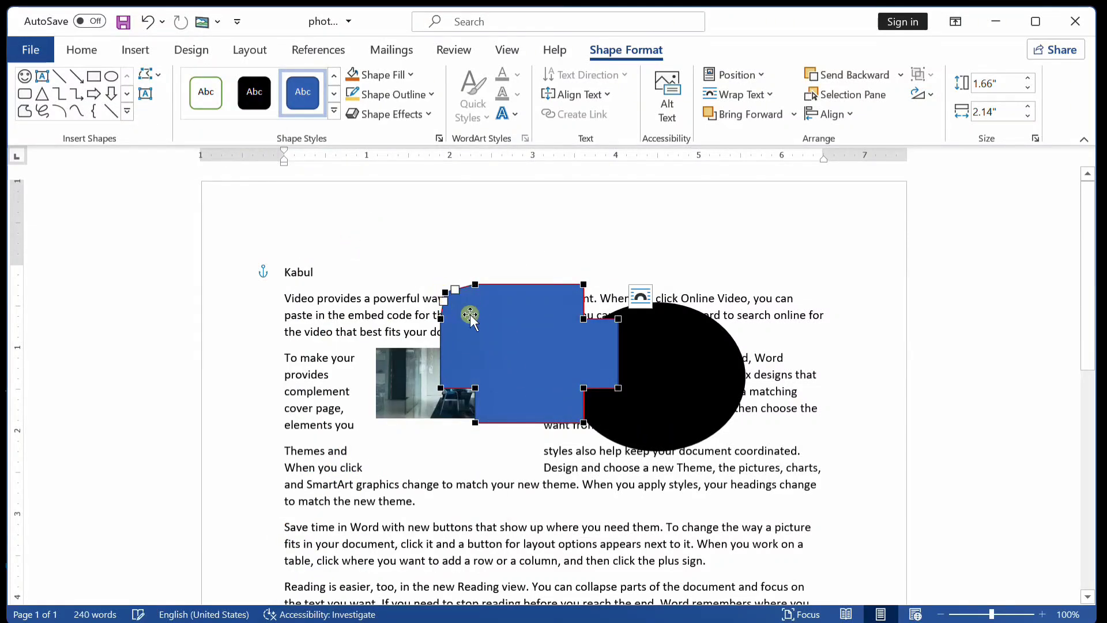
click(476, 388)
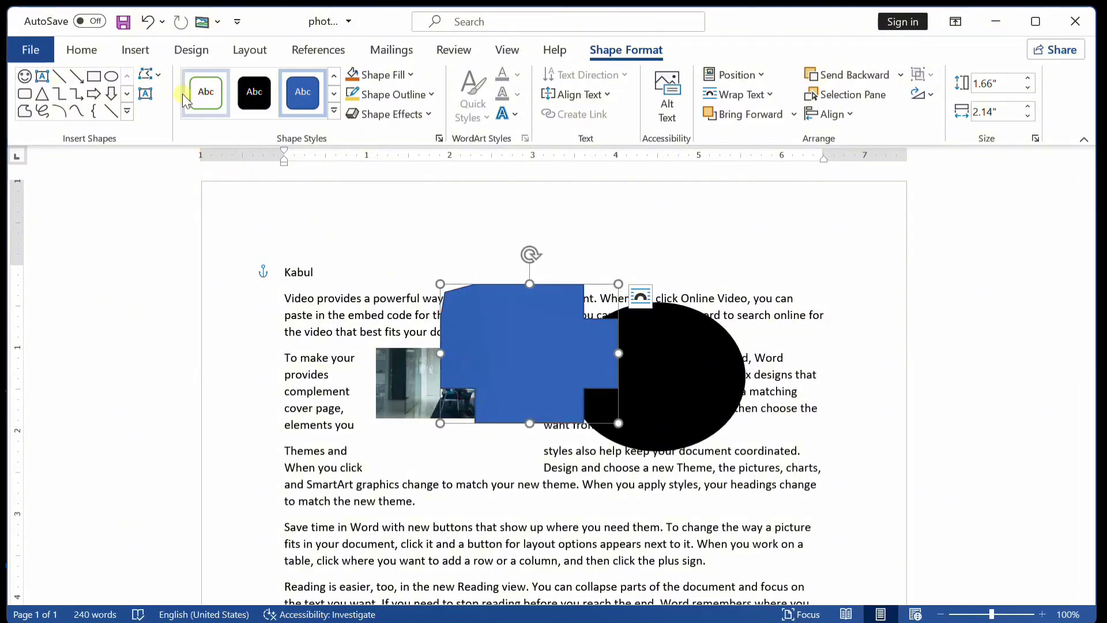
Edit the blue shape's points again, pull the three remaining inner corners outward to fill their notches, and leave point editing.
click(144, 74)
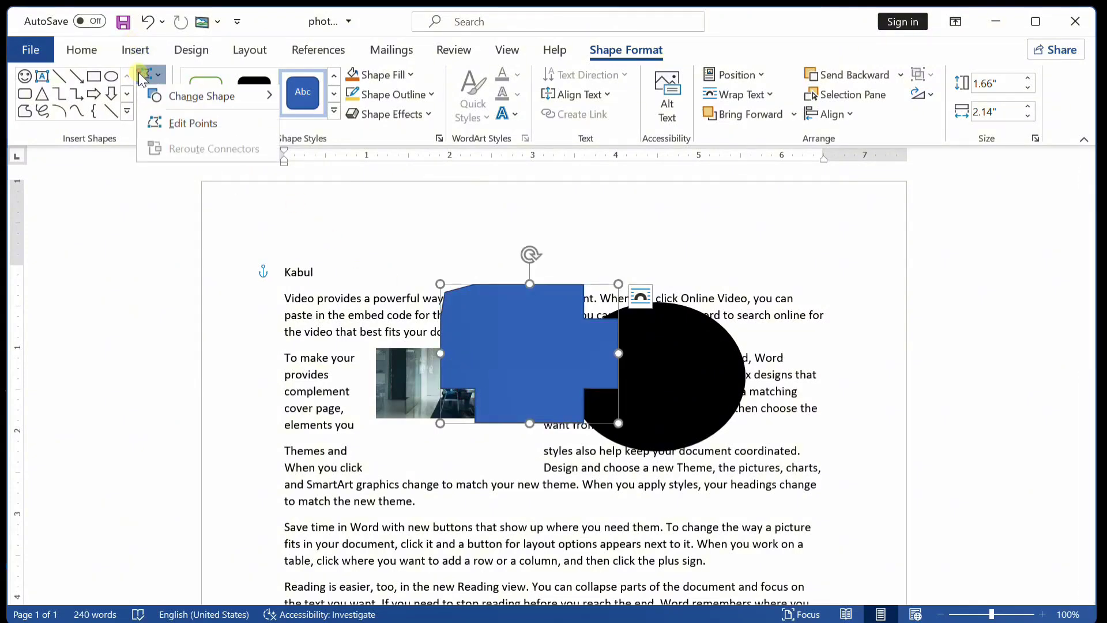
click(164, 102)
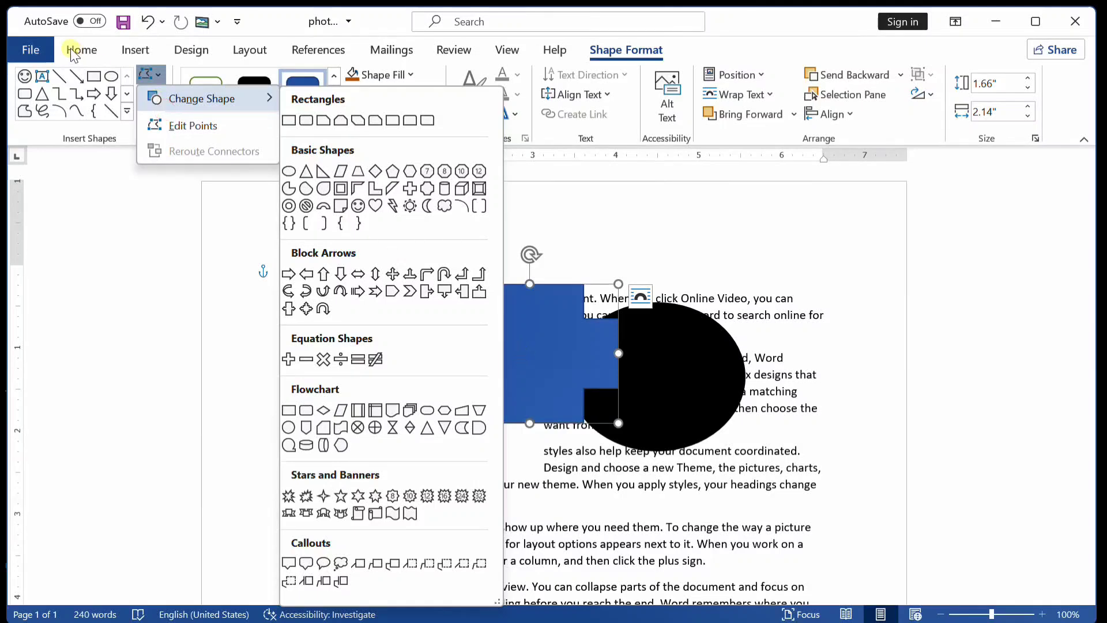
click(217, 134)
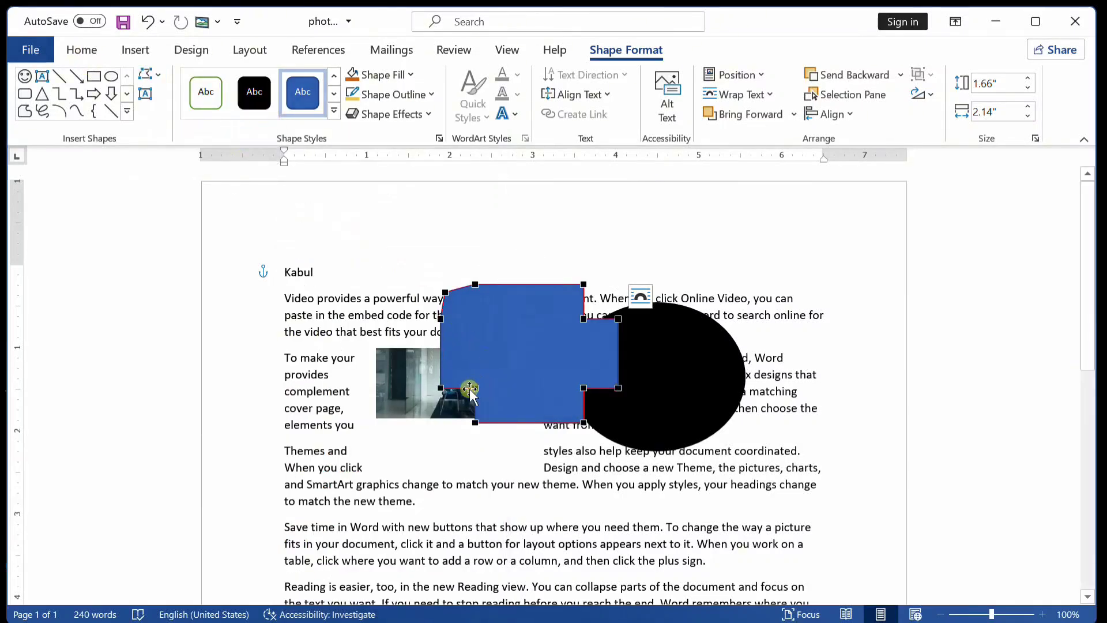
drag(473, 388, 454, 408)
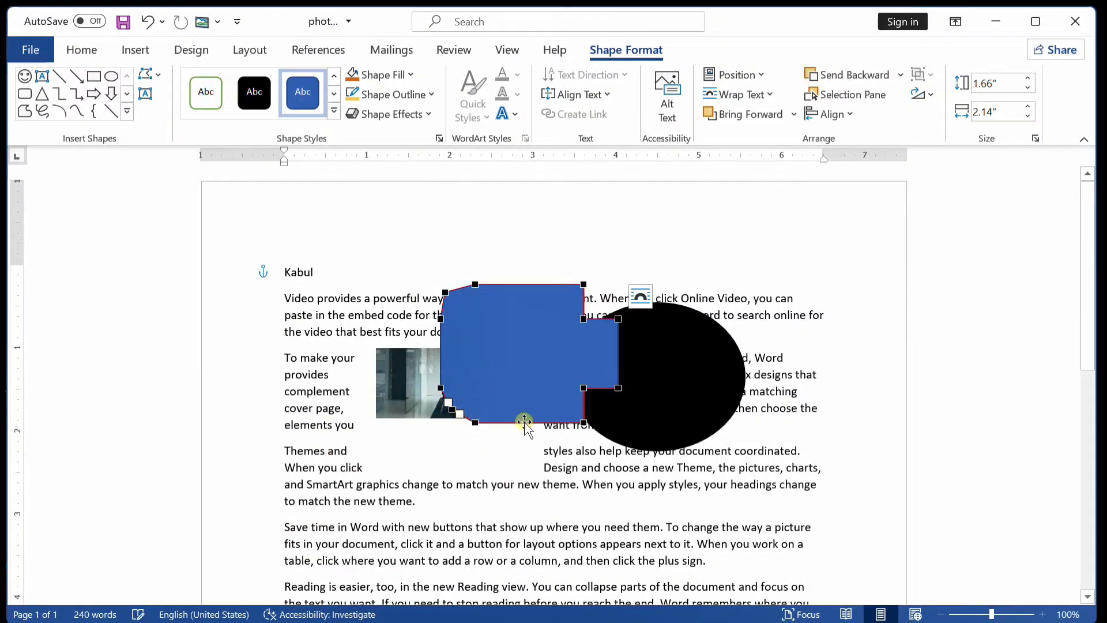
drag(583, 389, 604, 409)
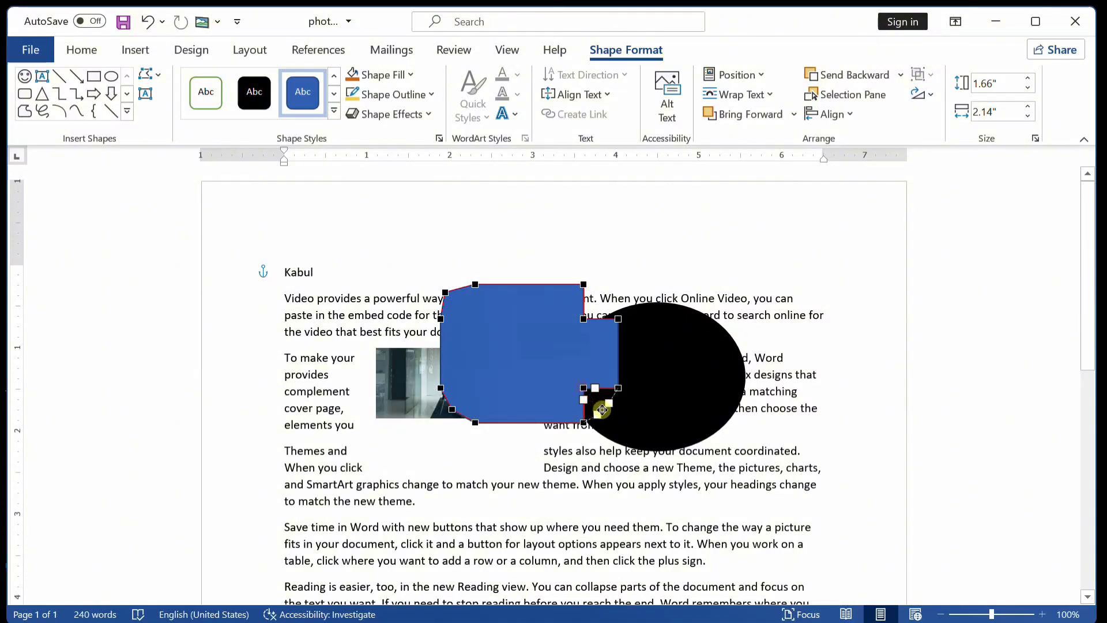
drag(585, 317, 604, 315)
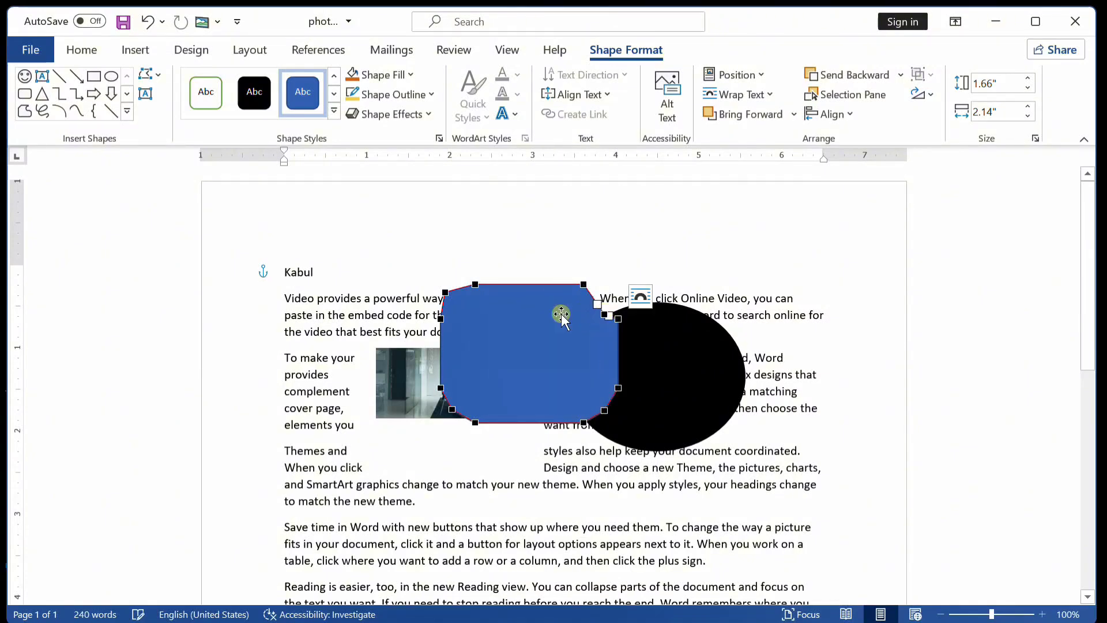
click(159, 76)
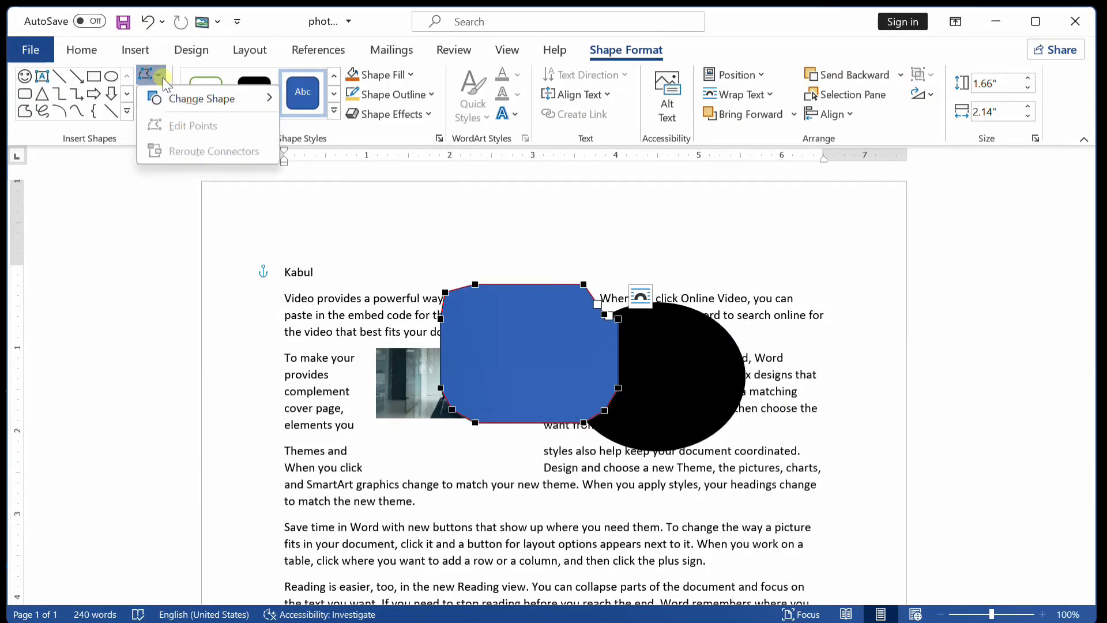
click(209, 189)
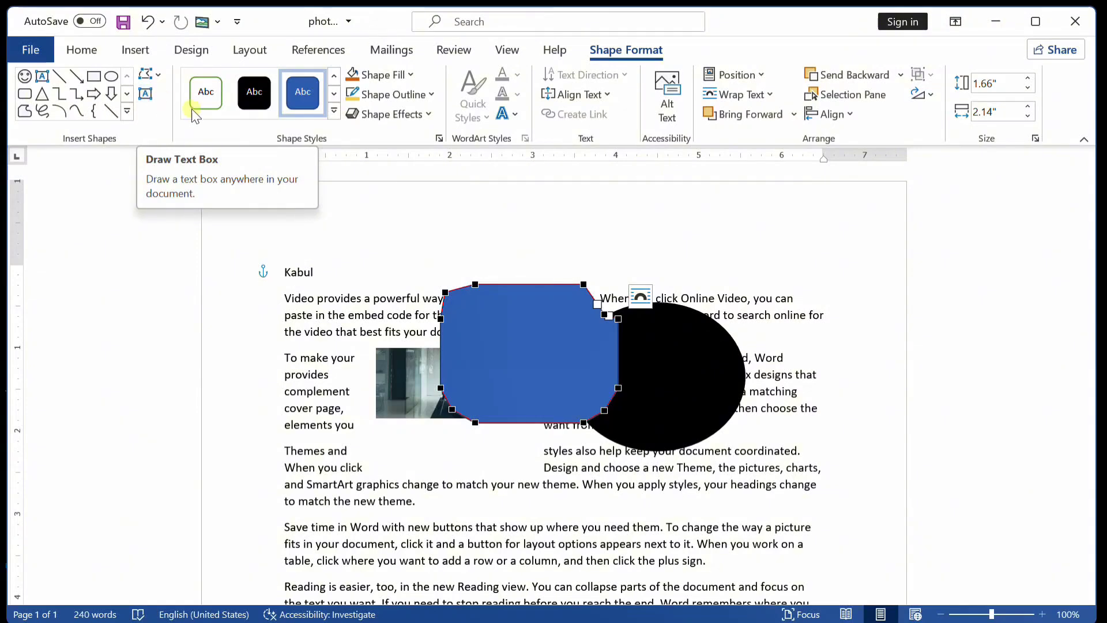
click(388, 277)
click(507, 320)
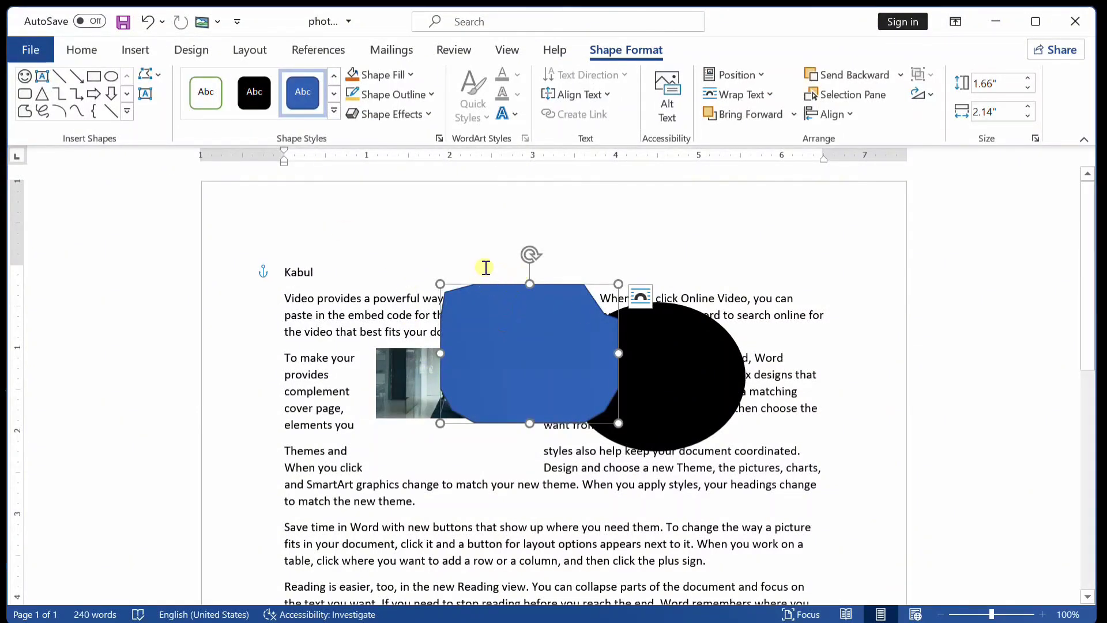
Undo the point edits, resizes and shape insertions until only the meeting-room photo remains in the text.
key(ctrl+z)
key(ctrl+z)
key(ctrl+z)
key(ctrl+z)
key(ctrl+z)
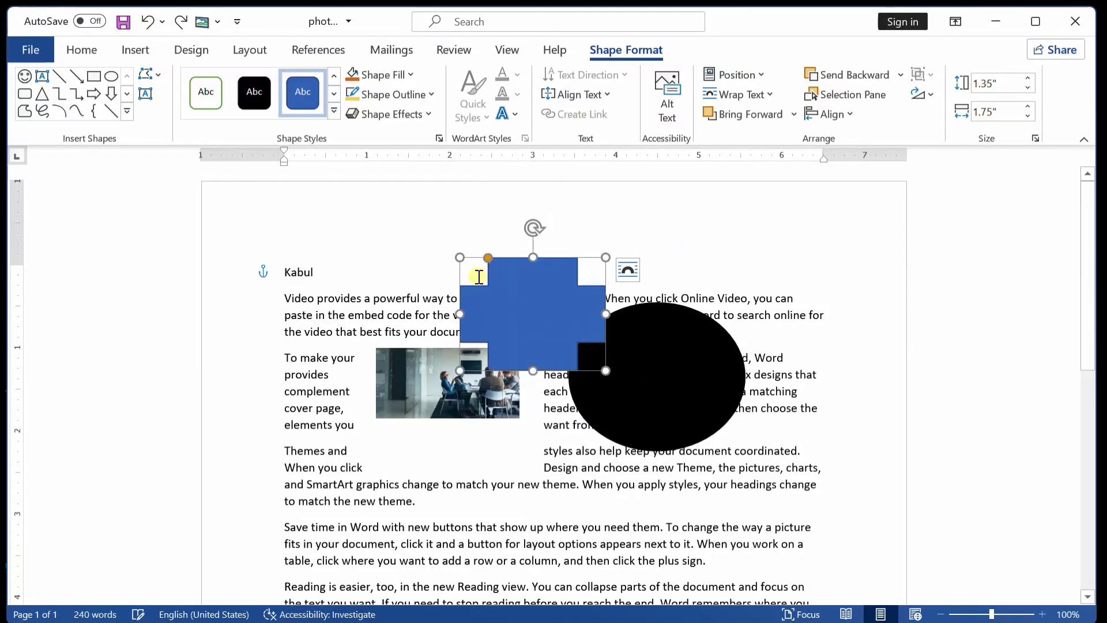
key(ctrl+z)
key(ctrl+z)
key(ctrl+z)
key(ctrl+z)
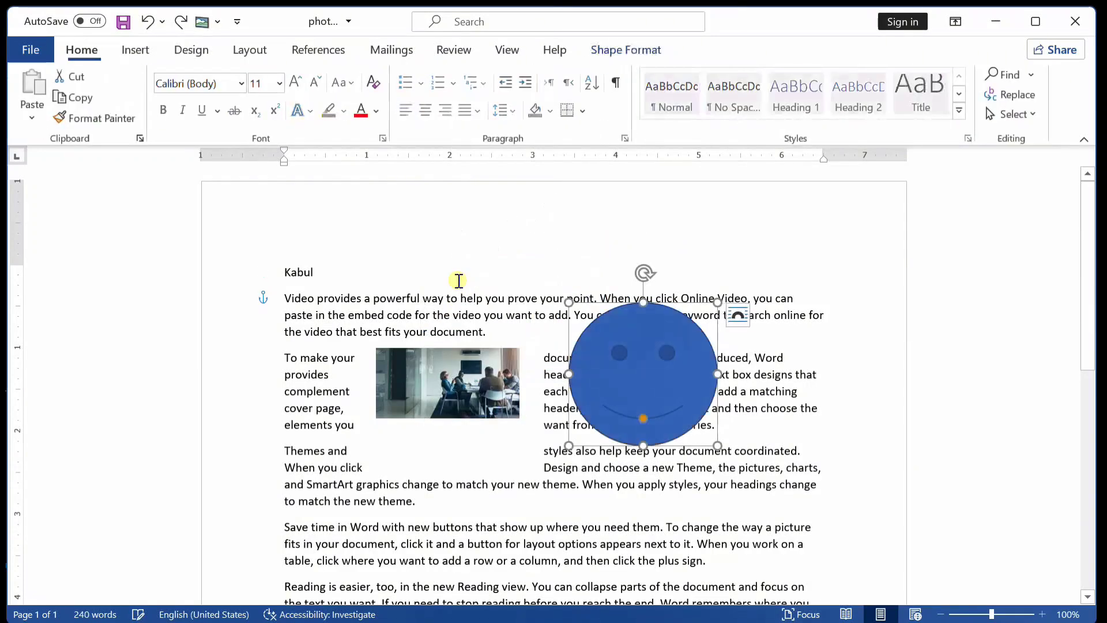
key(ctrl+z)
Move the meeting-room photo up to the right part of the first paragraph, and select the picture for formatting.
drag(449, 378, 686, 256)
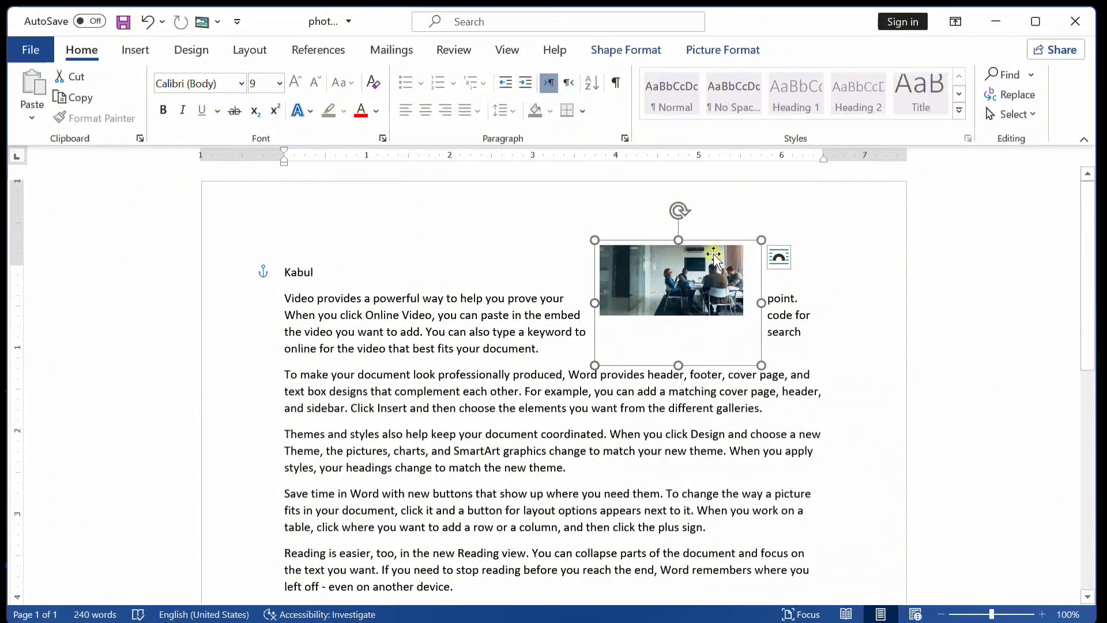
click(707, 255)
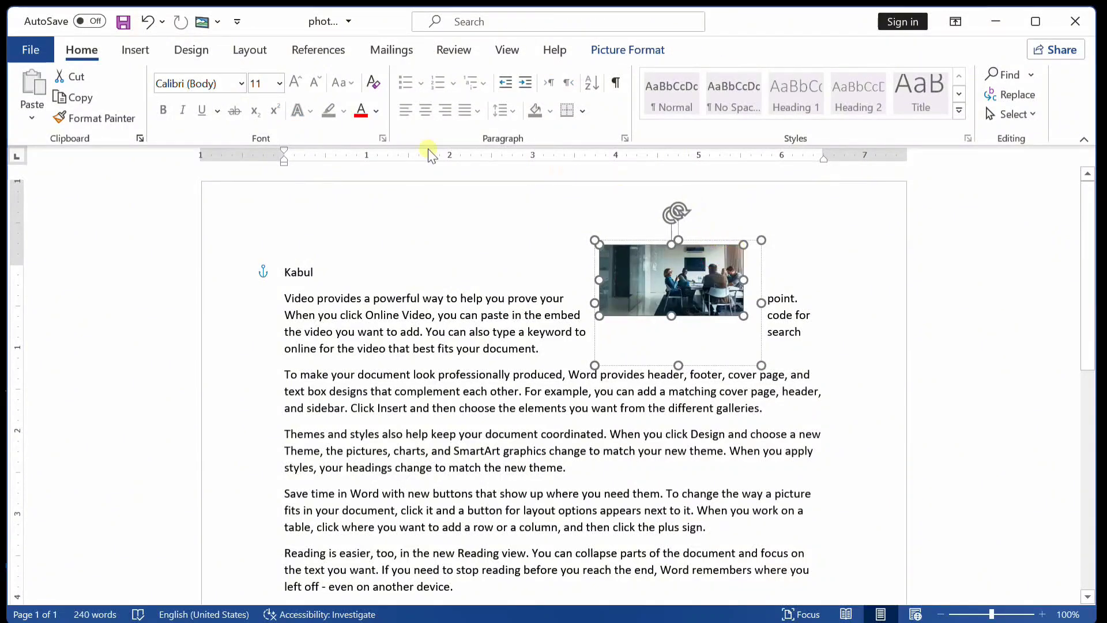
click(628, 50)
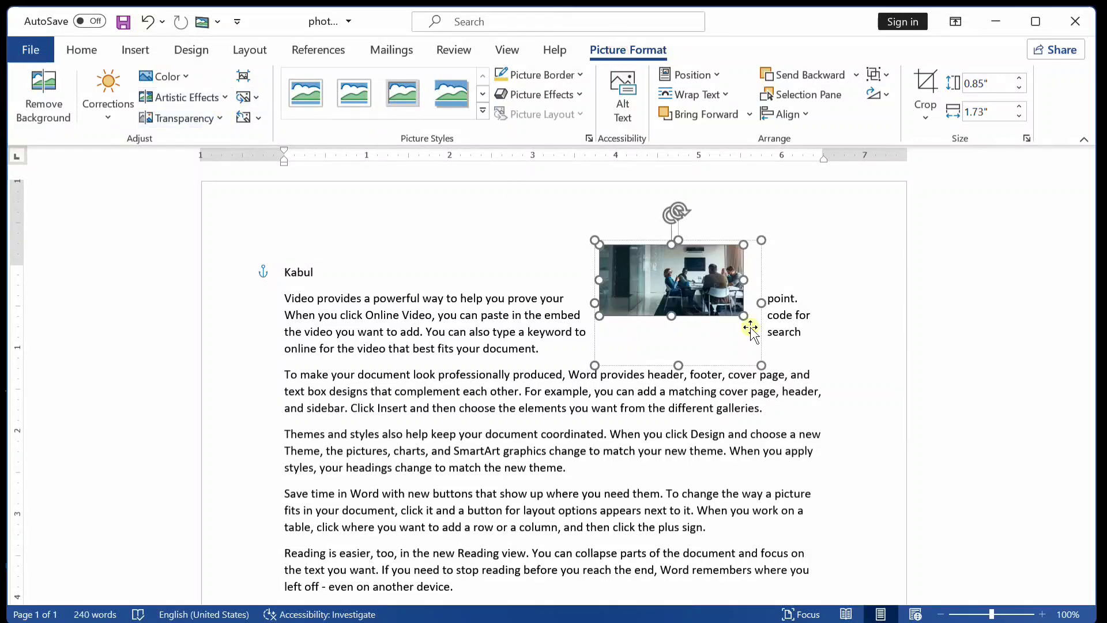
Draw an oval about 2.03" high and 2.26" wide over the first three paragraphs, left of the photo.
click(190, 50)
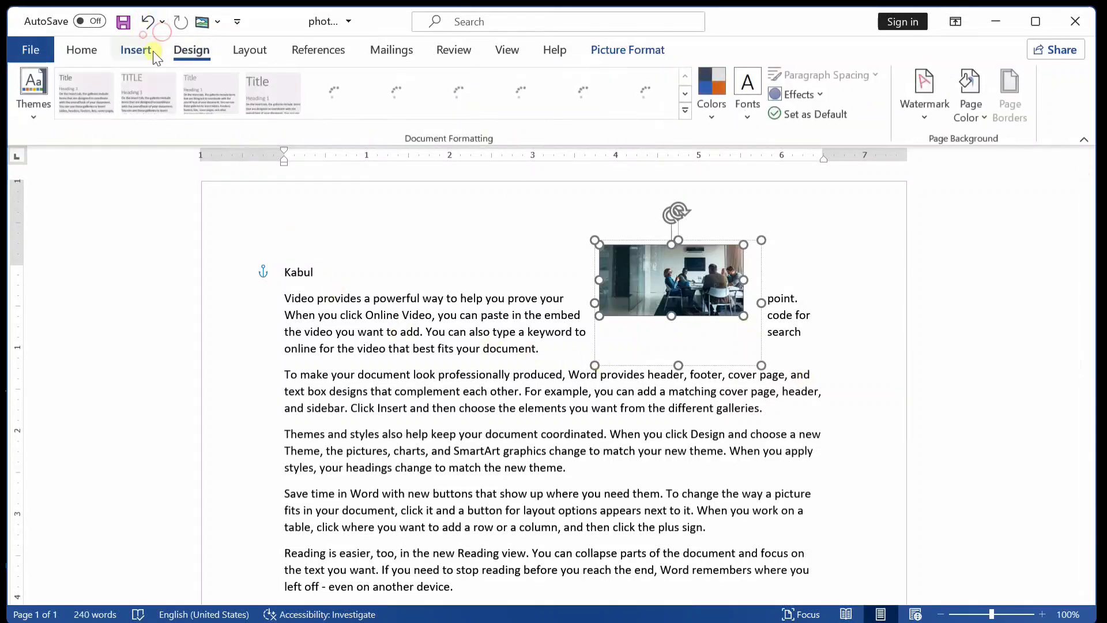
click(138, 49)
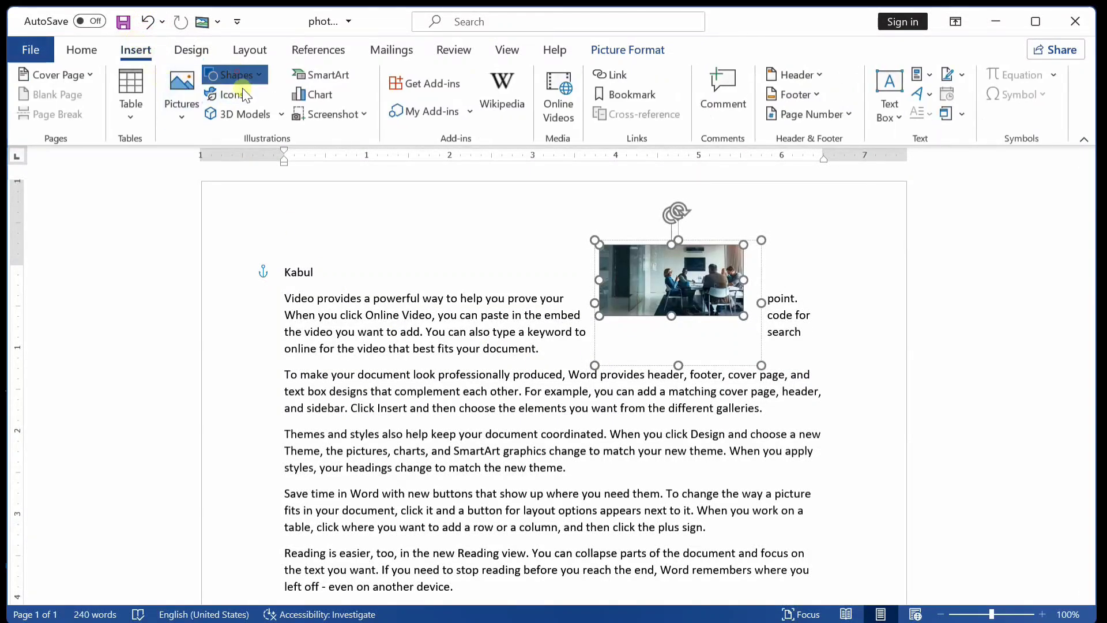
click(234, 74)
click(299, 119)
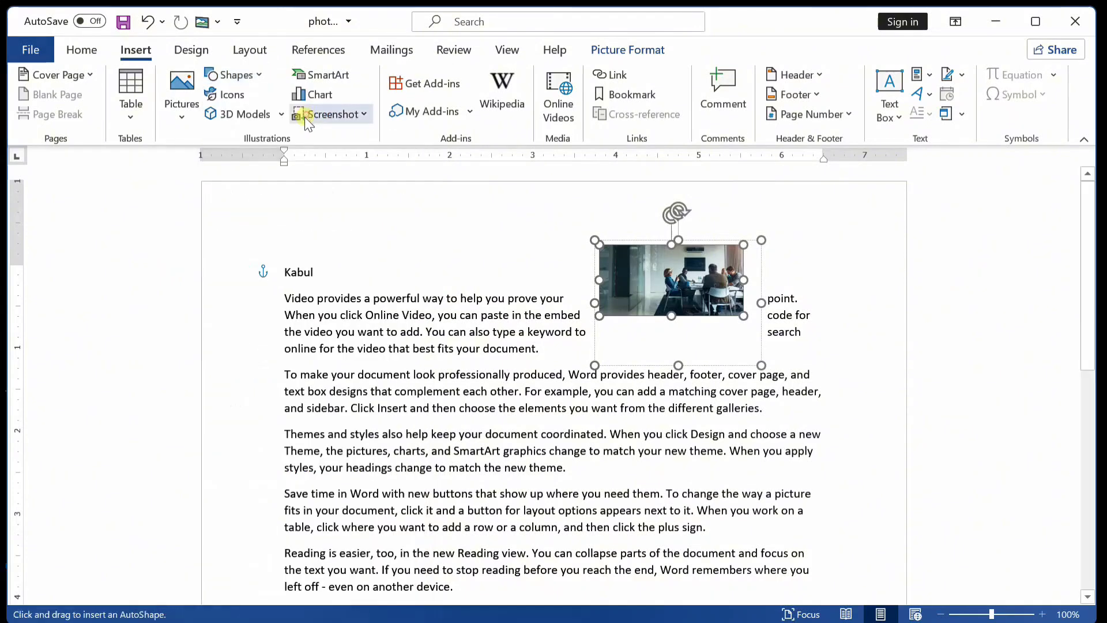
mouse_move(349, 275)
mouse_down()
mouse_move(485, 432)
mouse_move(538, 444)
mouse_up()
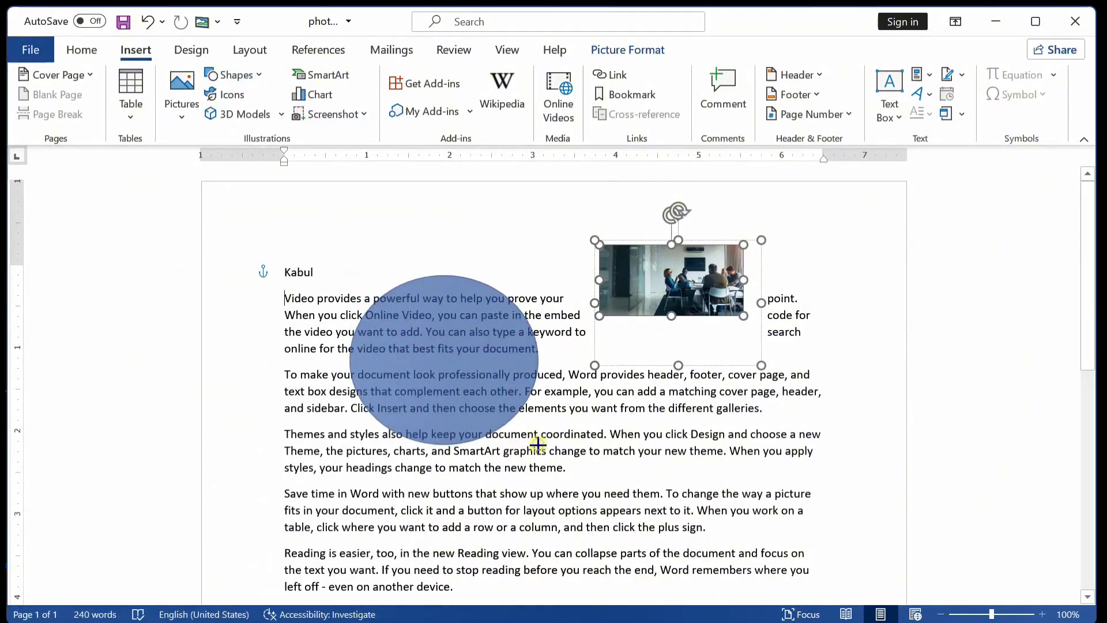
Draw a text box about 0.95" high and 1.59" wide inside the blue oval.
right_click(455, 341)
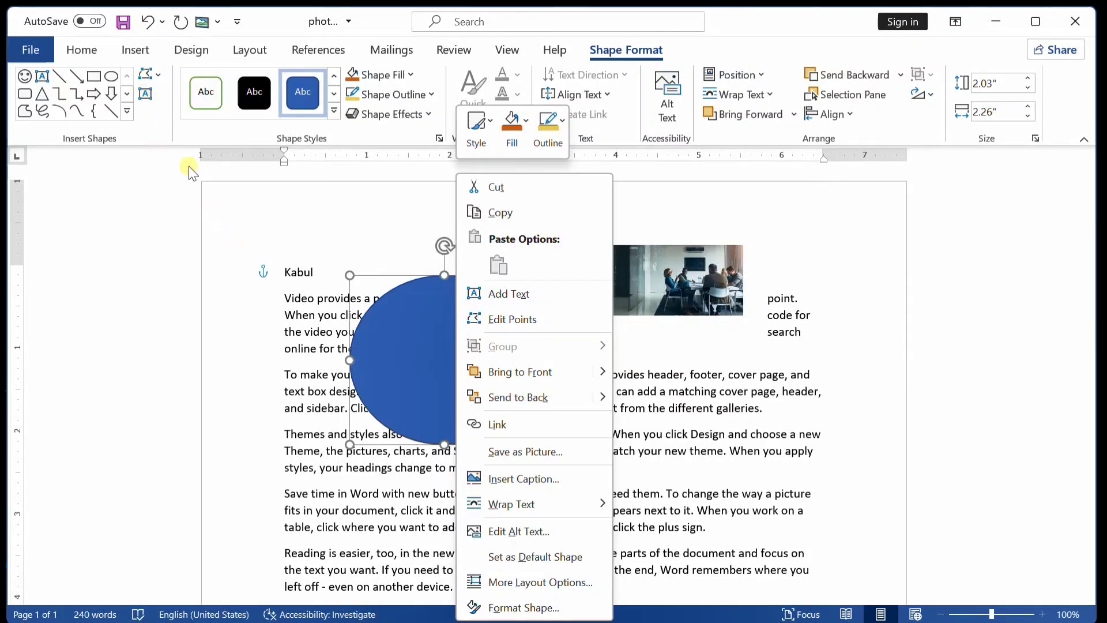
click(142, 95)
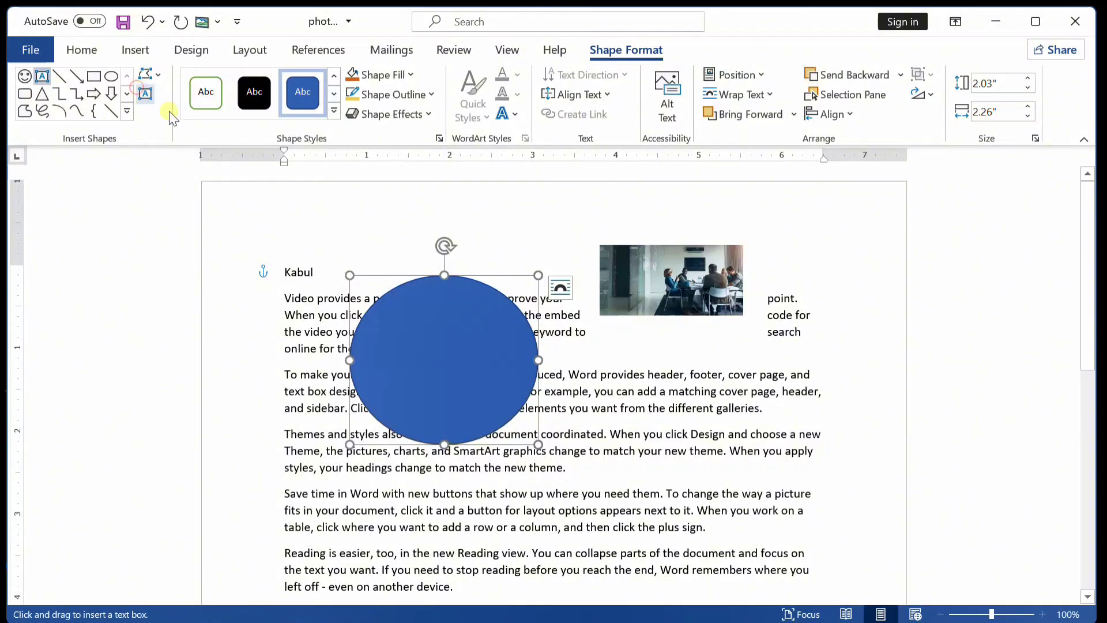
mouse_move(385, 313)
mouse_down()
mouse_move(440, 371)
mouse_move(517, 395)
mouse_up()
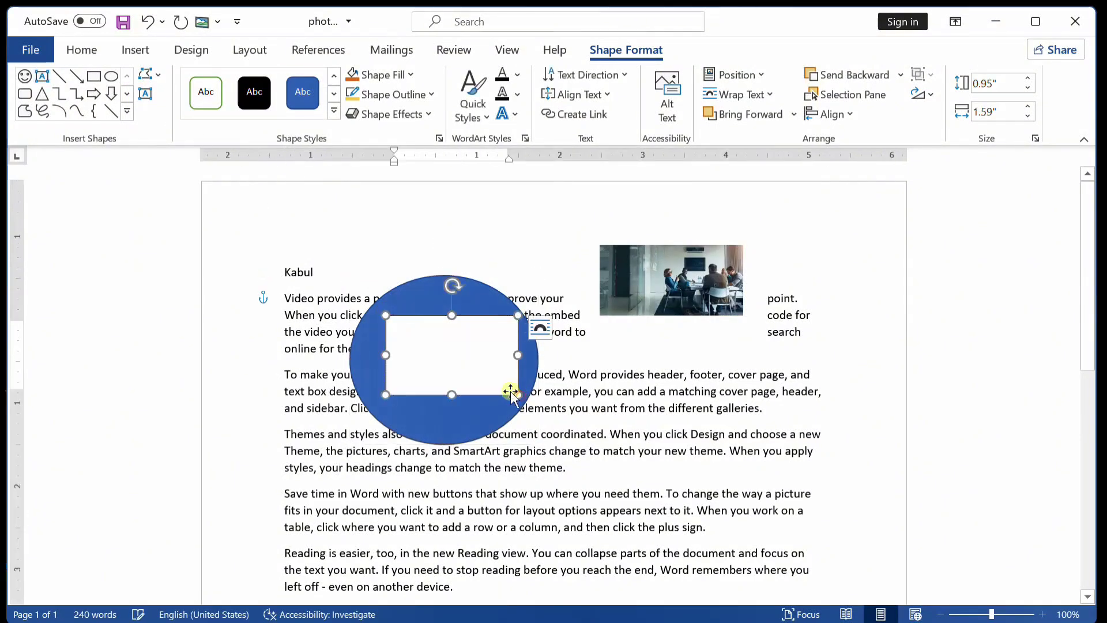
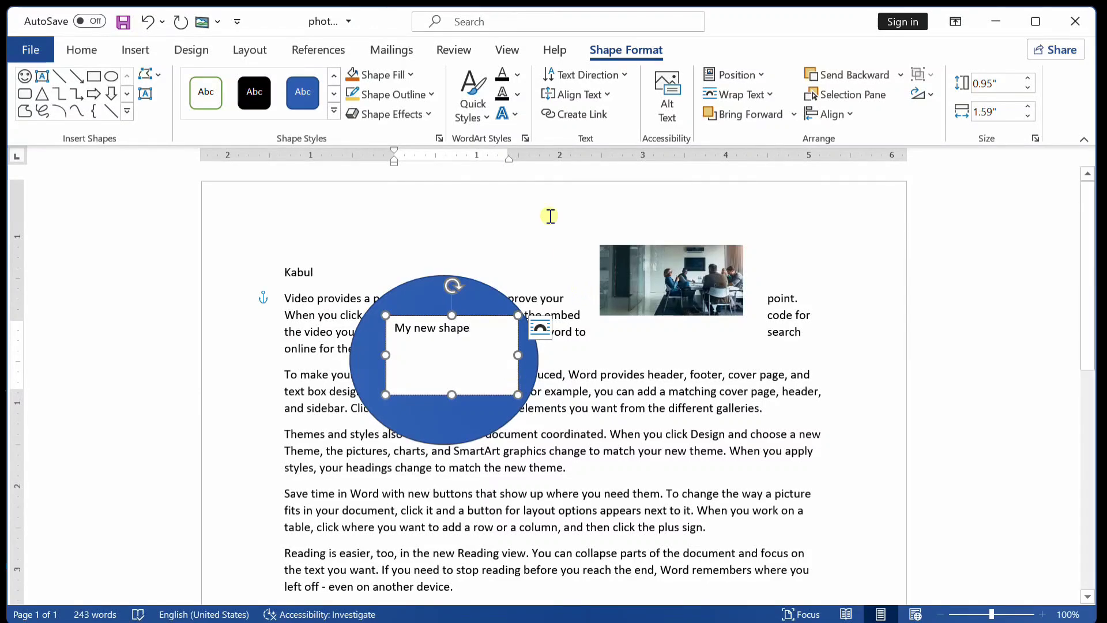
Apply the solid blue theme style to the "My new shape" text box and center its text.
click(581, 411)
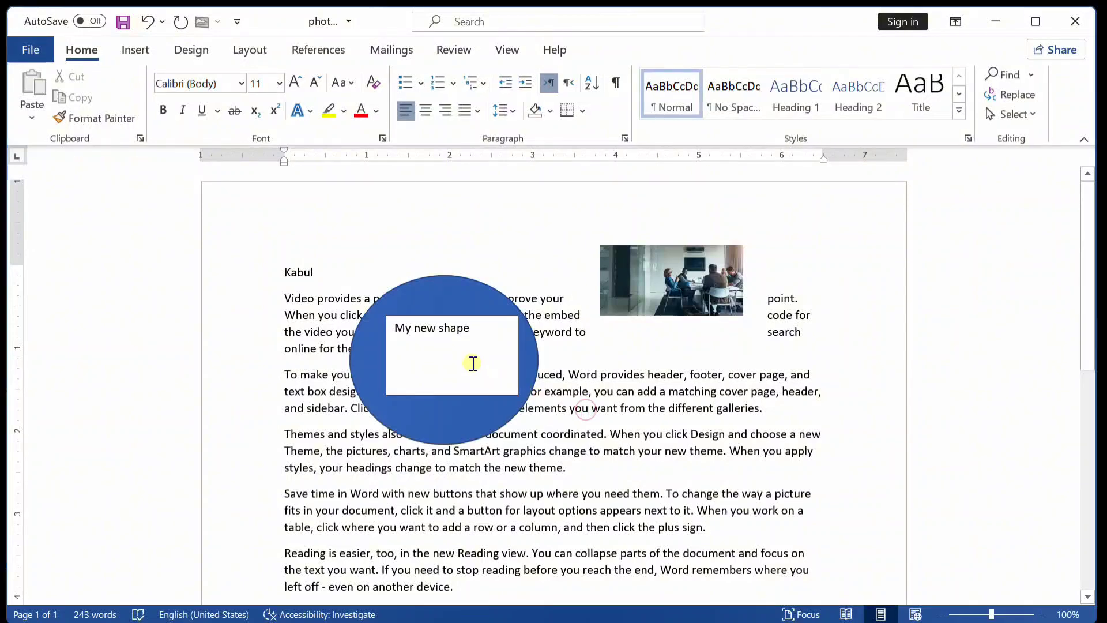
click(473, 362)
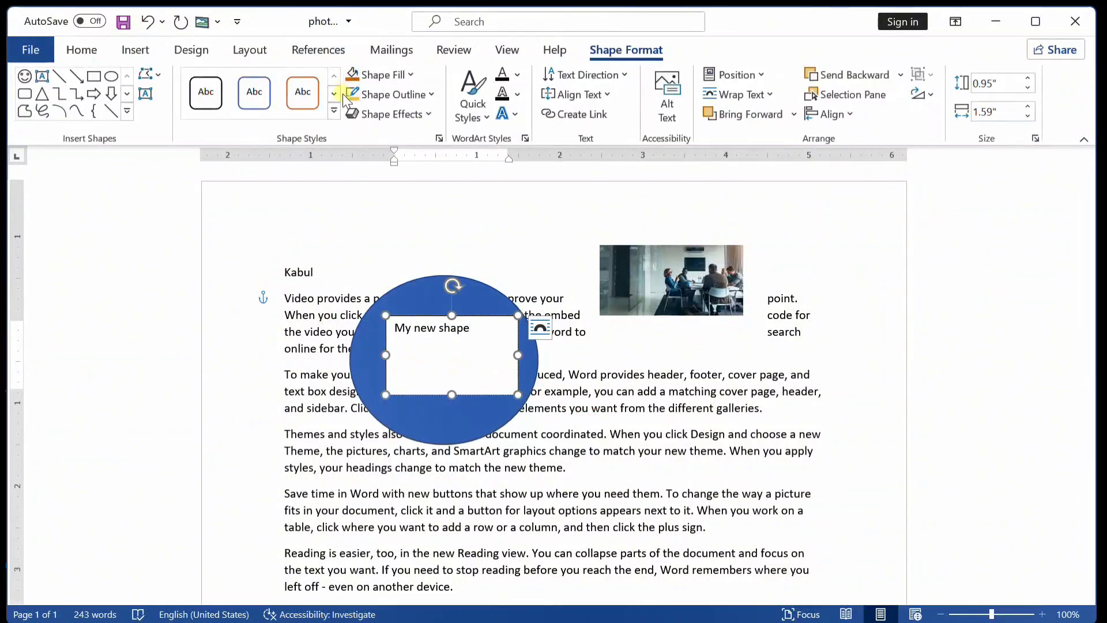
click(334, 111)
click(251, 195)
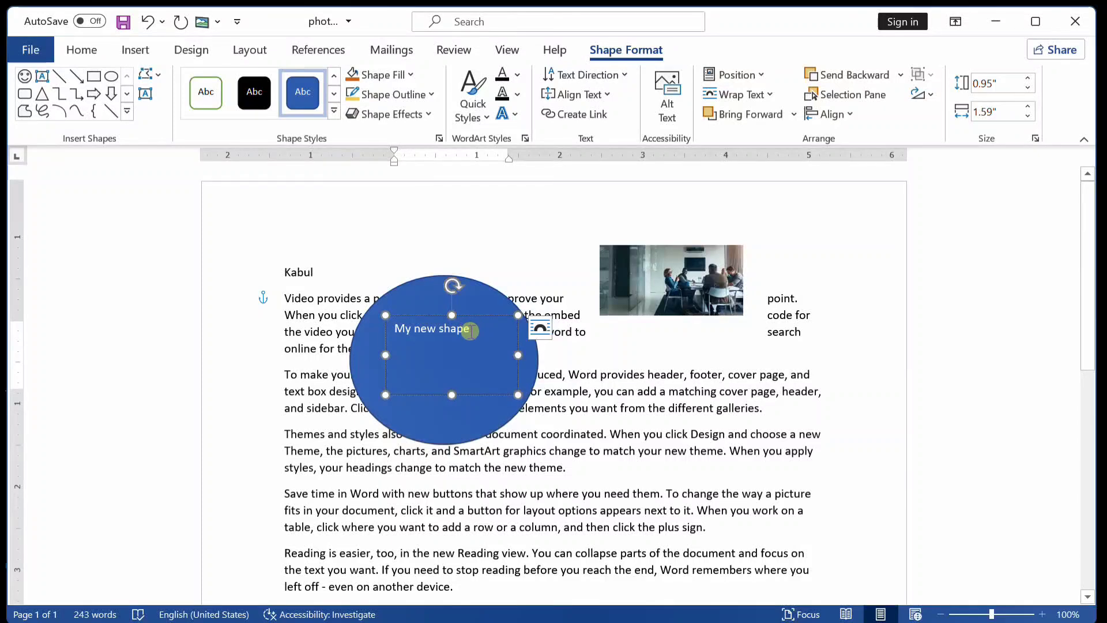
key(ctrl+e)
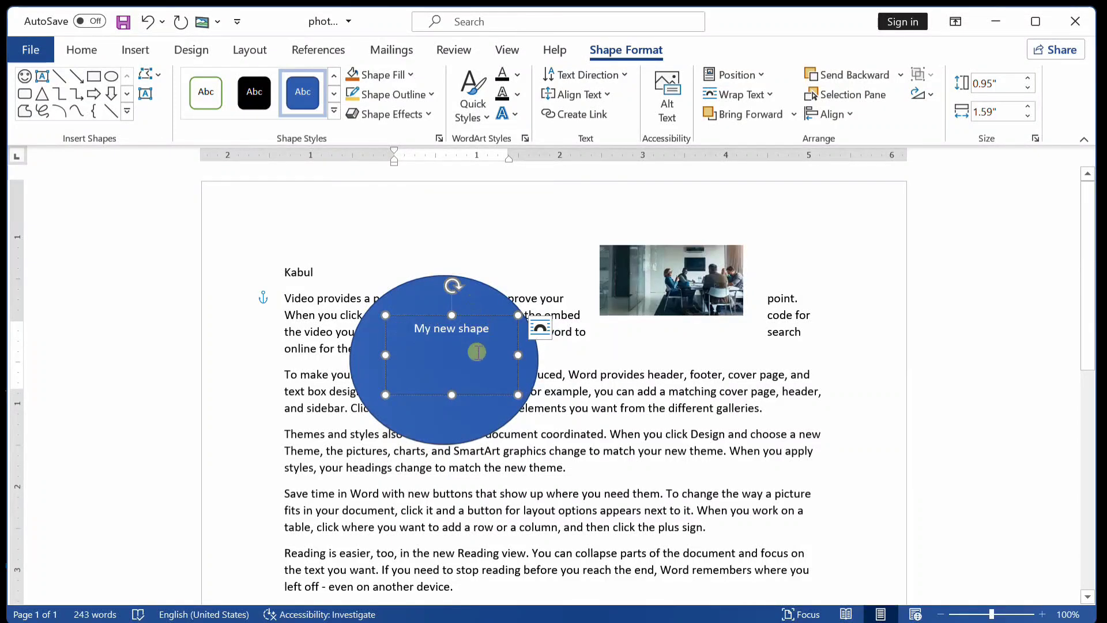
Stretch the text box to about 1.55" high and set its text to font size 18.
drag(452, 395, 452, 445)
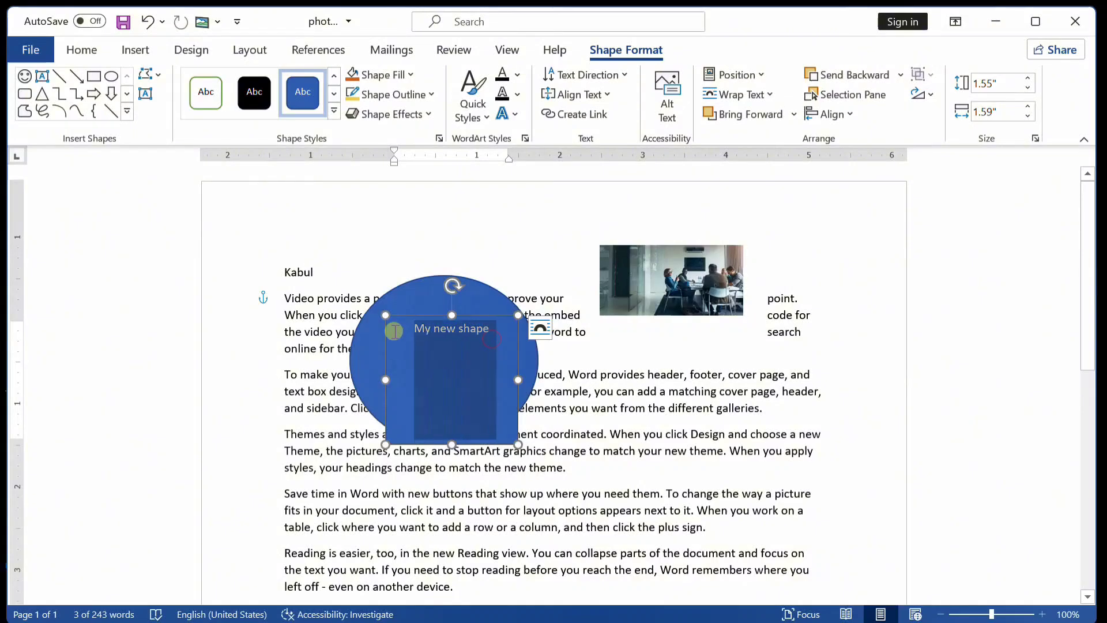
click(135, 50)
click(101, 52)
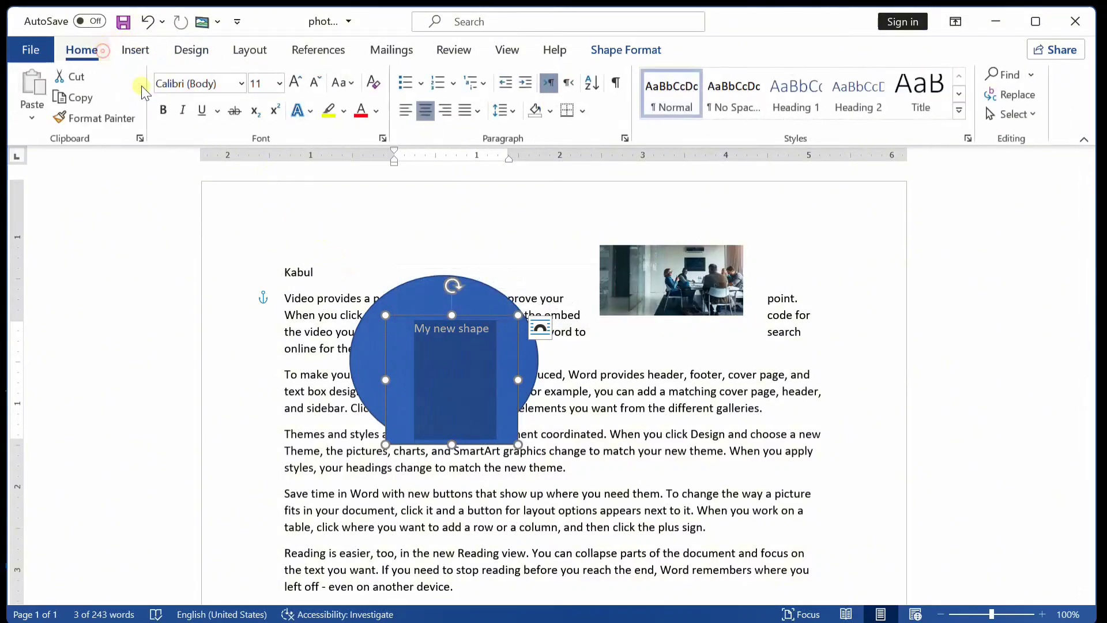
click(279, 84)
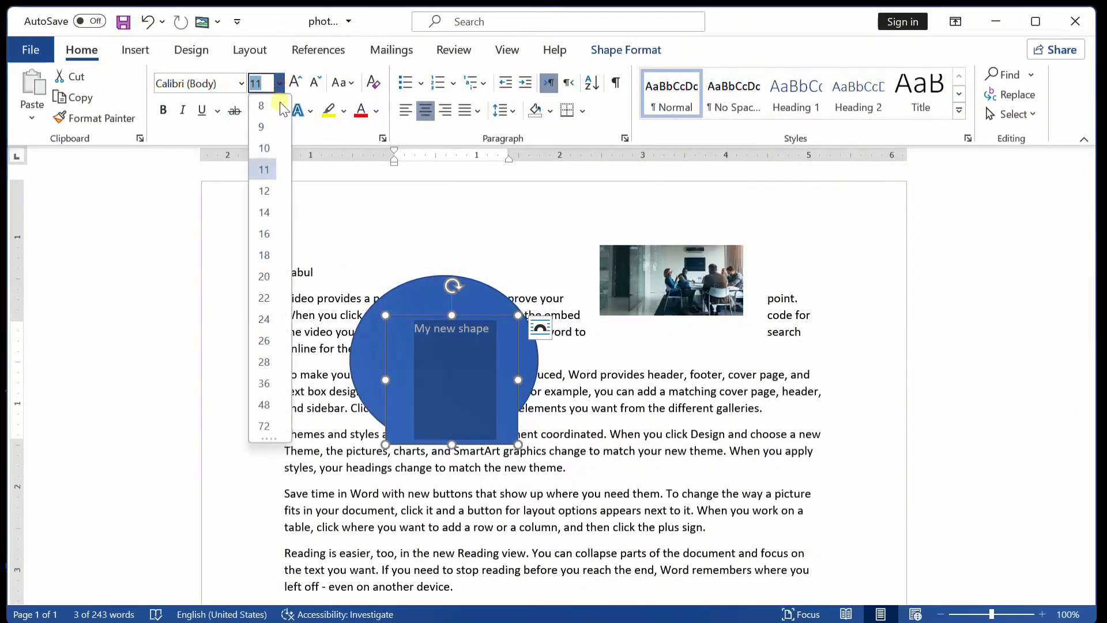
click(277, 254)
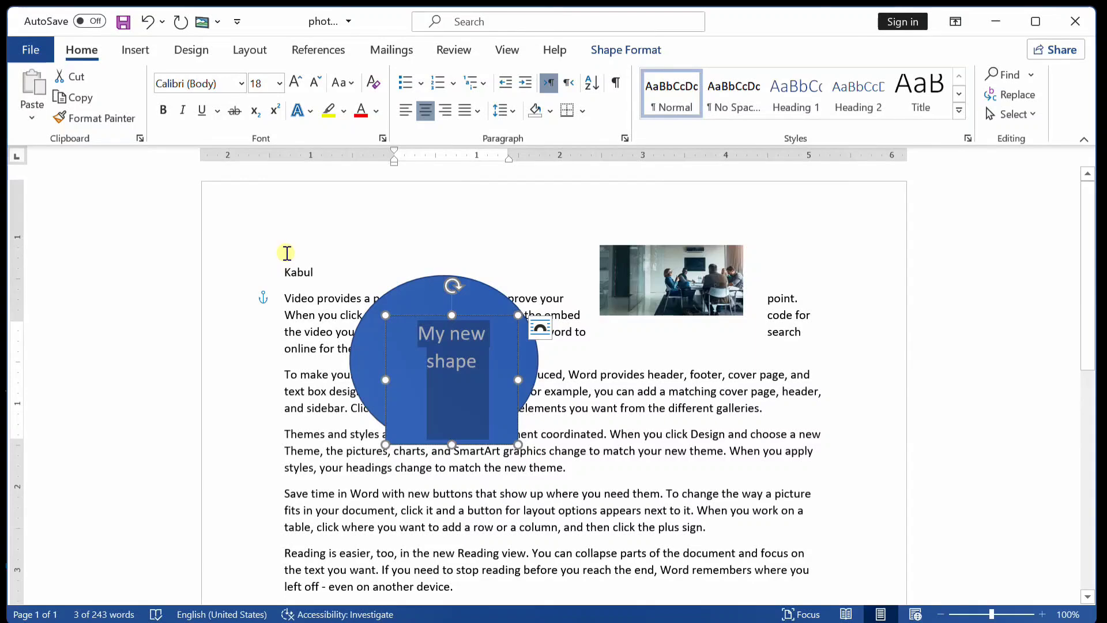
Apply the green gradient theme style from the fifth row to the text box.
click(646, 51)
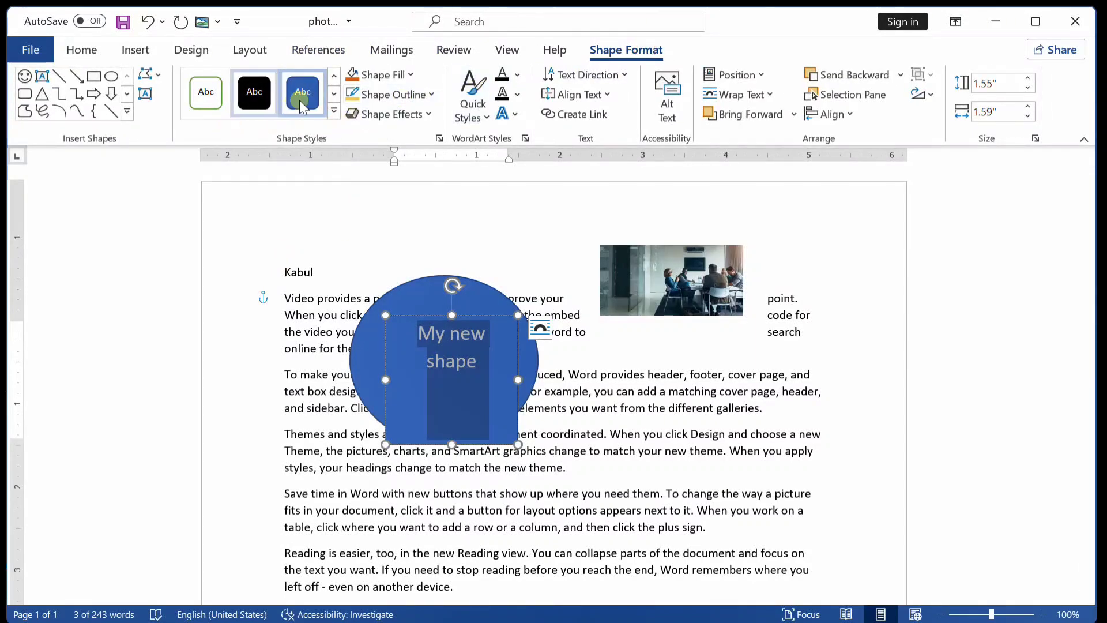
click(334, 111)
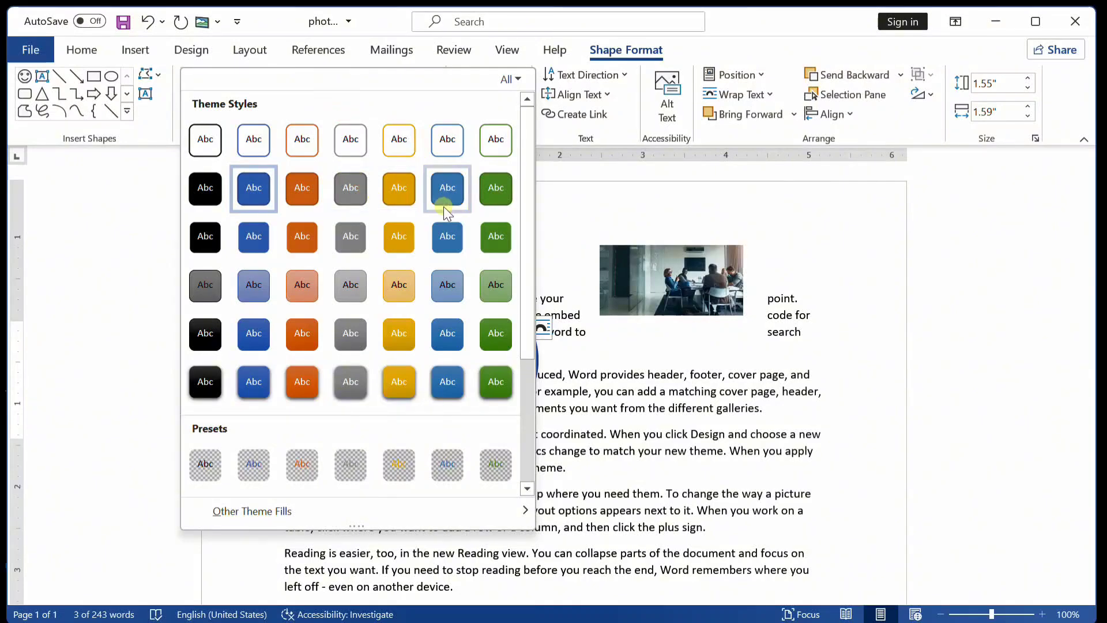
click(507, 331)
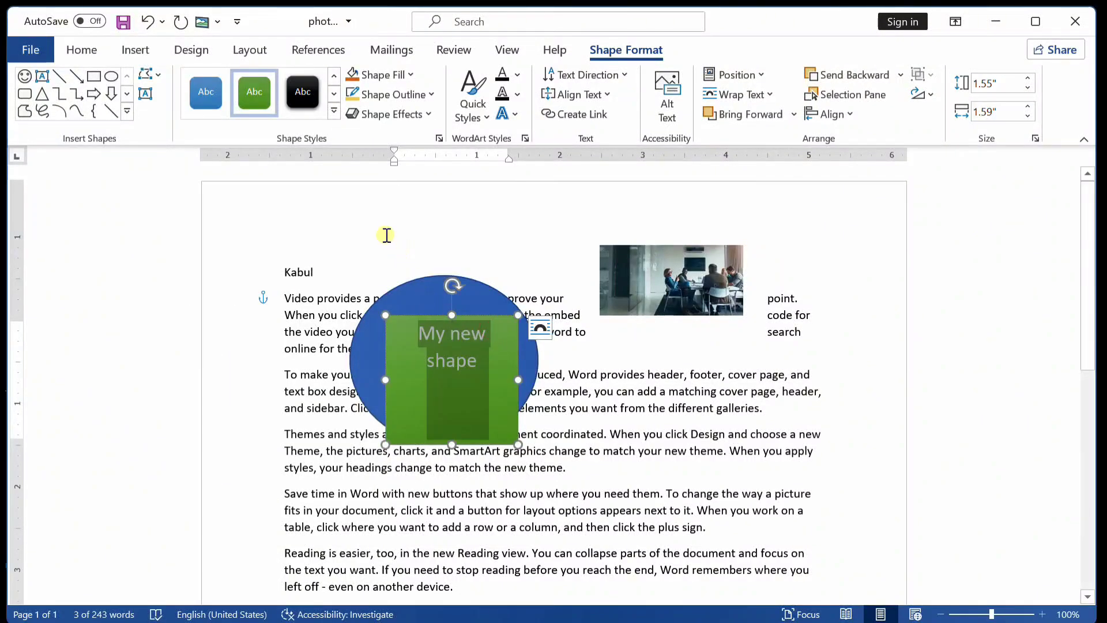
Fill the text box with the Digital Marketing picture file from the Pictures folder, and shorten the box to about 0.97" high.
click(407, 74)
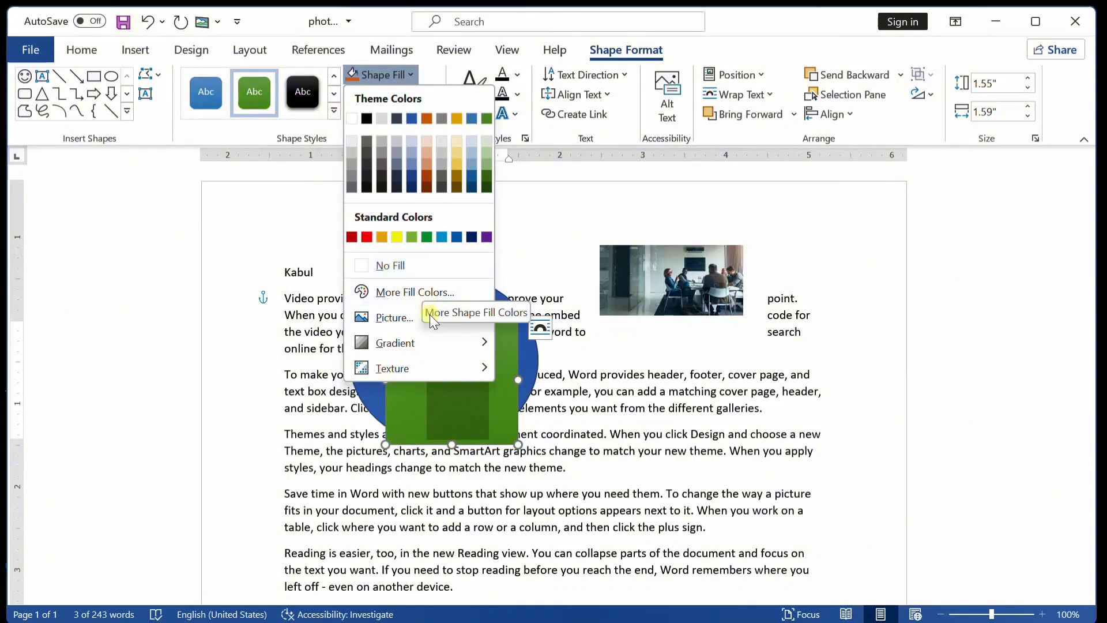
click(404, 318)
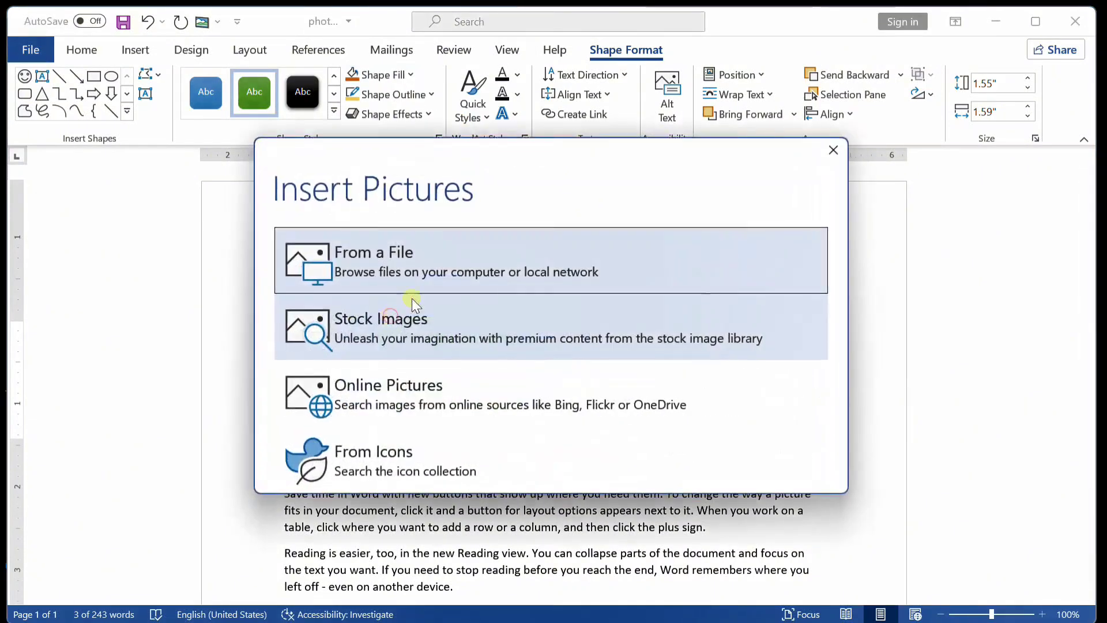
click(455, 240)
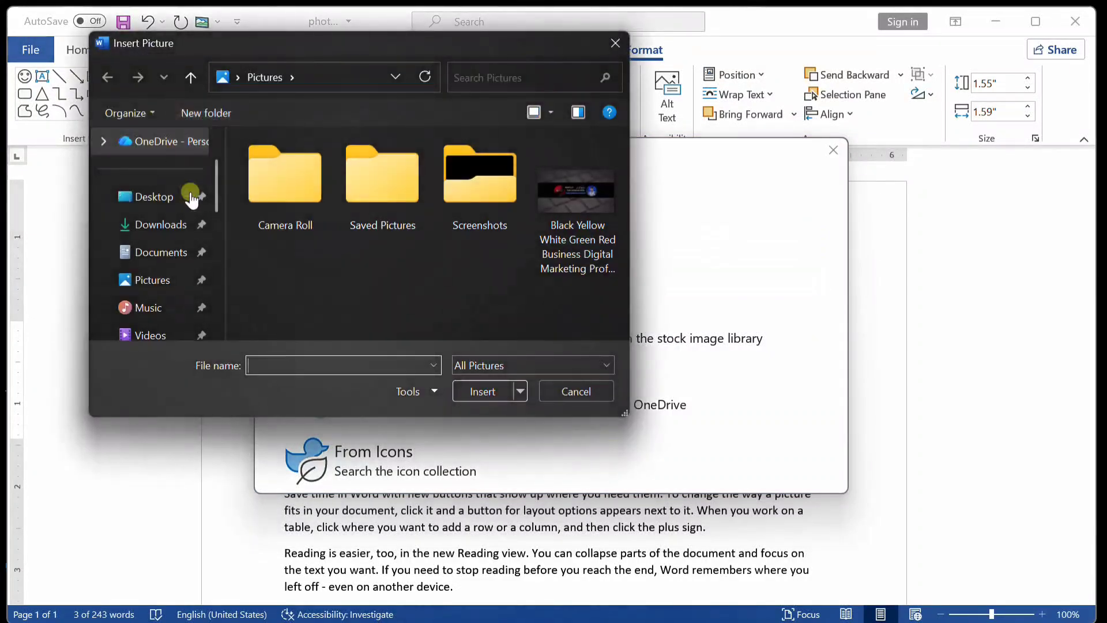
click(597, 163)
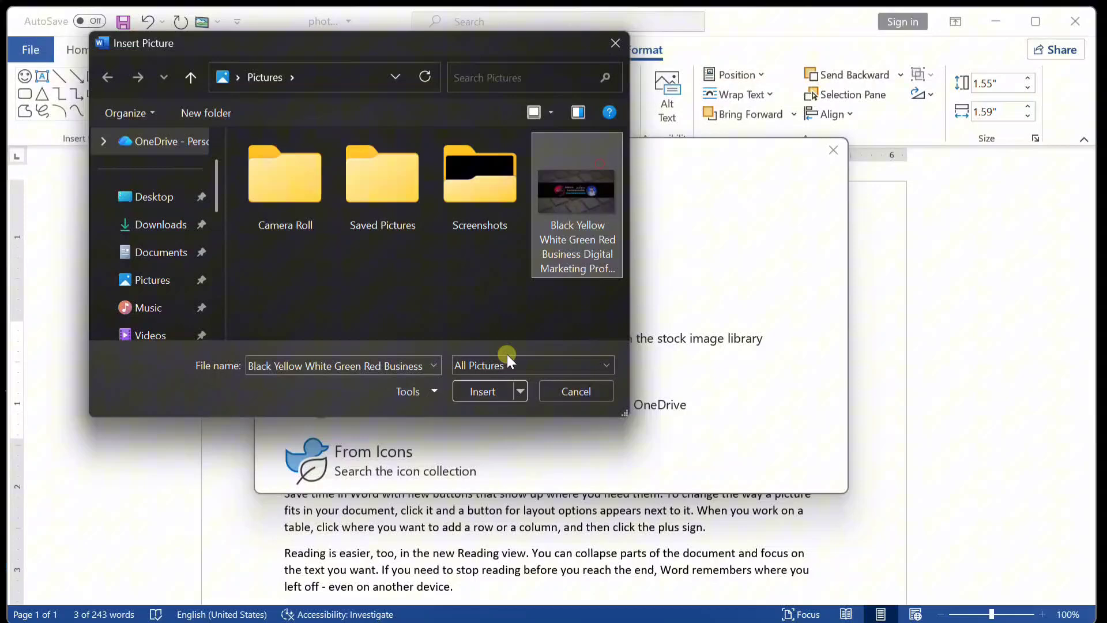
click(482, 389)
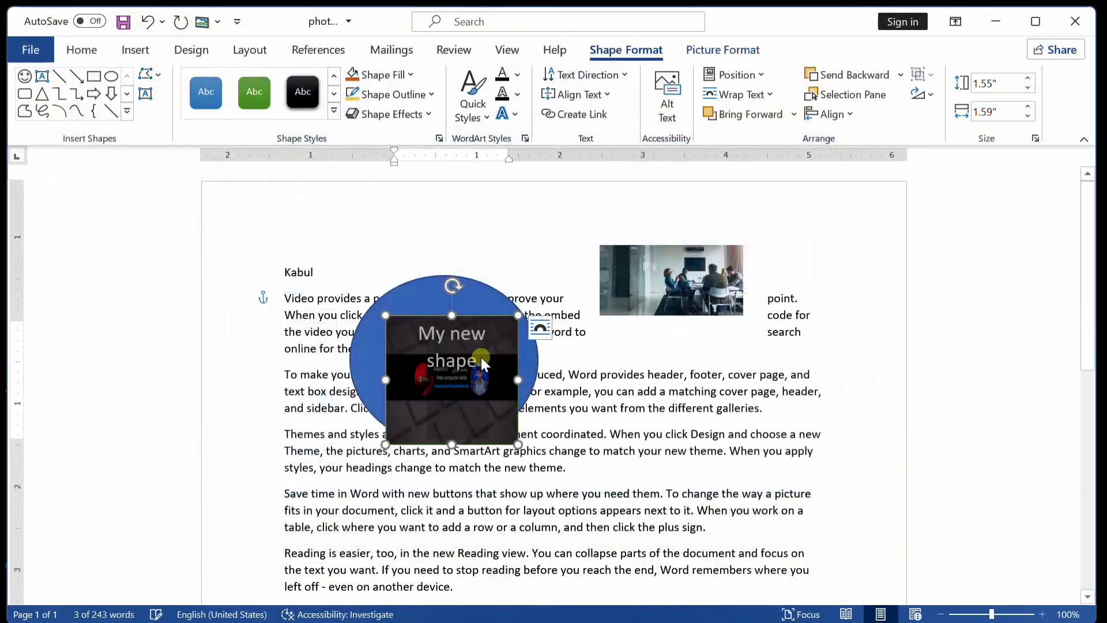
drag(453, 443, 452, 392)
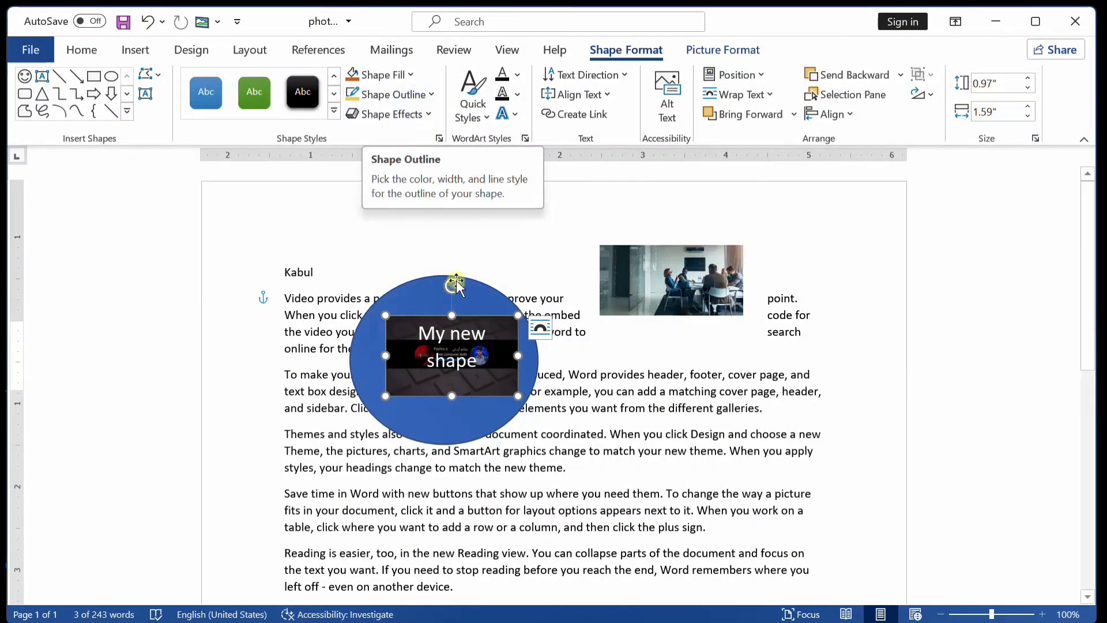
Remove the outline of the picture-filled text box and apply a subtle shape effect to its edges.
click(410, 95)
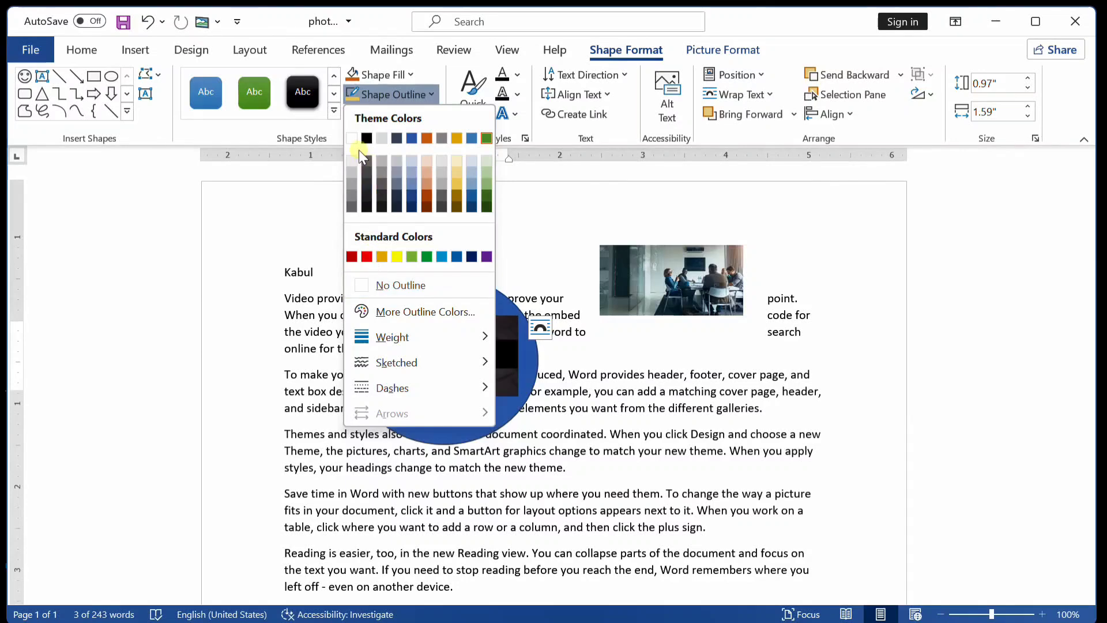
click(379, 284)
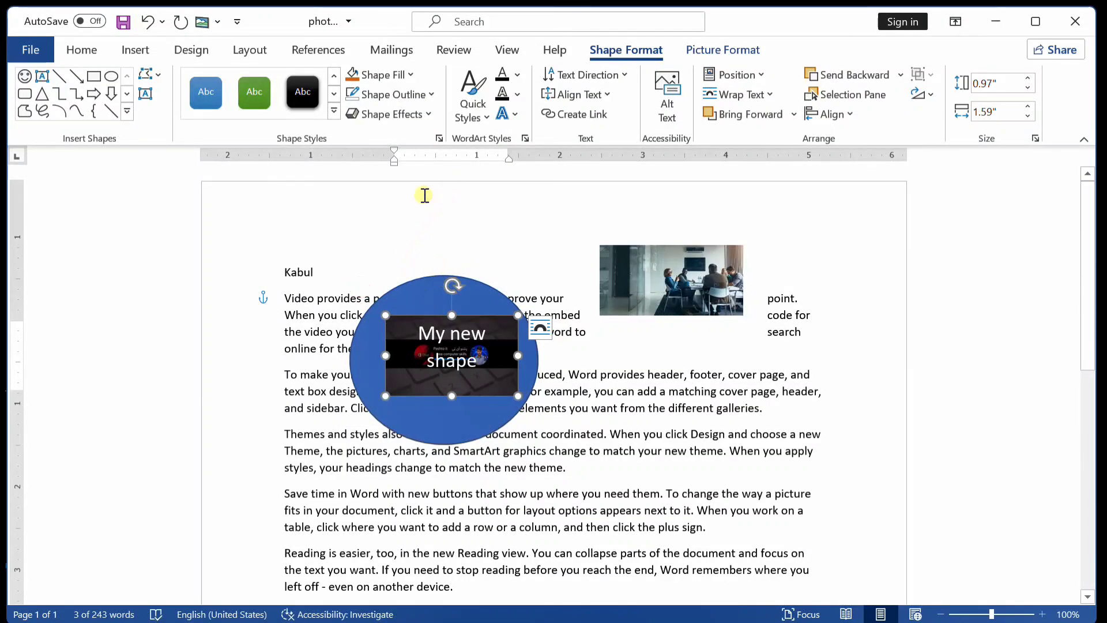
click(419, 115)
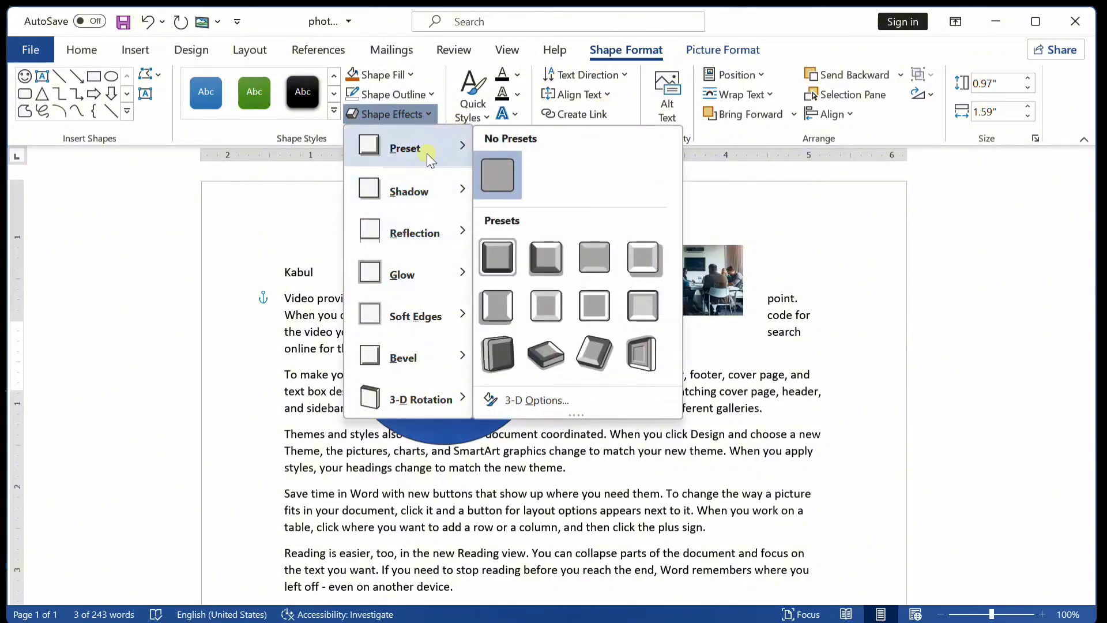
mouse_move(462, 269)
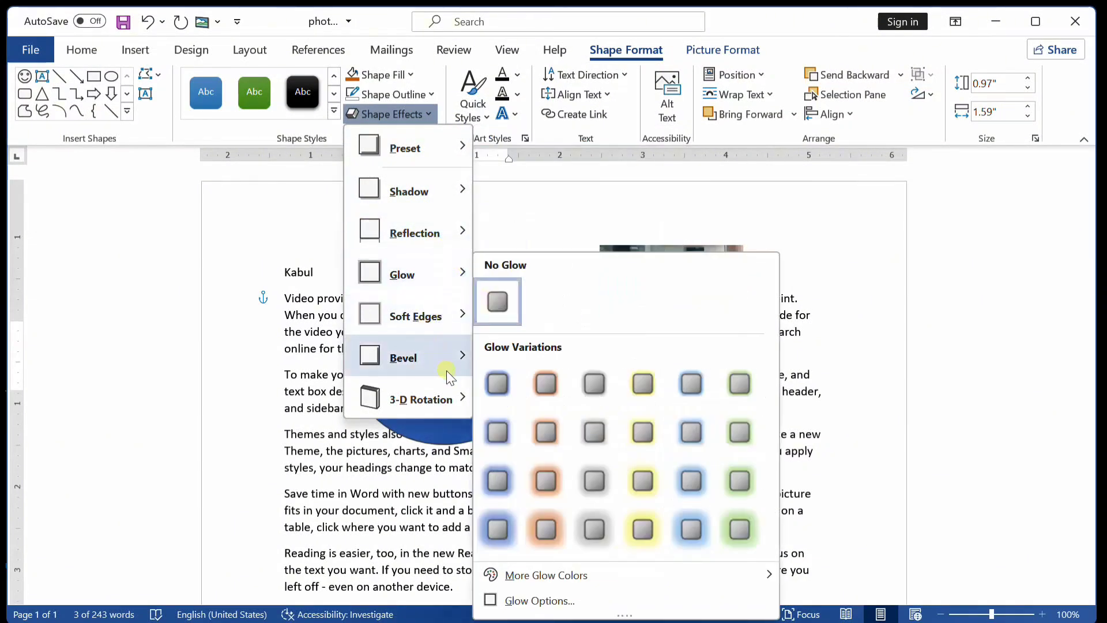
click(600, 417)
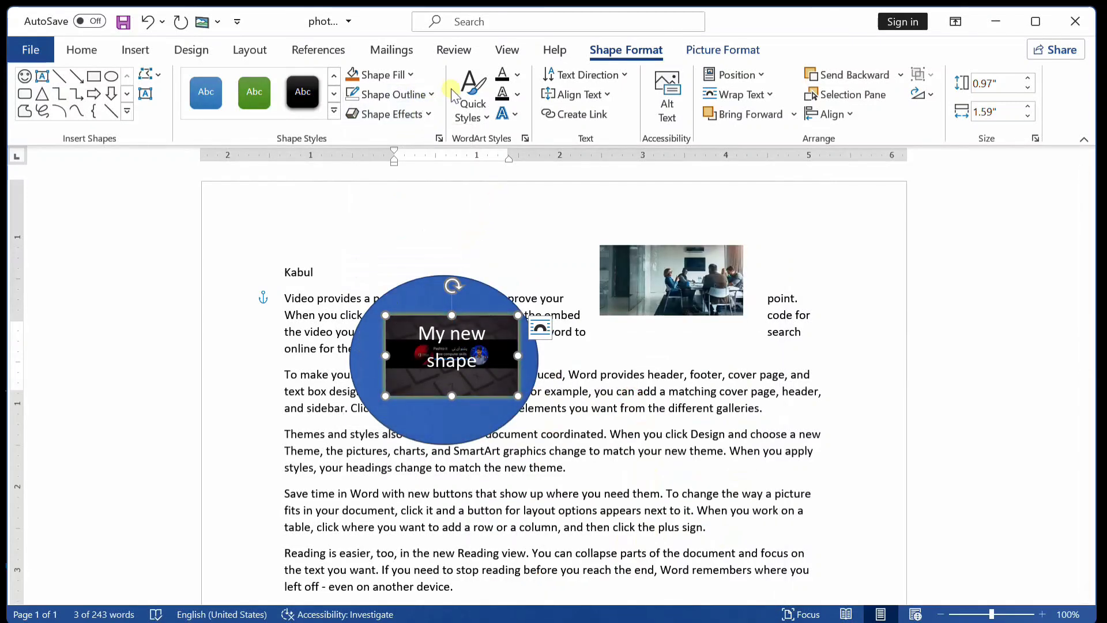
click(471, 104)
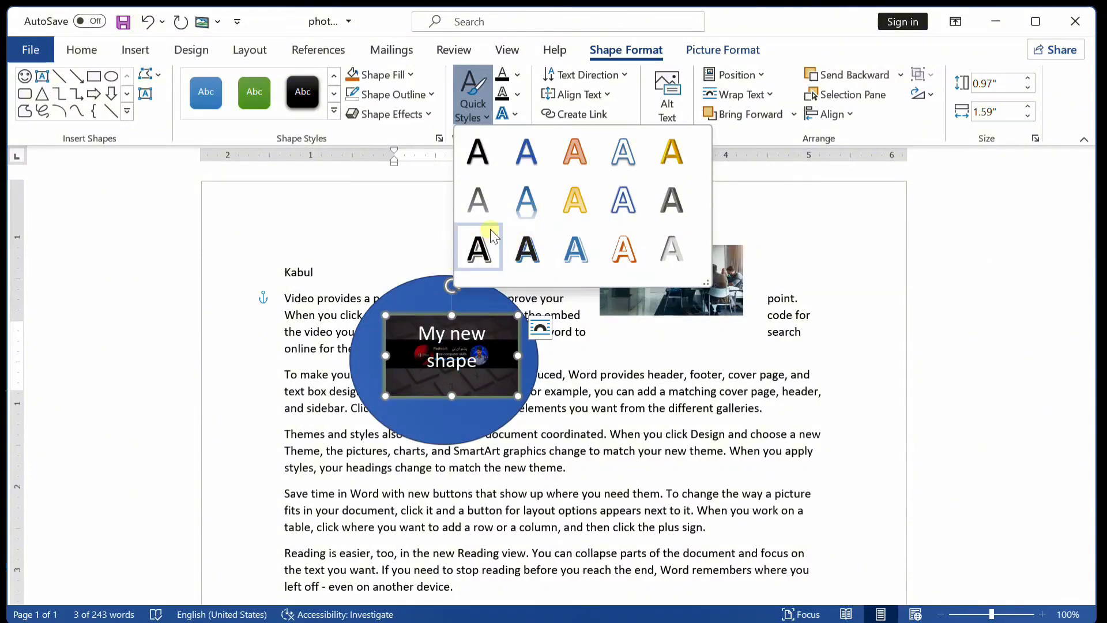
click(486, 108)
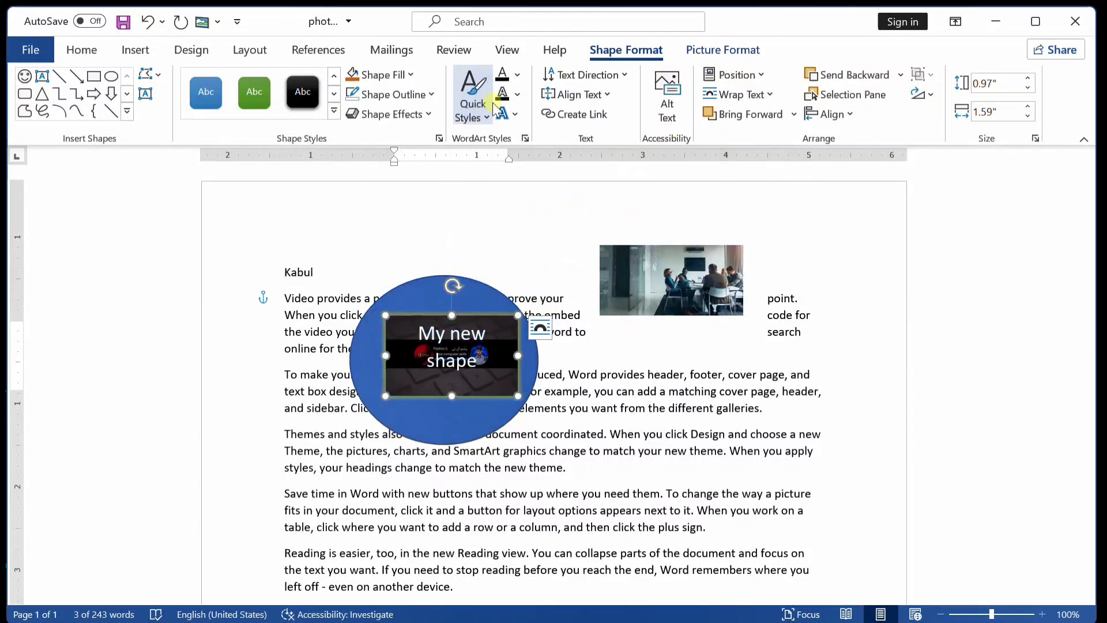
click(513, 79)
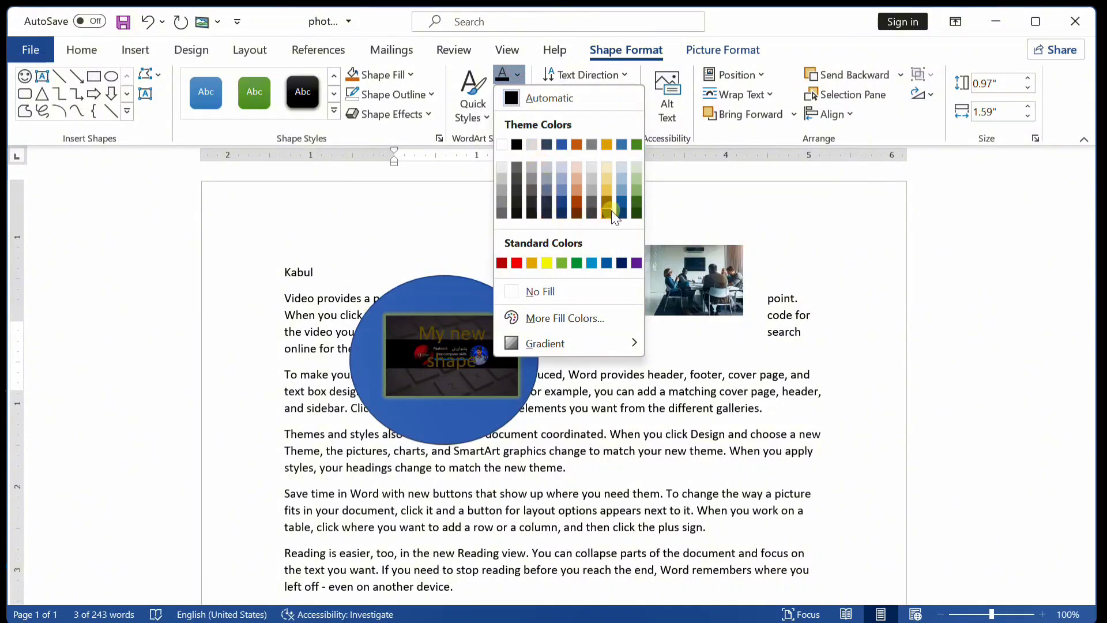
click(693, 150)
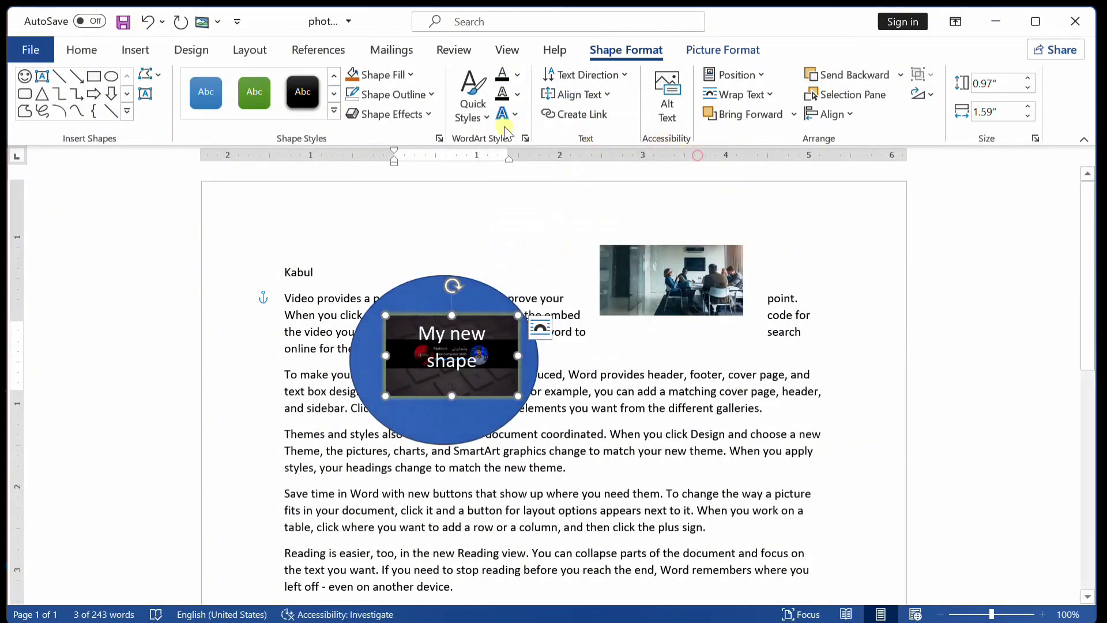
click(517, 95)
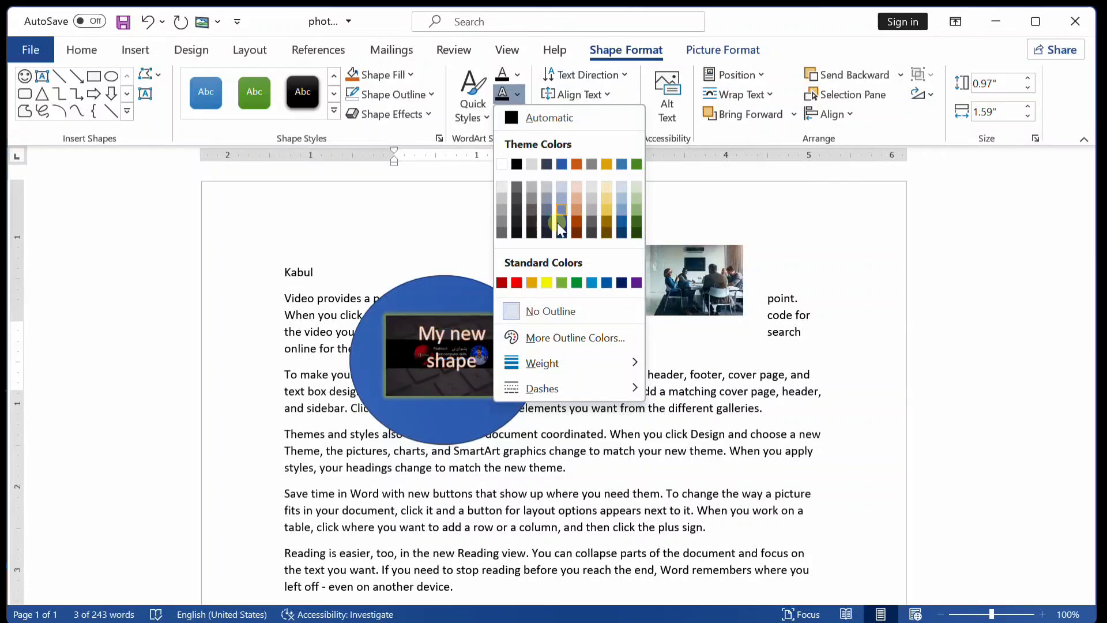
key(Escape)
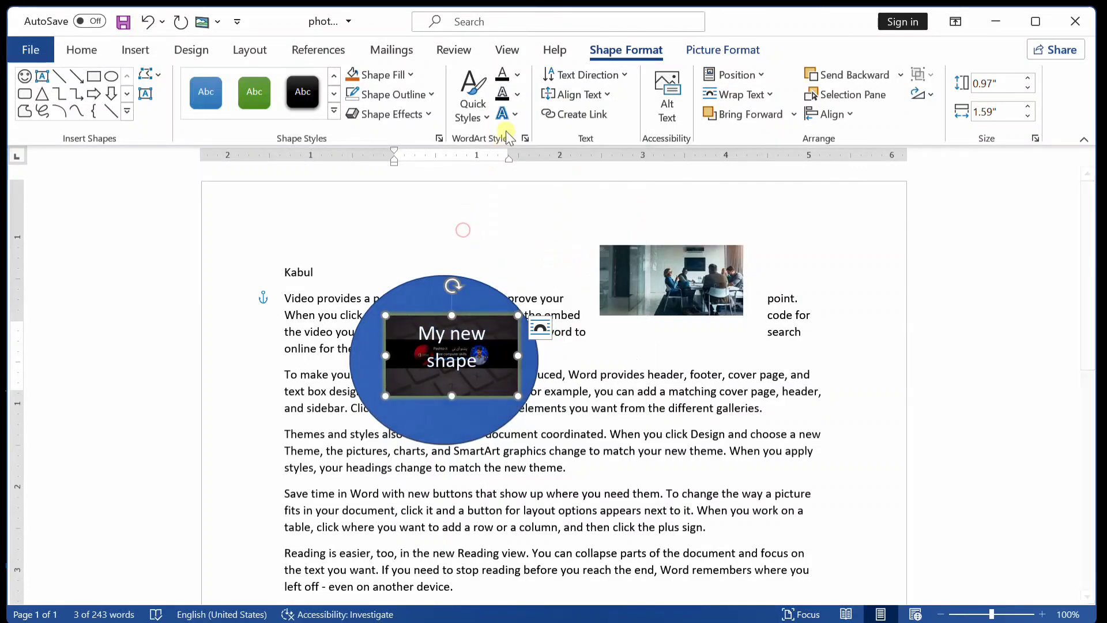
Apply an orange glow text effect to the "My new shape" text.
click(508, 115)
mouse_move(552, 192)
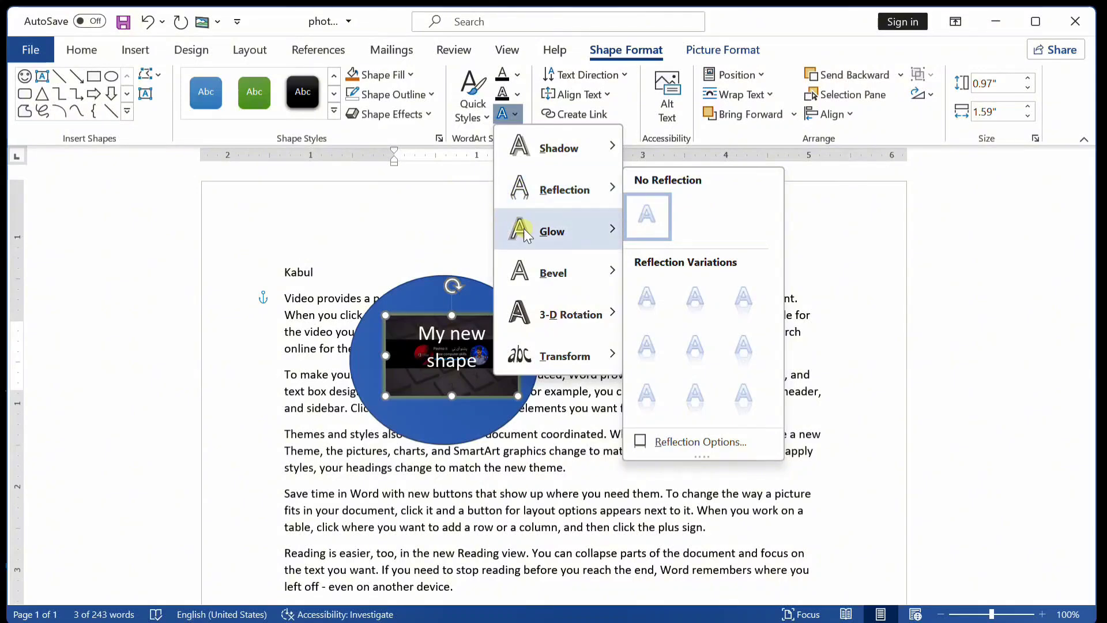
mouse_move(584, 314)
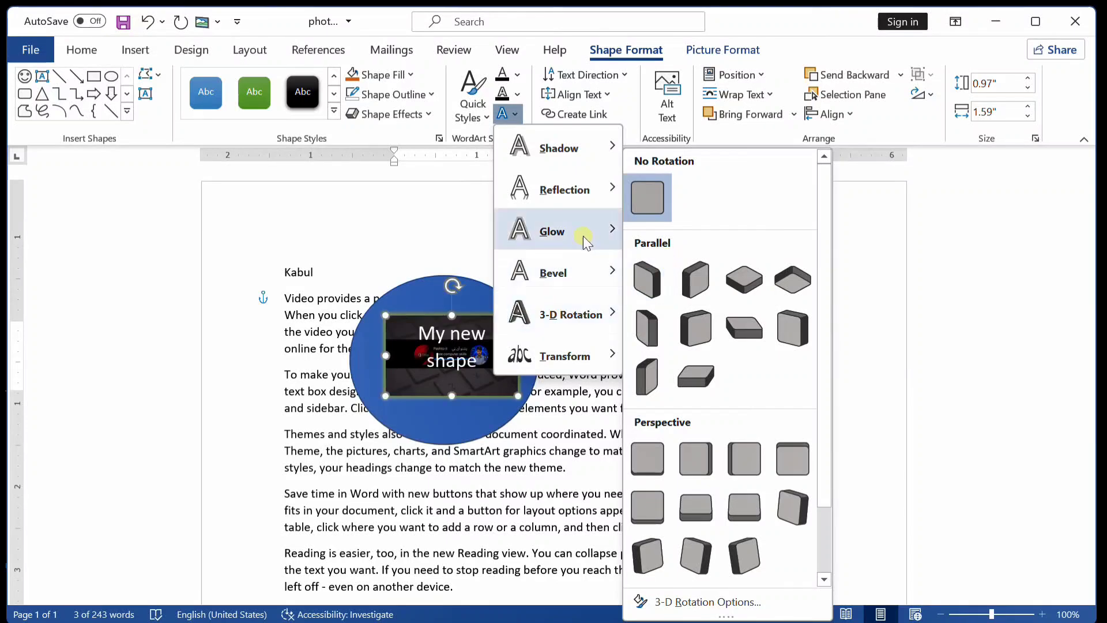
mouse_move(605, 230)
click(678, 325)
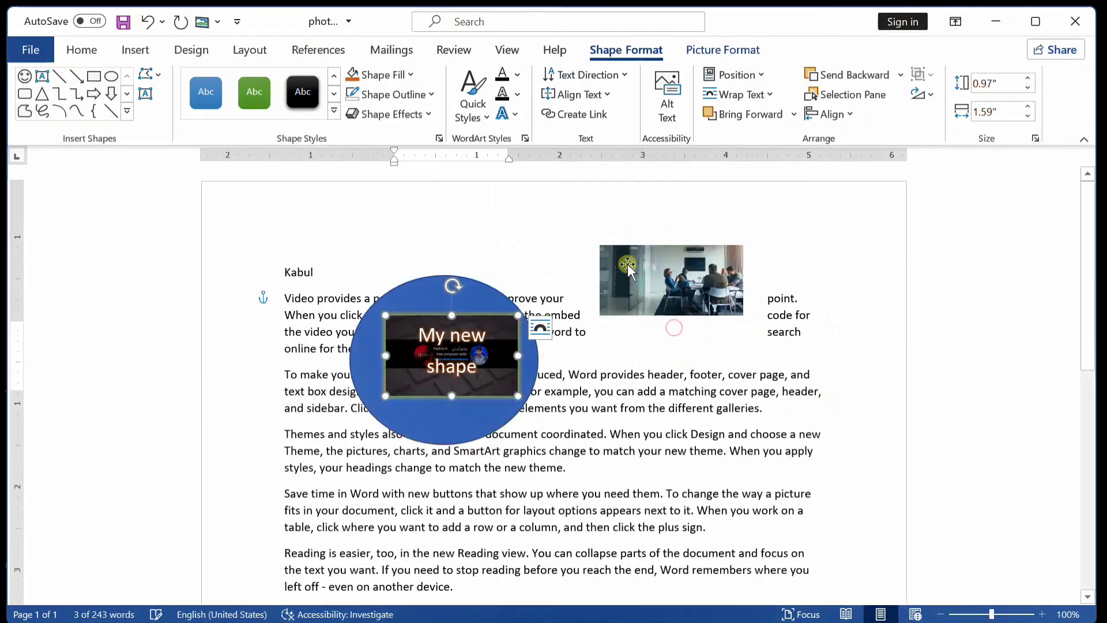
Try rotating all text in the box by 90°, and set the text direction to 270° instead.
click(571, 78)
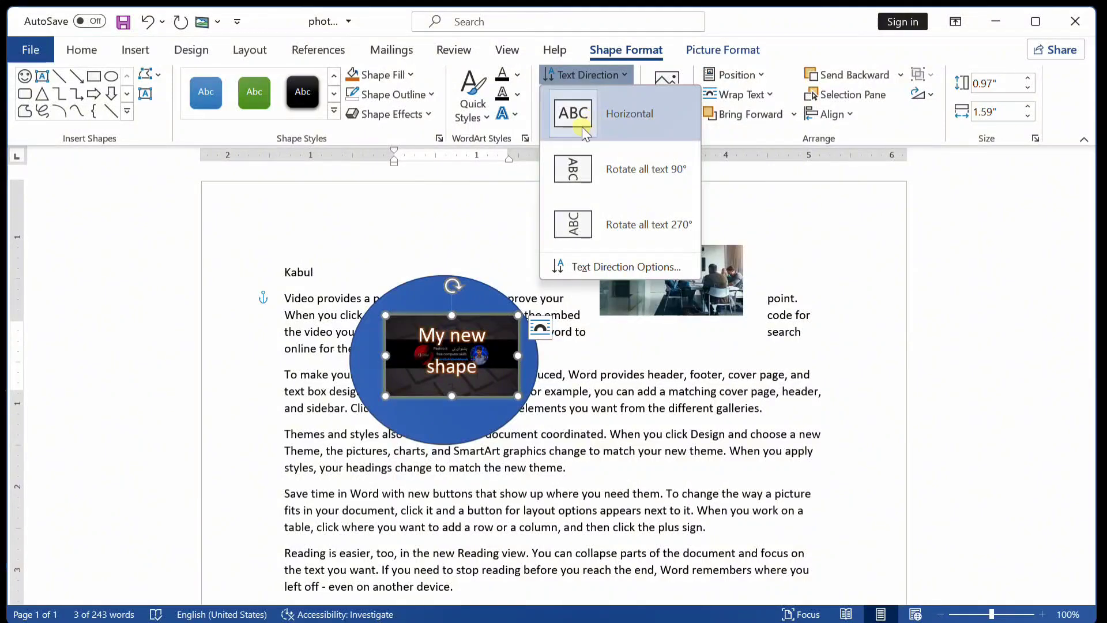
click(628, 172)
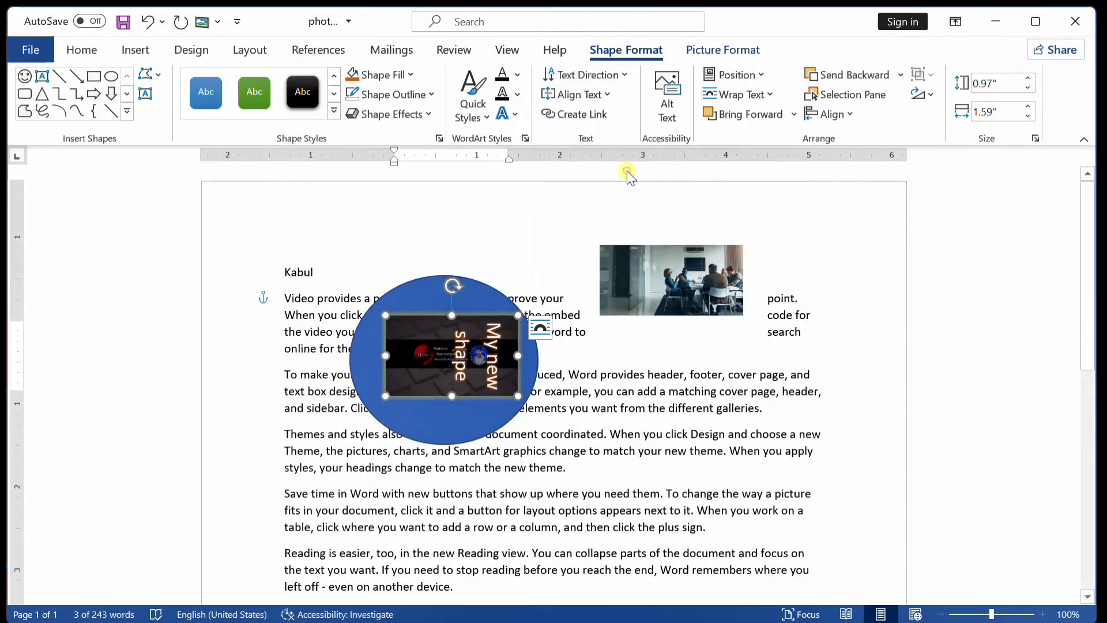
click(583, 82)
click(667, 218)
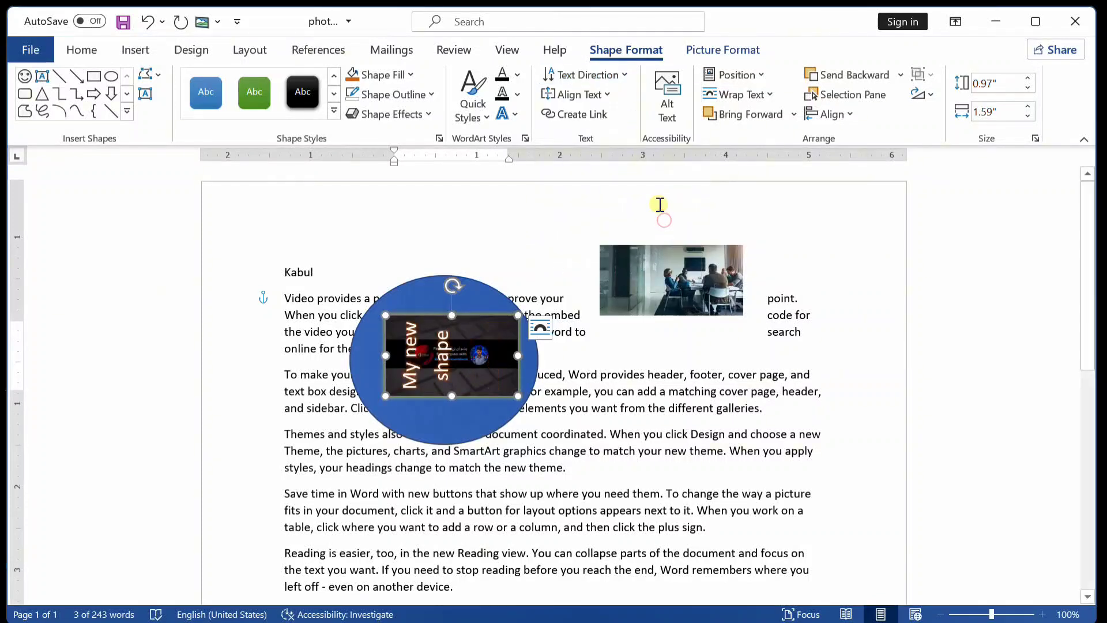
Preview the alignment options for the "My new shape" text, and try linking its text box to the meeting photo's box.
click(578, 95)
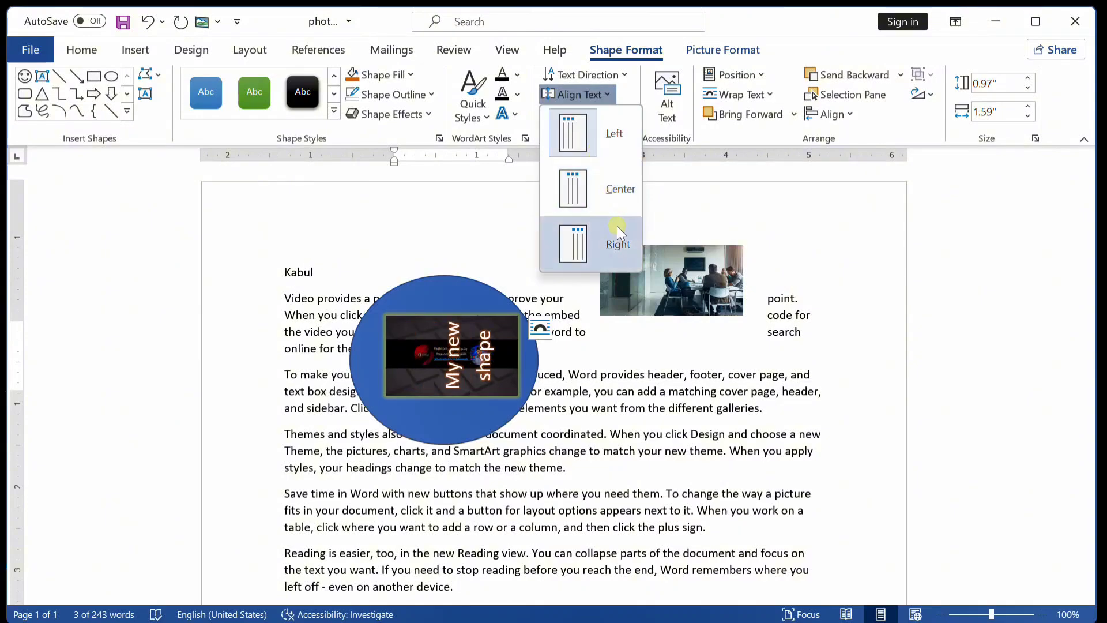
click(674, 182)
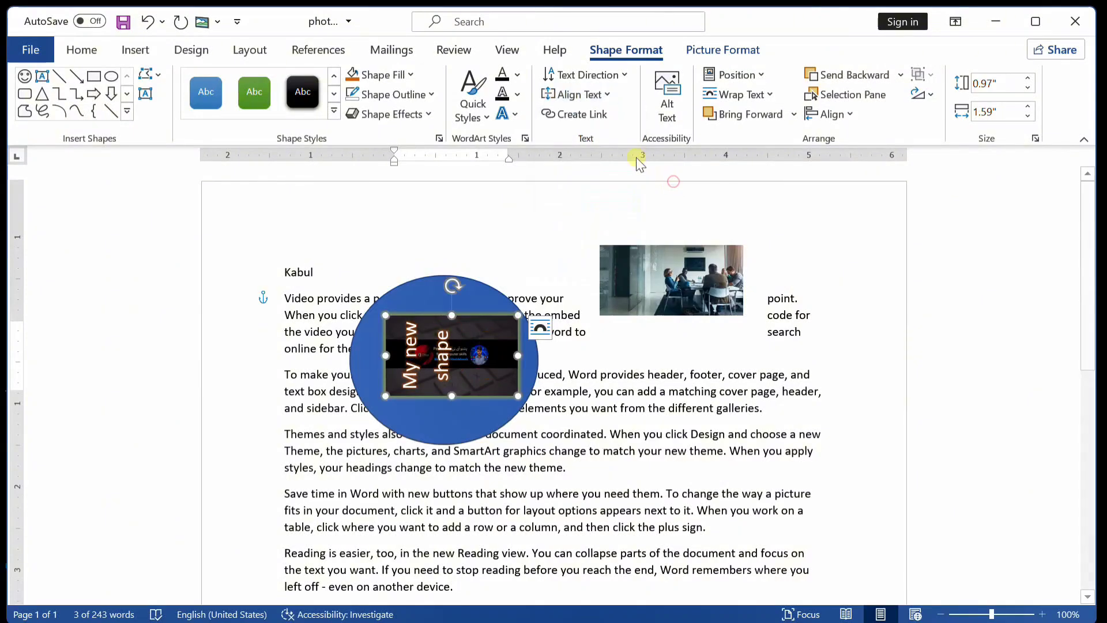
click(583, 115)
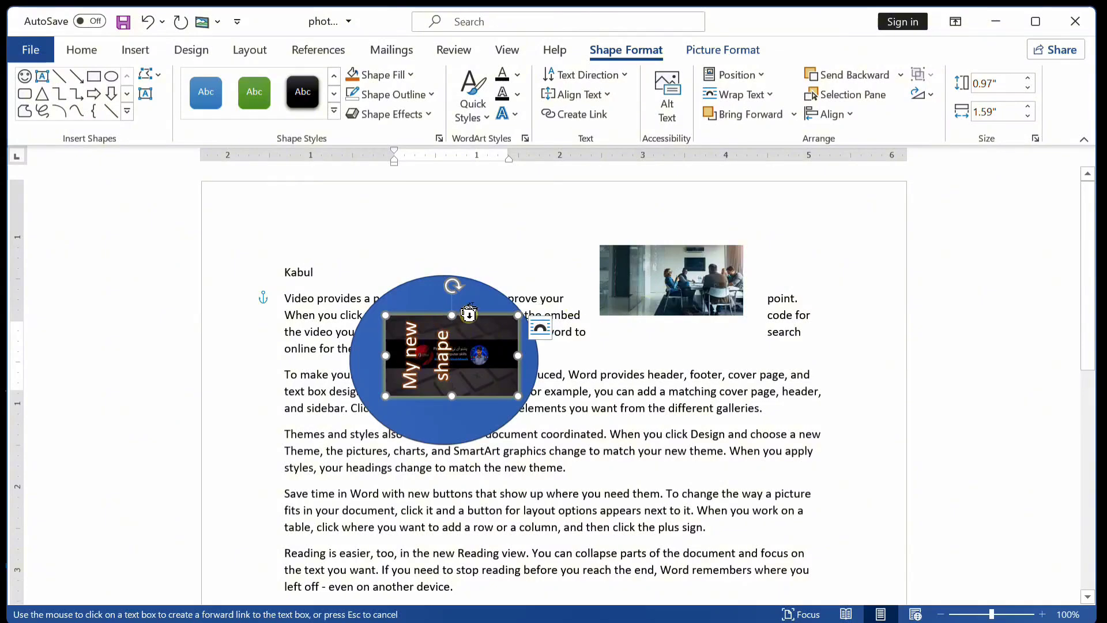
click(649, 281)
click(556, 367)
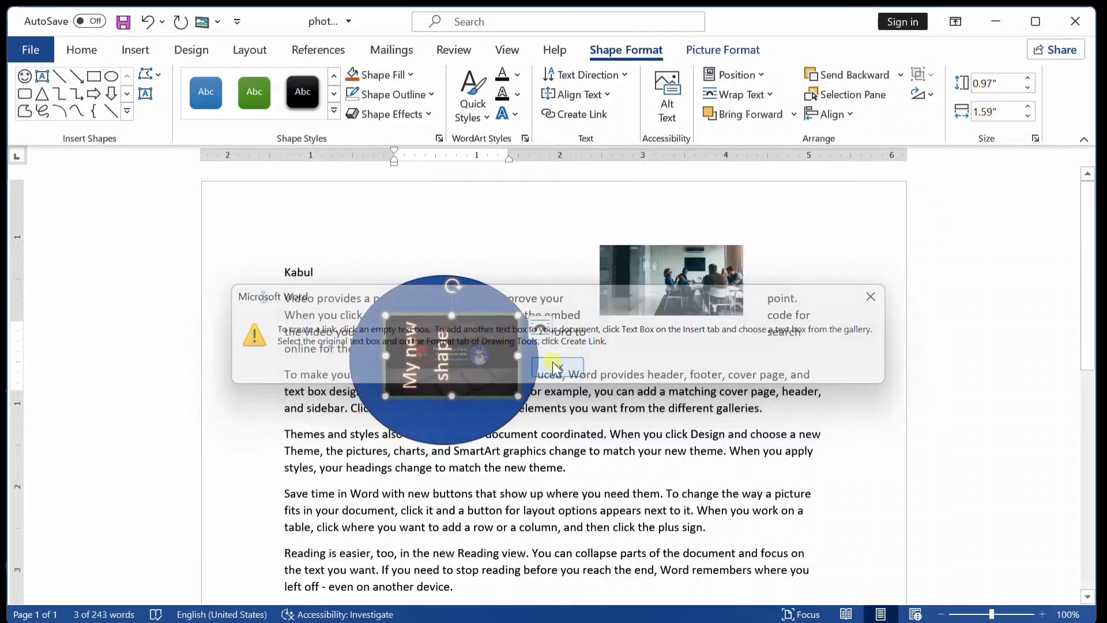
click(666, 367)
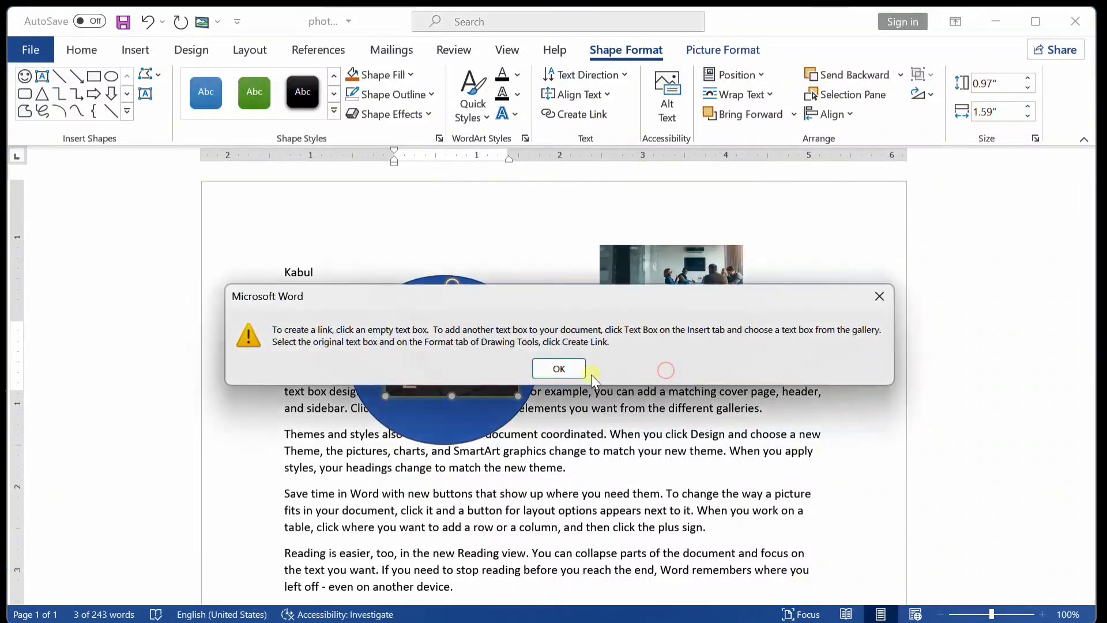
click(556, 367)
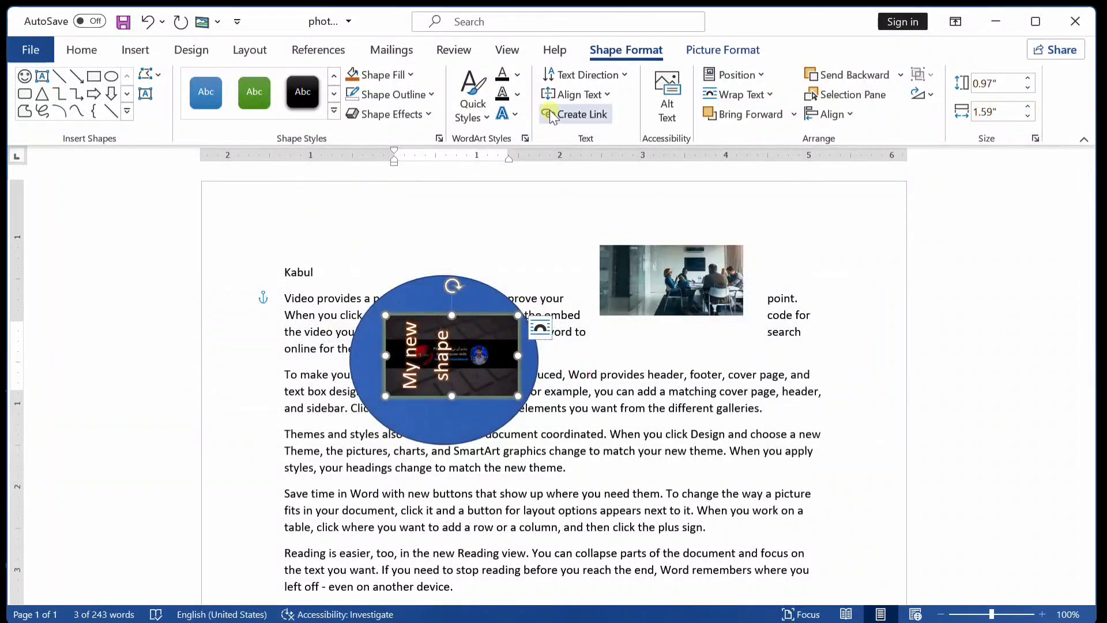
Try linking the "My new shape" text box to a spot in the body text, and open and cancel the Insert Hyperlink dialog.
click(576, 118)
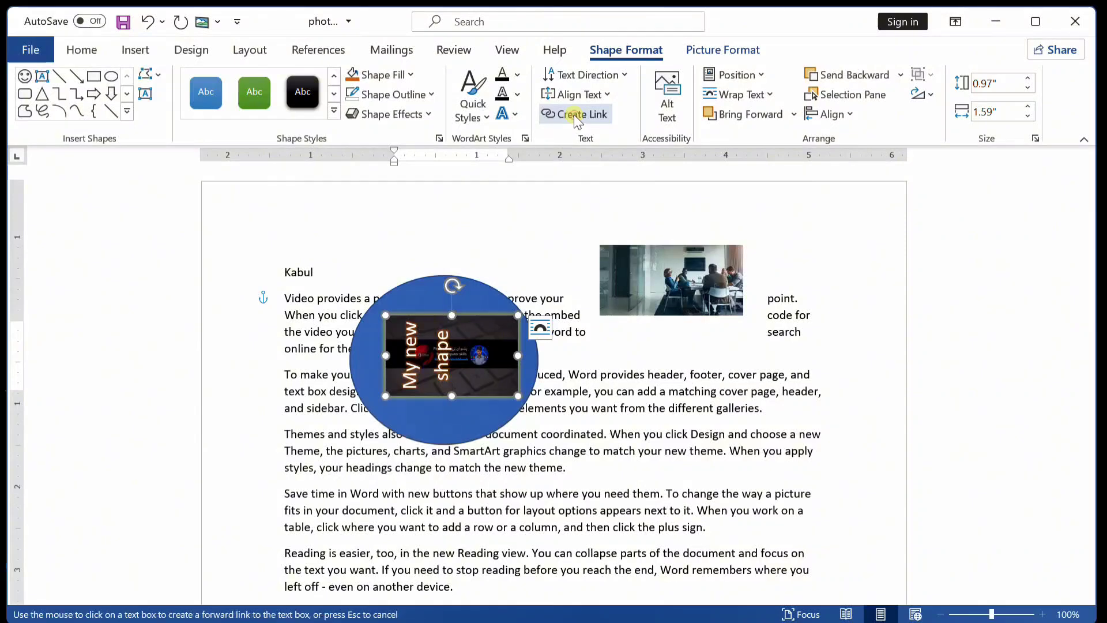
click(630, 392)
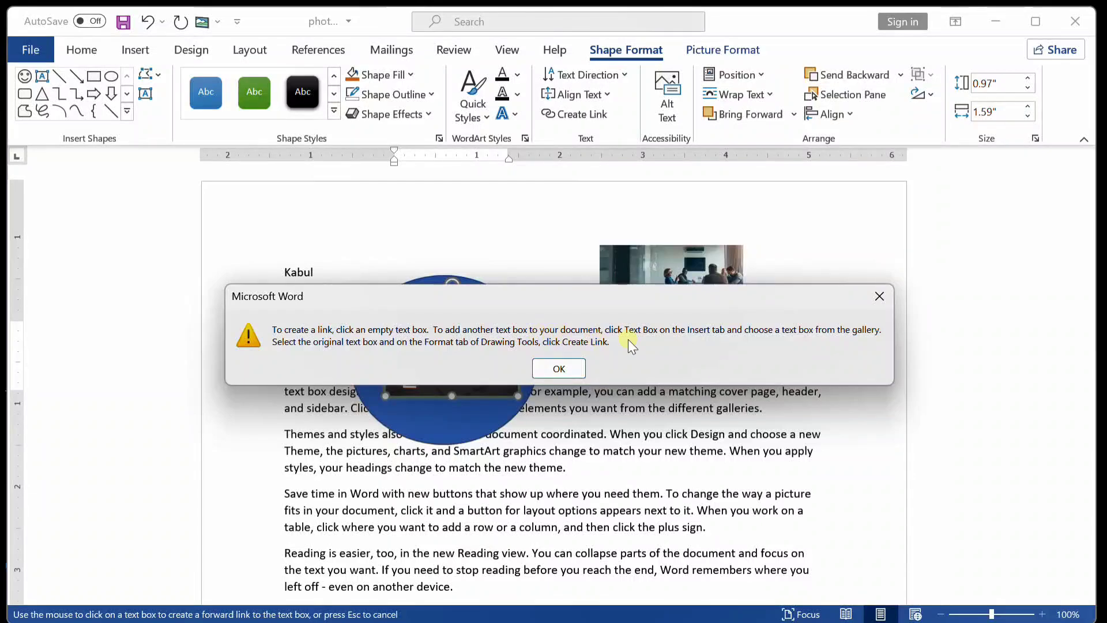
click(872, 298)
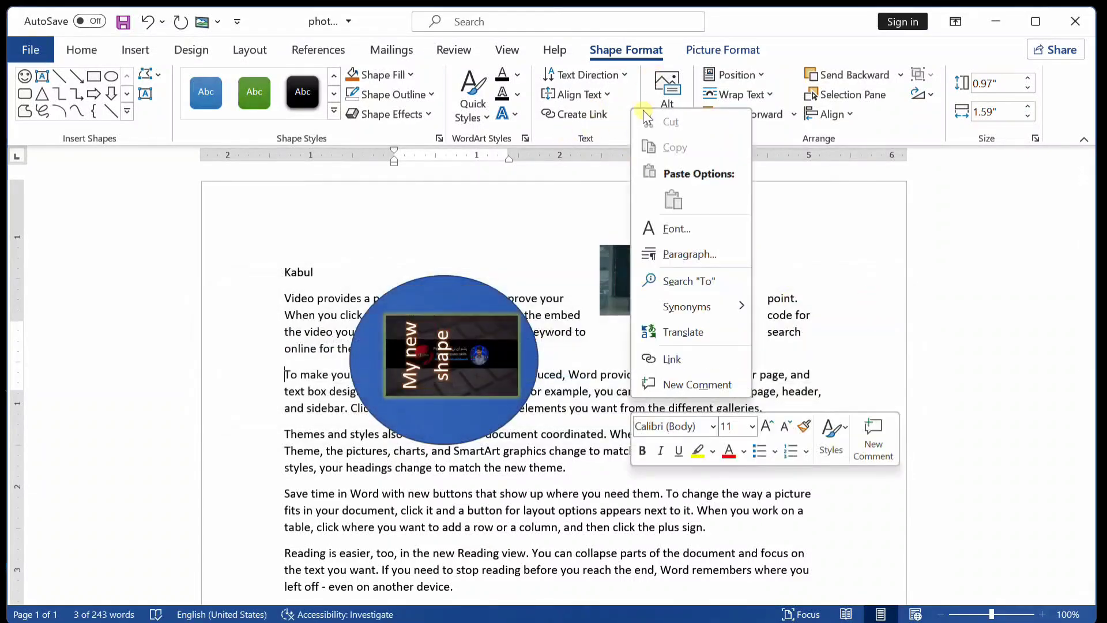
click(578, 164)
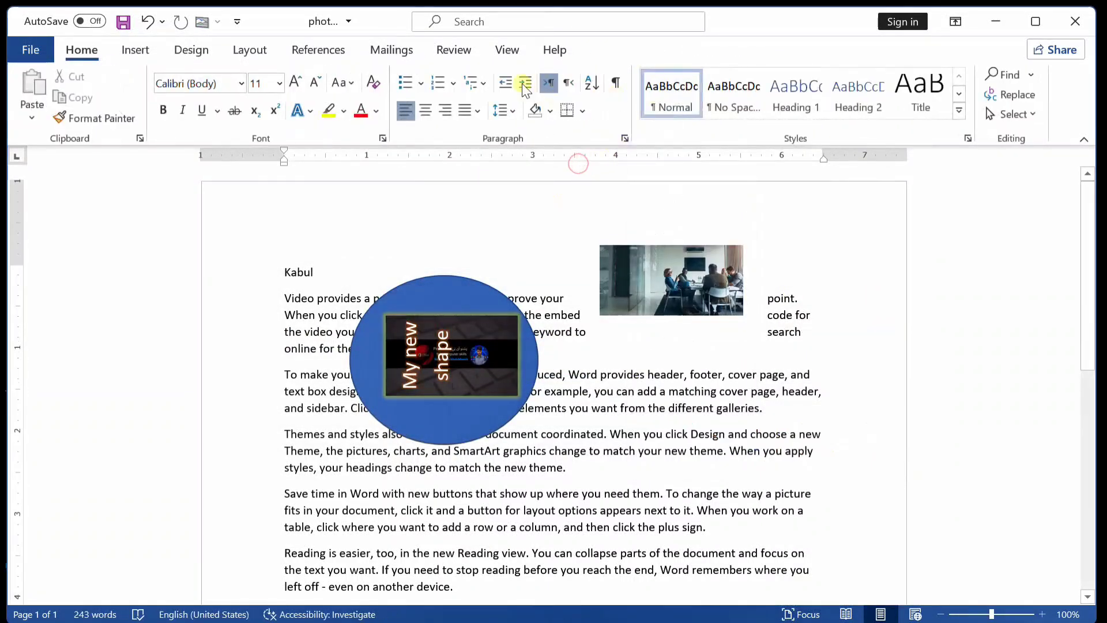
click(385, 375)
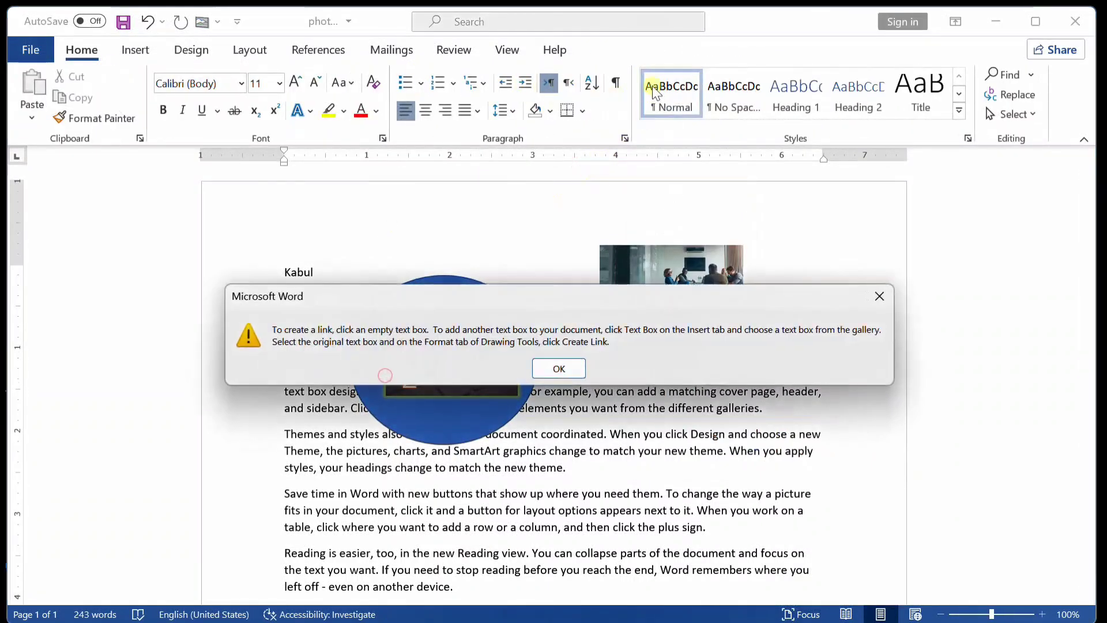
click(872, 292)
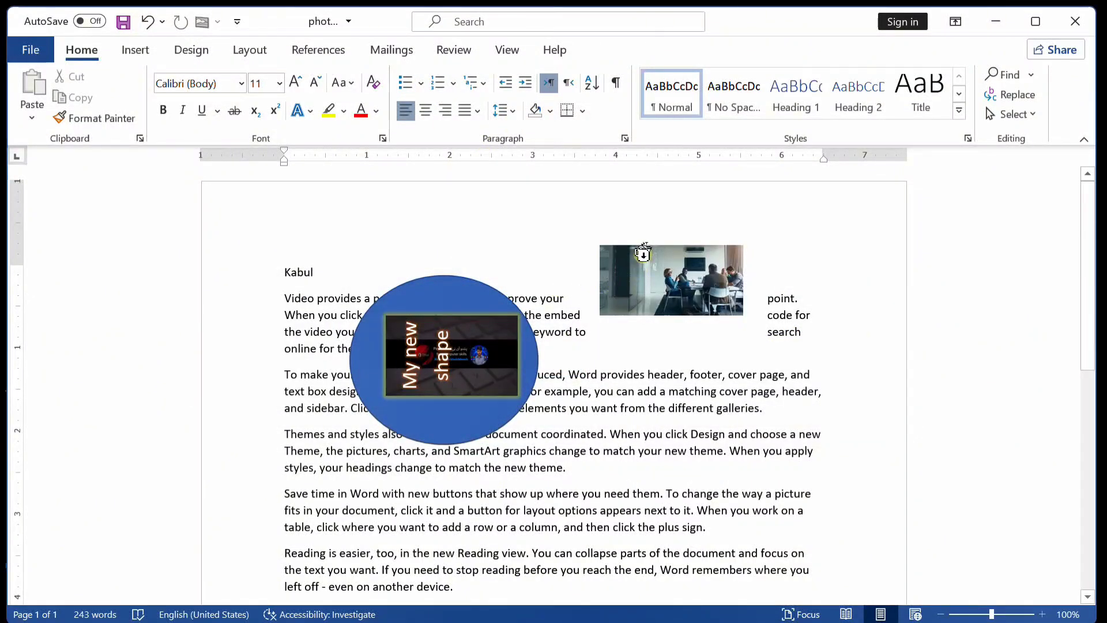
key(ctrl+k)
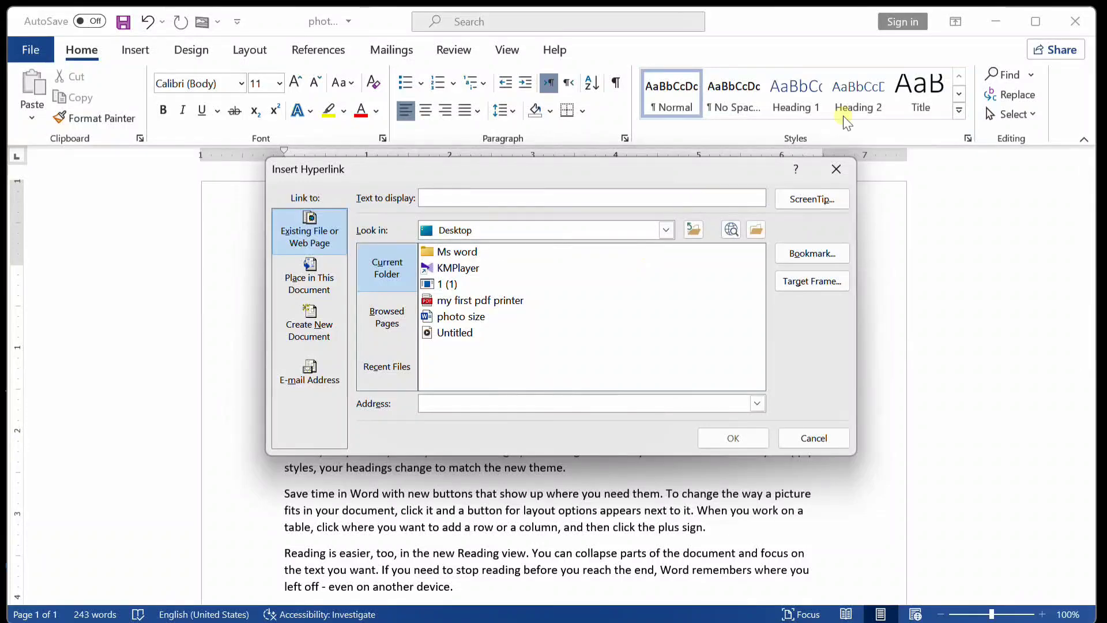
click(843, 168)
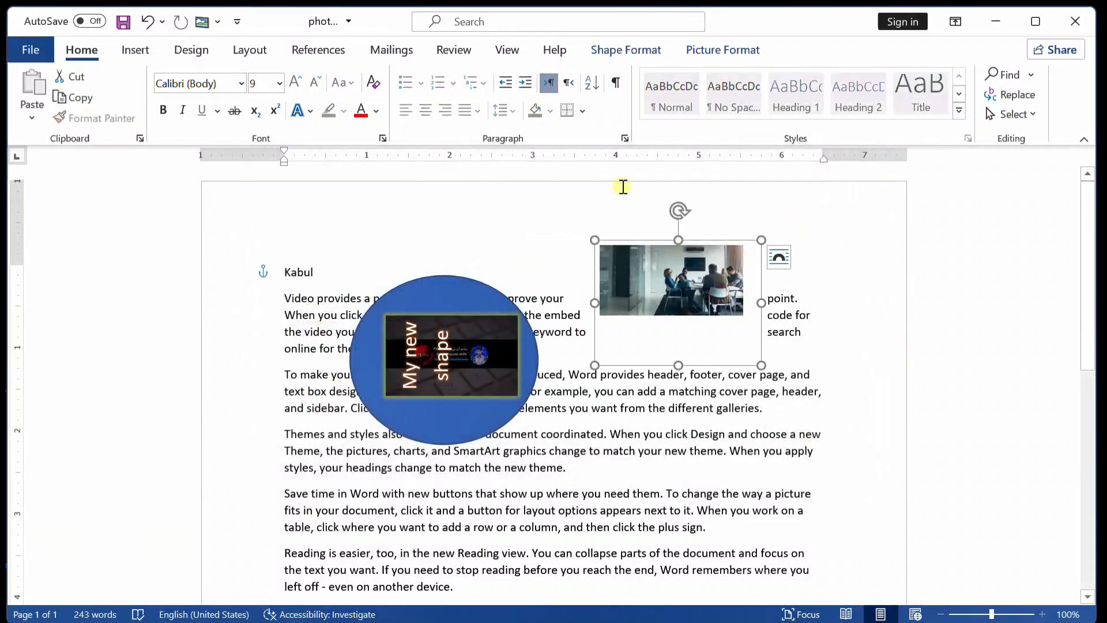
Compare the shape formatting and picture formatting tools available for the meeting photo's box, including the crop options.
click(692, 52)
click(651, 51)
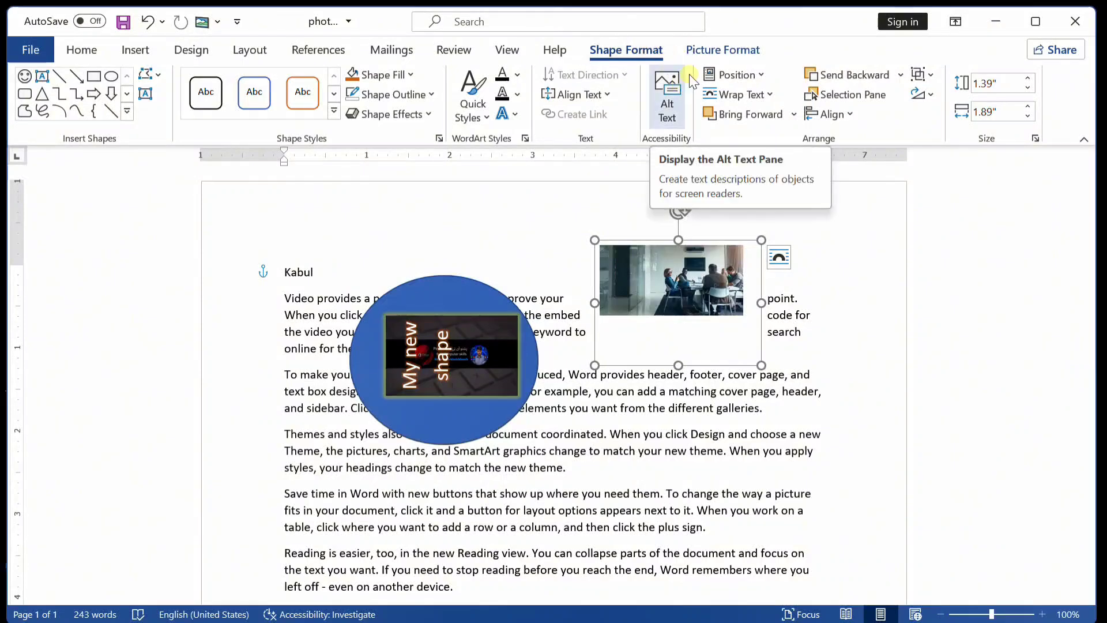
click(724, 49)
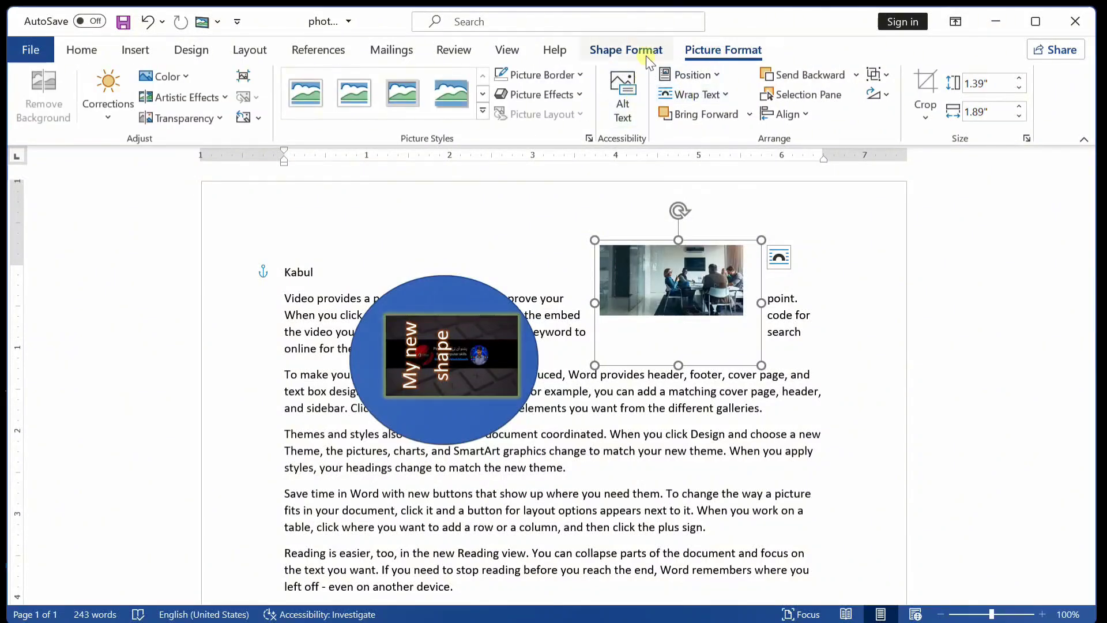
click(626, 50)
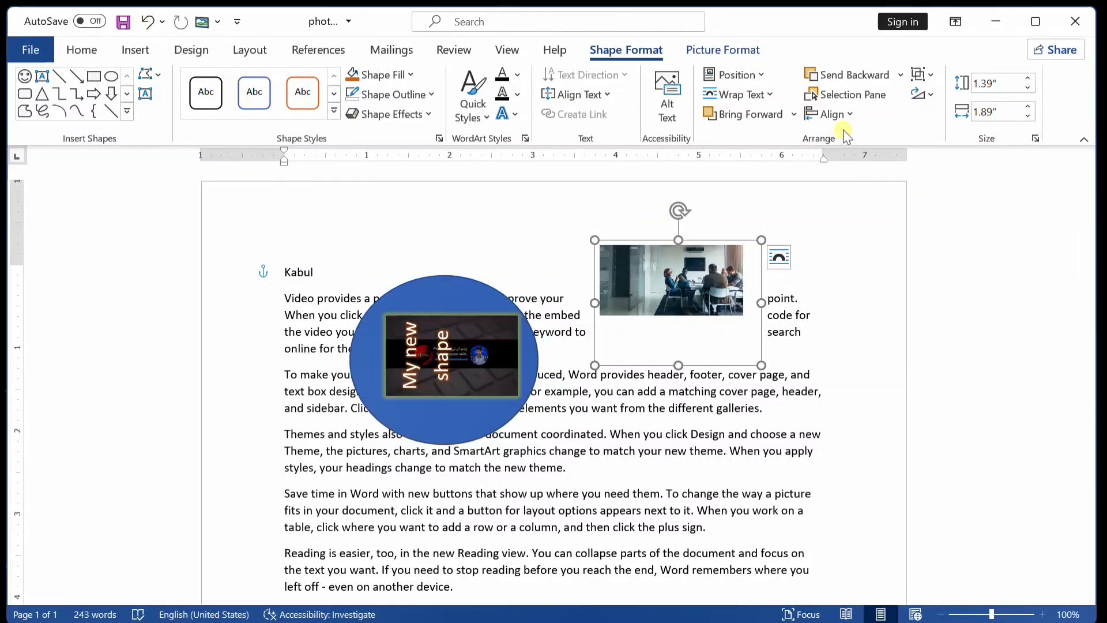
click(737, 55)
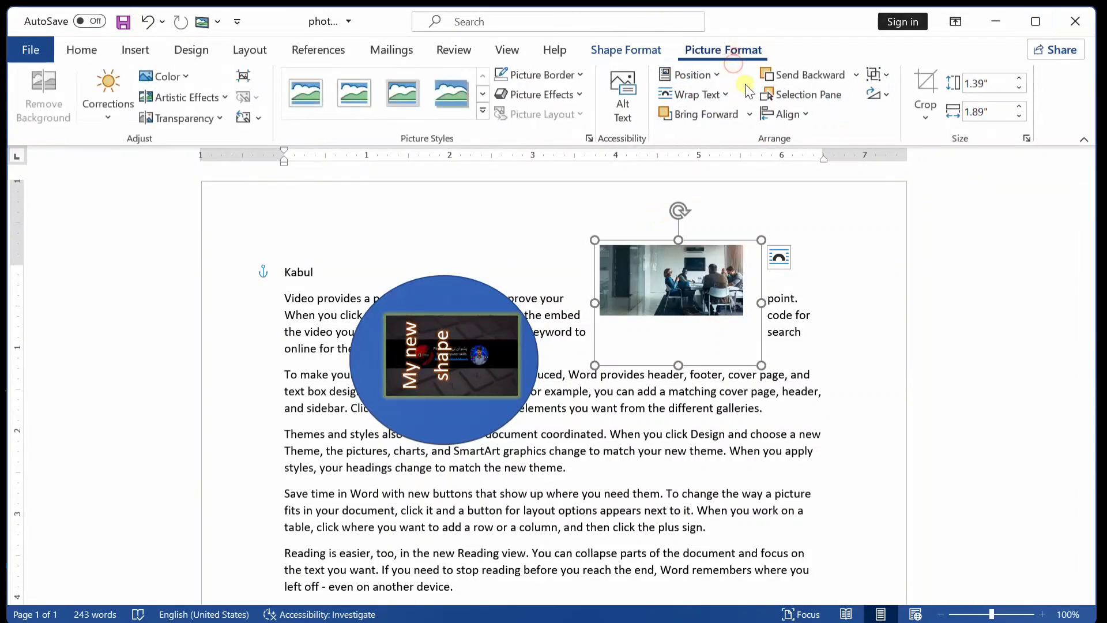
click(626, 52)
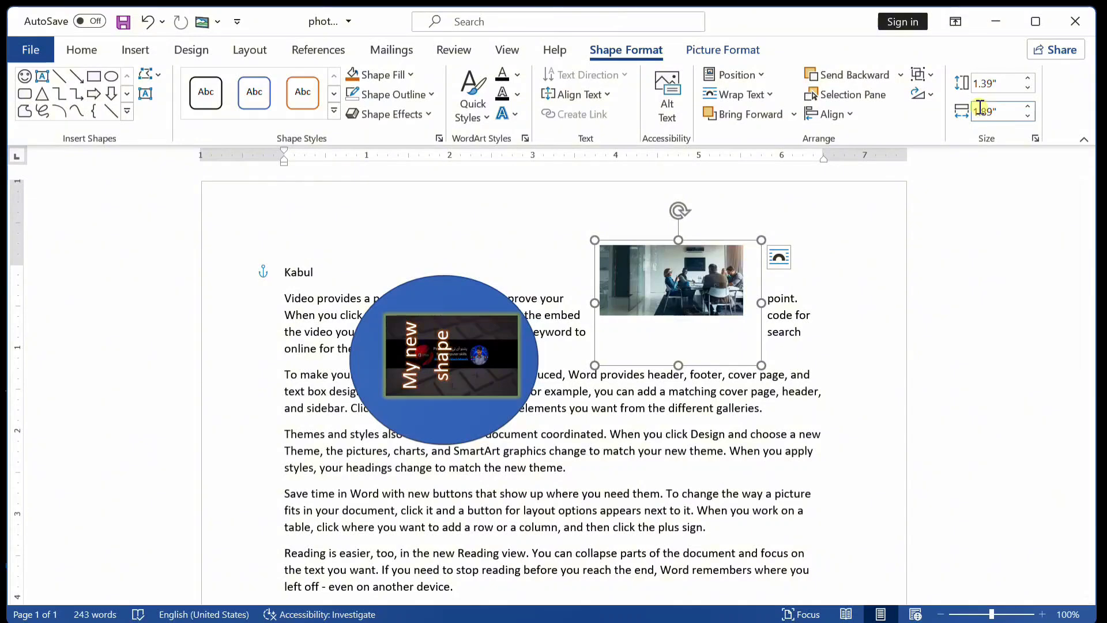
click(749, 49)
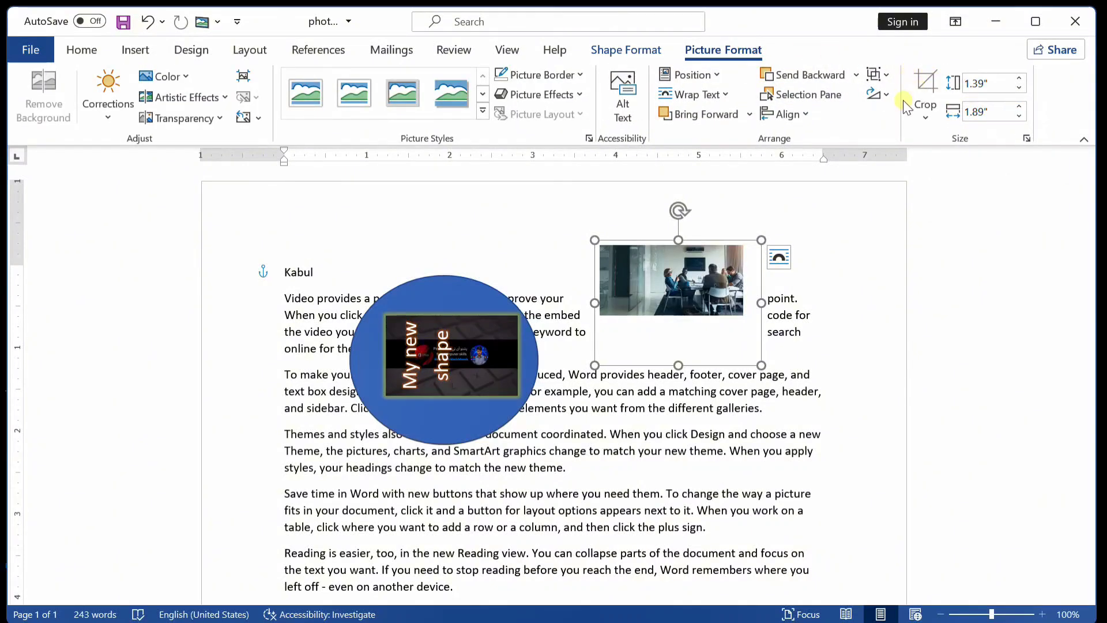
click(928, 109)
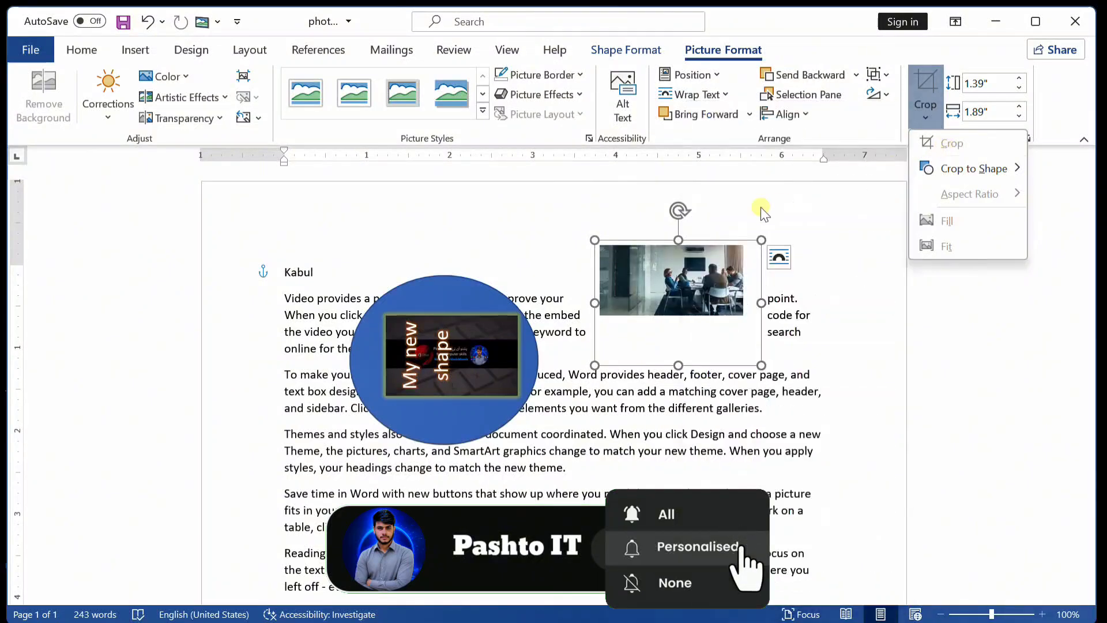
click(620, 46)
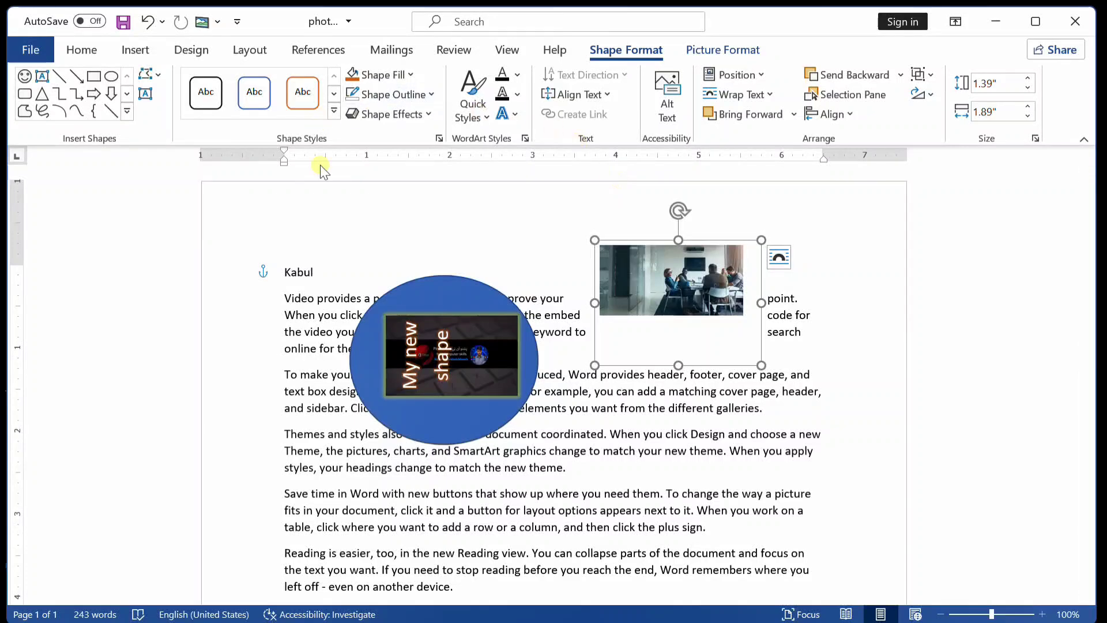
scroll(433, 324, down, 3)
scroll(432, 324, up, 3)
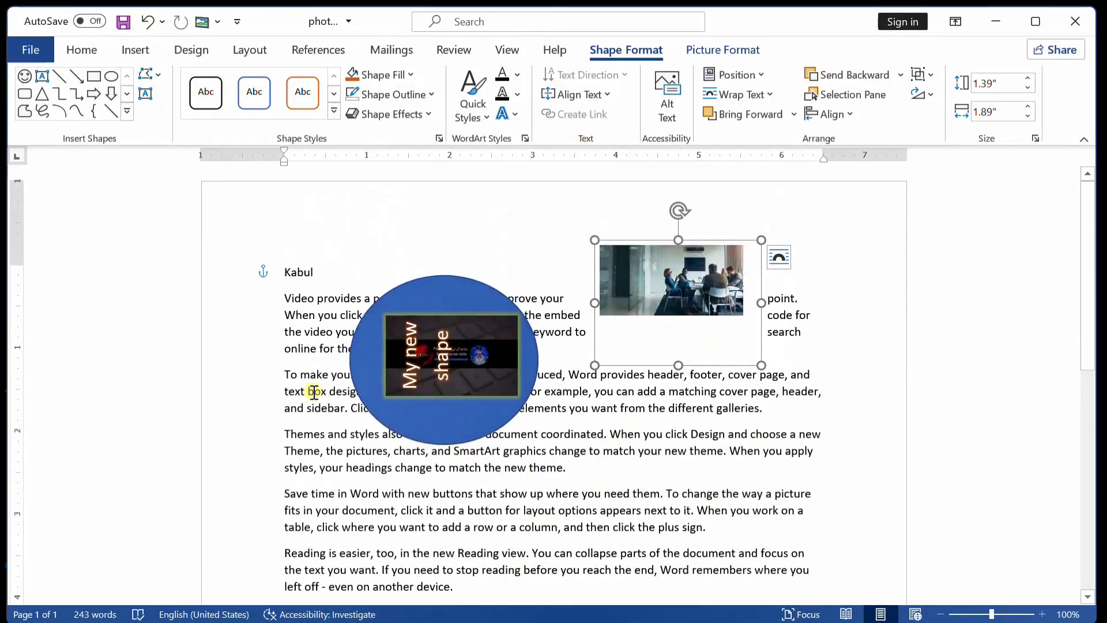
Try to insert an icon from the computer while offline, checking the Pictures folder and its Screenshots subfolder.
click(137, 42)
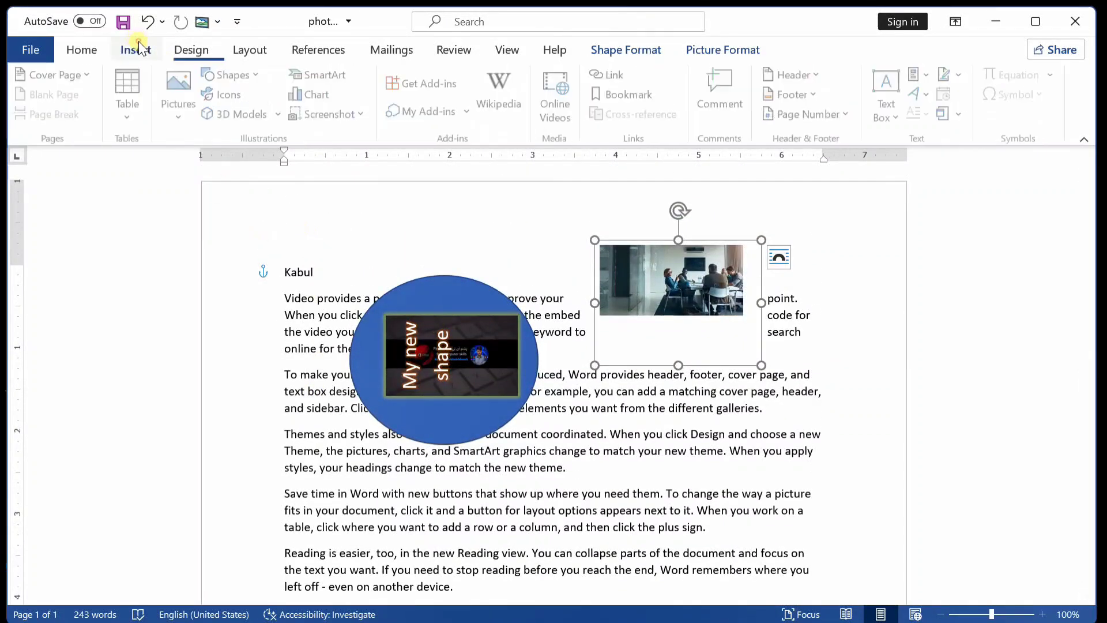
click(357, 330)
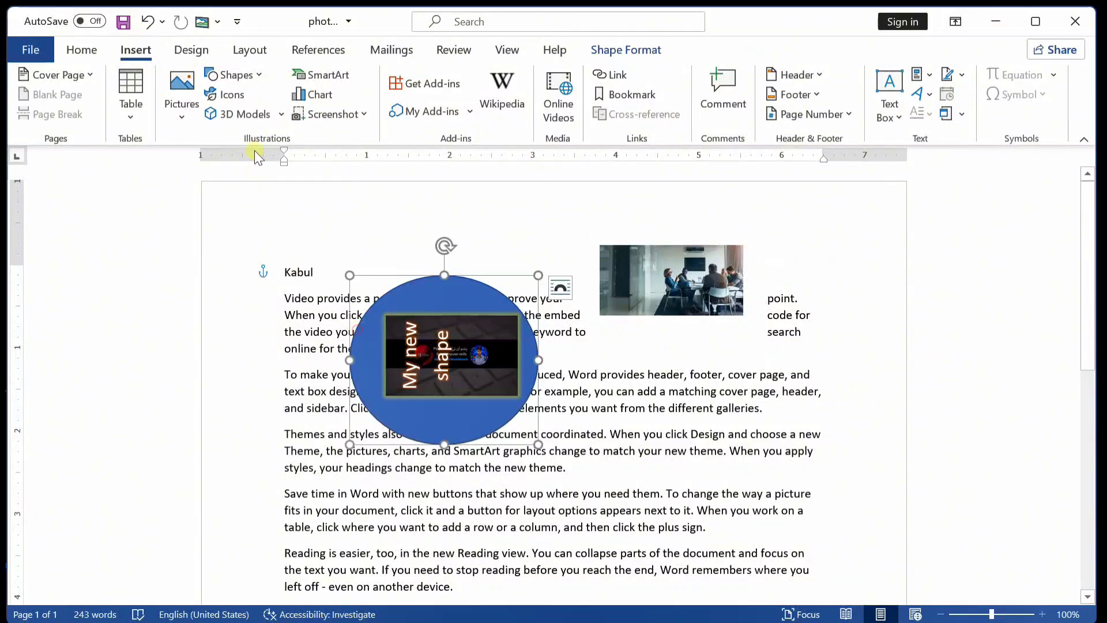
click(233, 95)
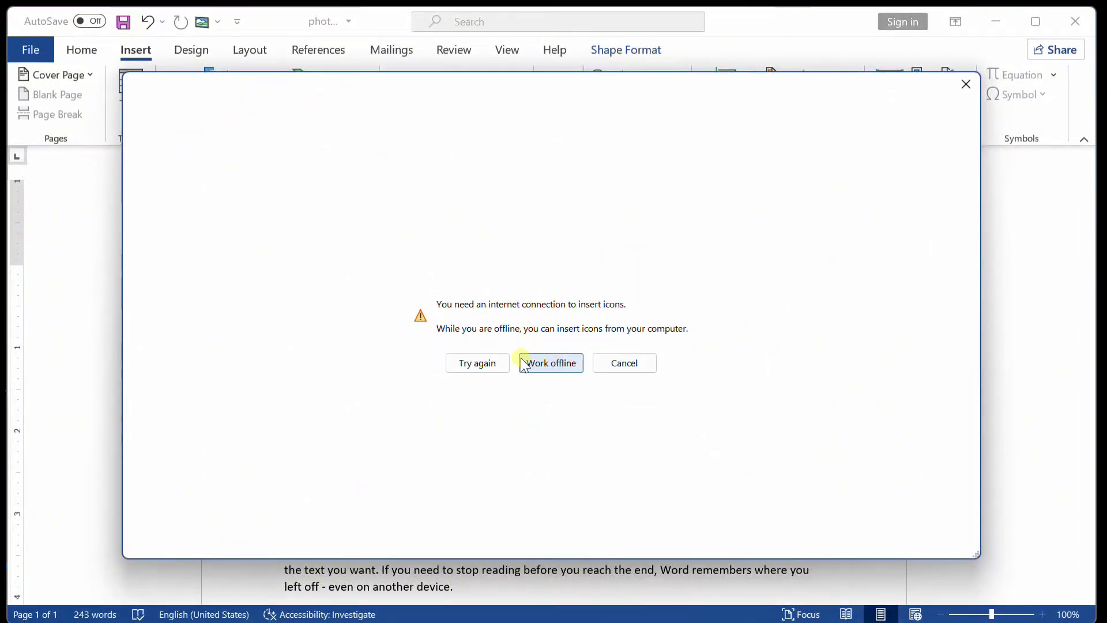
click(966, 85)
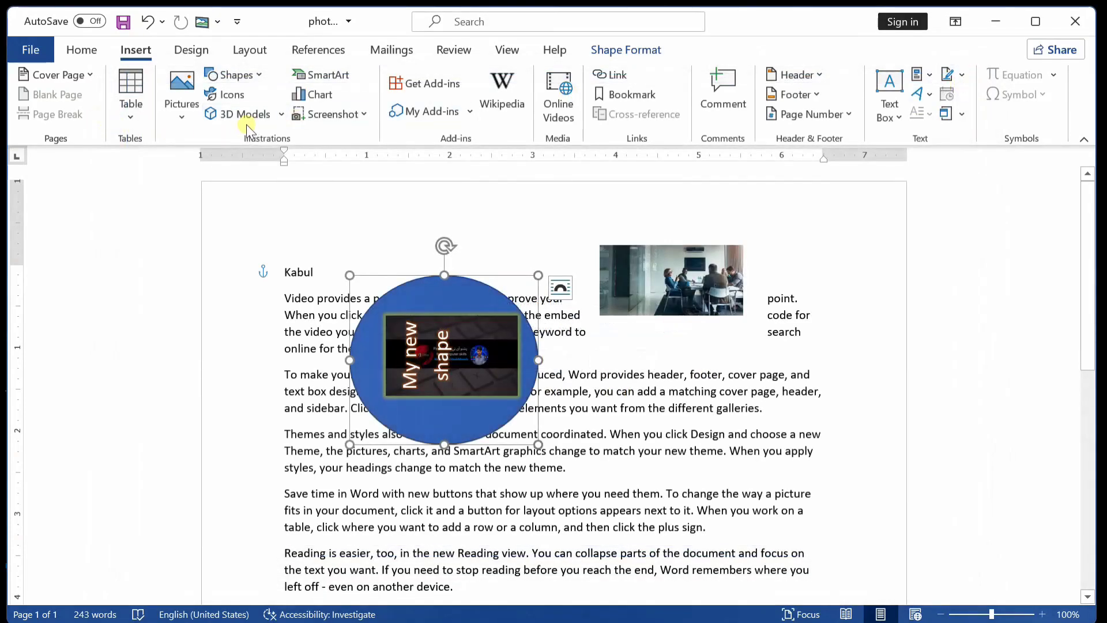
click(229, 91)
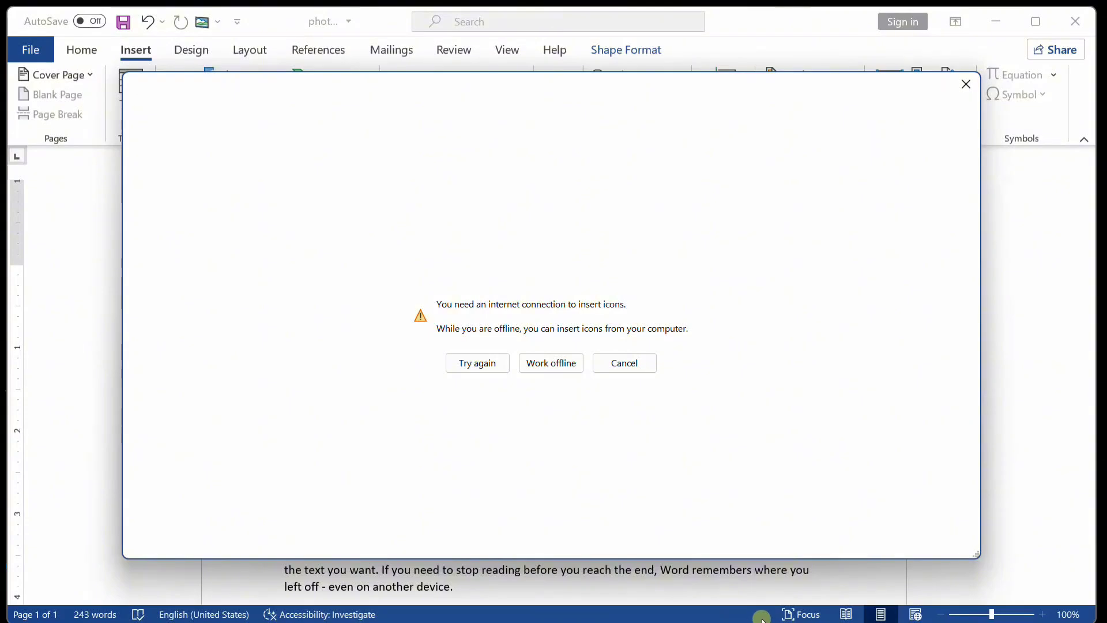
mouse_move(798, 613)
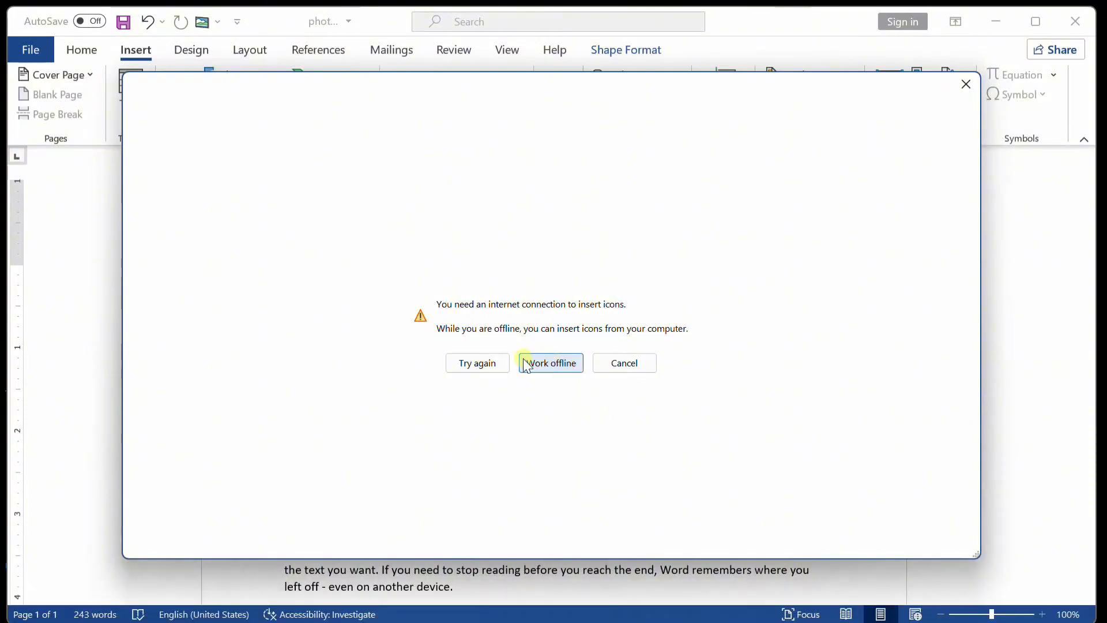
click(551, 362)
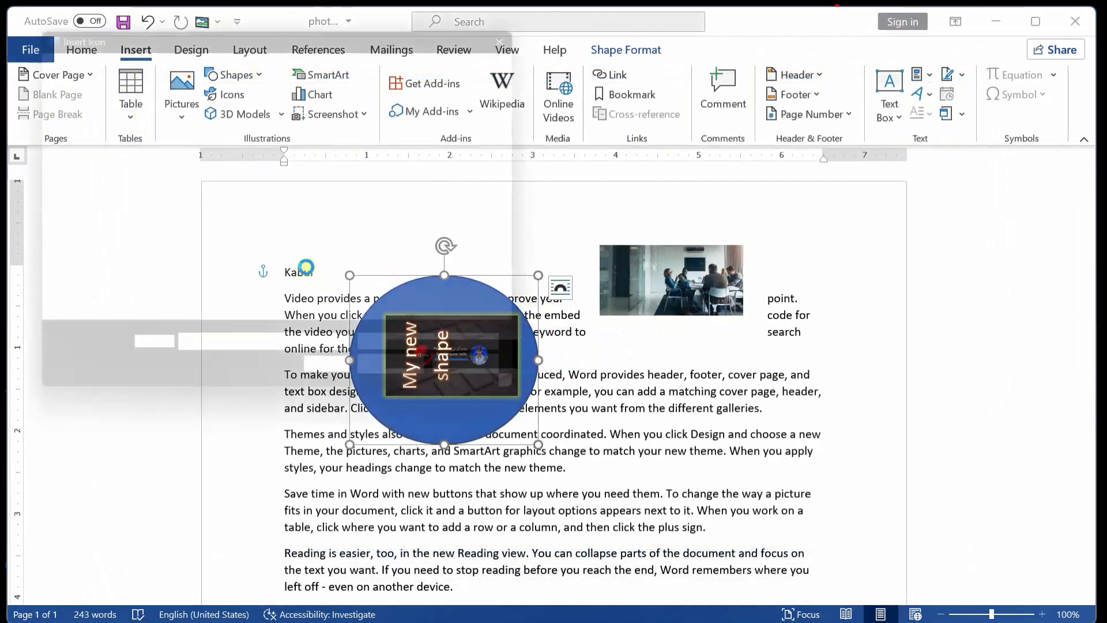
double_click(389, 187)
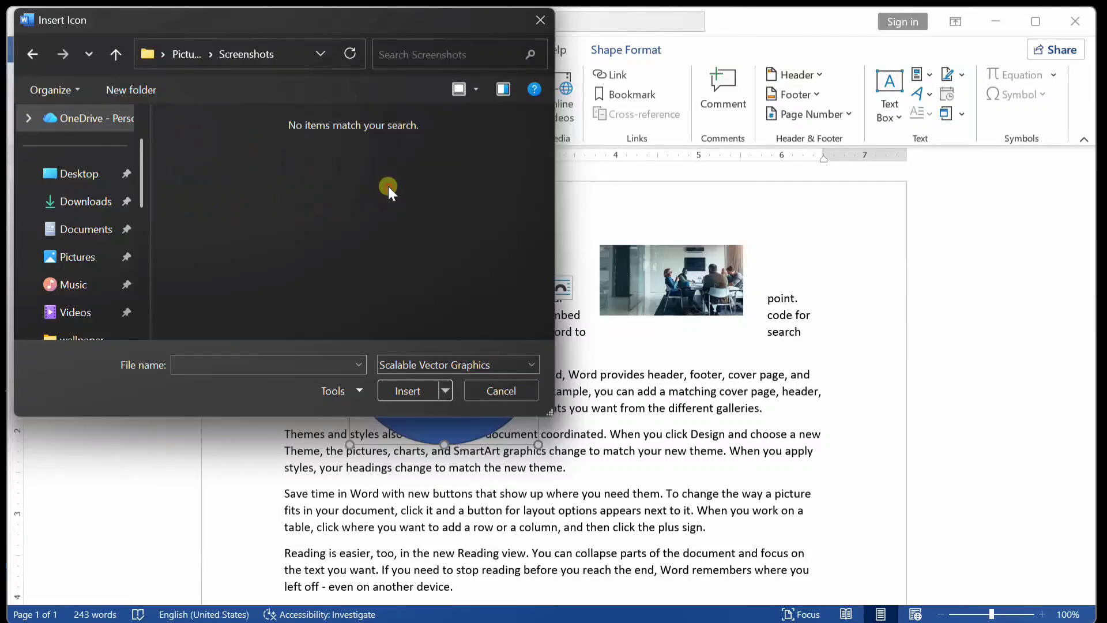
key(BackSpace)
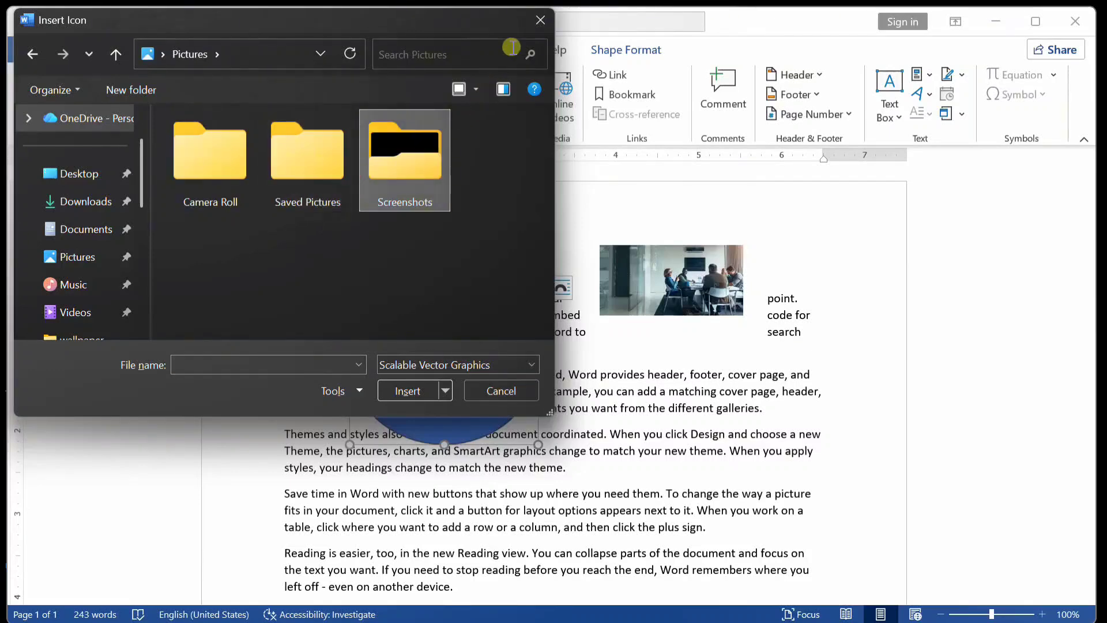
click(542, 22)
Try to insert a 3D model from the online source and from this device, and cancel without choosing one.
click(270, 111)
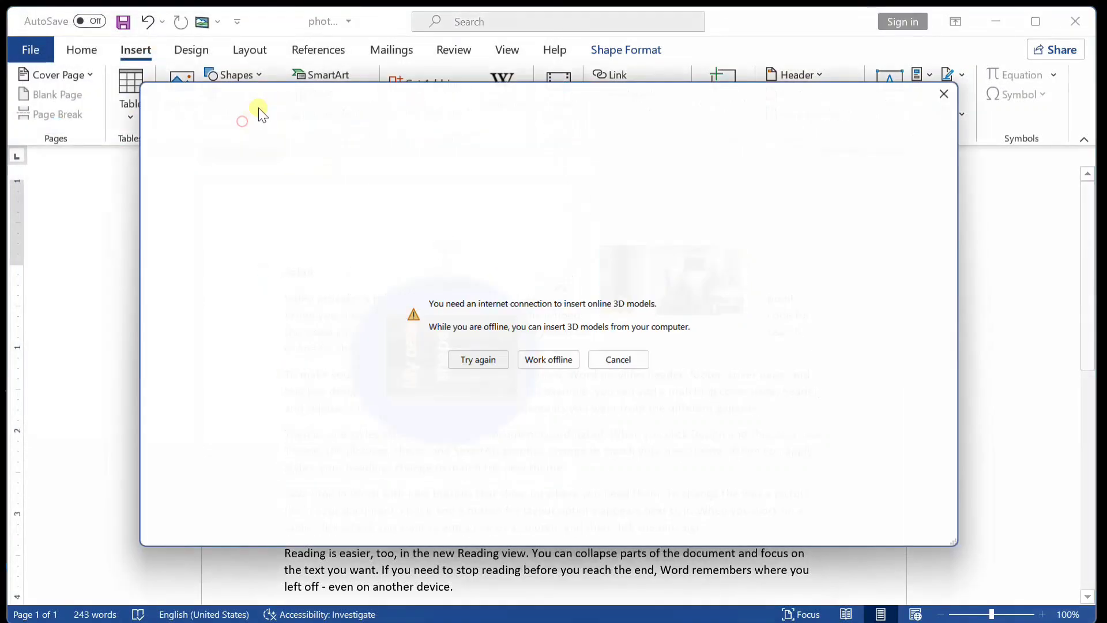
click(966, 84)
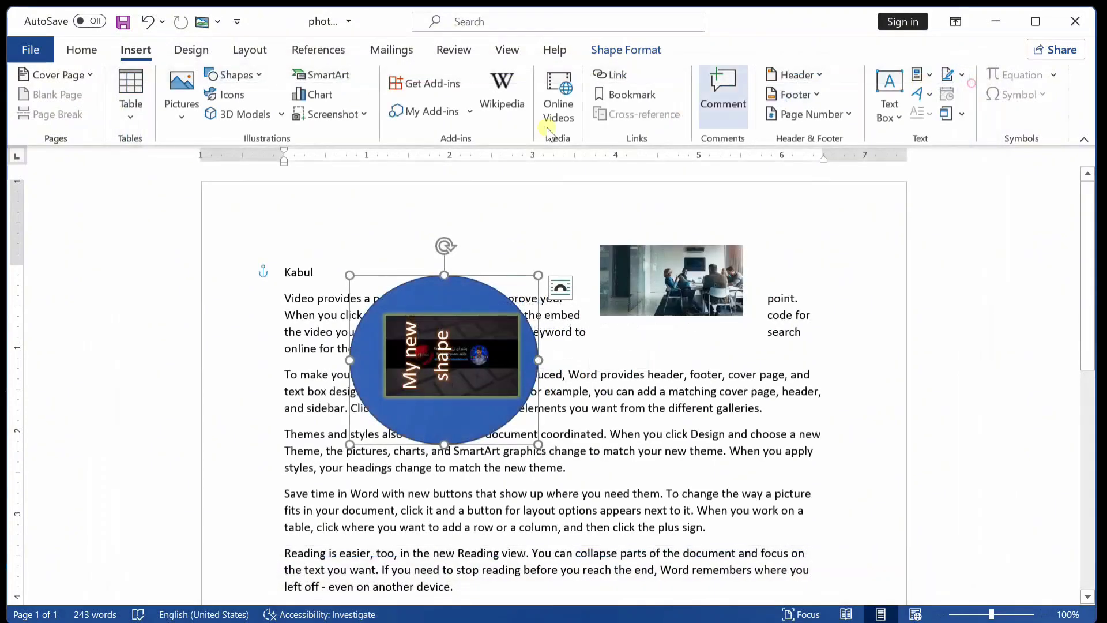
click(288, 109)
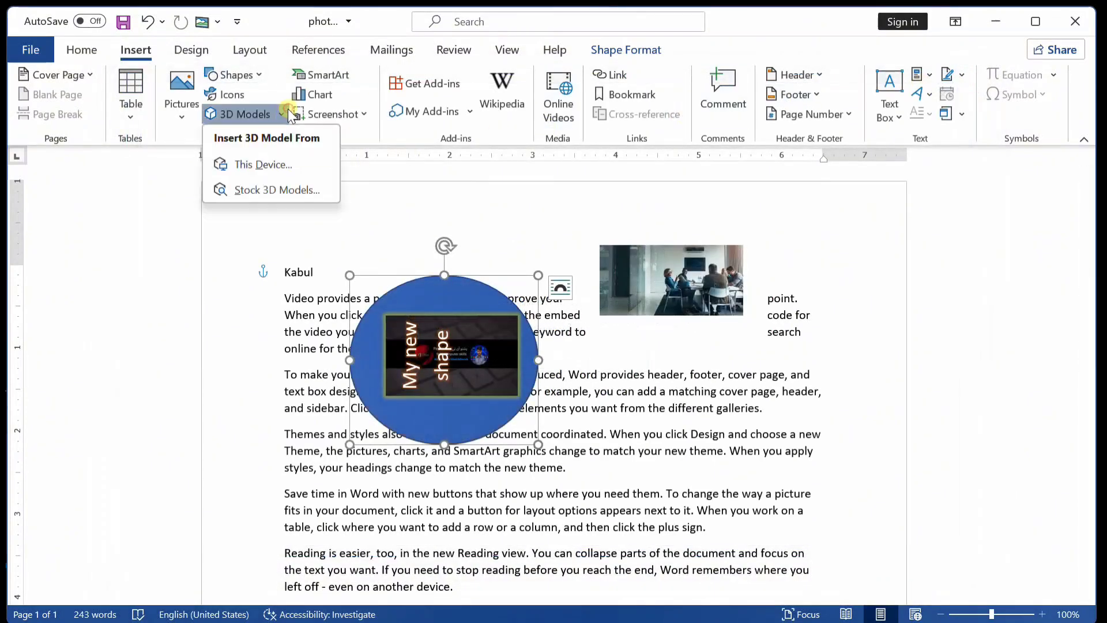
click(272, 163)
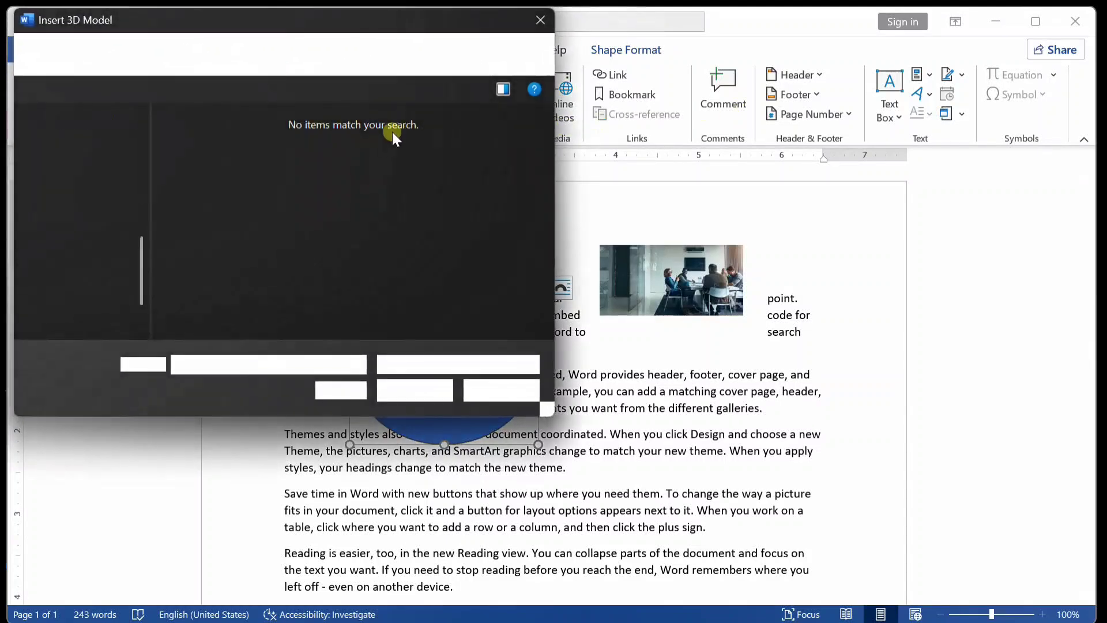
click(540, 22)
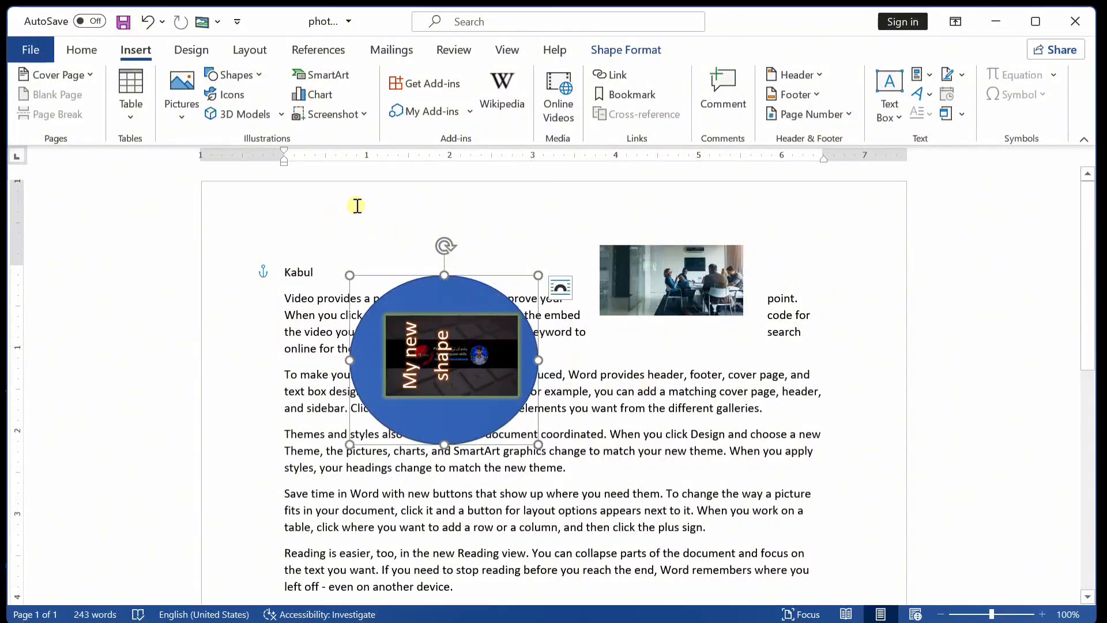
Close the "photo size" document without saving its changes and refresh the desktop.
click(1075, 22)
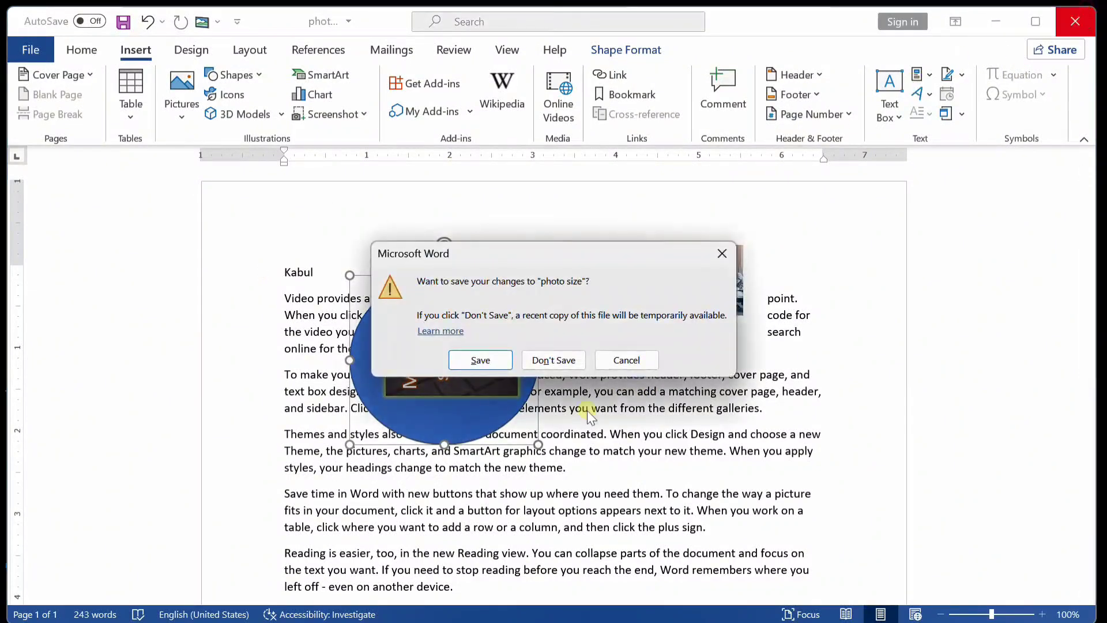
click(561, 358)
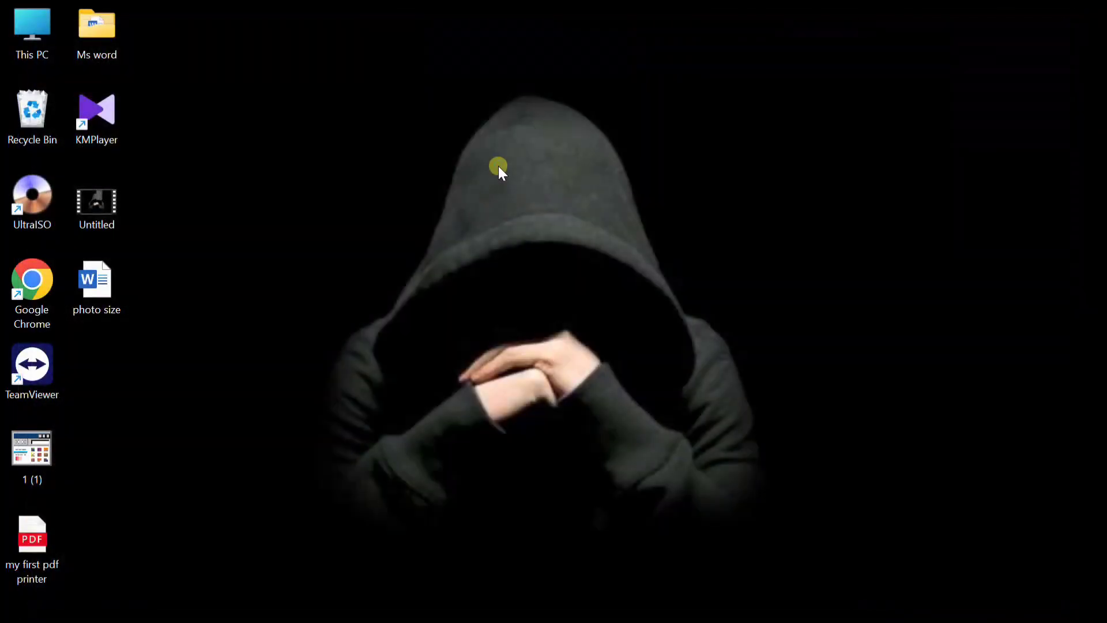
right_click(498, 167)
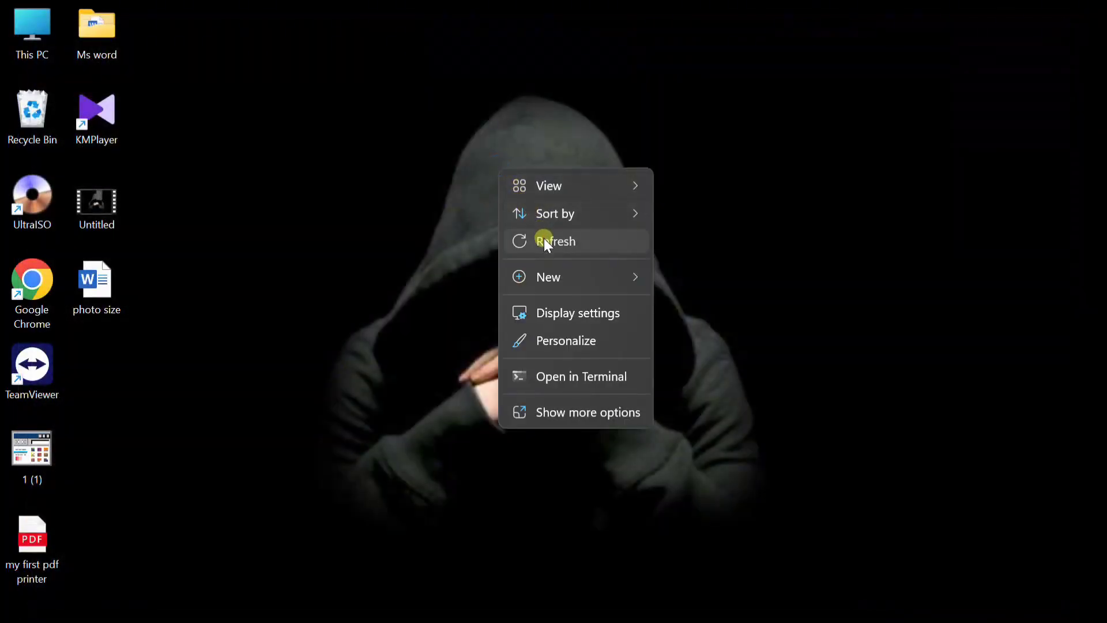
click(547, 242)
drag(800, 126, 536, 275)
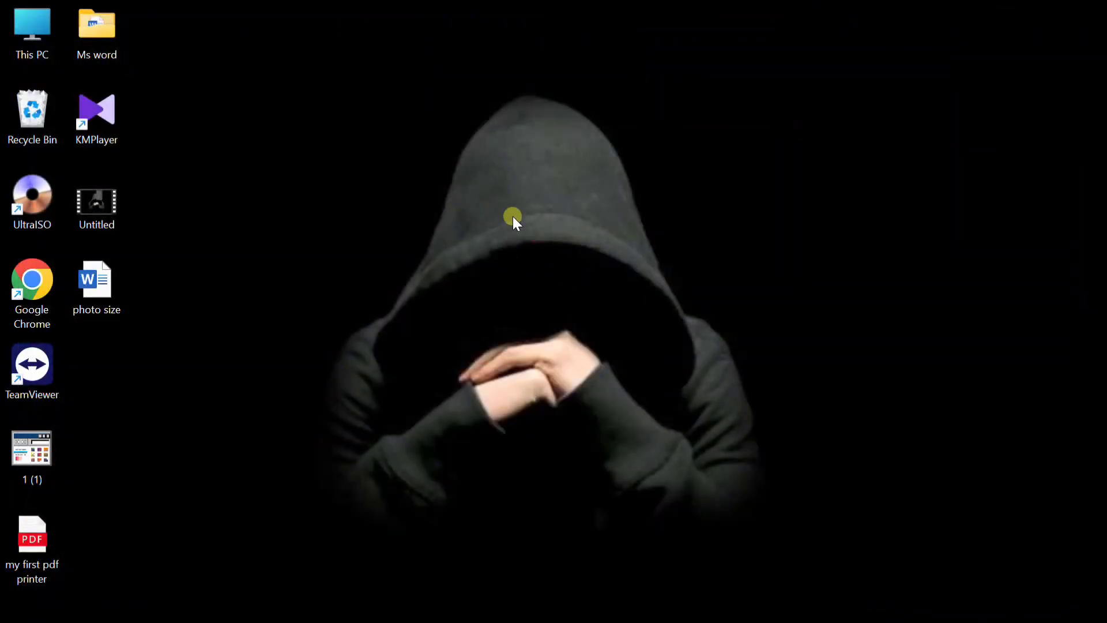
mouse_move(648, 620)
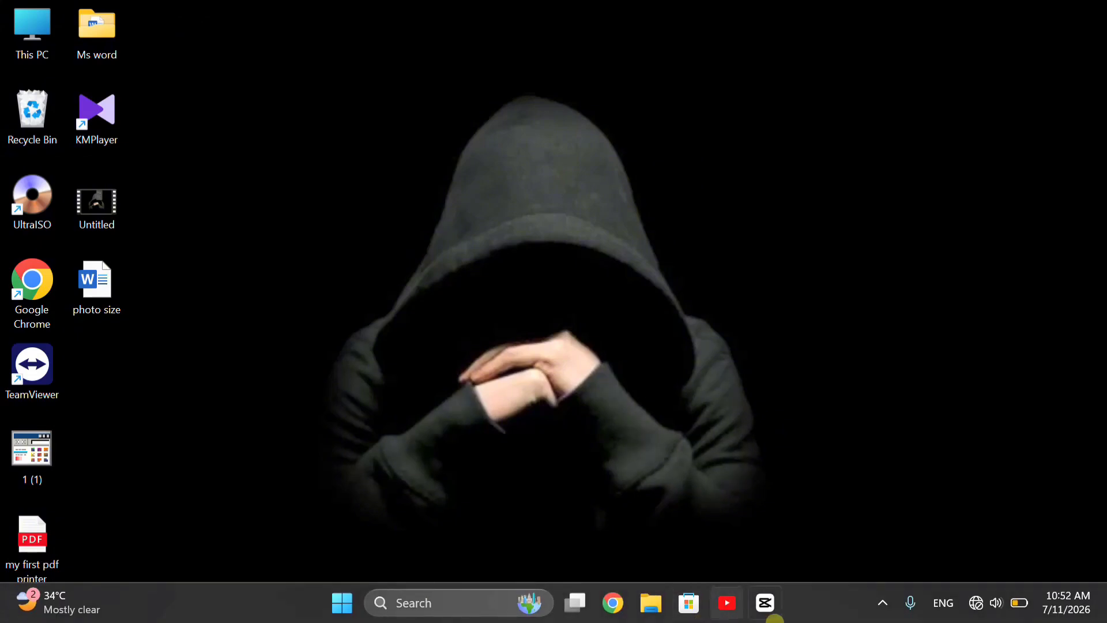